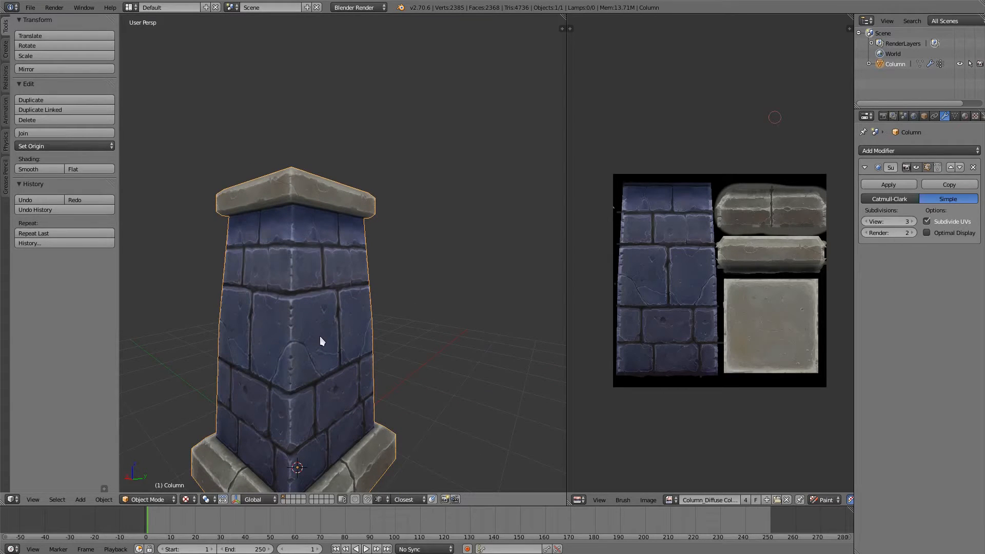
# - Examine the finished textured stone column from several sides
pyautogui.moveTo(304, 325); pyautogui.dragTo(341, 285, button='middle')
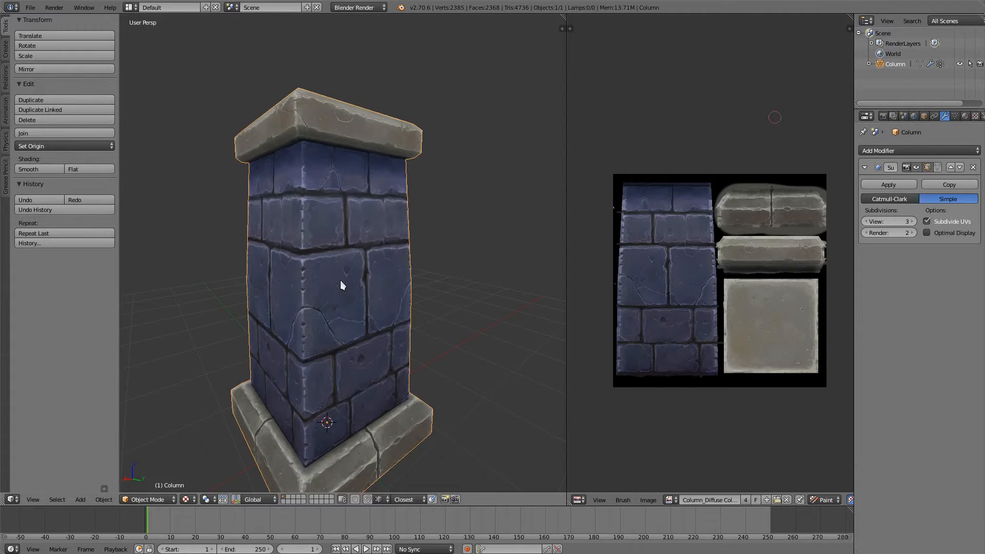
pyautogui.moveTo(341, 281); pyautogui.dragTo(324, 319, button='middle')
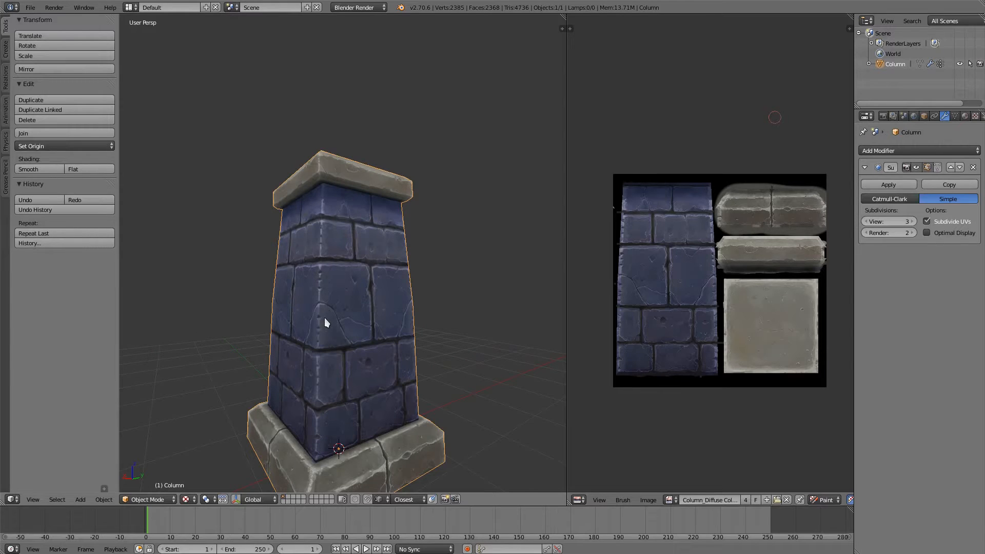
pyautogui.moveTo(266, 338); pyautogui.dragTo(342, 327, button='middle')
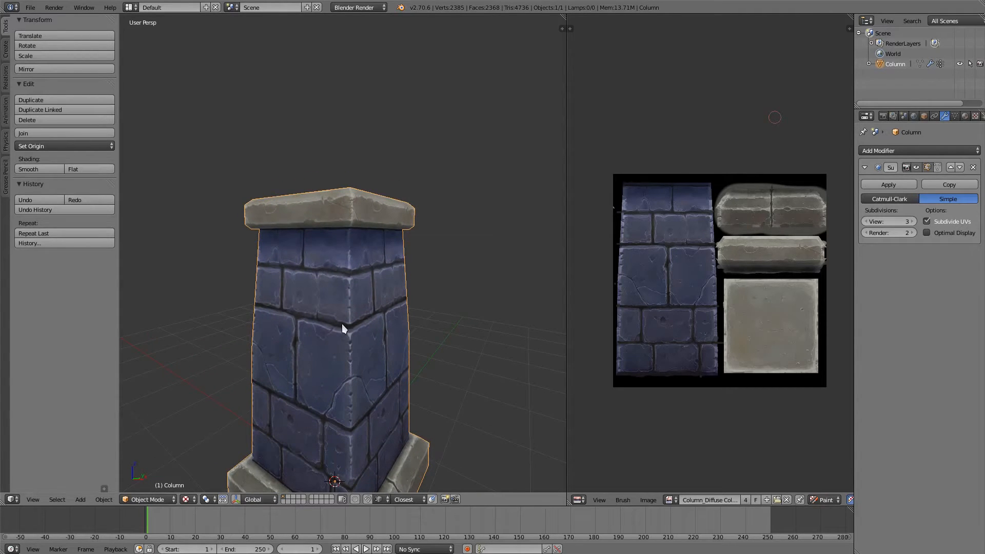
pyautogui.moveTo(282, 294); pyautogui.dragTo(254, 287, button='middle')
pyautogui.moveTo(386, 235); pyautogui.dragTo(325, 199, button='middle')
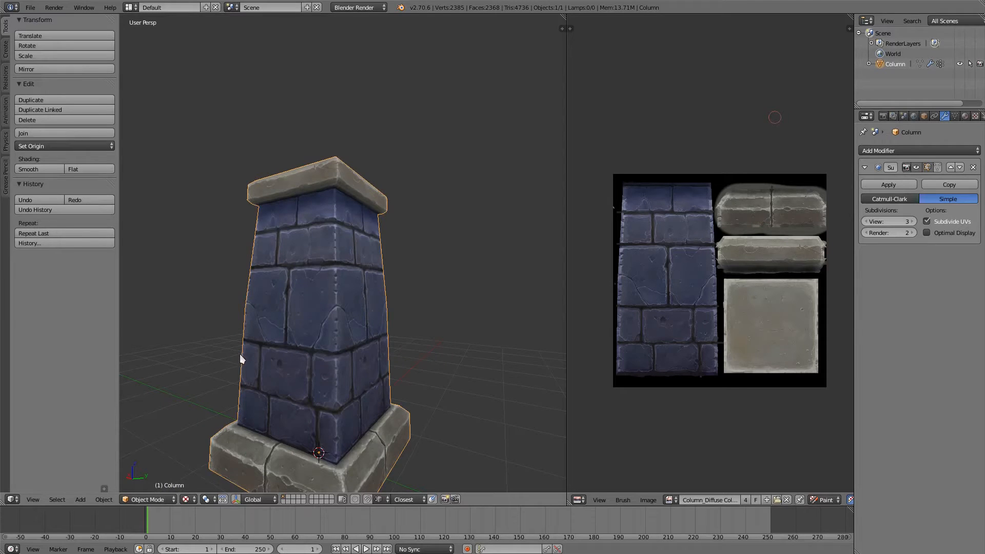
pyautogui.moveTo(343, 285); pyautogui.dragTo(314, 273, button='middle')
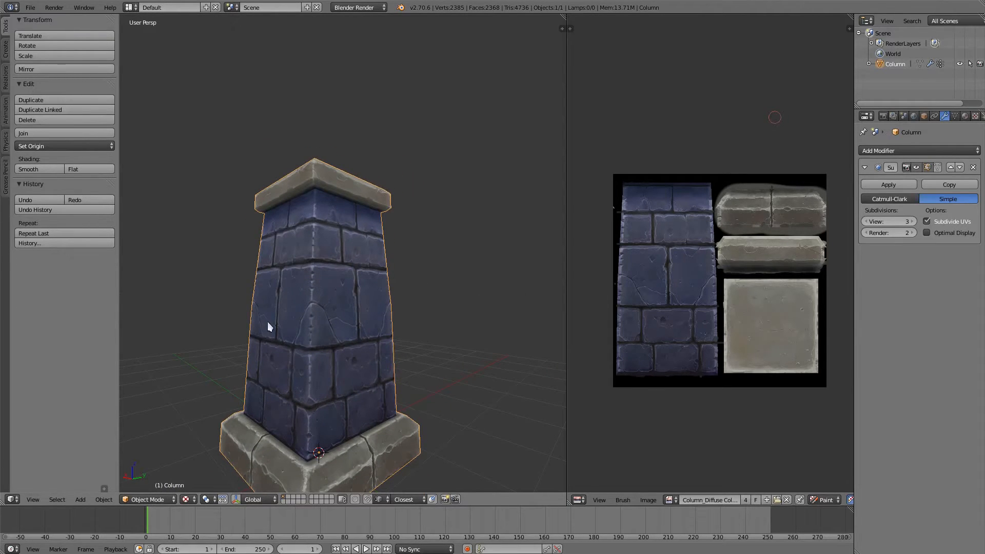
pyautogui.moveTo(267, 322); pyautogui.dragTo(331, 309, button='middle')
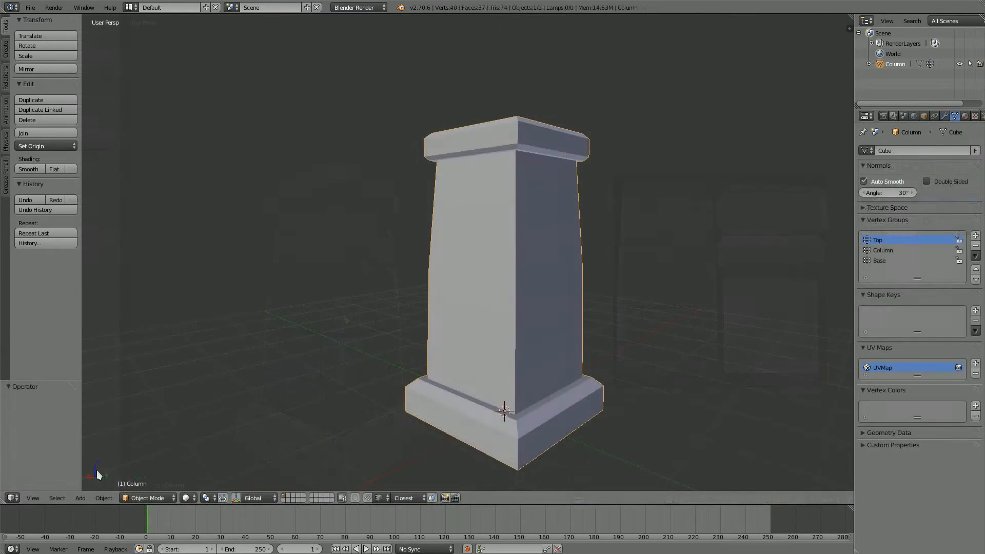
# - Split the 3D view to add a UV/Image Editor beside it and select the column's whole mesh to show its UVs
pyautogui.moveTo(849, 19); pyautogui.dragTo(567, 37)
pyautogui.hotkey('shift', 'F10')
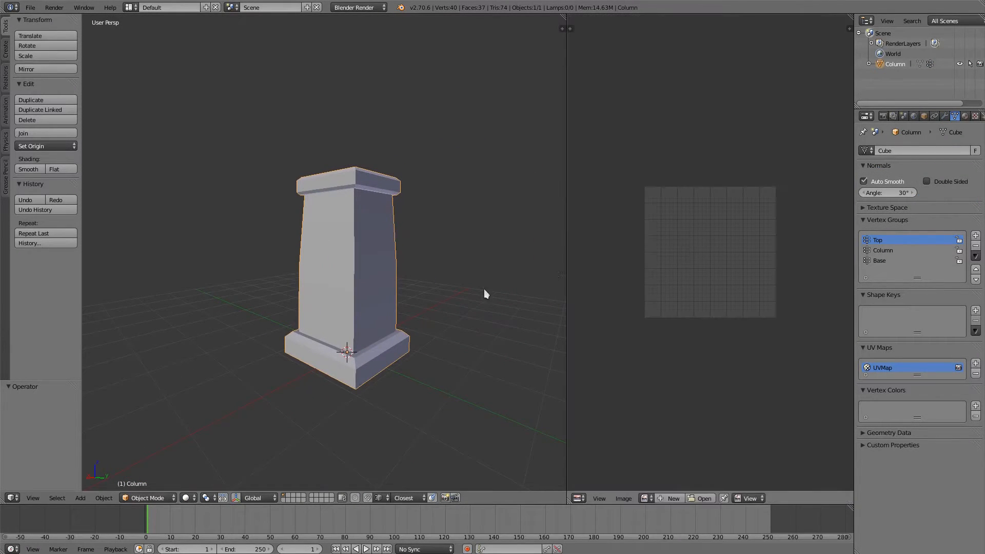
pyautogui.press('Tab')
pyautogui.click(431, 323)
pyautogui.press('a')
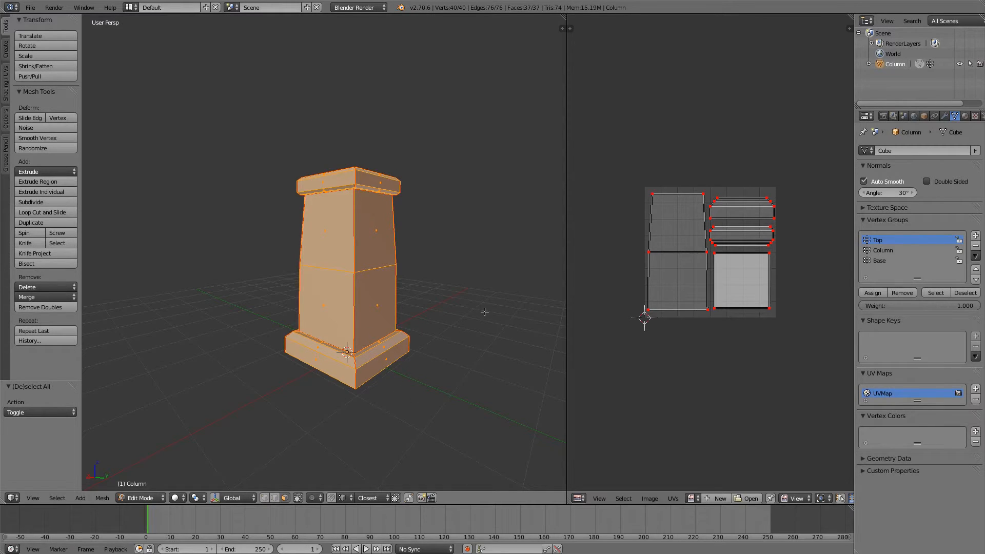
# - Switch the column from Edit Mode to Texture Paint mode
pyautogui.press('Tab')
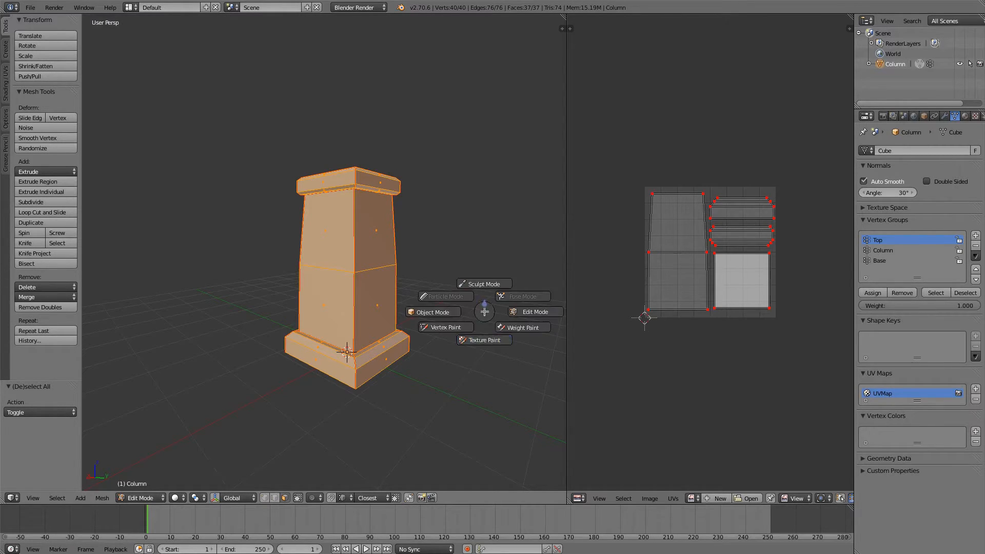
pyautogui.click(479, 341)
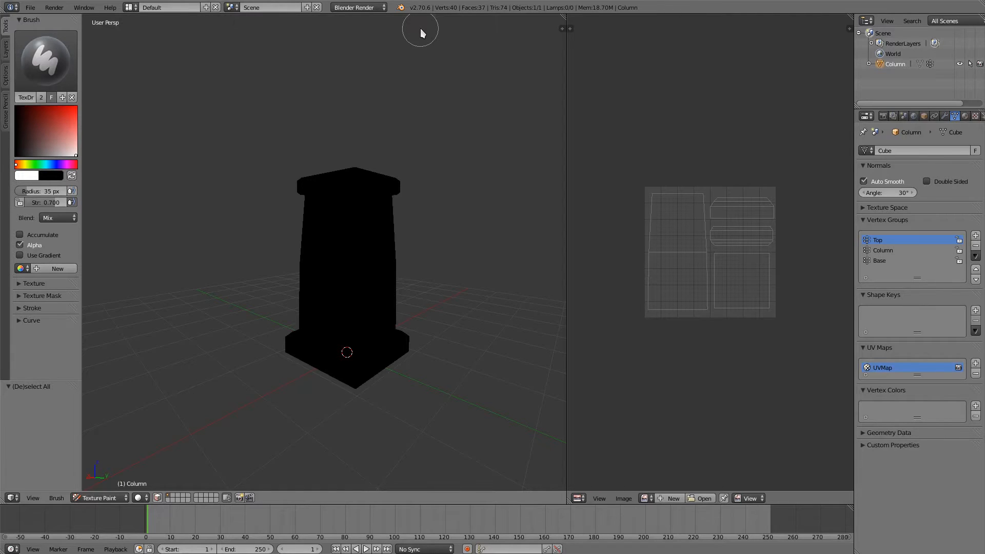
# - Try painting white test strokes across the column's shaft, undoing each one
pyautogui.moveTo(348, 281)
pyautogui.mouseDown()
pyautogui.moveTo(334, 286)
pyautogui.moveTo(356, 259)
pyautogui.moveTo(338, 282)
pyautogui.mouseUp()
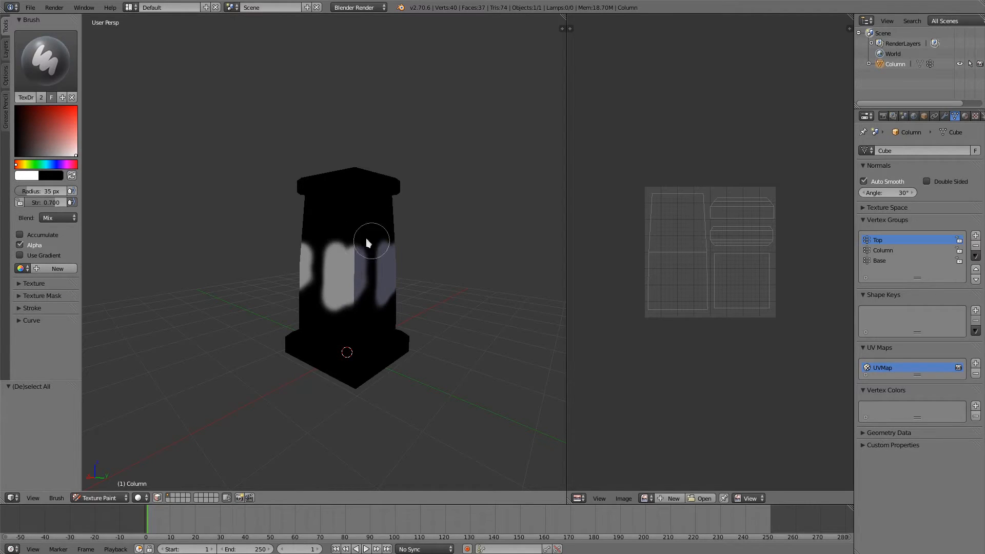
pyautogui.hotkey('ctrl', 'z')
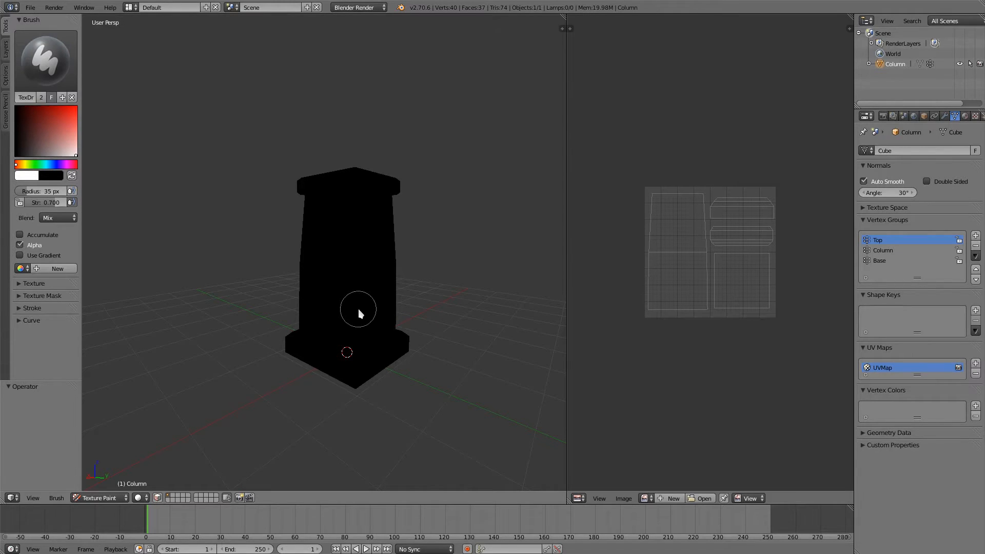
pyautogui.moveTo(360, 310)
pyautogui.mouseDown()
pyautogui.moveTo(392, 305)
pyautogui.moveTo(449, 374)
pyautogui.mouseUp()
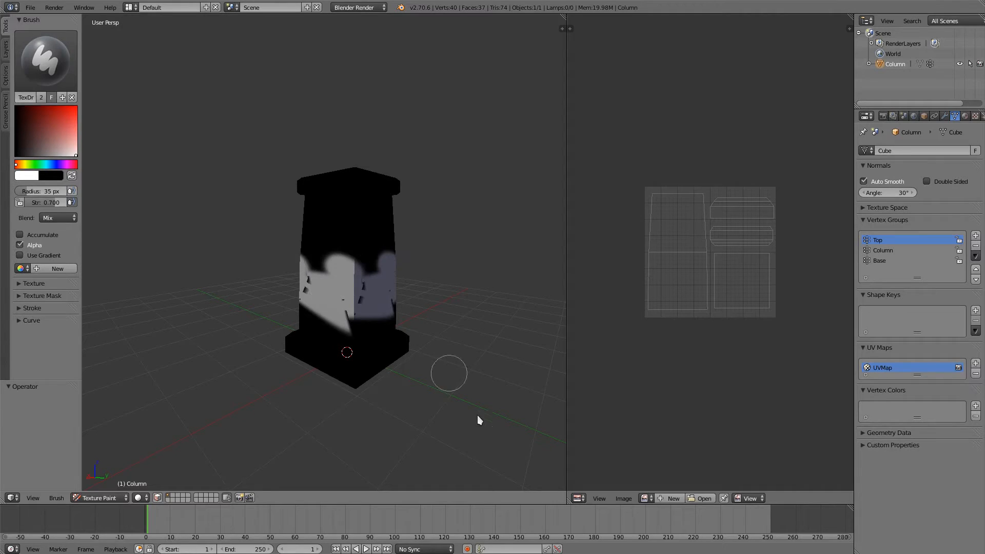
pyautogui.hotkey('ctrl', 'z')
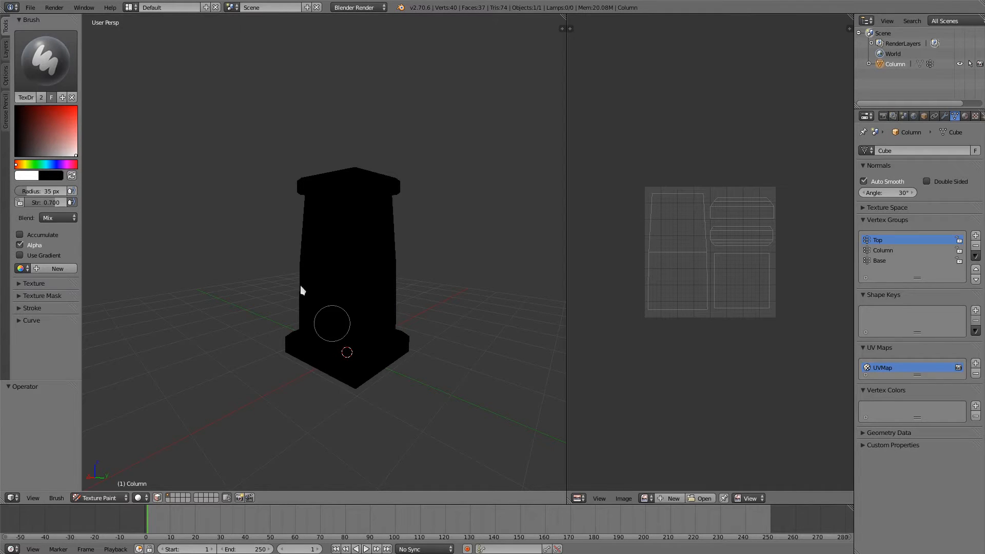
# - Review the column's paint slots, the available texture slot types, and its texture and material settings
pyautogui.click(5, 50)
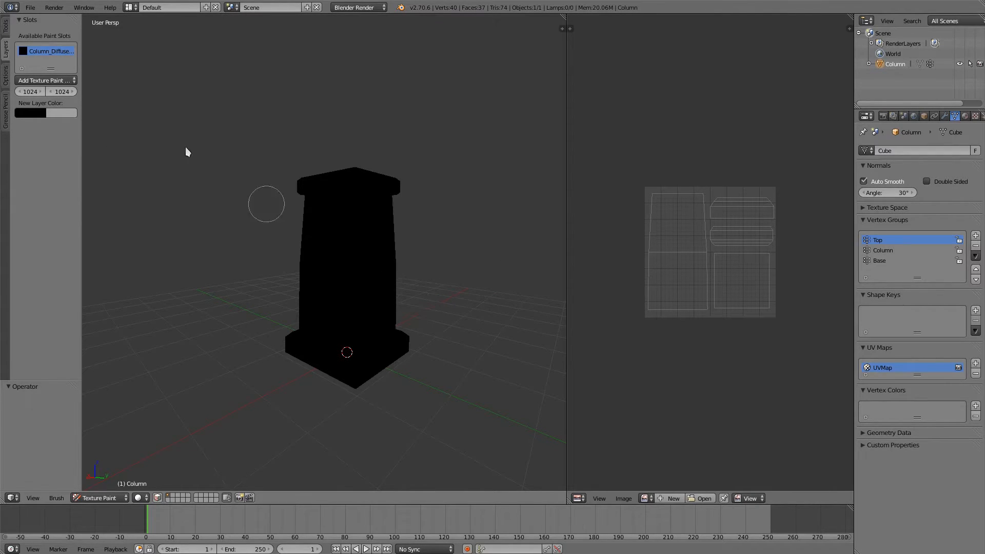
pyautogui.click(54, 81)
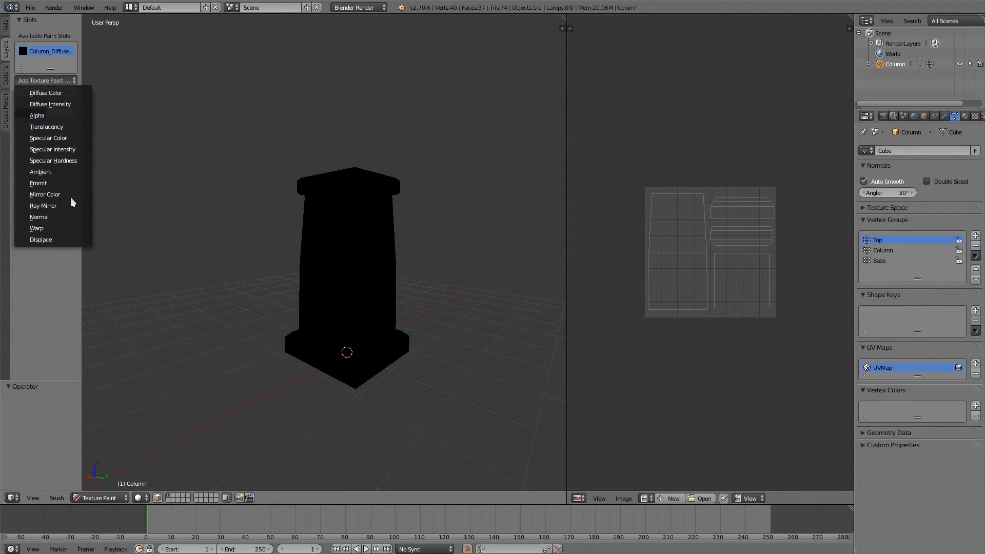
pyautogui.click(68, 137)
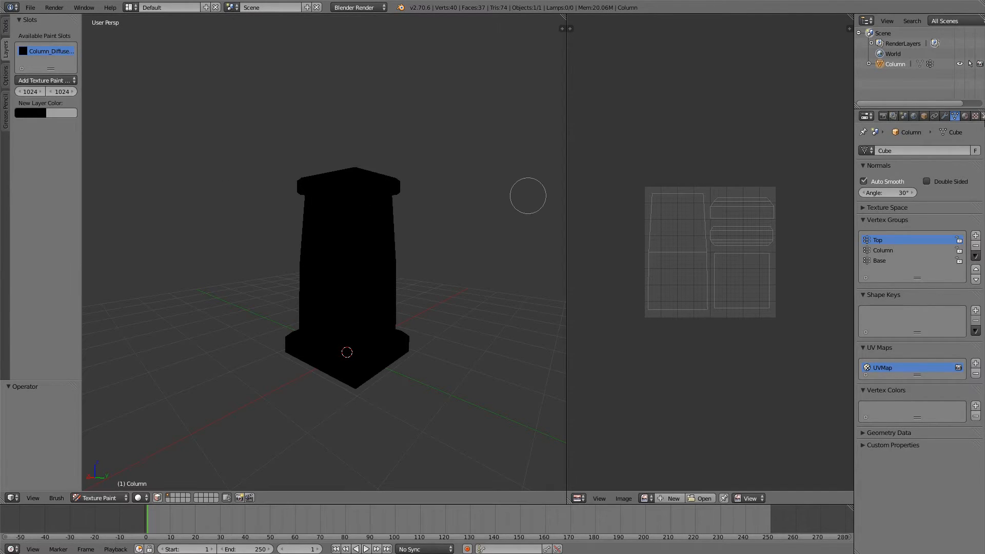
pyautogui.click(976, 116)
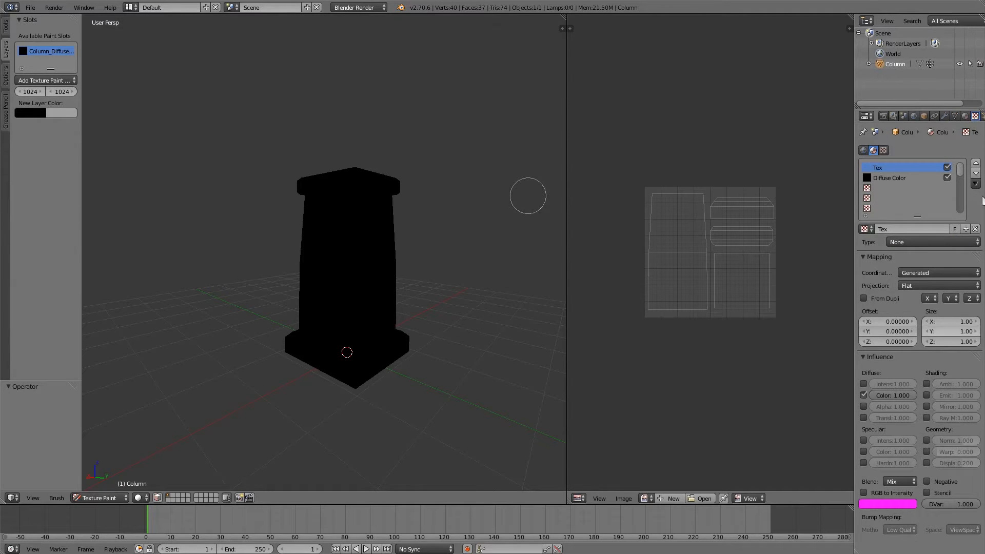
pyautogui.click(965, 116)
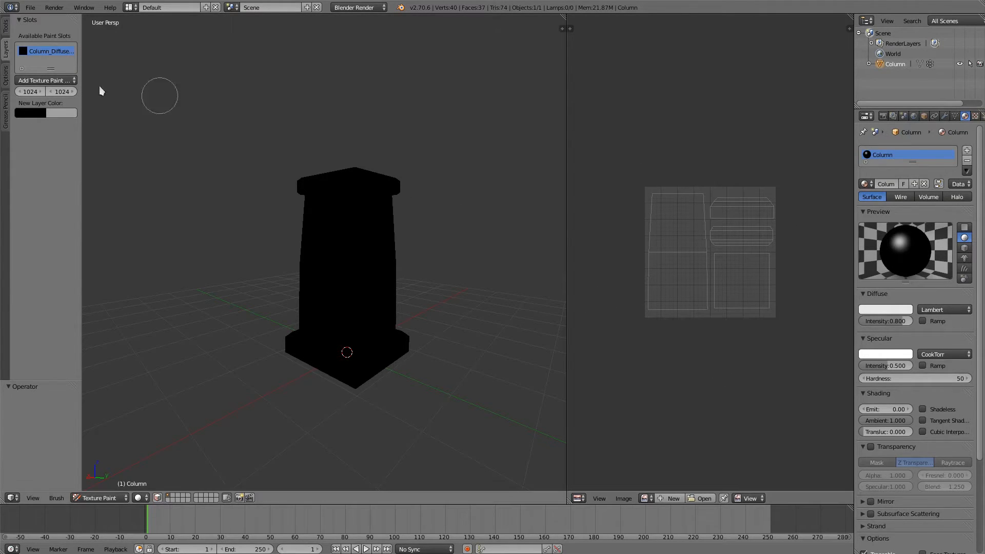
# - Load the Column_Diffuse Color image, assign it to the column's UVs in Edit Mode, and return to Texture Paint mode
pyautogui.click(27, 51)
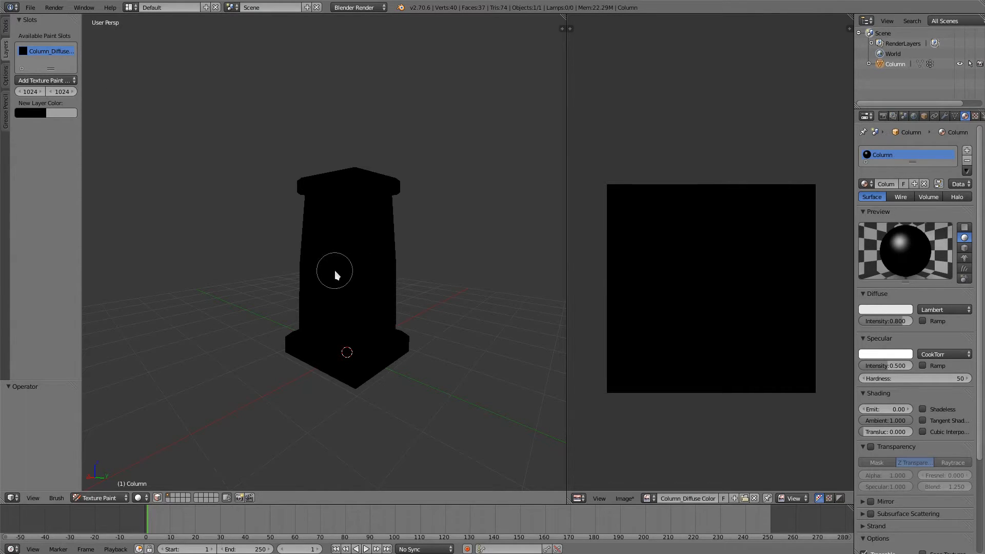
pyautogui.press('Tab')
pyautogui.click(383, 270)
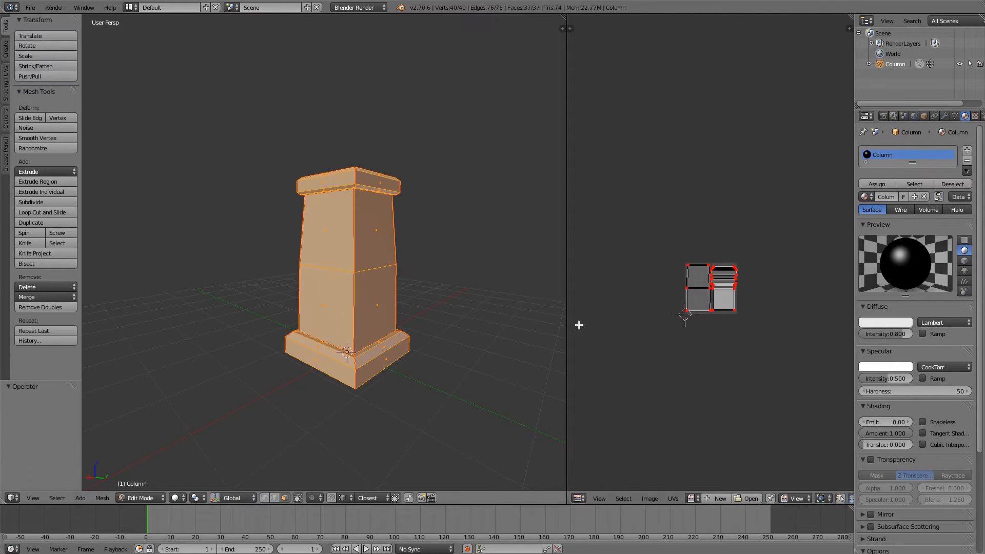
pyautogui.click(692, 498)
pyautogui.click(718, 401)
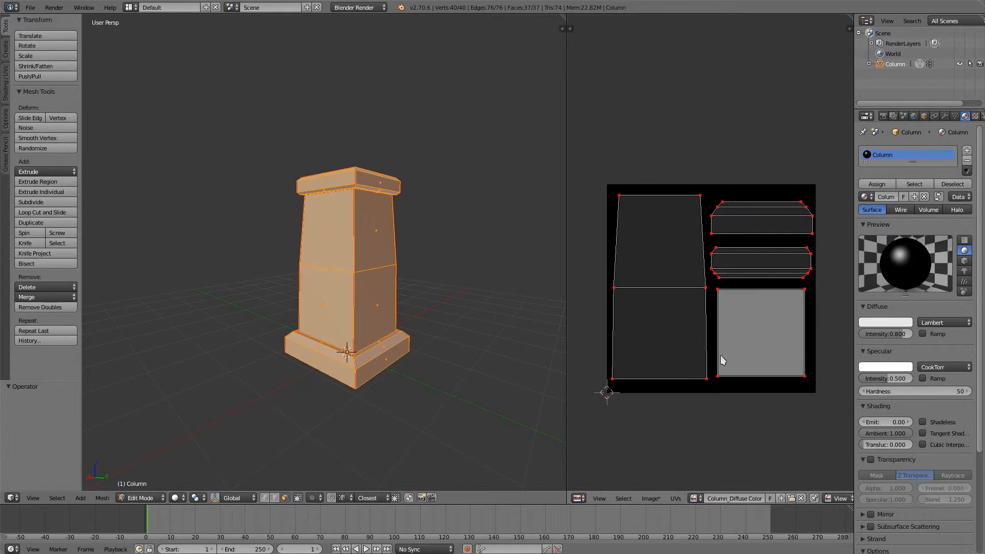
pyautogui.press('Tab')
pyautogui.click(430, 295)
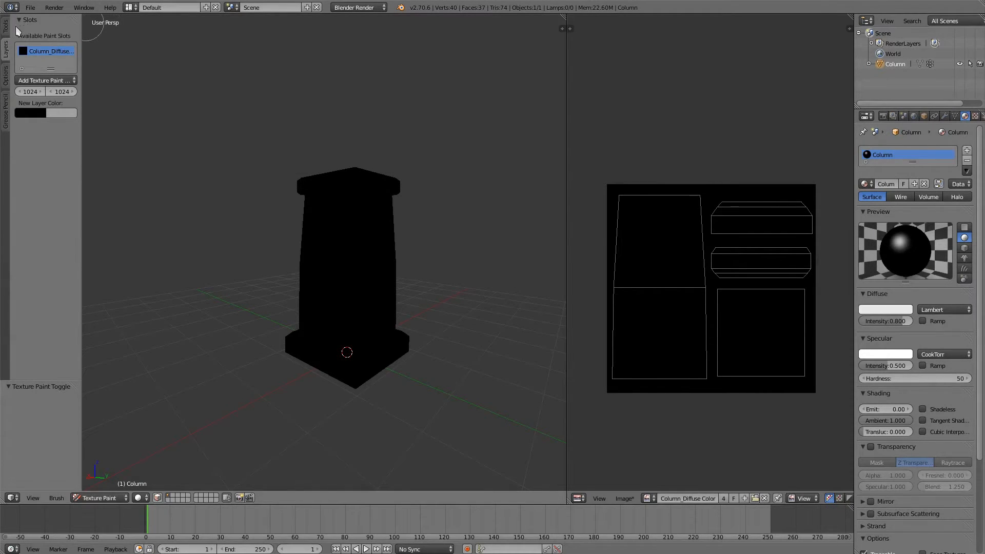
# - Widen the tool shelf and choose the preset named Brush as the active paint brush
pyautogui.click(6, 26)
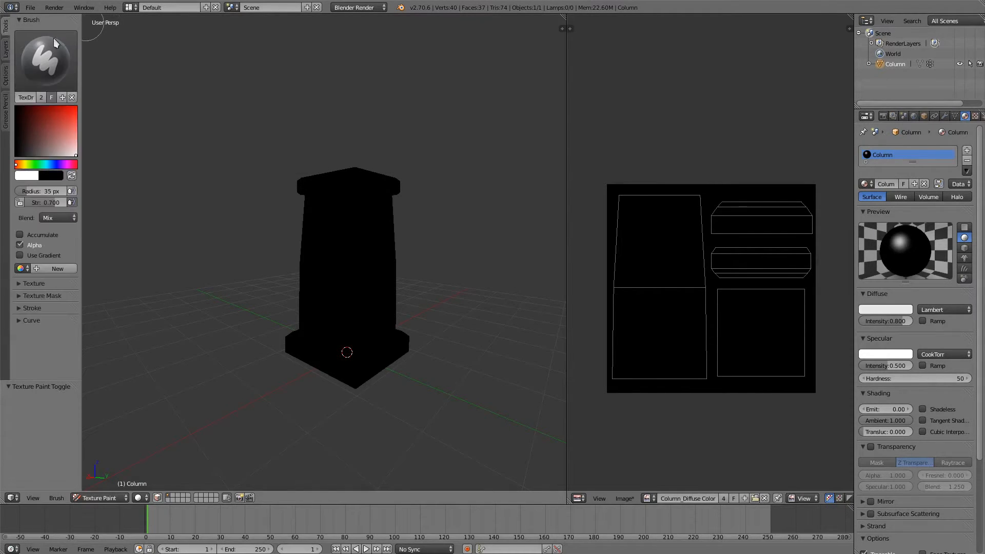
pyautogui.moveTo(82, 60); pyautogui.dragTo(119, 60)
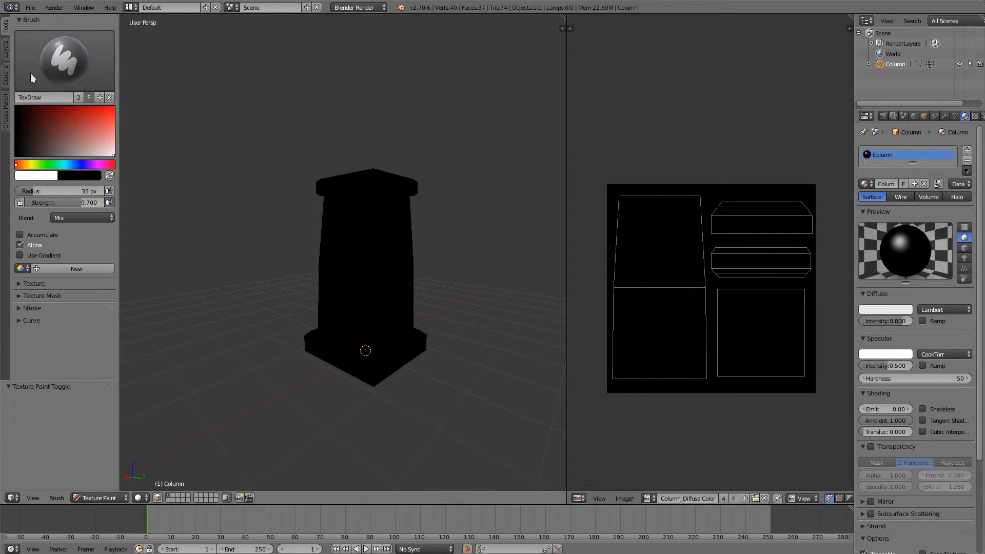
pyautogui.click(70, 78)
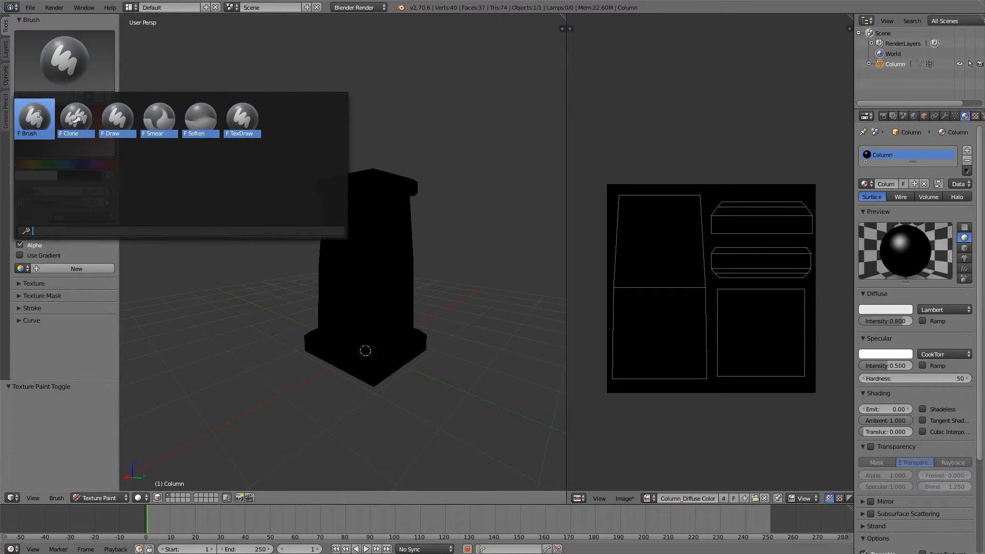
pyautogui.click(39, 118)
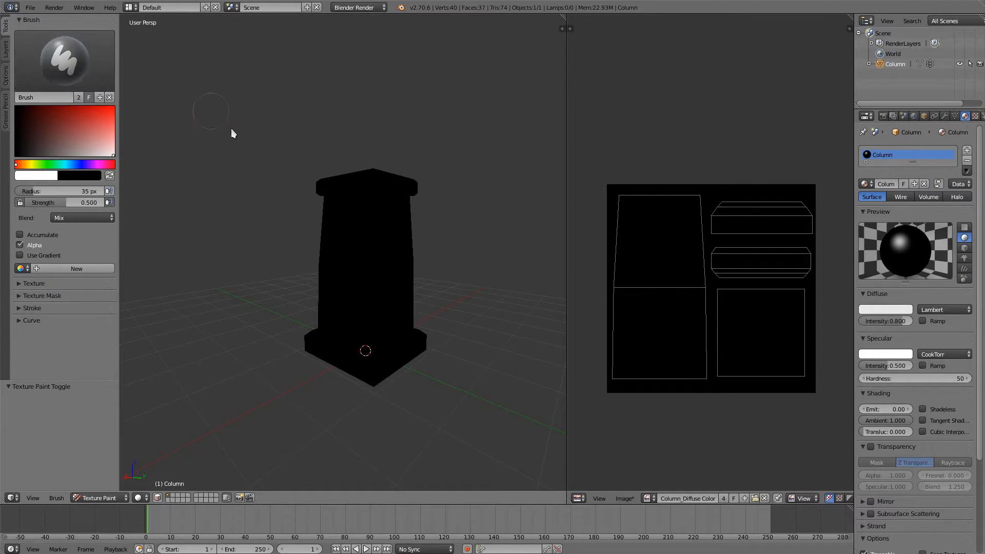
# - Paint a white zigzag test stroke down one face of the column's shaft
pyautogui.moveTo(262, 276); pyautogui.dragTo(315, 274, button='middle')
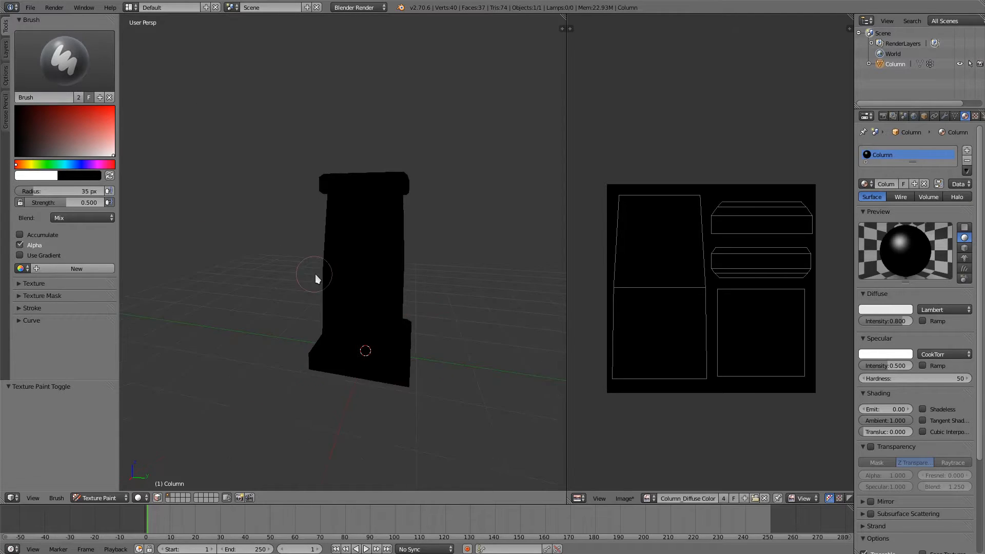
pyautogui.scroll(3, 361, 253)
pyautogui.moveTo(336, 225)
pyautogui.mouseDown()
pyautogui.moveTo(395, 255)
pyautogui.moveTo(417, 352)
pyautogui.mouseUp()
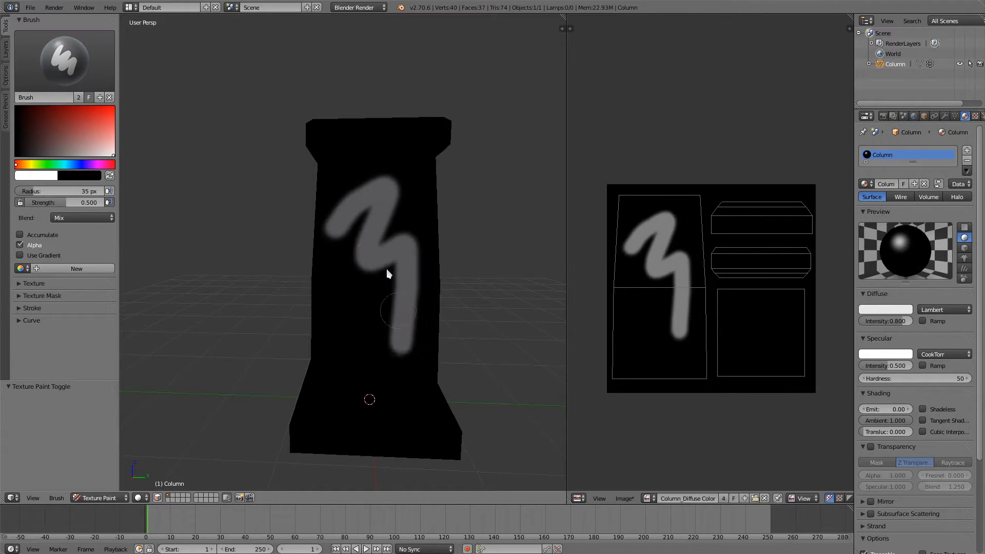
# - Enlarge the brush radius to 68 px
pyautogui.scroll(3, 339, 195)
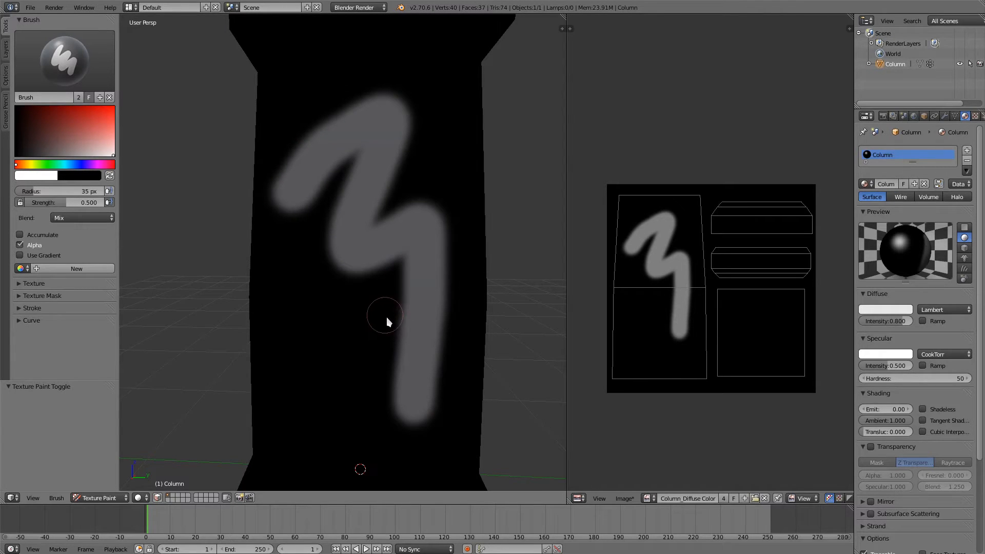
pyautogui.press('f')
pyautogui.click(352, 316)
# - Paint overlapping white test strokes below the zigzag and undo all the test painting
pyautogui.moveTo(302, 312)
pyautogui.mouseDown()
pyautogui.moveTo(362, 293)
pyautogui.moveTo(366, 310)
pyautogui.mouseUp()
pyautogui.moveTo(307, 351)
pyautogui.mouseDown()
pyautogui.moveTo(363, 319)
pyautogui.moveTo(308, 379)
pyautogui.moveTo(369, 348)
pyautogui.mouseUp()
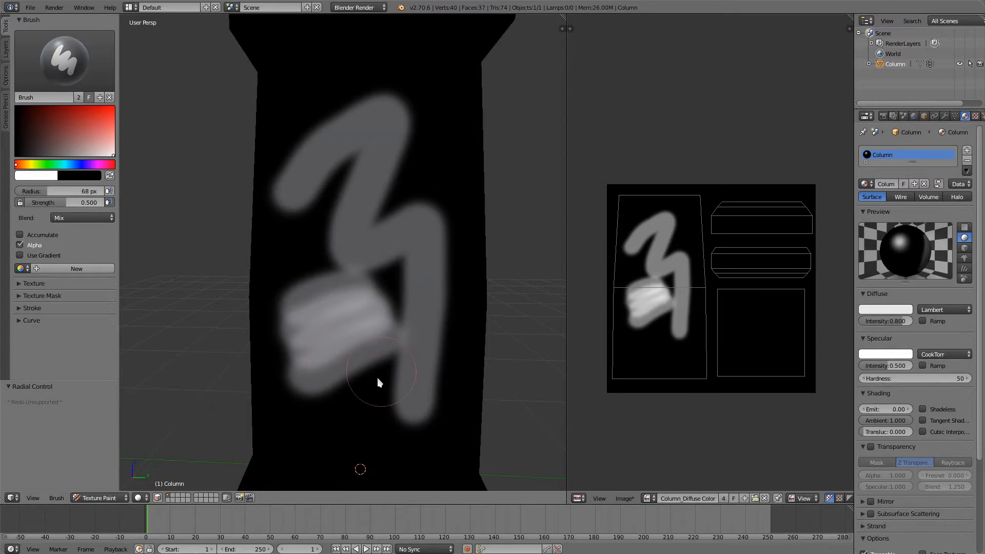
pyautogui.hotkey('ctrl', 'z')
pyautogui.hotkey('ctrl', 'z')
pyautogui.hotkey('ctrl', 'z')
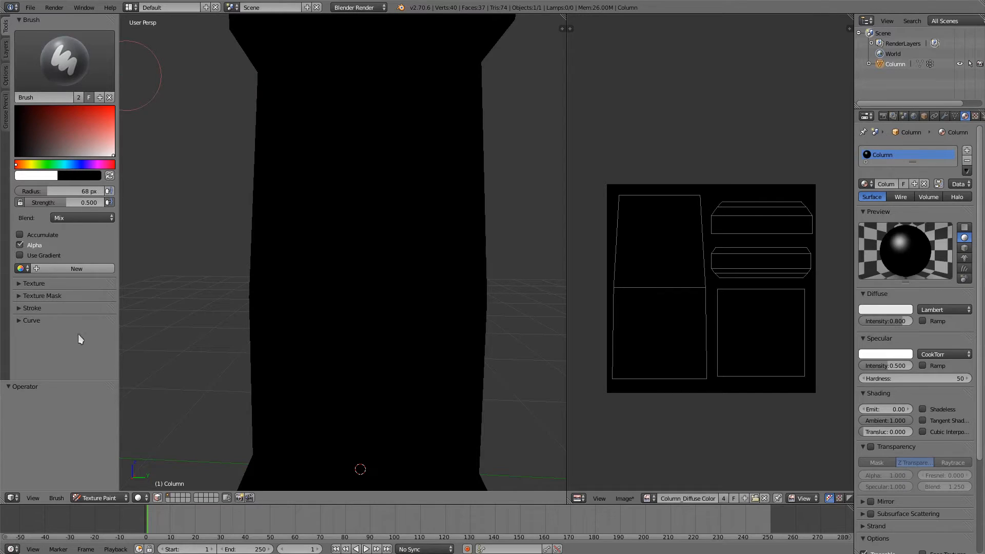
# - Expose the brush's full falloff curve, compare the curve presets, and set the falloff to the flat, constant preset
pyautogui.click(32, 321)
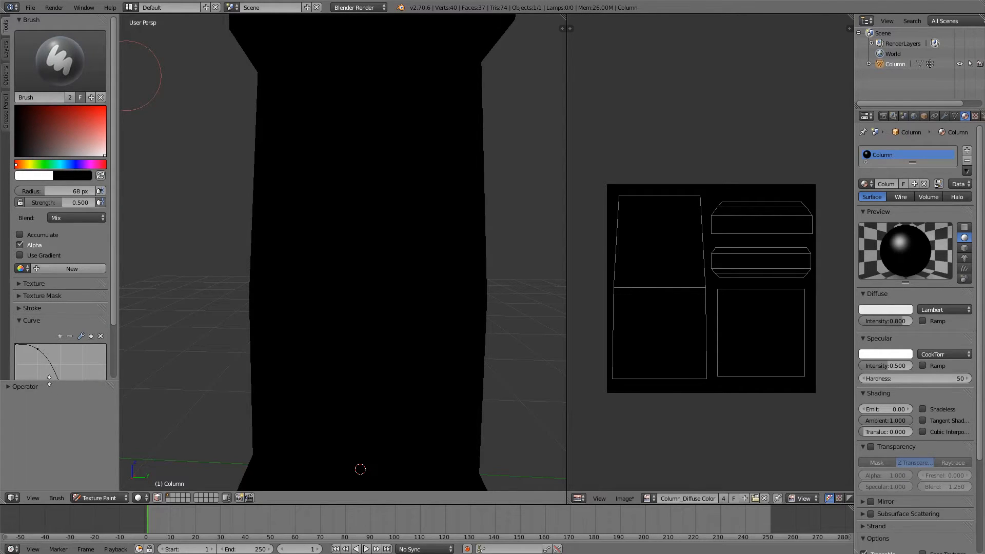
pyautogui.moveTo(50, 380); pyautogui.dragTo(50, 493)
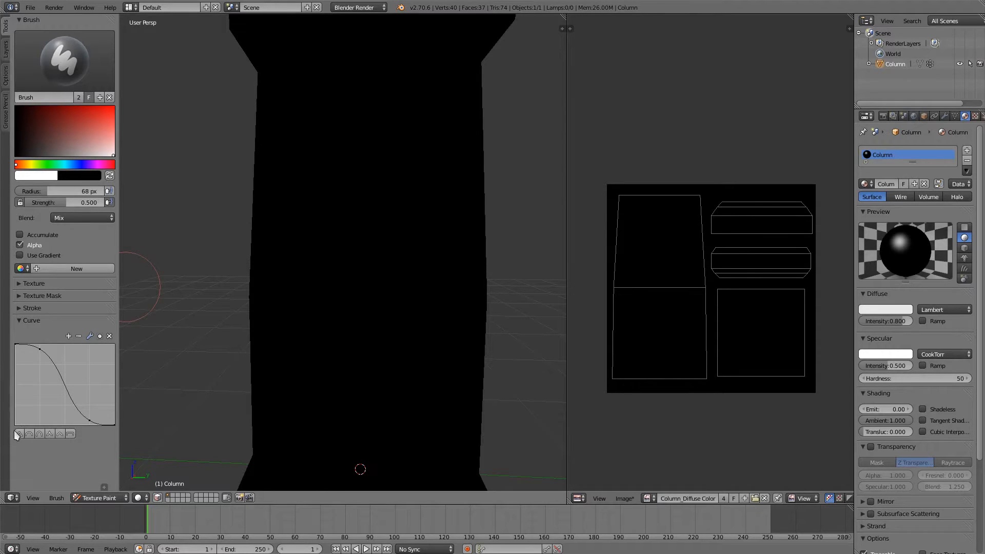
pyautogui.click(61, 432)
pyautogui.click(73, 432)
pyautogui.click(52, 432)
pyautogui.click(38, 433)
pyautogui.click(70, 434)
pyautogui.click(59, 433)
pyautogui.click(39, 433)
pyautogui.click(29, 433)
pyautogui.click(59, 434)
pyautogui.click(69, 433)
# - Set the brush radius to 25 px and paint a diagonal white test stroke on the column's shaft
pyautogui.press('f')
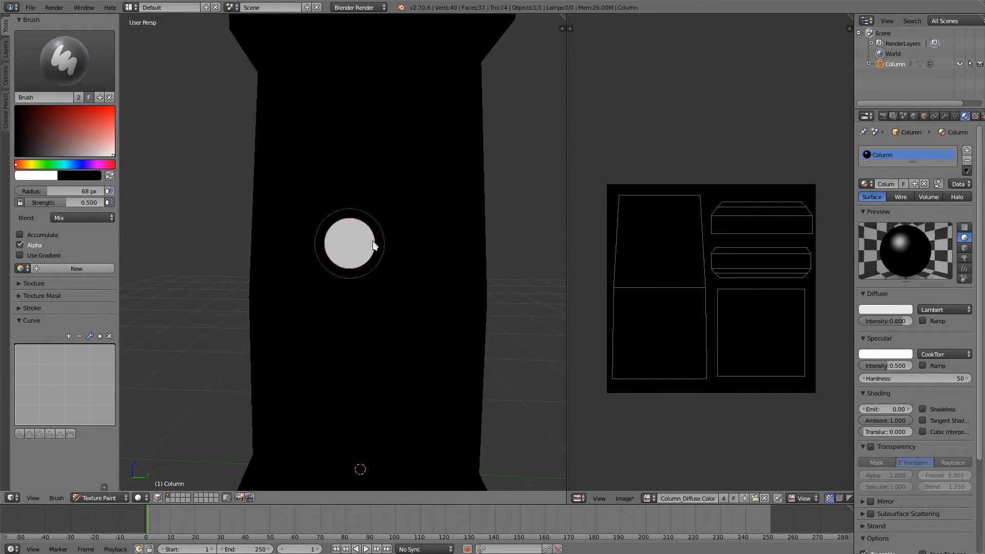
pyautogui.click(359, 247)
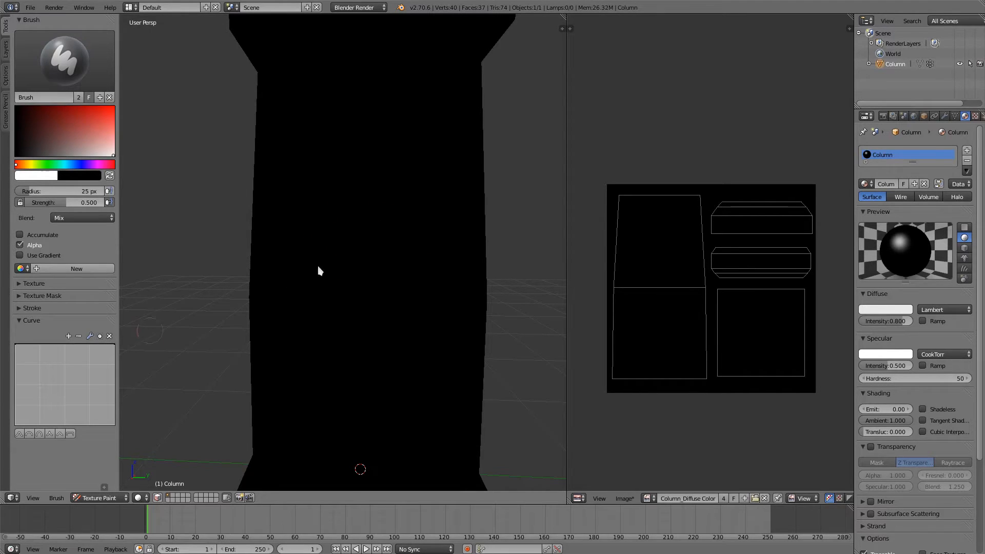
pyautogui.moveTo(368, 156); pyautogui.dragTo(307, 298)
# - Examine the test stroke's edges up close in the diffuse image and undo the stroke
pyautogui.scroll(2, 657, 268)
pyautogui.scroll(4, 657, 269)
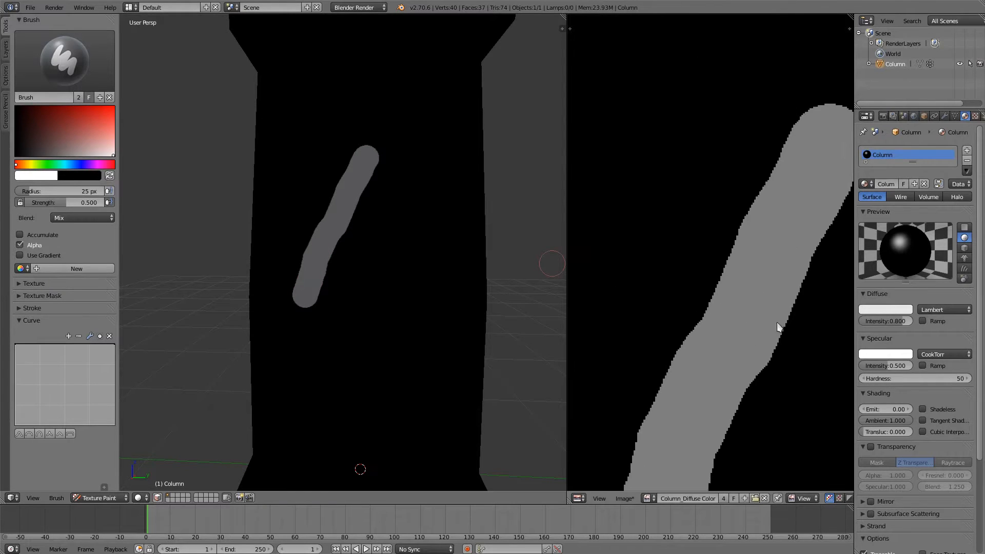
pyautogui.scroll(2, 753, 195)
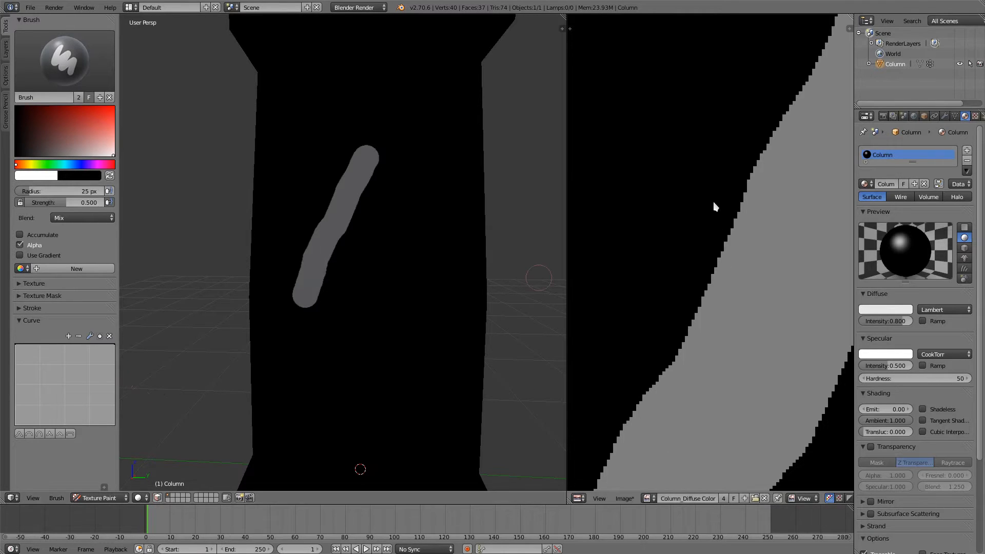
pyautogui.scroll(-3, 716, 206)
pyautogui.hotkey('ctrl', 'z')
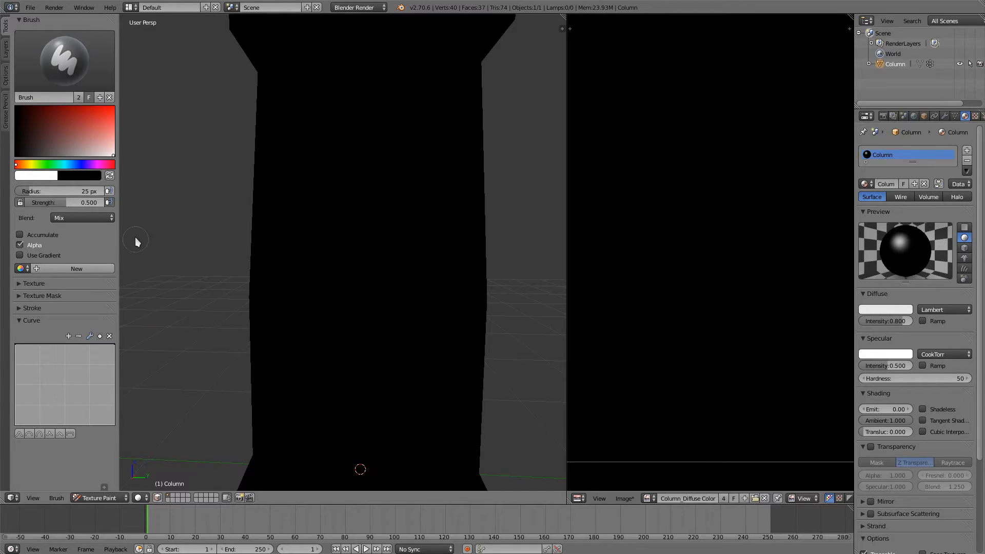
# - Rename the active brush as Brush Hard and check the list of available brushes
pyautogui.click(63, 96)
pyautogui.press('Return')
pyautogui.click(96, 67)
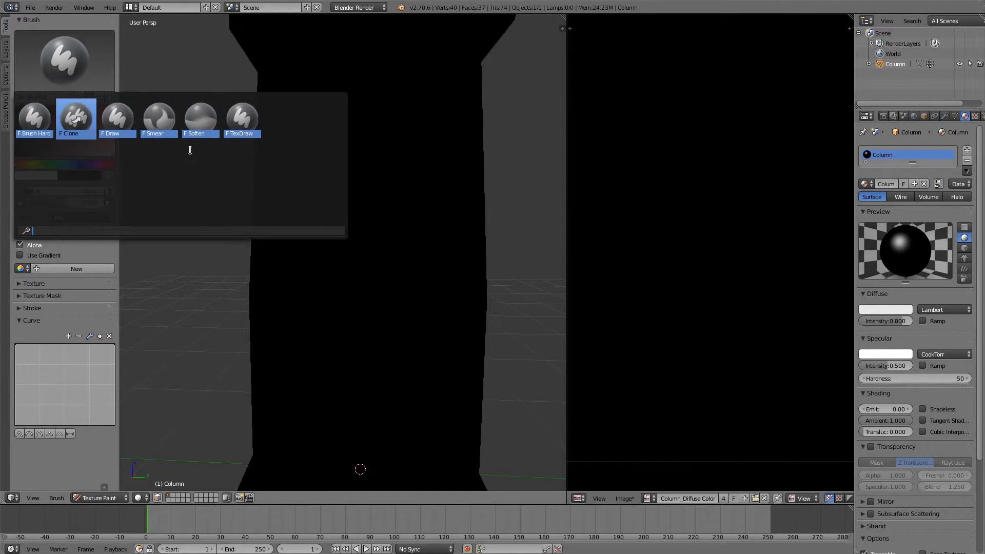
pyautogui.press('Escape')
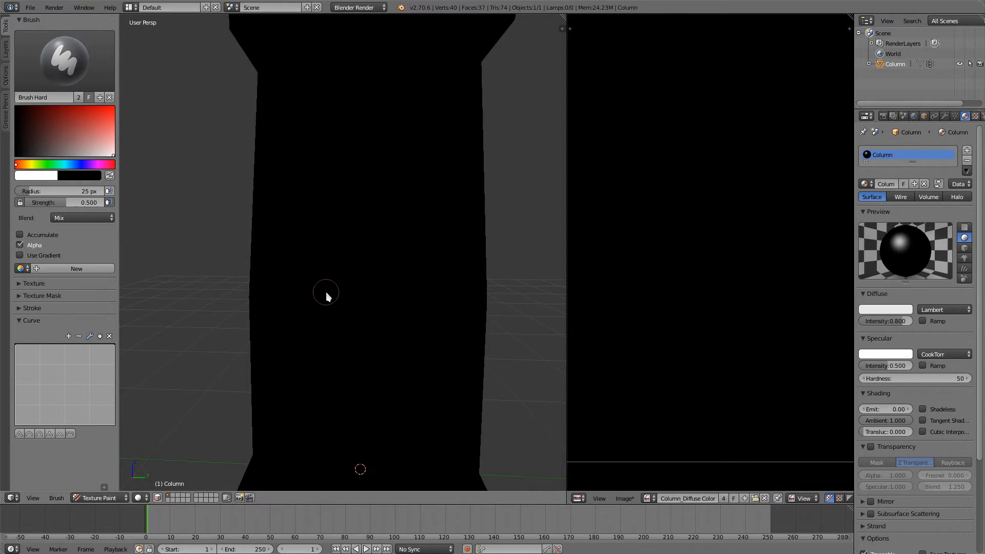
# - Paint a diagonal test stroke across the shaft with Brush Hard and inspect its edge in the image
pyautogui.moveTo(376, 215); pyautogui.dragTo(266, 327)
pyautogui.scroll(2, 702, 340)
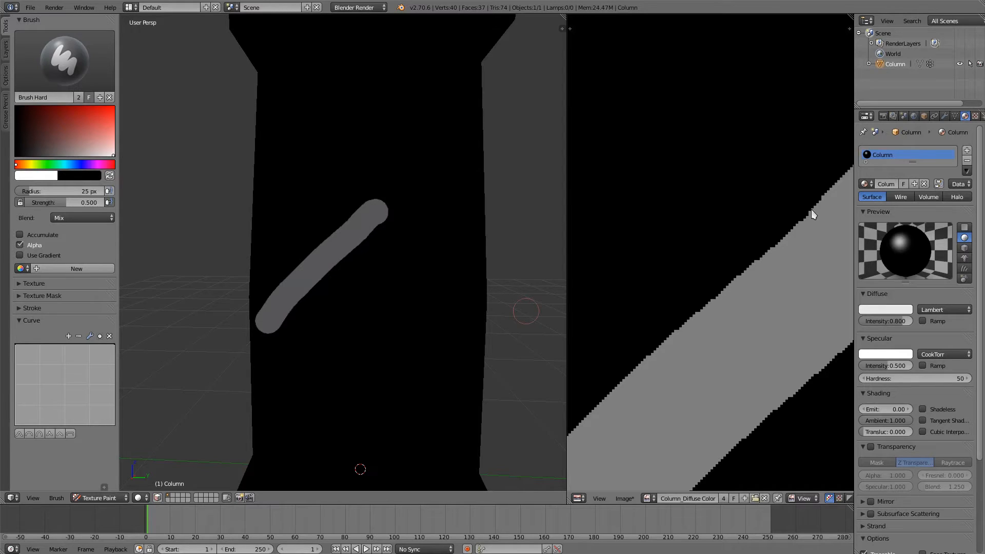
# - Reshape Brush Hard's falloff to stay full until about X 0.88 and drop to Y 0 at X 1, testing it with a second stroke
pyautogui.moveTo(101, 345); pyautogui.dragTo(111, 423)
pyautogui.click(100, 345)
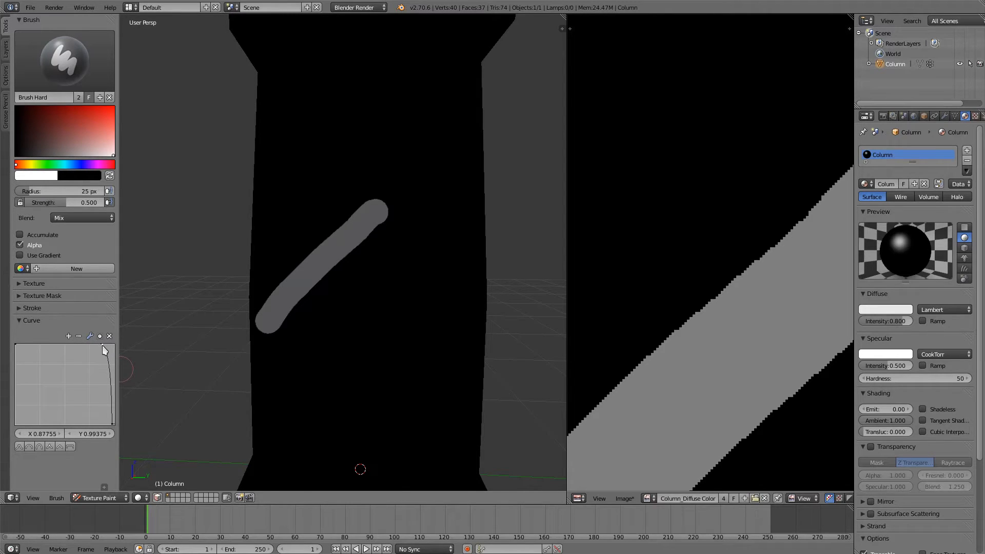
pyautogui.click(90, 336)
pyautogui.click(115, 344)
pyautogui.moveTo(104, 345); pyautogui.dragTo(104, 343)
pyautogui.click(113, 424)
pyautogui.scroll(2, 282, 236)
pyautogui.moveTo(363, 189)
pyautogui.mouseDown()
pyautogui.moveTo(288, 245)
pyautogui.moveTo(273, 272)
pyautogui.mouseUp()
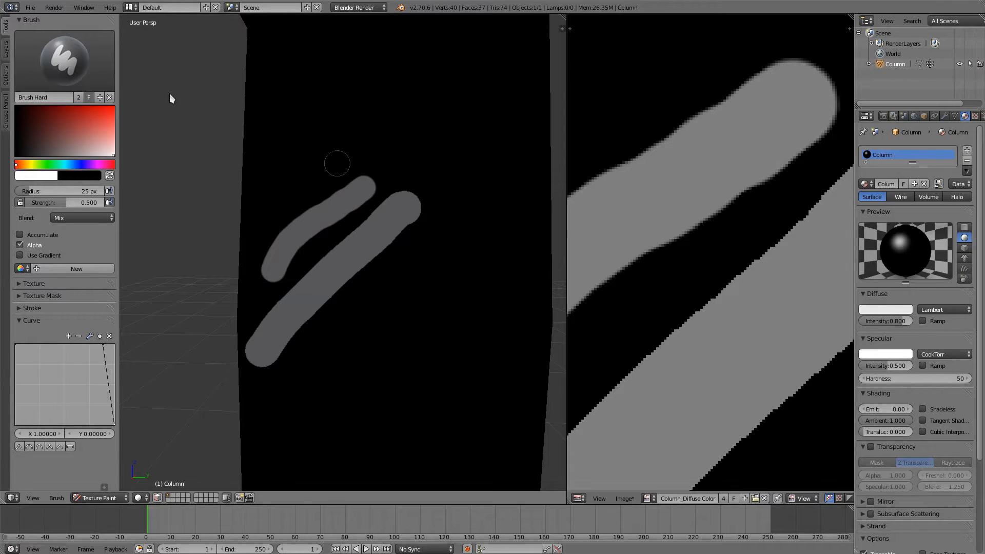
# - Select the Clone brush and change its image paint tool to Draw
pyautogui.click(83, 66)
pyautogui.click(80, 119)
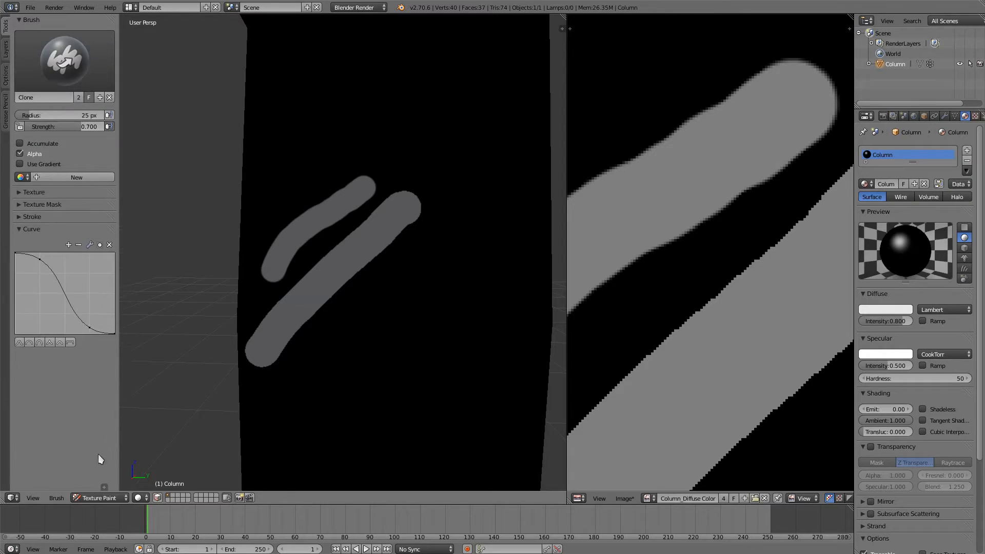
pyautogui.click(56, 498)
pyautogui.moveTo(82, 444)
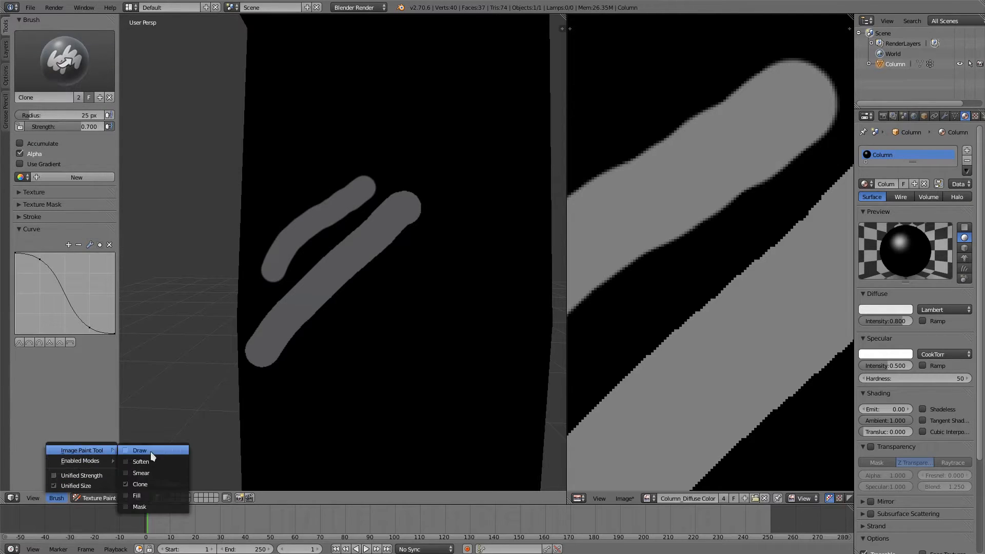
pyautogui.click(149, 451)
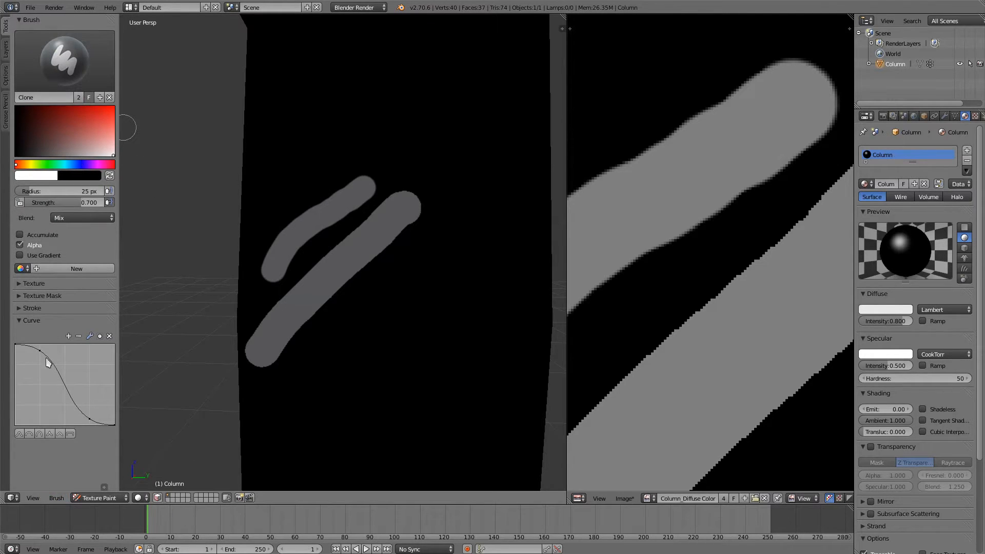
# - Delete the two middle points of the brush's falloff curve and lower its start point to about Y 0.144
pyautogui.click(40, 350)
pyautogui.click(109, 336)
pyautogui.click(89, 420)
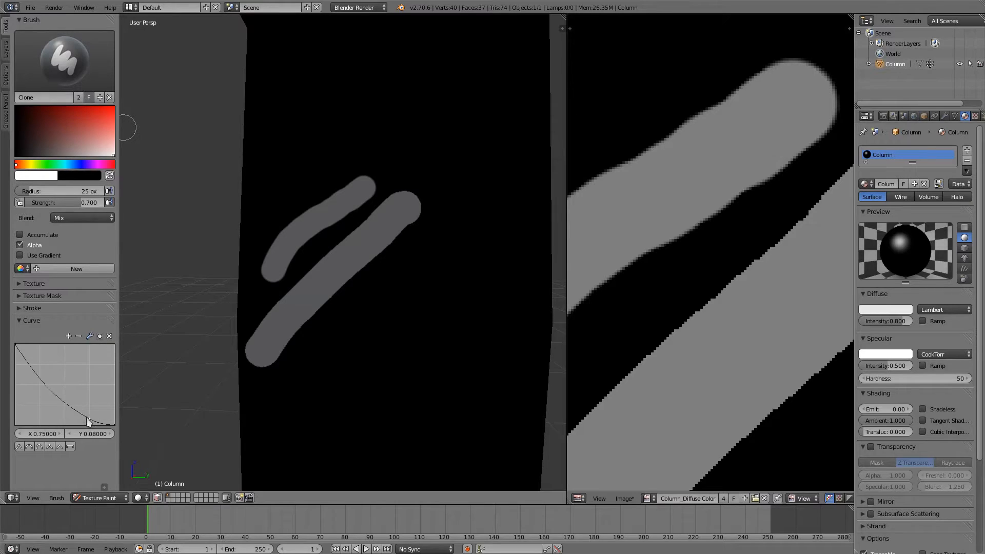
pyautogui.click(111, 336)
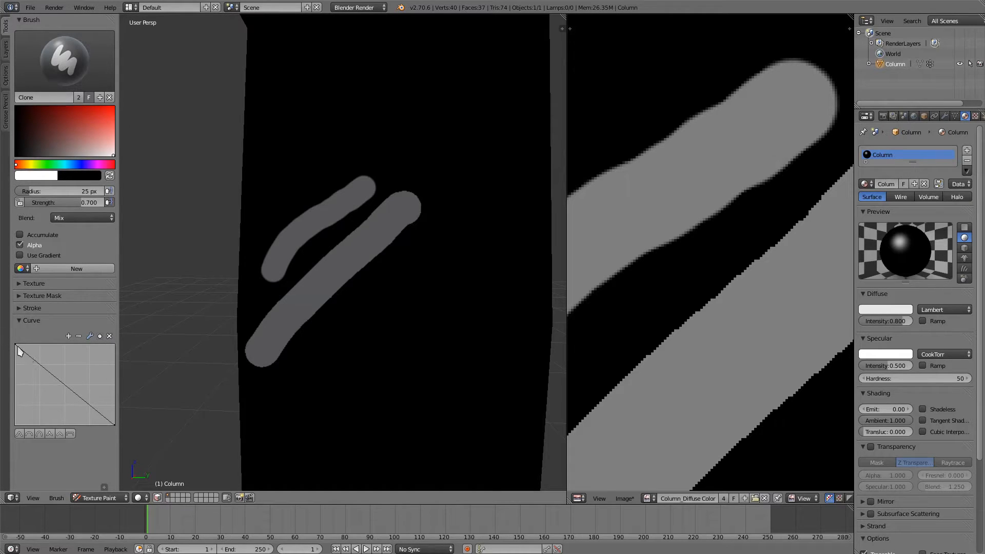
pyautogui.moveTo(19, 351); pyautogui.dragTo(4, 418)
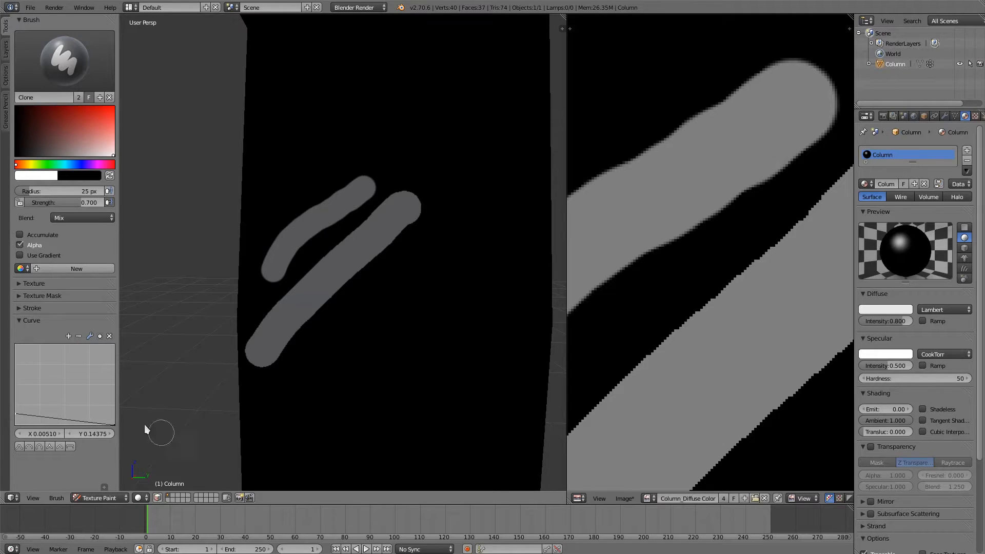
# - Undo the two test strokes on the shaft and enlarge the brush radius to 120 px
pyautogui.hotkey('ctrl', 'z')
pyautogui.hotkey('ctrl', 'z')
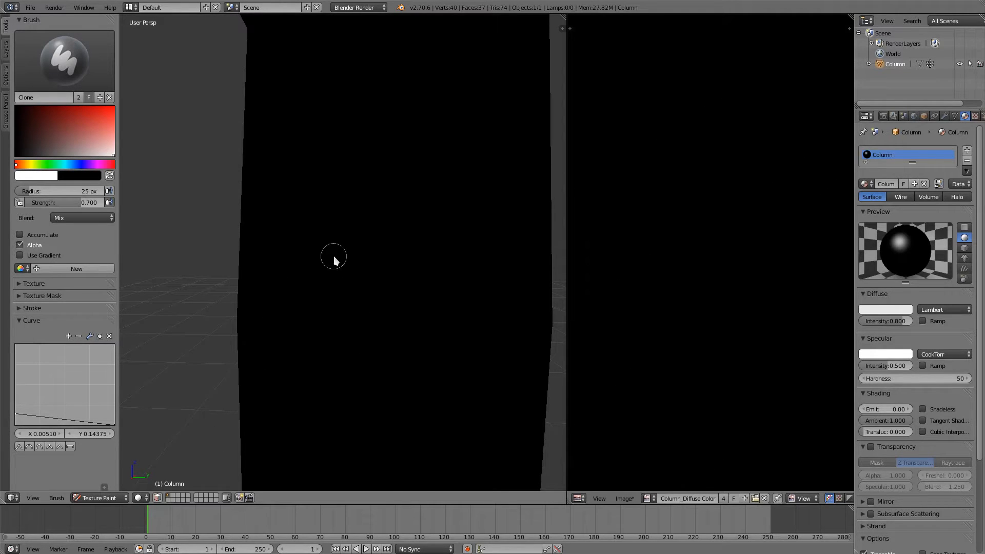
pyautogui.press('f')
pyautogui.click(380, 275)
# - Paint overlapping soft white test strokes on the shaft and undo all of them
pyautogui.moveTo(333, 314)
pyautogui.mouseDown()
pyautogui.moveTo(366, 215)
pyautogui.moveTo(363, 331)
pyautogui.moveTo(441, 138)
pyautogui.moveTo(398, 352)
pyautogui.moveTo(487, 161)
pyautogui.moveTo(434, 340)
pyautogui.moveTo(484, 160)
pyautogui.moveTo(458, 210)
pyautogui.moveTo(476, 155)
pyautogui.mouseUp()
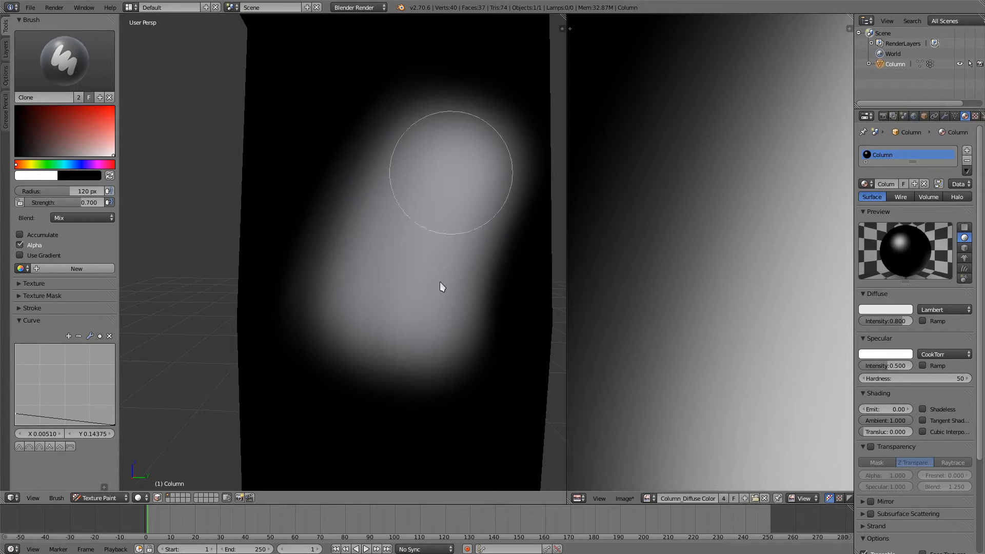
pyautogui.hotkey('ctrl', 'z')
pyautogui.hotkey('ctrl', 'z')
pyautogui.hotkey('ctrl', 'z')
pyautogui.hotkey('ctrl', 'z')
pyautogui.hotkey('ctrl', 'z')
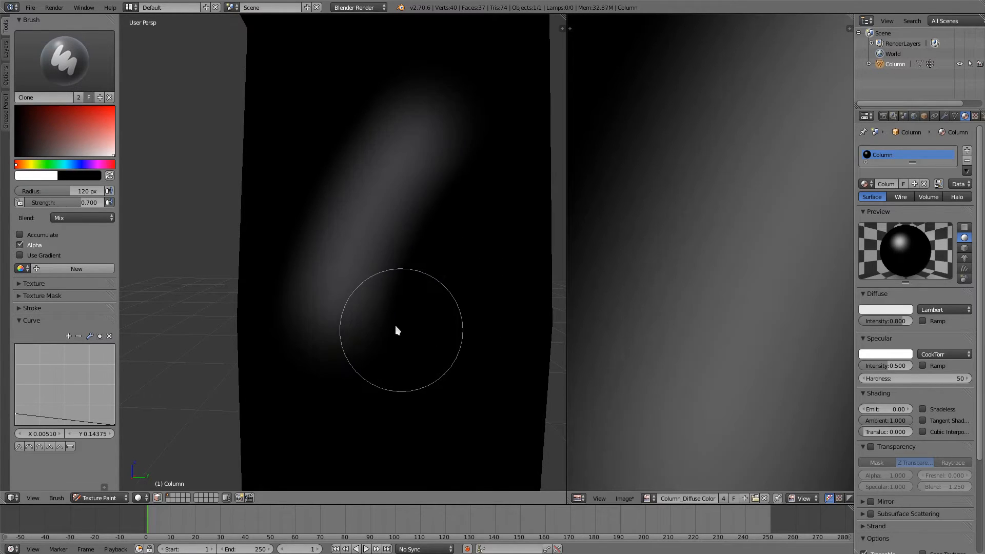
pyautogui.hotkey('ctrl', 'z')
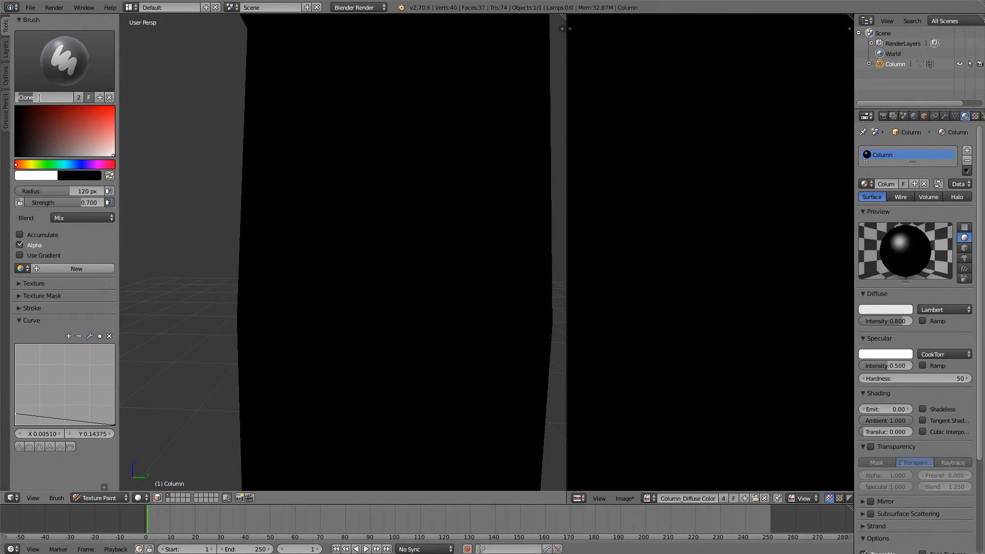
# - Rename the brush as Brush Soft and set its colour to bright red
pyautogui.write('Brush Soft')
pyautogui.press('Return')
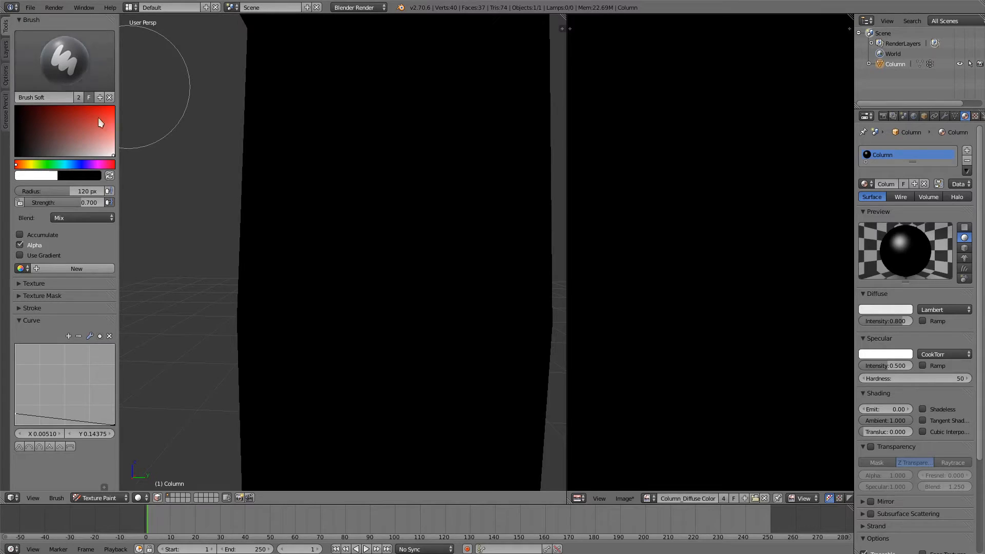
pyautogui.moveTo(113, 115); pyautogui.dragTo(124, 97)
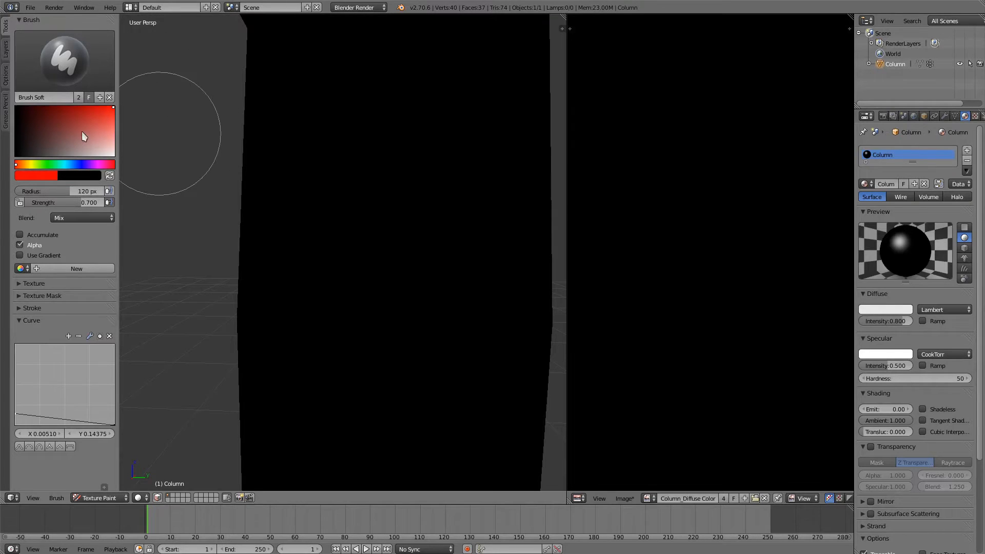
# - Paint a red soft dab on the shaft, switch to Brush Hard for an overlapping white dab, and undo both
pyautogui.moveTo(388, 243); pyautogui.dragTo(410, 259)
pyautogui.click(64, 59)
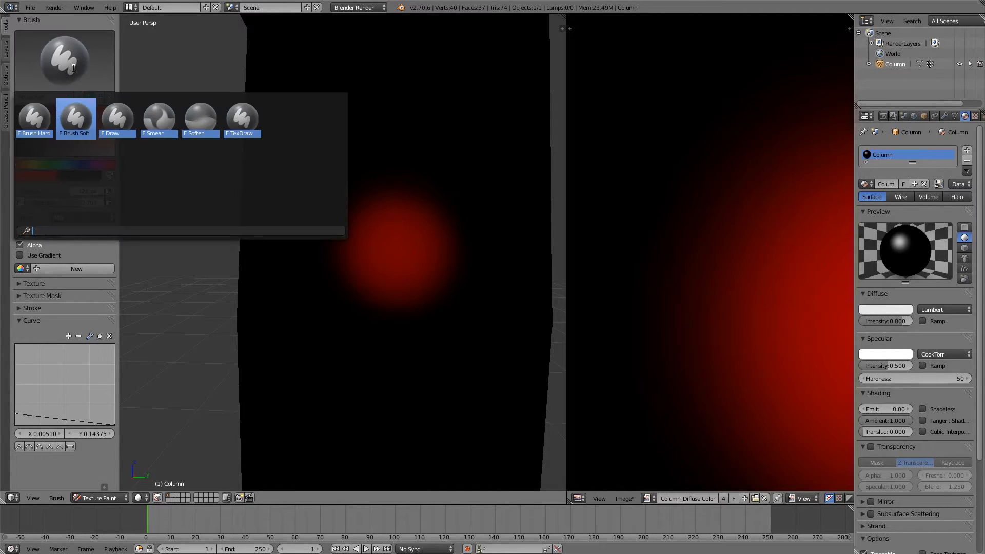
pyautogui.click(35, 119)
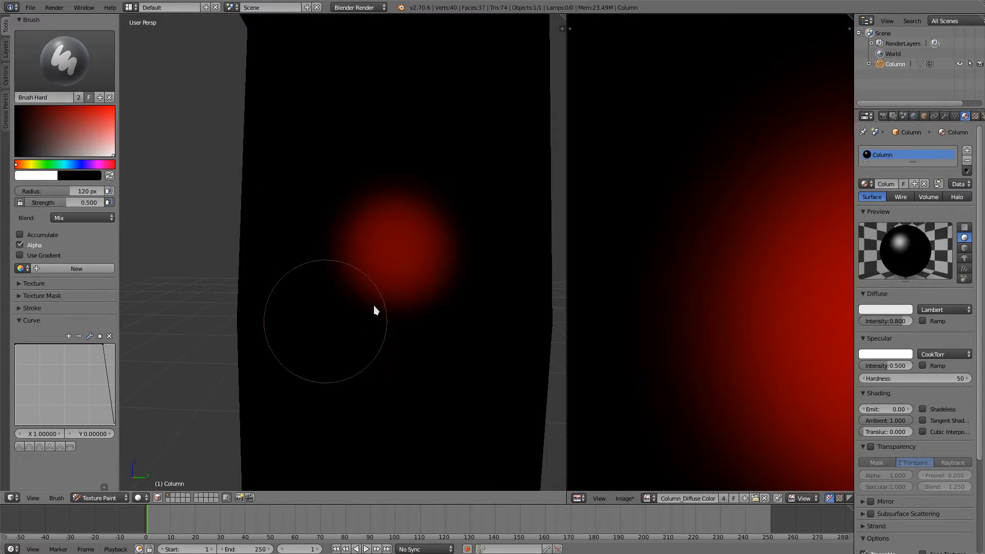
pyautogui.moveTo(382, 331)
pyautogui.mouseDown()
pyautogui.moveTo(416, 301)
pyautogui.moveTo(403, 291)
pyautogui.mouseUp()
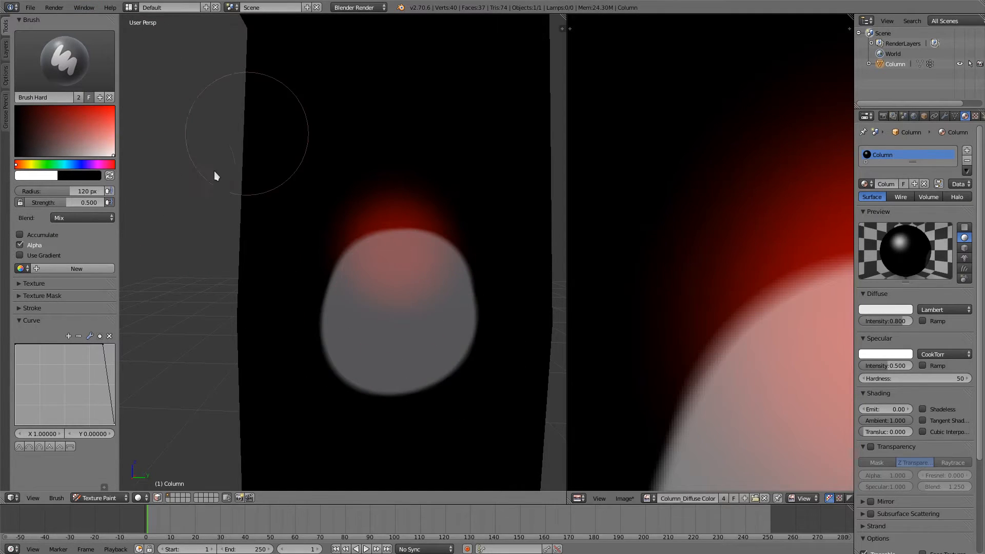
pyautogui.hotkey('ctrl', 'z')
pyautogui.hotkey('ctrl', 'z')
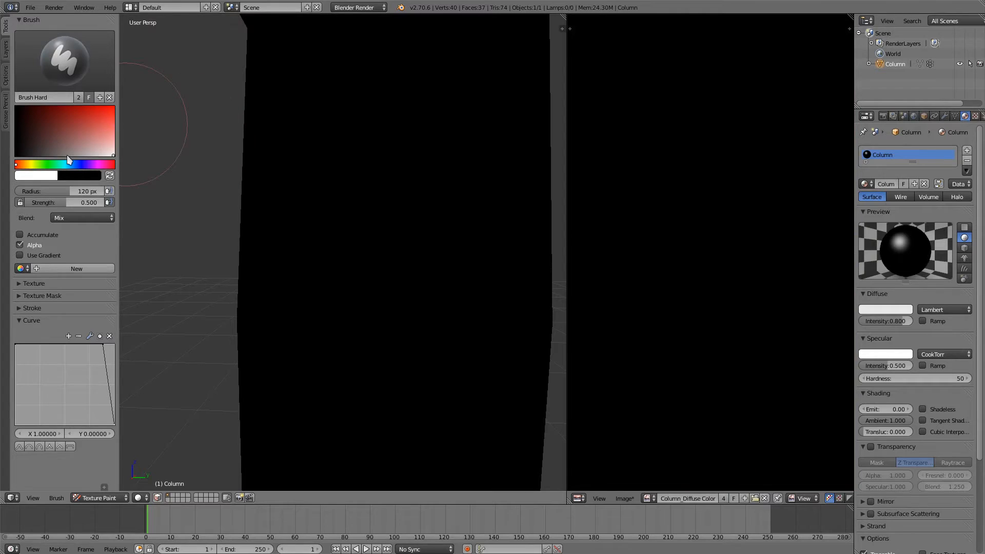
# - Set Brush Hard's colour to a deep blue and its strength to 1.000
pyautogui.click(84, 165)
pyautogui.click(85, 164)
pyautogui.moveTo(94, 121); pyautogui.dragTo(86, 110)
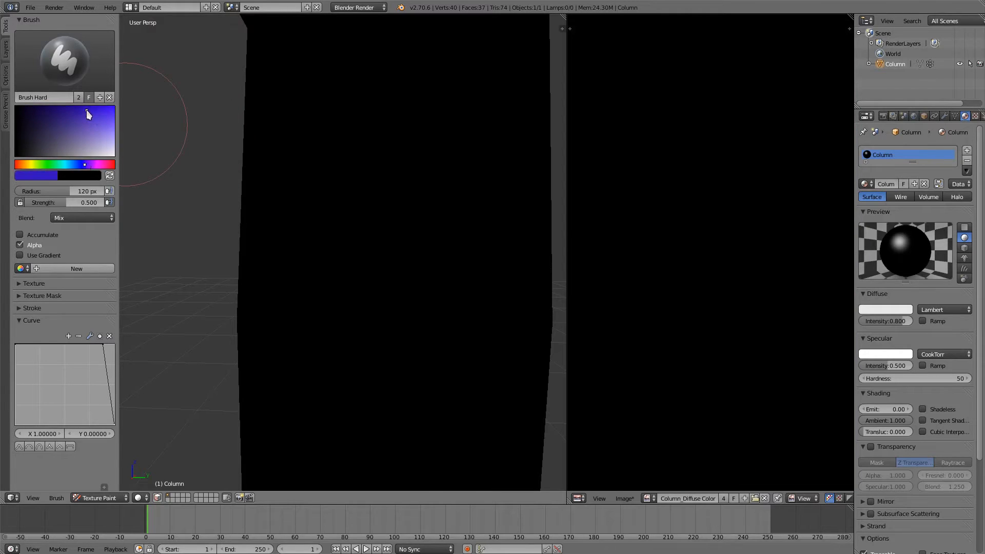
pyautogui.moveTo(91, 204); pyautogui.dragTo(144, 205)
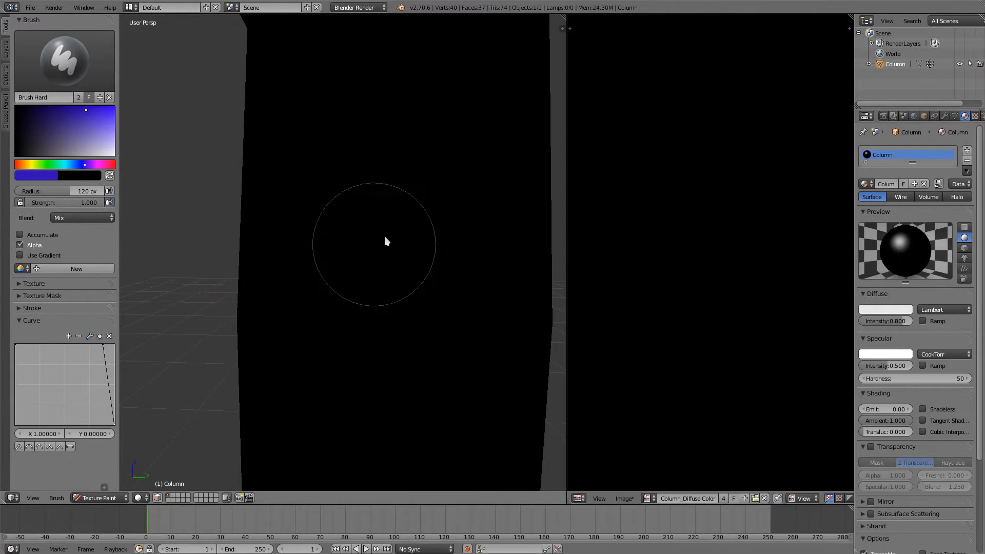
# - Reduce the brush radius to 21 px and paint a solid blue patch on the upper part of the shaft
pyautogui.press('f')
pyautogui.click(341, 232)
pyautogui.moveTo(325, 121)
pyautogui.mouseDown()
pyautogui.moveTo(475, 252)
pyautogui.moveTo(418, 131)
pyautogui.moveTo(321, 171)
pyautogui.moveTo(366, 176)
pyautogui.moveTo(346, 247)
pyautogui.moveTo(451, 165)
pyautogui.moveTo(462, 249)
pyautogui.moveTo(418, 233)
pyautogui.moveTo(368, 195)
pyautogui.moveTo(458, 183)
pyautogui.moveTo(400, 183)
pyautogui.mouseUp()
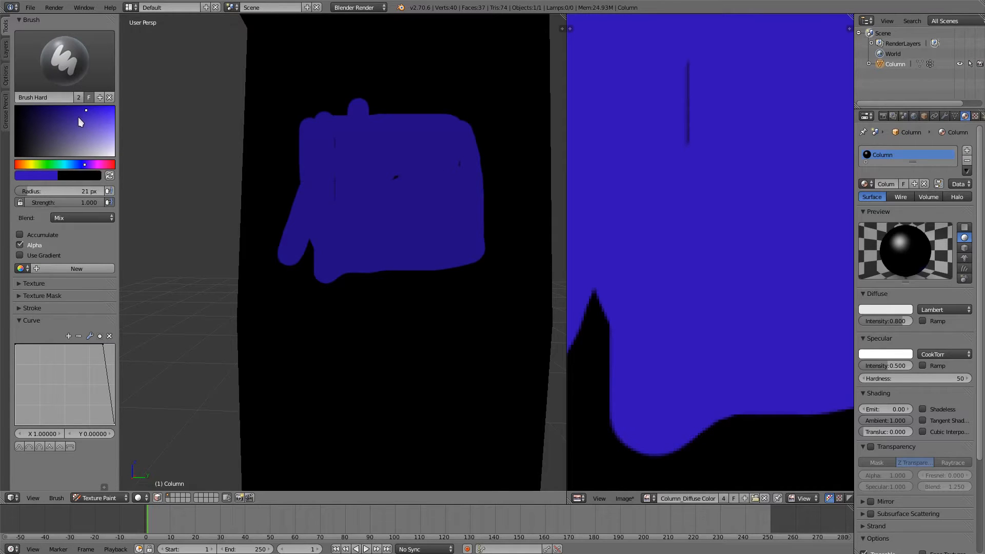
# - Choose a darker, less saturated blue for Brush Hard and switch to Brush Soft
pyautogui.moveTo(76, 115); pyautogui.dragTo(62, 121)
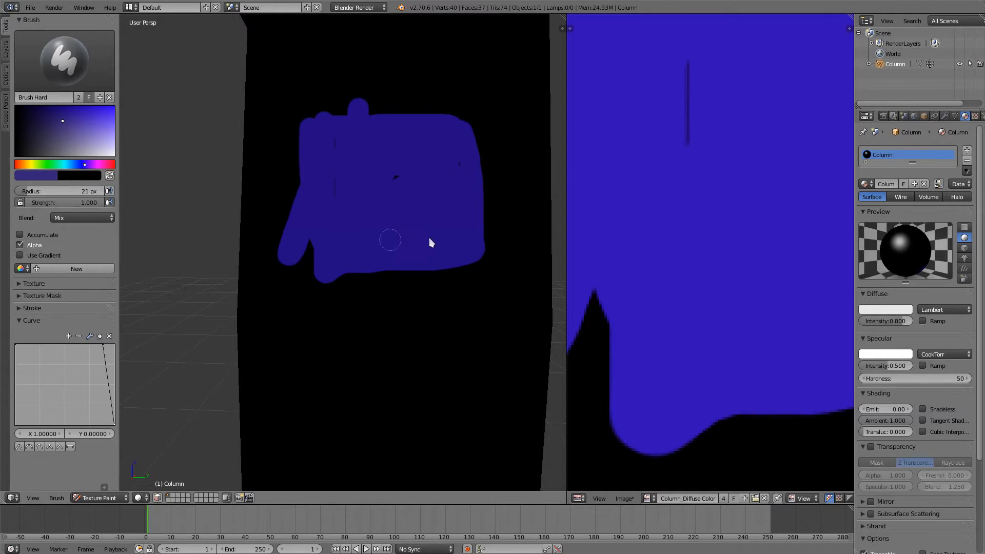
pyautogui.click(69, 62)
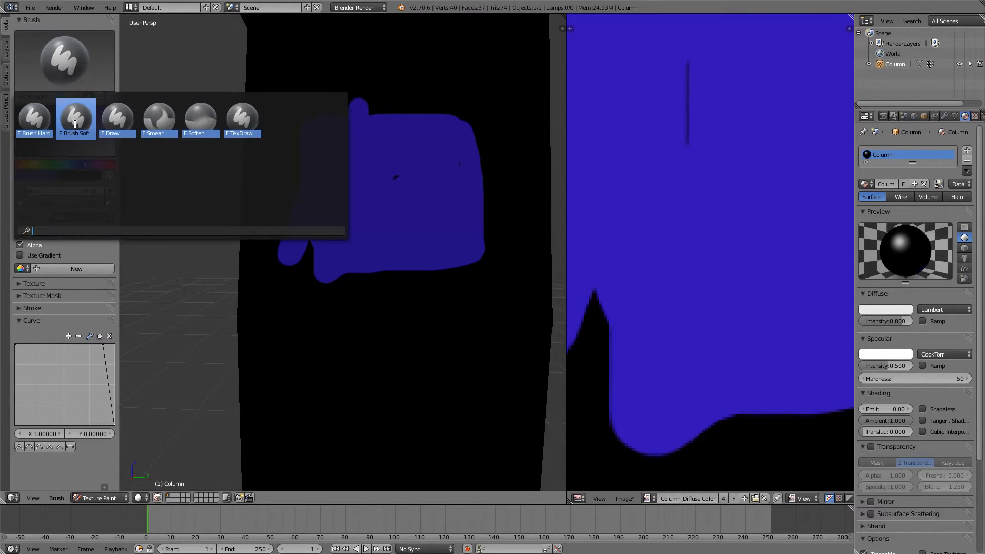
pyautogui.click(75, 116)
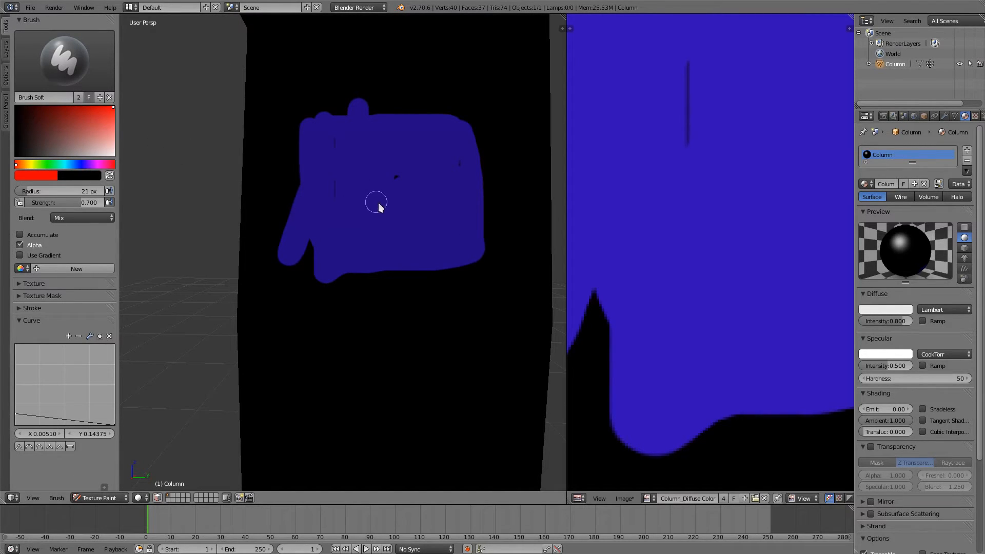
# - Sample the painted blue as Brush Soft's colour, mute it slightly, and enlarge the brush radius to 108 px
pyautogui.press('s')
pyautogui.click(398, 207)
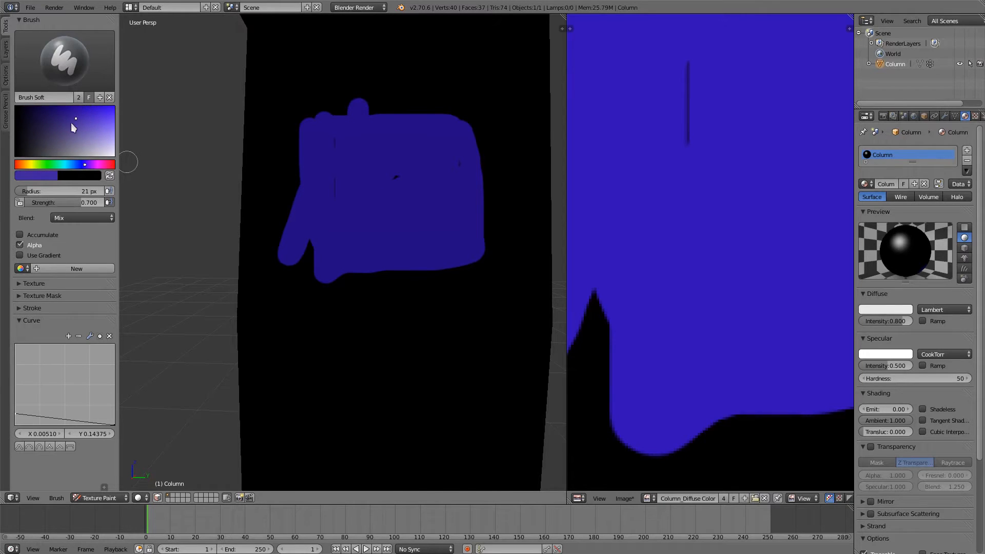
pyautogui.press('f')
pyautogui.click(345, 228)
# - Paint soft muted-blue strokes over the blue patch's lower edge and undo all the test painting
pyautogui.moveTo(355, 244)
pyautogui.mouseDown()
pyautogui.moveTo(455, 245)
pyautogui.moveTo(380, 243)
pyautogui.moveTo(451, 172)
pyautogui.moveTo(402, 167)
pyautogui.moveTo(387, 187)
pyautogui.moveTo(409, 286)
pyautogui.mouseUp()
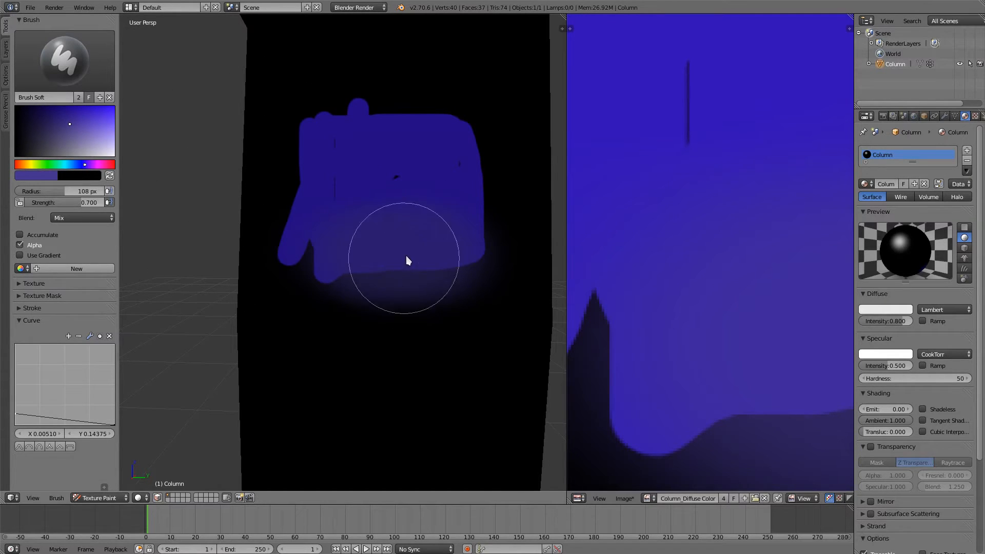
pyautogui.hotkey('ctrl', 'z')
pyautogui.hotkey('ctrl', 'z')
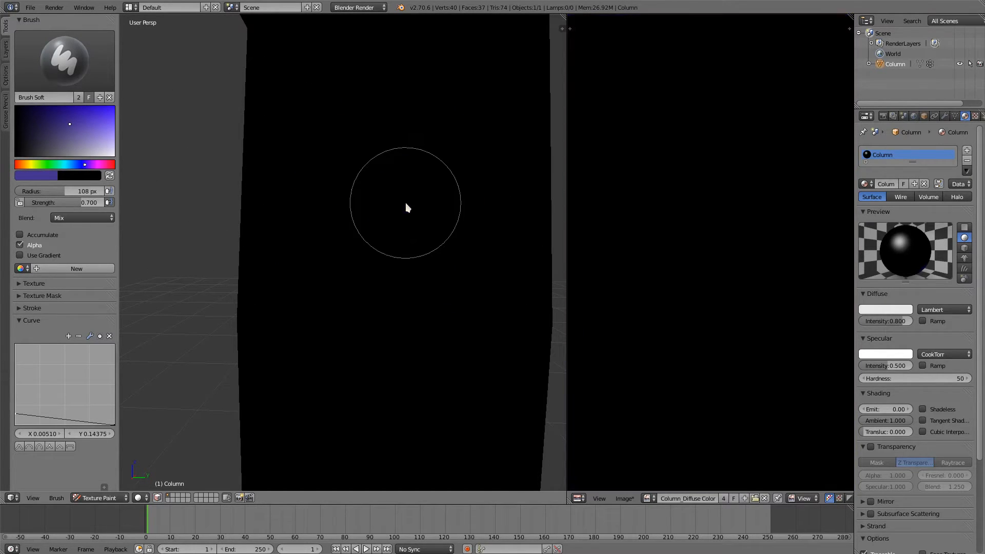
# - Select the Draw brush, change its image paint tool to Fill, and enable Use Gradient
pyautogui.click(71, 58)
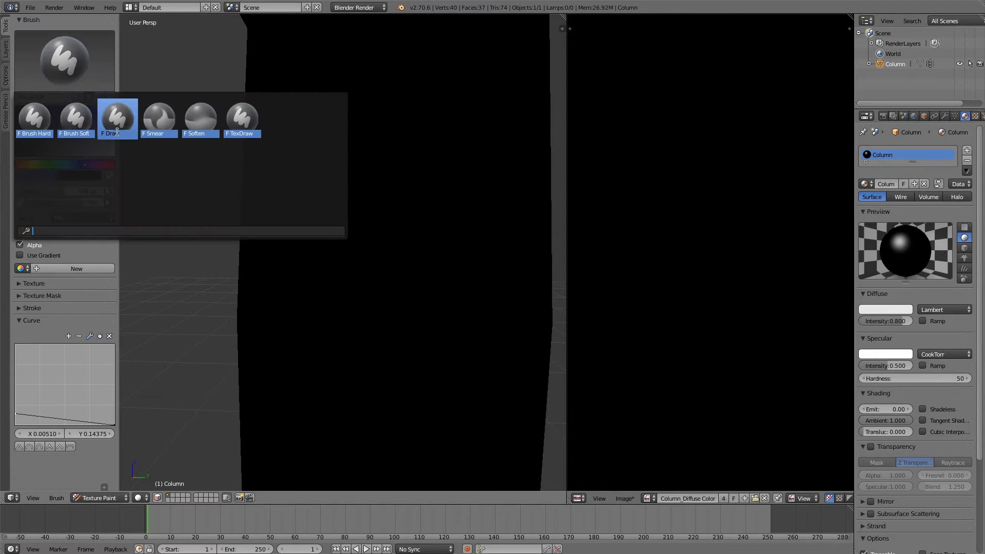
pyautogui.click(119, 120)
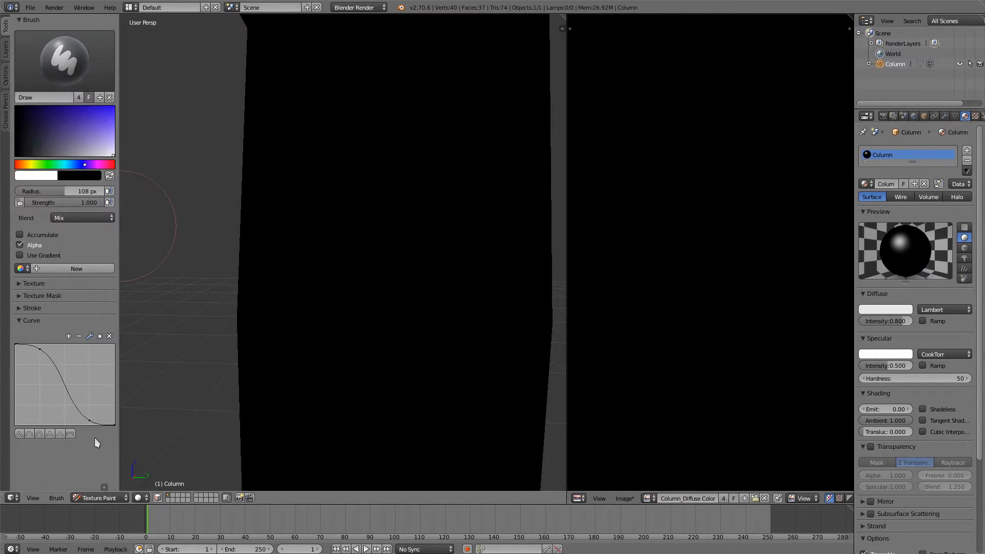
pyautogui.click(59, 494)
pyautogui.moveTo(82, 451)
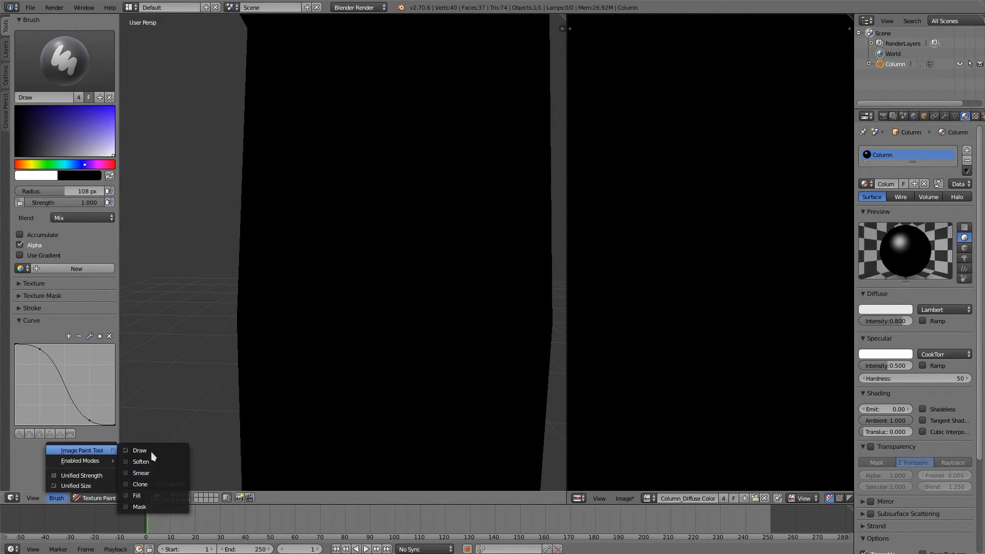
pyautogui.click(164, 495)
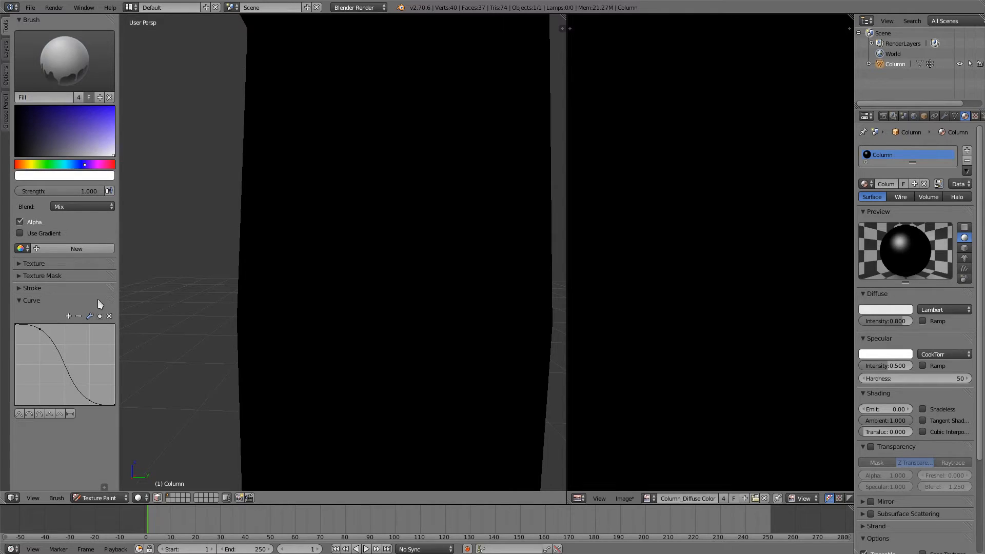
pyautogui.click(28, 300)
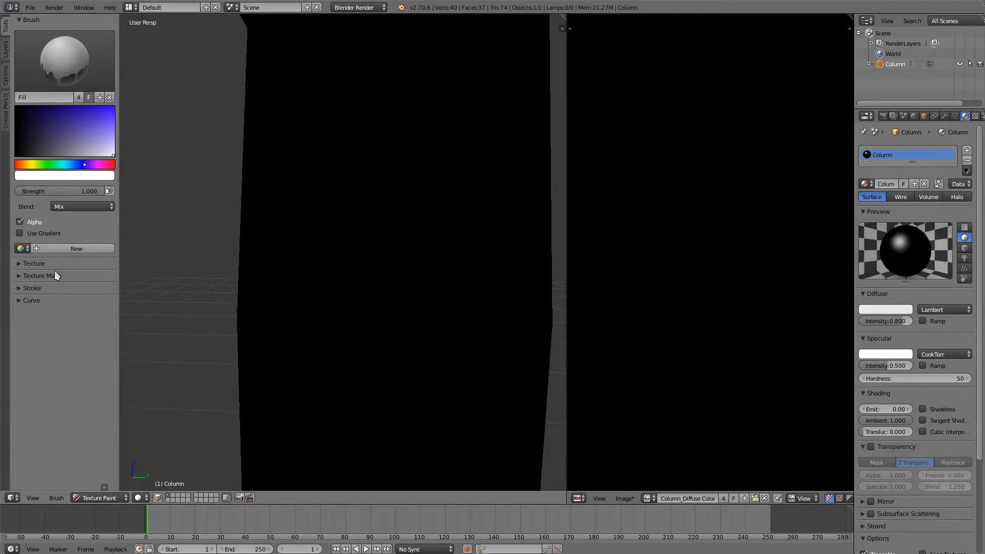
pyautogui.click(29, 235)
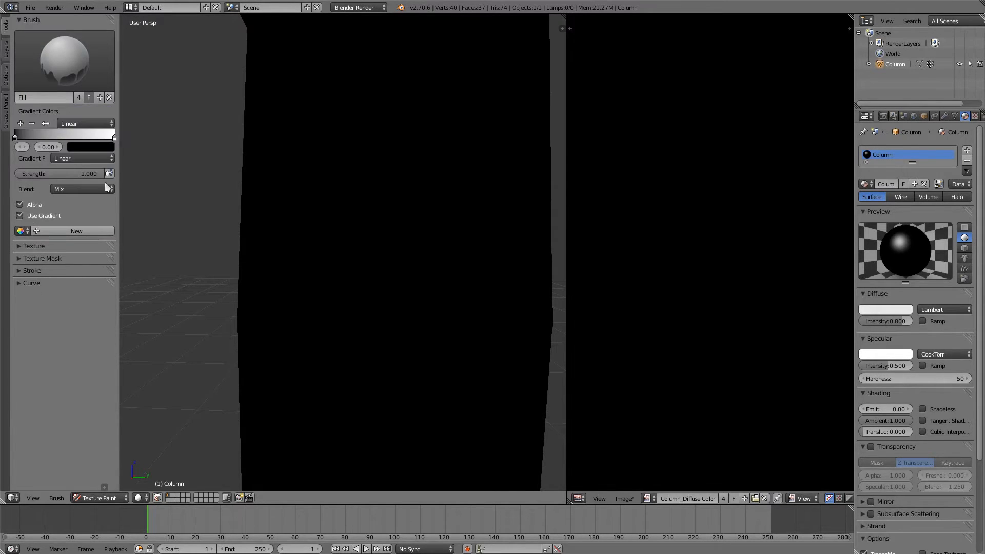
# - Set the gradient's end stop to a muted blue, about R 0.254, G 0.301, B 0.431
pyautogui.click(114, 139)
pyautogui.click(109, 149)
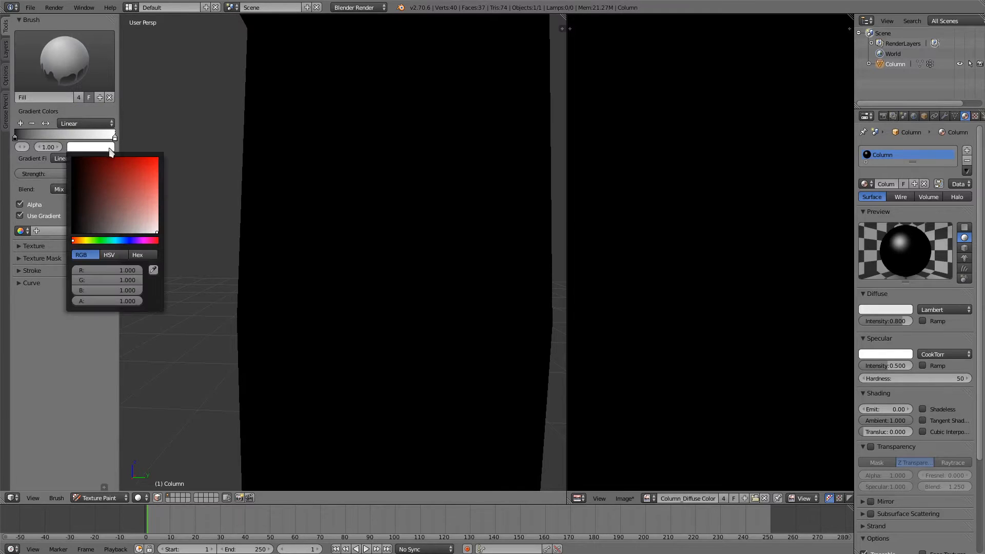
pyautogui.moveTo(140, 246)
pyautogui.mouseDown()
pyautogui.moveTo(130, 240)
pyautogui.moveTo(136, 220)
pyautogui.moveTo(125, 241)
pyautogui.mouseUp()
pyautogui.click(130, 216)
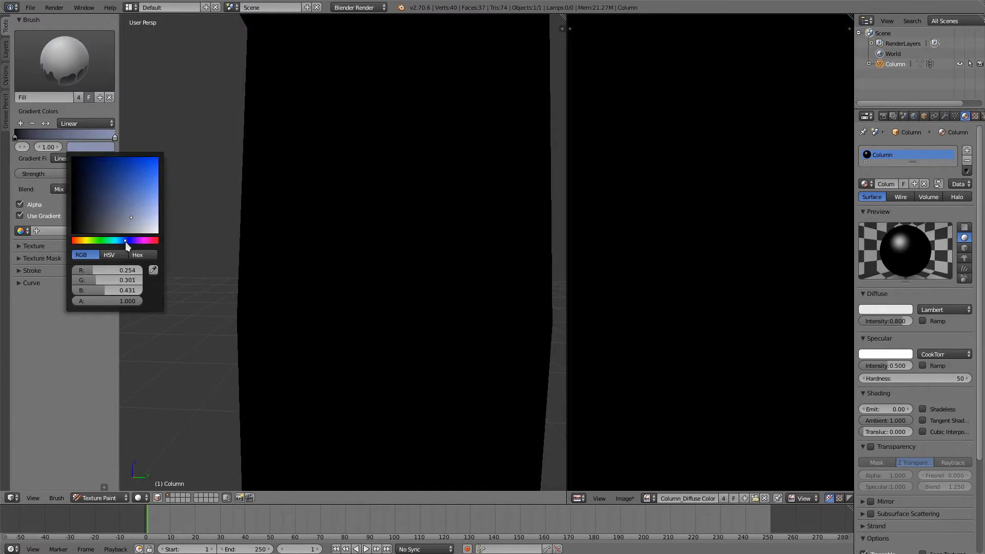
# - Set the gradient's start stop to a dark muted violet-blue, about R 0.122, G 0.101, B 0.188
pyautogui.click(17, 137)
pyautogui.click(103, 147)
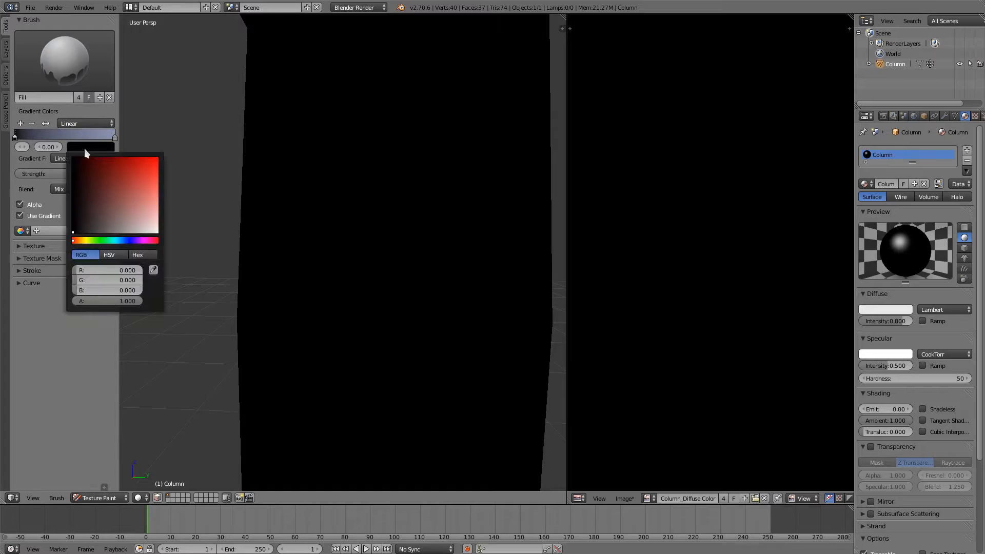
pyautogui.click(82, 148)
pyautogui.click(132, 240)
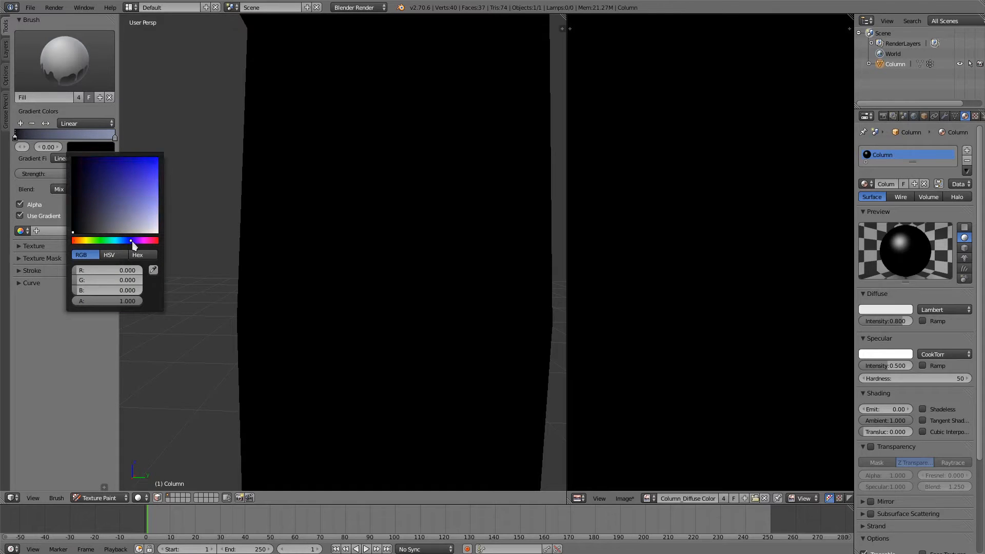
pyautogui.click(117, 207)
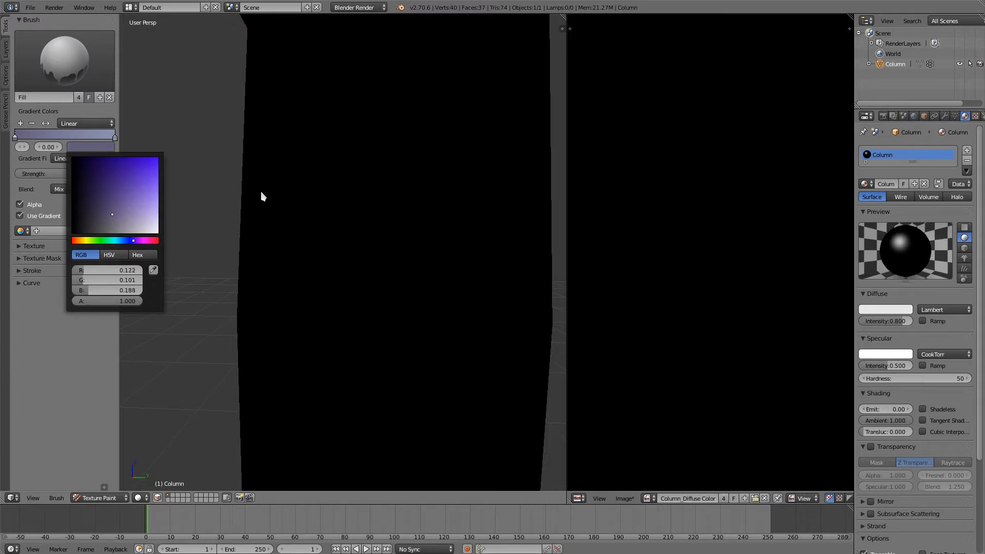
# - Disable Cull and Normal in the project paint options and set the bleed to 12 px
pyautogui.click(6, 75)
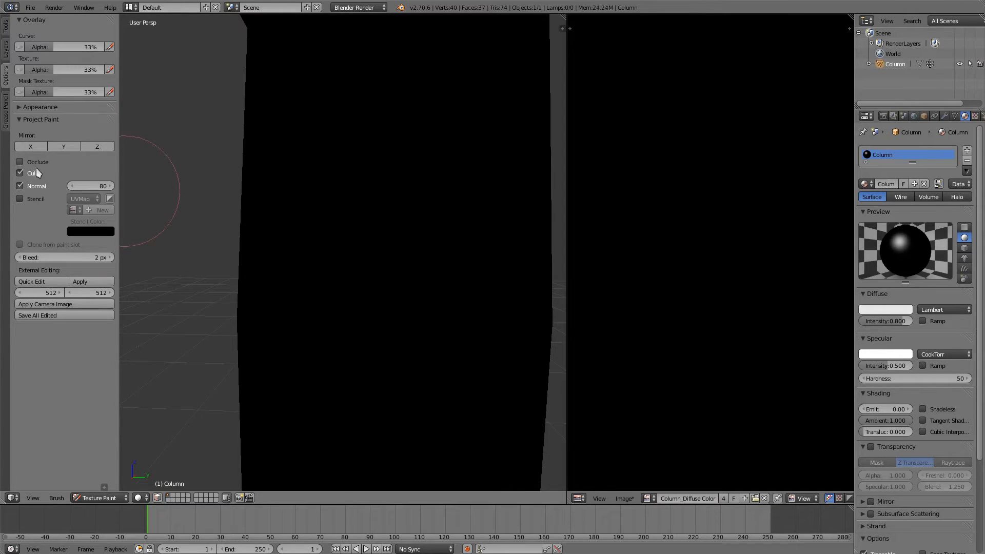
pyautogui.click(41, 185)
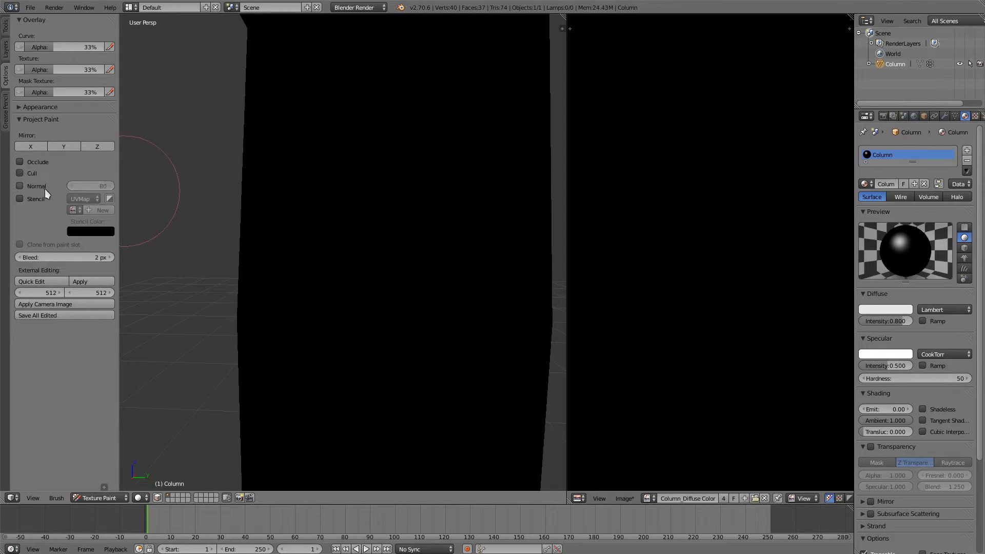
pyautogui.click(88, 257)
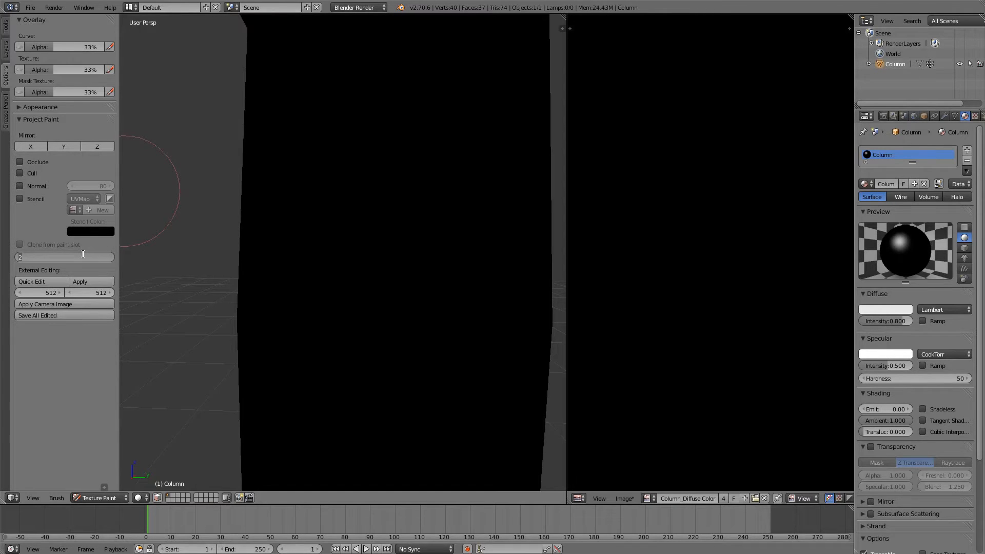
pyautogui.write('12')
pyautogui.press('Return')
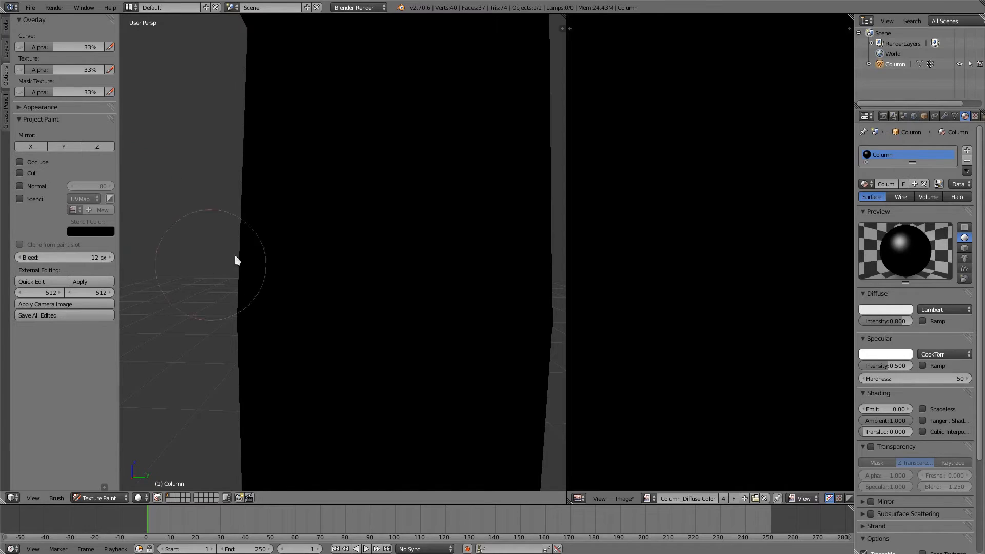
# - Apply the linear gradient fill straight up the column from base to top in the right orthographic view
pyautogui.scroll(-1, 389, 227)
pyautogui.scroll(-1, 388, 223)
pyautogui.press('KP_3')
pyautogui.press('KP_5')
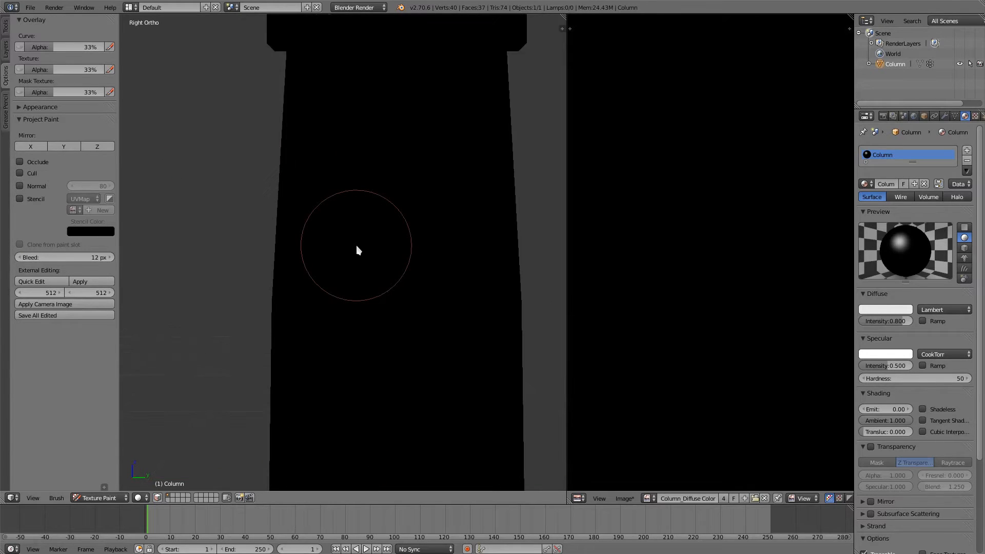
pyautogui.scroll(-5, 357, 247)
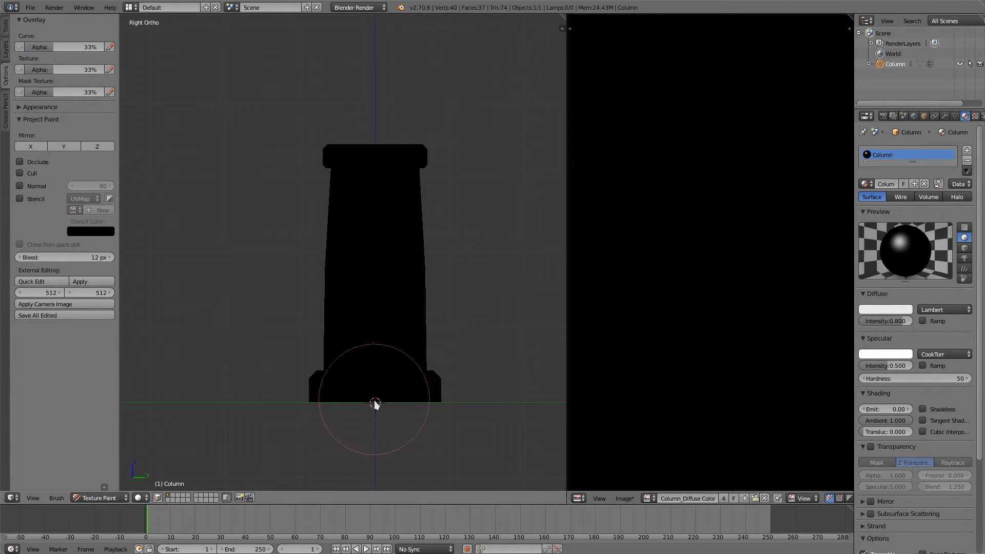
pyautogui.moveTo(374, 402); pyautogui.dragTo(376, 146)
# - Try a second gradient fill up the column from a tilted view that shows its top face
pyautogui.moveTo(466, 269); pyautogui.dragTo(464, 276, button='middle')
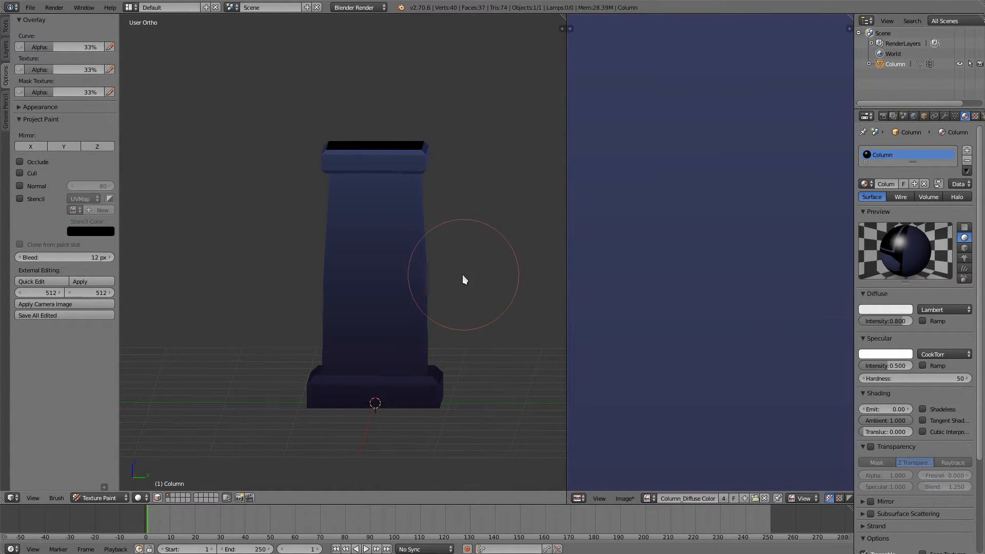
pyautogui.moveTo(464, 279); pyautogui.dragTo(420, 334, button='middle')
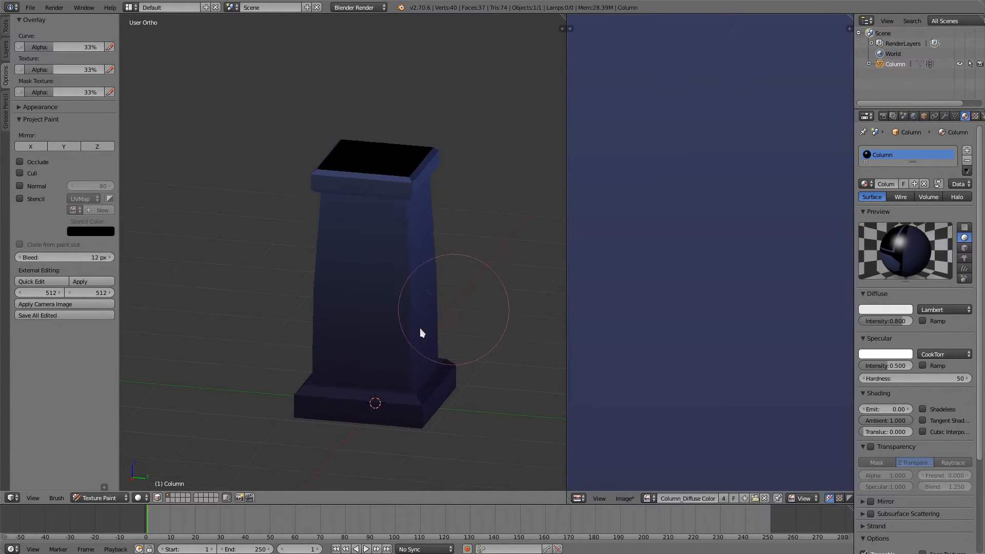
pyautogui.moveTo(392, 330); pyautogui.dragTo(418, 123)
pyautogui.moveTo(457, 389); pyautogui.dragTo(356, 314, button='middle')
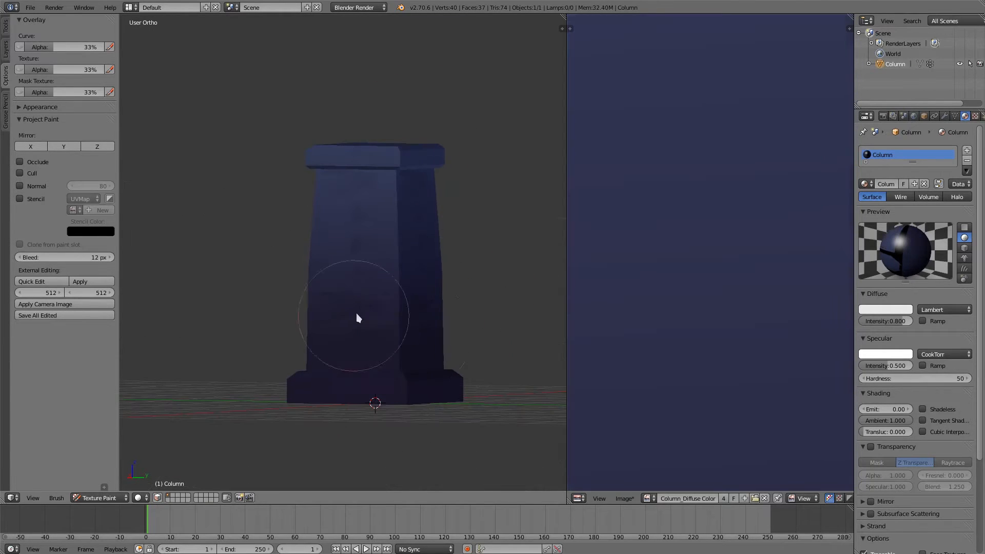
# - Reapply the gradient fill vertically from the column's base to its cap in the right orthographic view and inspect it from above
pyautogui.press('KP_3')
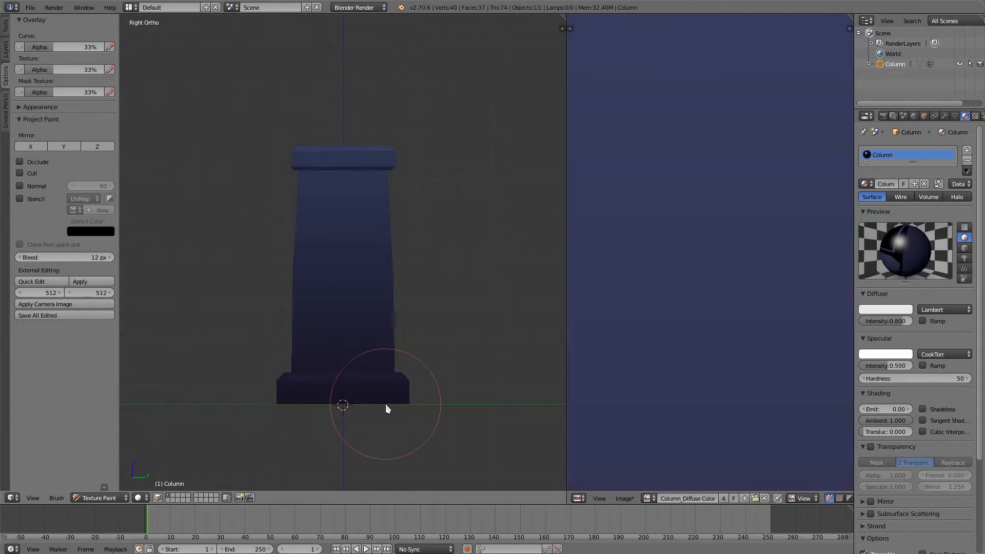
pyautogui.moveTo(341, 402); pyautogui.dragTo(341, 138)
pyautogui.moveTo(350, 130); pyautogui.dragTo(341, 199, button='middle')
pyautogui.moveTo(343, 406); pyautogui.dragTo(288, 422, button='middle')
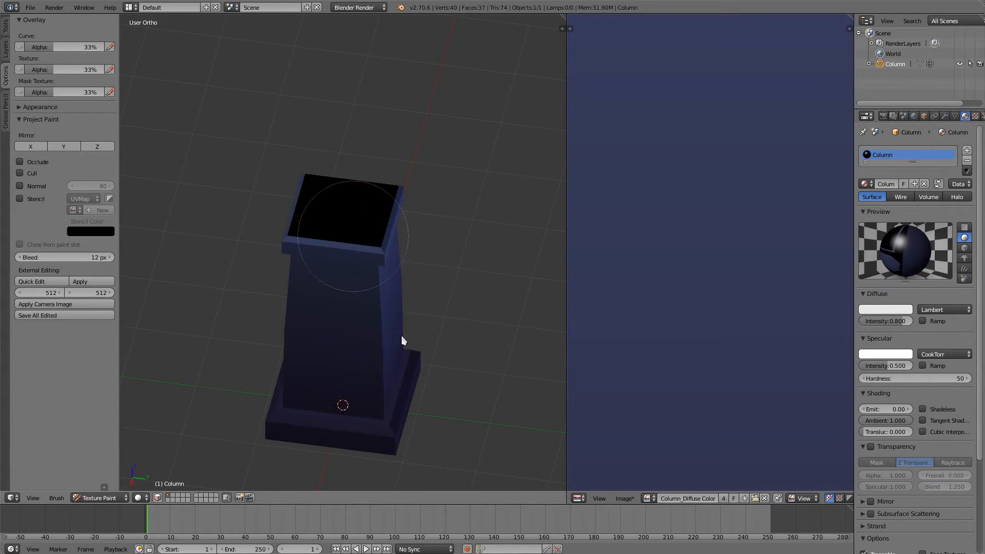
pyautogui.moveTo(415, 401); pyautogui.dragTo(378, 422, button='middle')
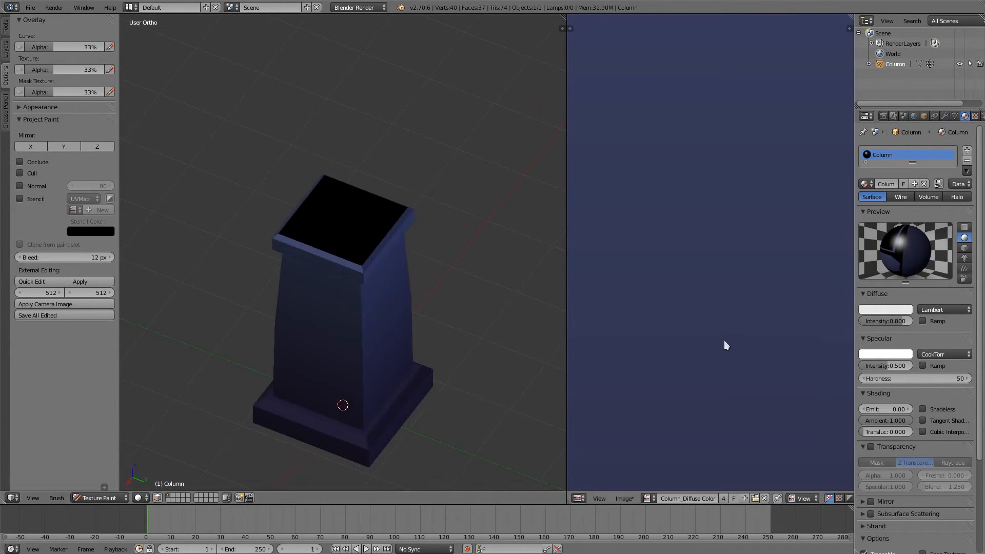
# - Switch the image editor to Paint mode, show its paint settings, and turn off the Fill brush's gradient
pyautogui.scroll(-8, 729, 344)
pyautogui.moveTo(750, 393); pyautogui.dragTo(598, 342, button='middle')
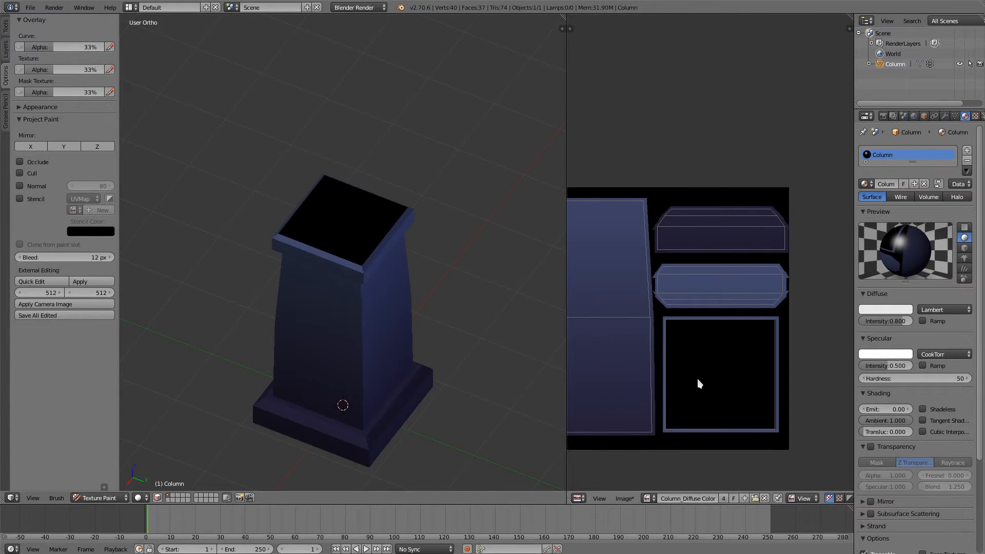
pyautogui.moveTo(699, 383); pyautogui.dragTo(735, 391, button='middle')
pyautogui.click(805, 499)
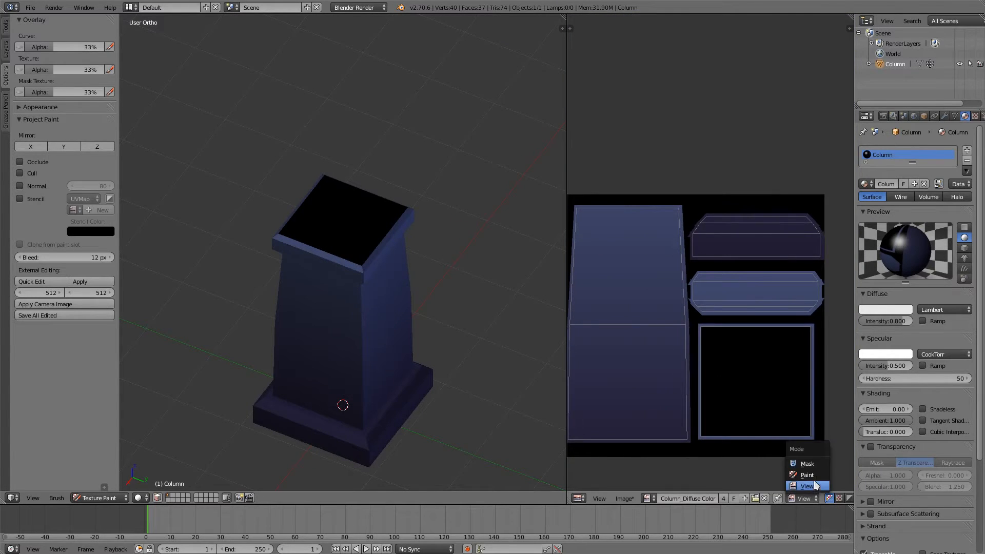
pyautogui.click(808, 475)
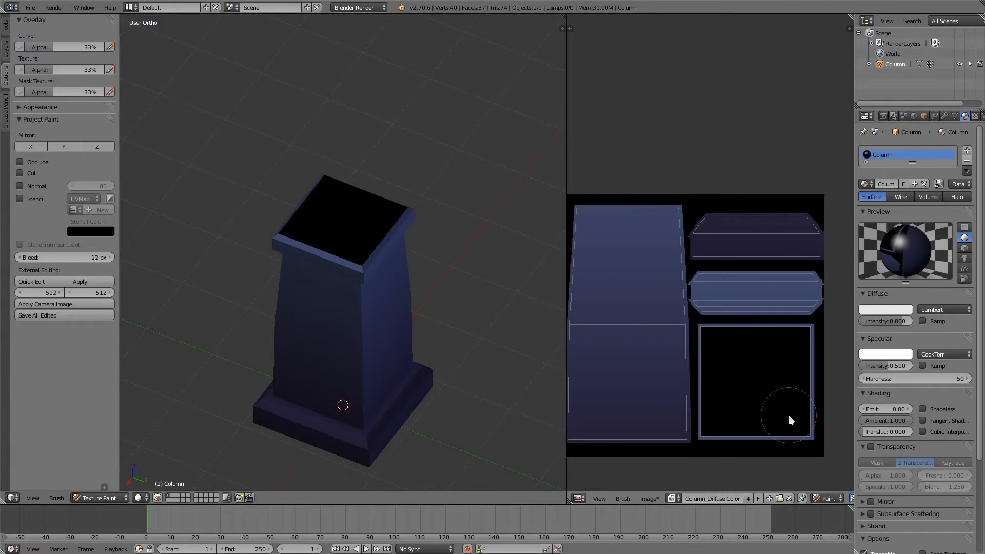
pyautogui.press('t')
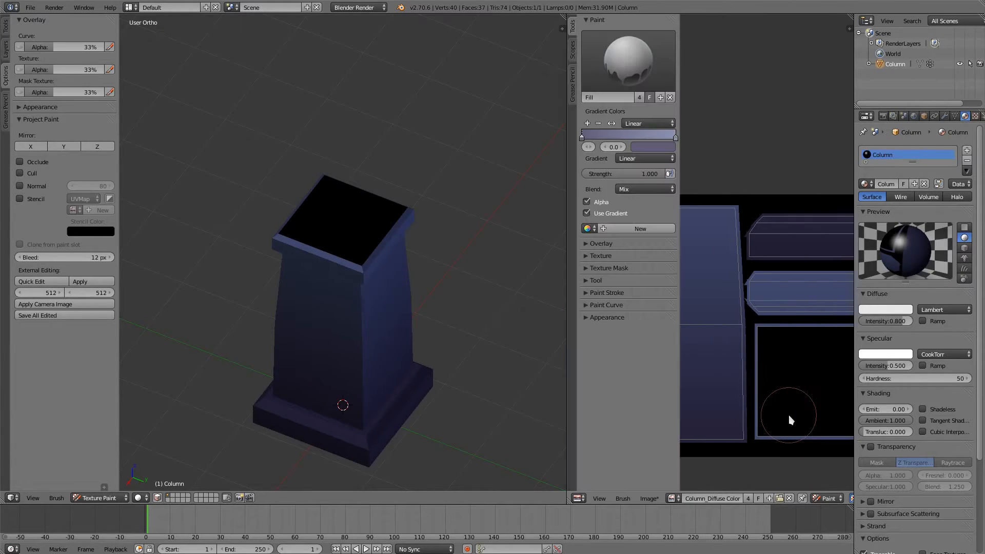
pyautogui.click(590, 213)
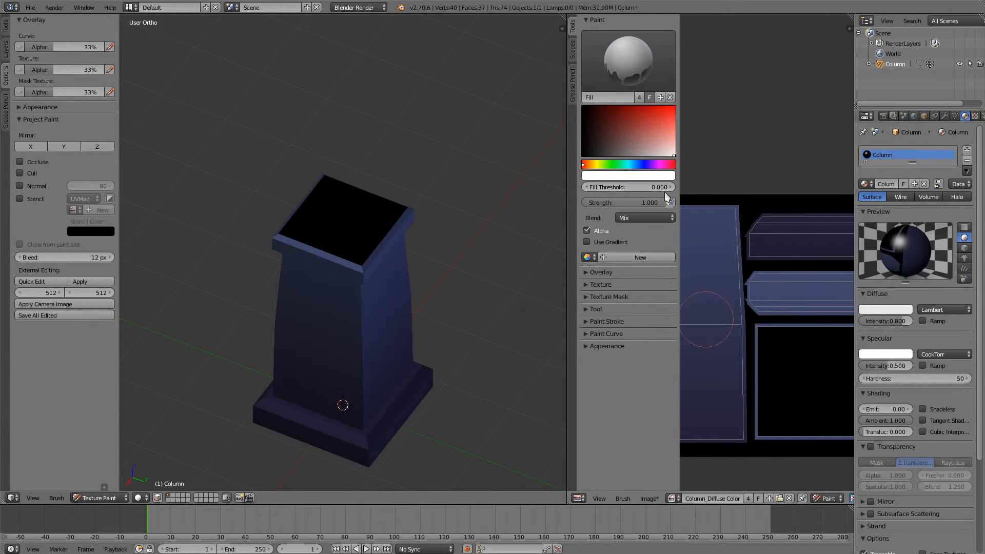
# - Set the Fill brush's fill threshold to 0.010 for the black square of the column's top face
pyautogui.scroll(8, 779, 380)
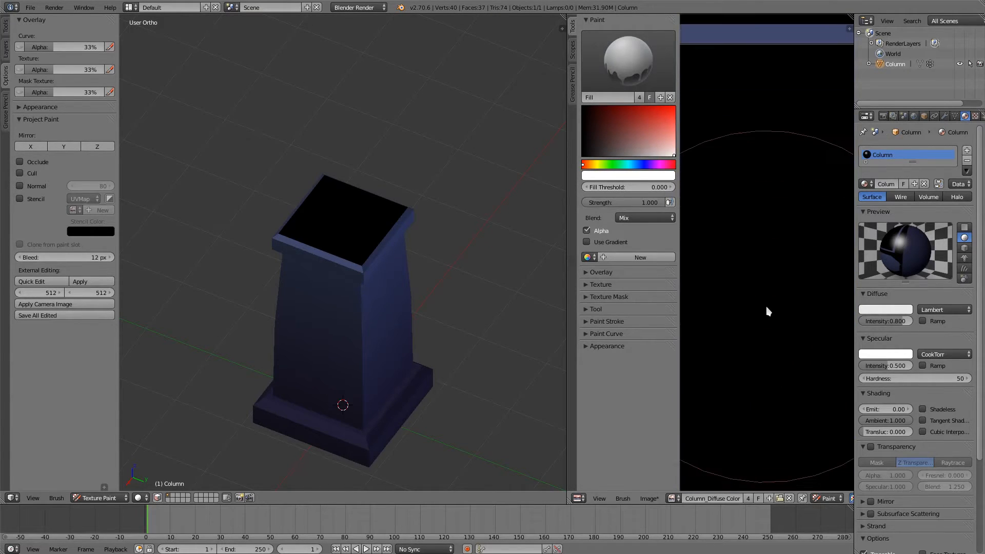
pyautogui.scroll(-5, 769, 312)
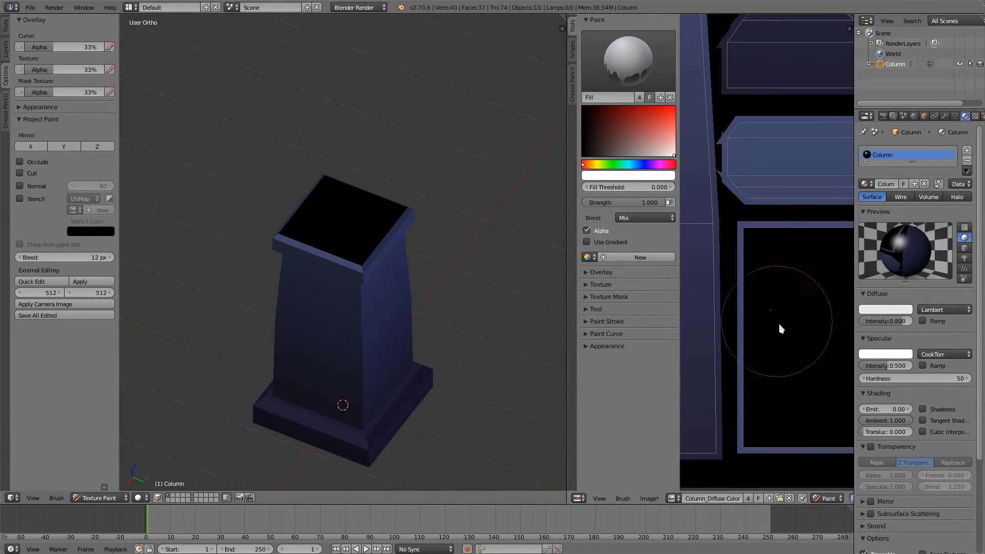
pyautogui.click(673, 188)
pyautogui.scroll(-1, 783, 392)
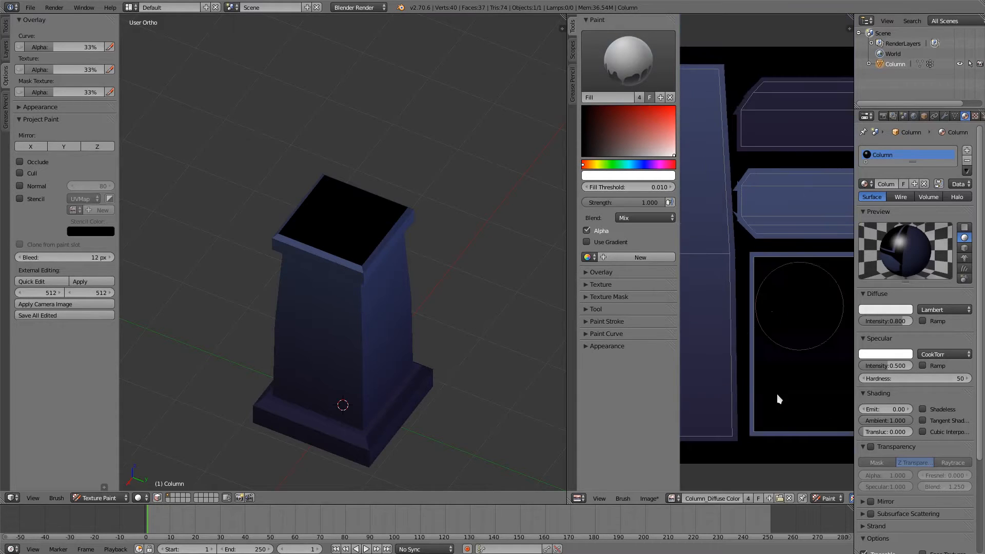
pyautogui.moveTo(796, 390); pyautogui.dragTo(751, 390, button='middle')
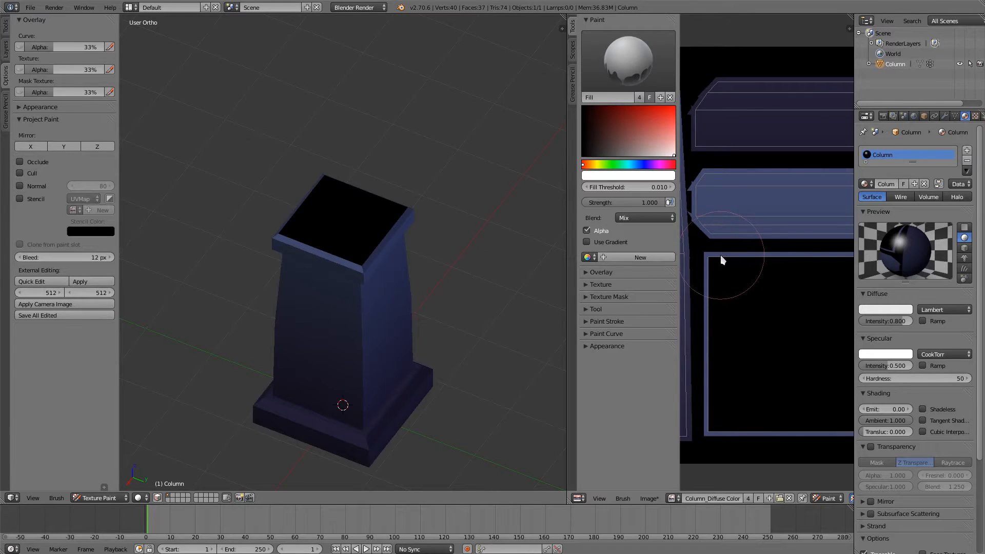
# - Choose a lighter muted blue and fill the top face's square in the texture with it
pyautogui.click(641, 165)
pyautogui.moveTo(626, 139); pyautogui.dragTo(634, 142)
pyautogui.click(779, 366)
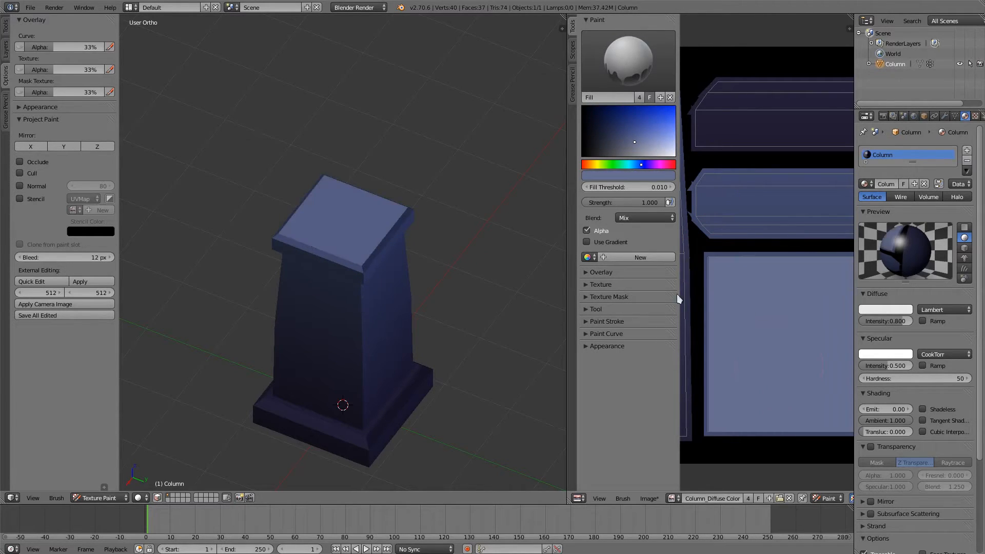
# - Switch the 3D view's brush to Brush Hard and give it a desaturated yellowish grey colour
pyautogui.scroll(4, 420, 400)
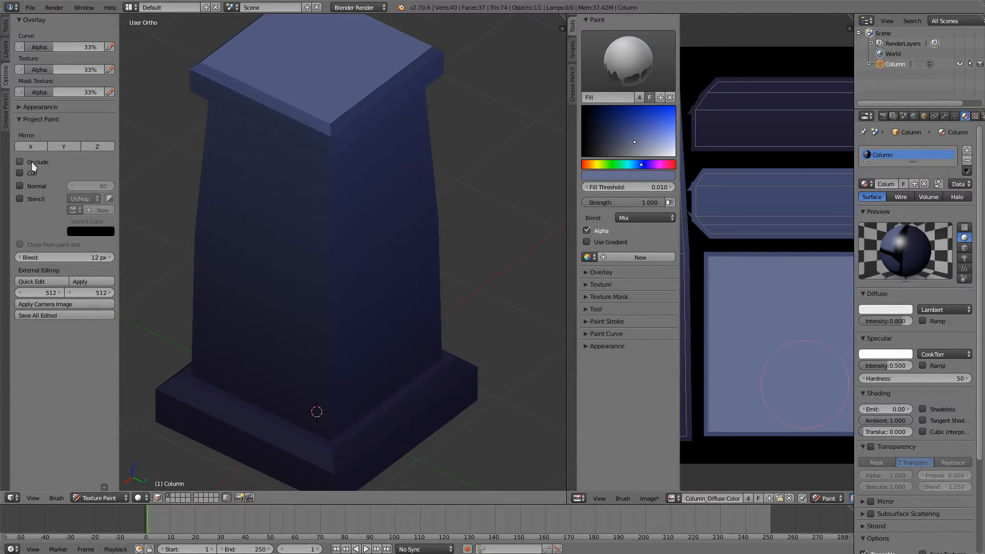
pyautogui.click(5, 26)
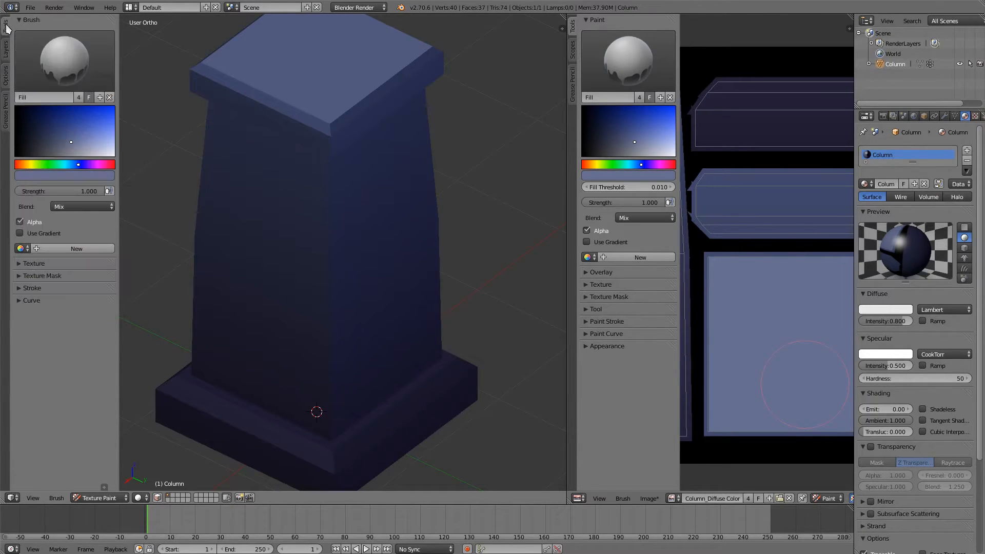
pyautogui.click(82, 70)
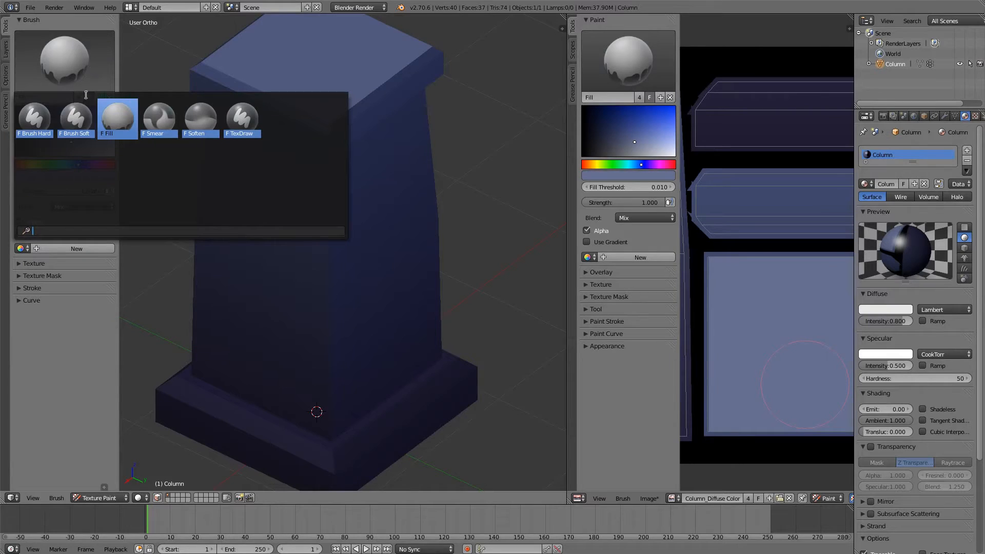
pyautogui.click(49, 117)
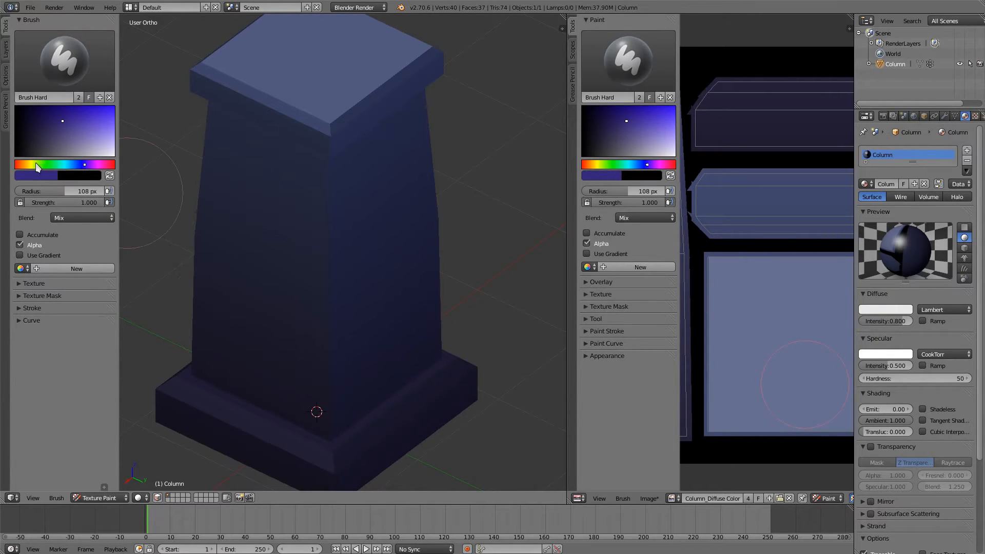
pyautogui.moveTo(36, 165); pyautogui.dragTo(31, 165)
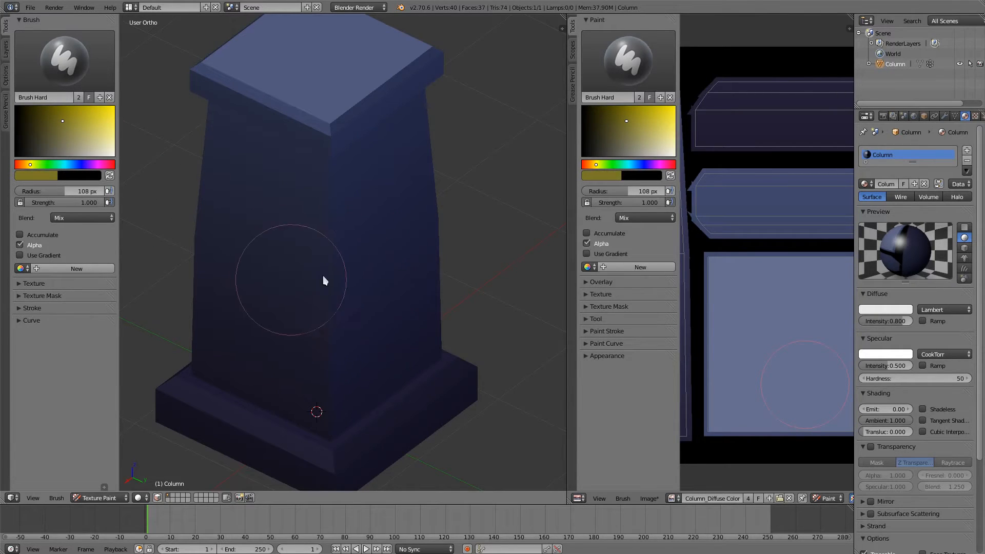
pyautogui.click(65, 144)
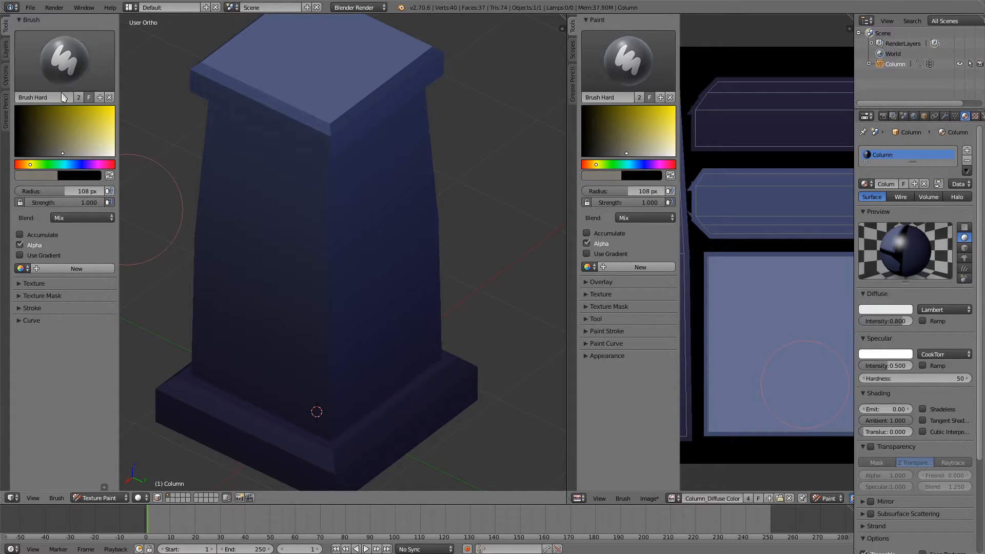
# - Set the brush's blending mode to Color and tint the base, cap and top-face islands of the texture grey
pyautogui.click(102, 216)
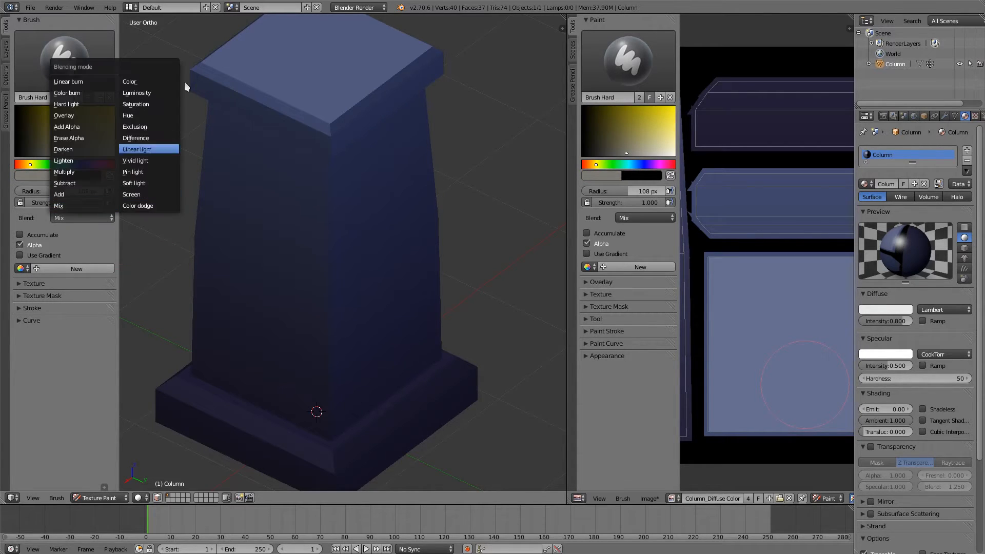
pyautogui.click(151, 81)
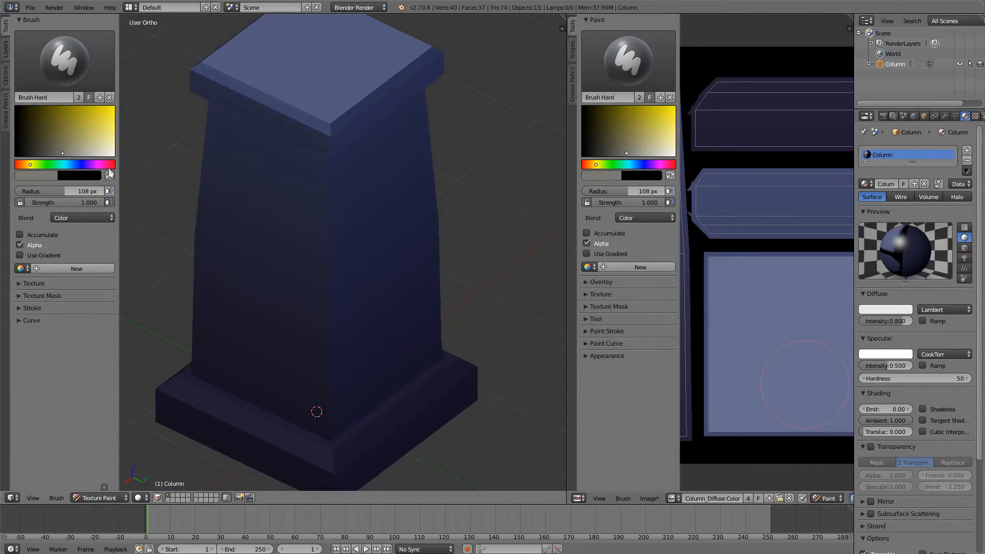
pyautogui.scroll(-2, 765, 310)
pyautogui.moveTo(774, 298); pyautogui.dragTo(728, 339, button='middle')
pyautogui.scroll(1, 764, 307)
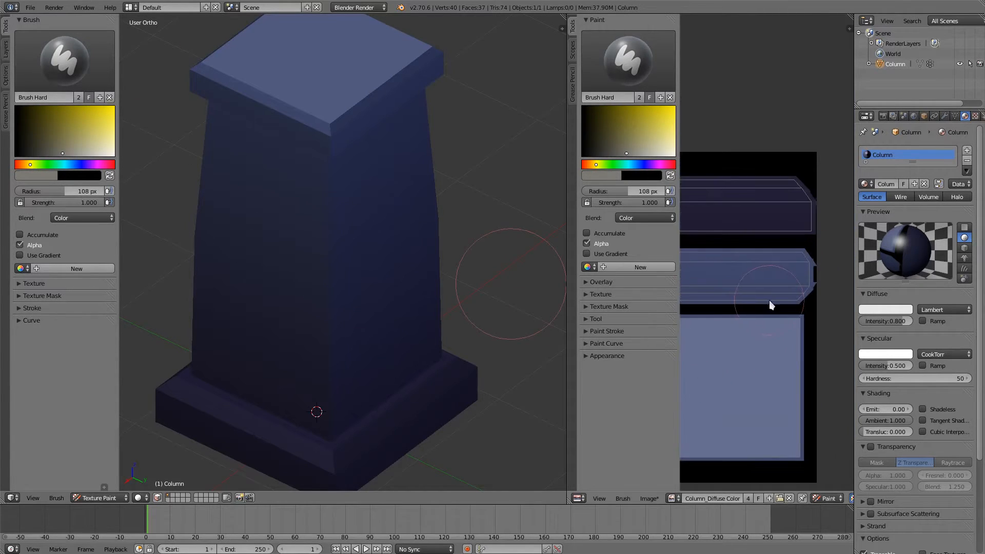
pyautogui.moveTo(776, 296); pyautogui.dragTo(825, 298, button='middle')
pyautogui.moveTo(724, 196); pyautogui.dragTo(738, 318)
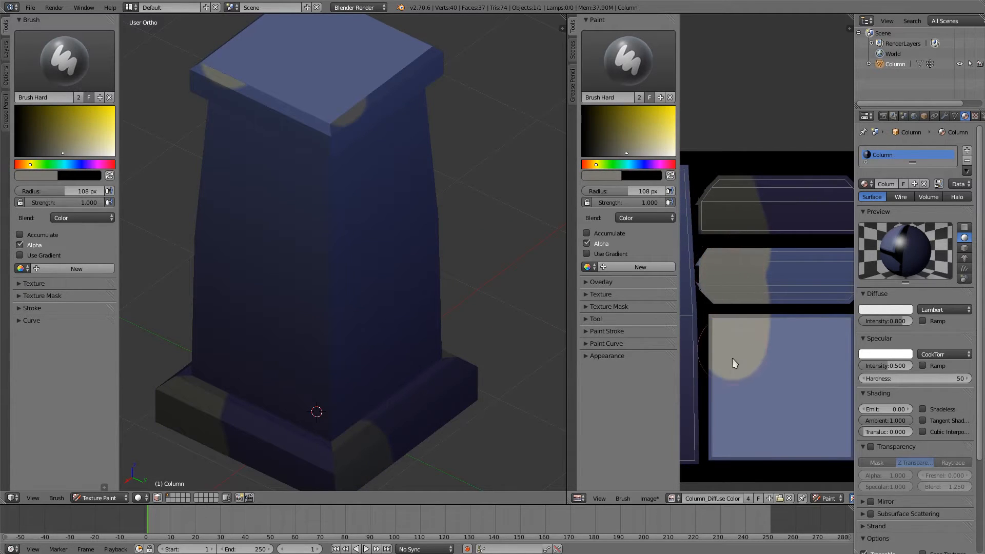
pyautogui.moveTo(733, 361)
pyautogui.mouseDown()
pyautogui.moveTo(739, 455)
pyautogui.moveTo(775, 455)
pyautogui.moveTo(775, 188)
pyautogui.moveTo(813, 182)
pyautogui.moveTo(844, 477)
pyautogui.mouseUp()
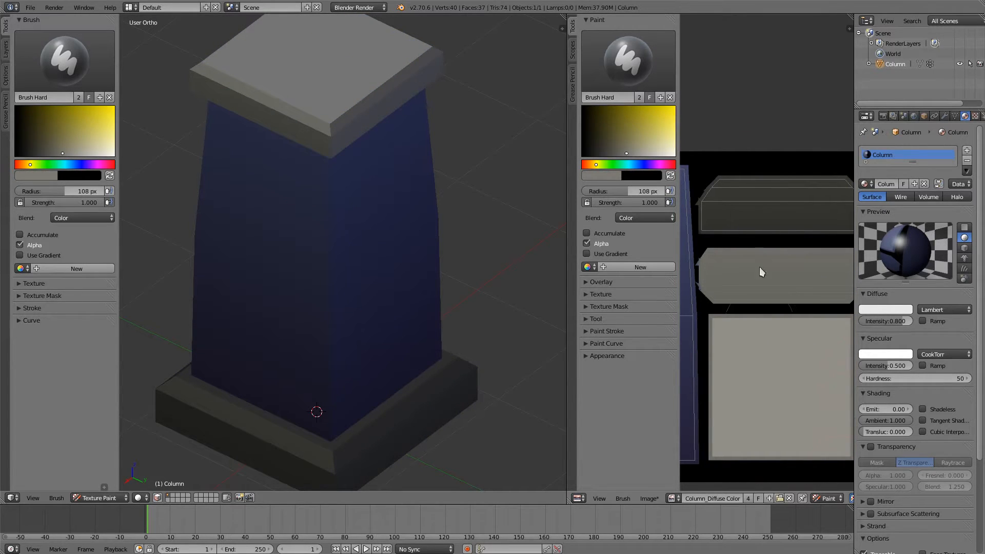
pyautogui.scroll(2, 479, 411)
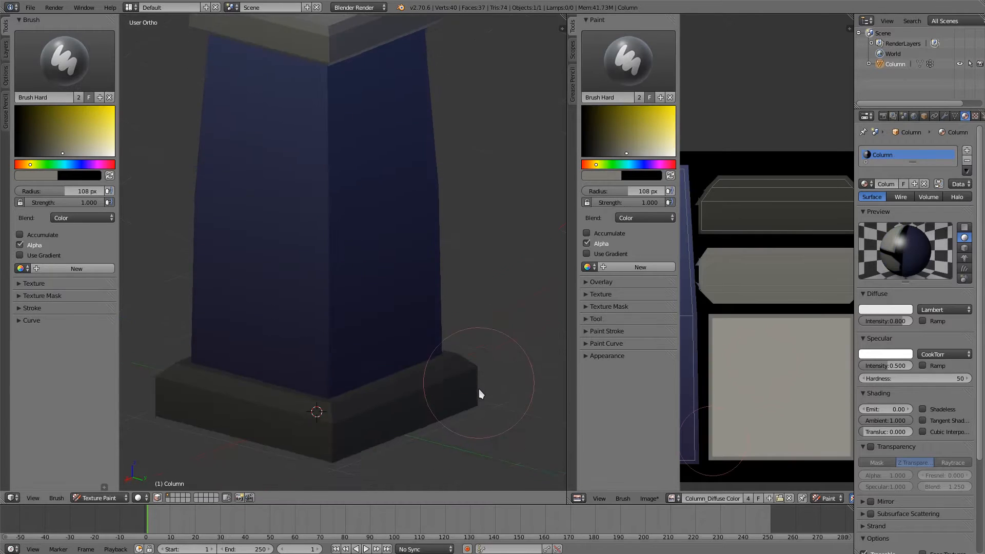
pyautogui.scroll(-4, 479, 396)
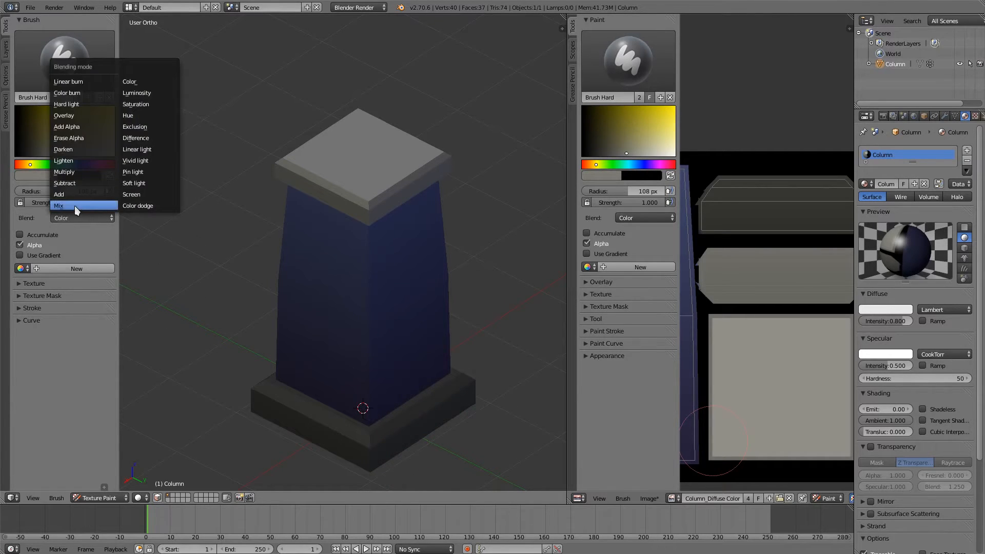
# - Return the brush's blending to Mix and paint the base island evenly with a slightly lighter shade of its sampled dark grey
pyautogui.click(59, 205)
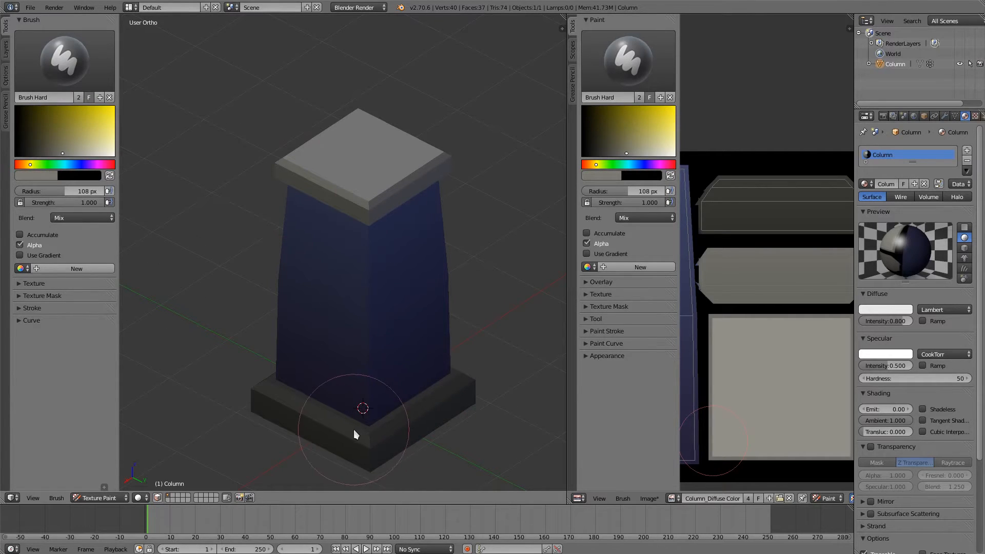
pyautogui.press('s')
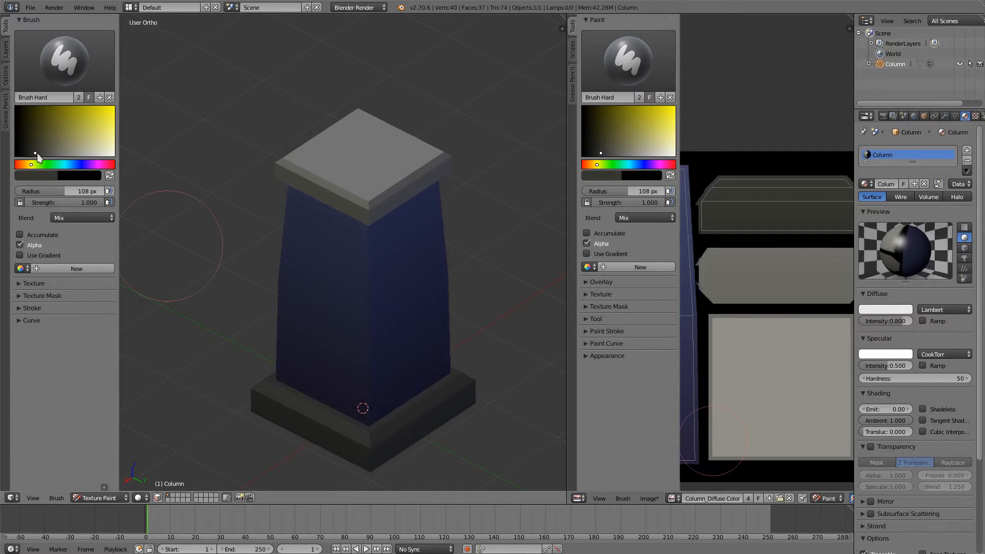
pyautogui.moveTo(35, 153); pyautogui.dragTo(40, 154)
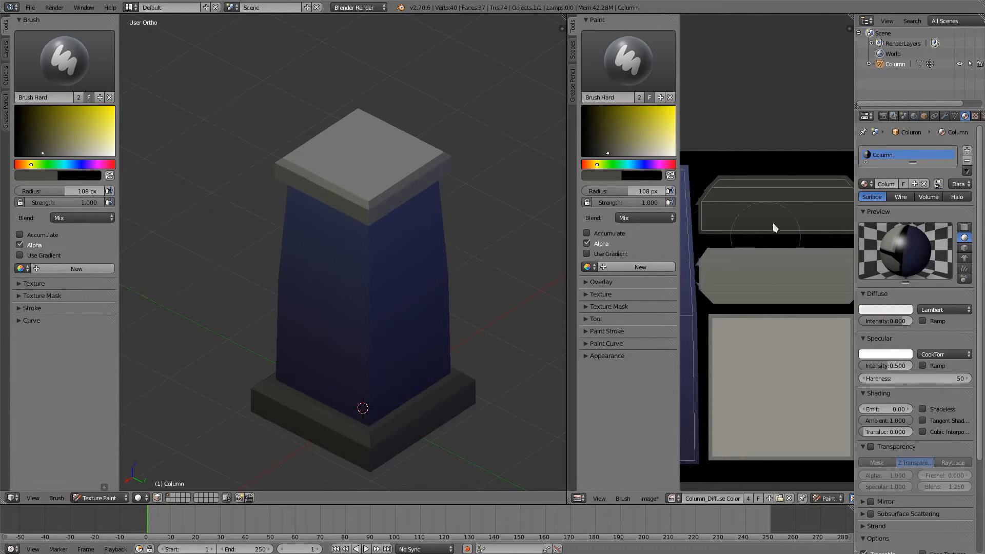
pyautogui.moveTo(774, 224)
pyautogui.mouseDown()
pyautogui.moveTo(763, 211)
pyautogui.moveTo(727, 218)
pyautogui.moveTo(726, 203)
pyautogui.moveTo(852, 209)
pyautogui.mouseUp()
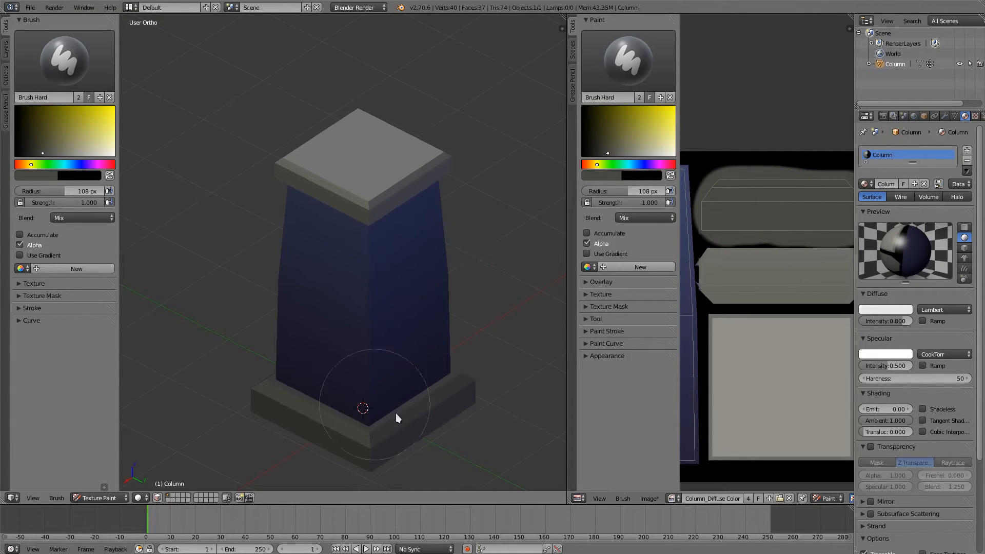
# - Hide the image editor's paint settings to make more room for the texture, and check the column from several angles
pyautogui.moveTo(796, 319); pyautogui.dragTo(768, 332, button='middle')
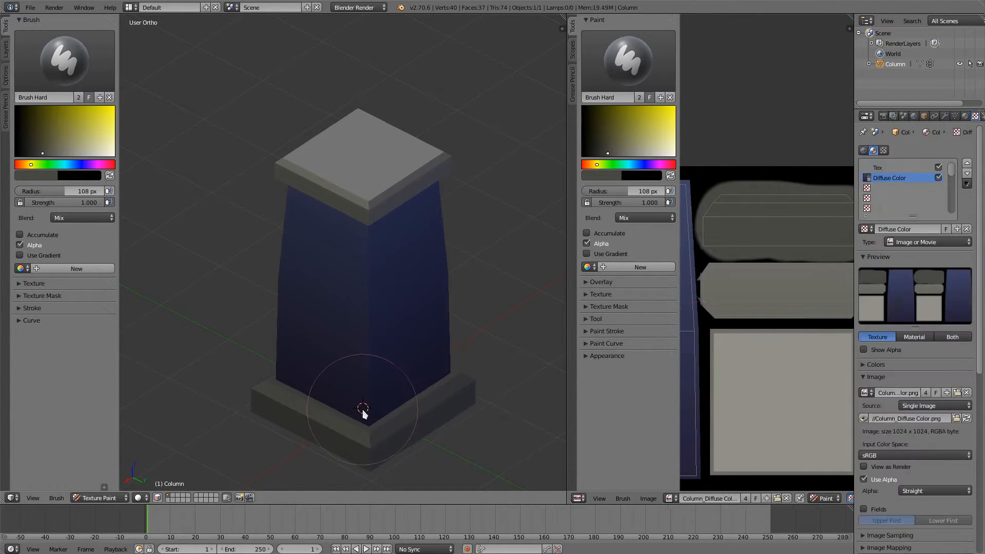
pyautogui.moveTo(341, 242)
pyautogui.mouseDown(button='middle')
pyautogui.moveTo(383, 295)
pyautogui.moveTo(341, 226)
pyautogui.mouseUp(button='middle')
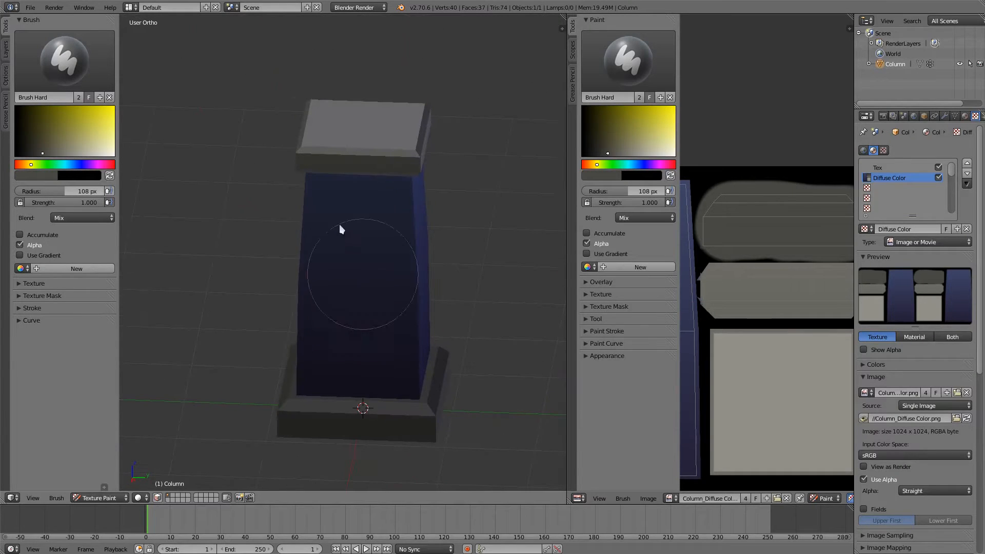
pyautogui.moveTo(391, 194); pyautogui.dragTo(400, 281, button='middle')
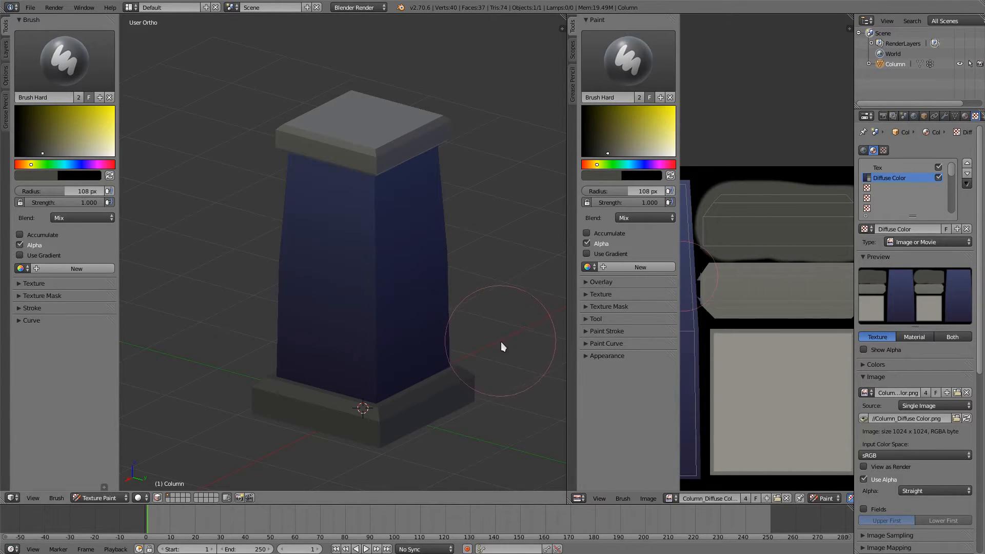
pyautogui.press('t')
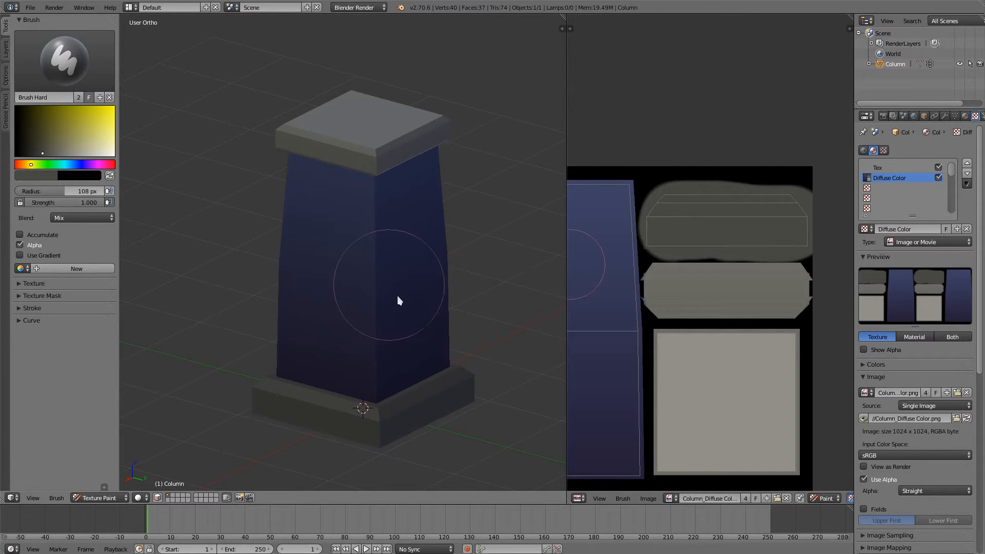
pyautogui.moveTo(401, 318); pyautogui.dragTo(393, 339, button='middle')
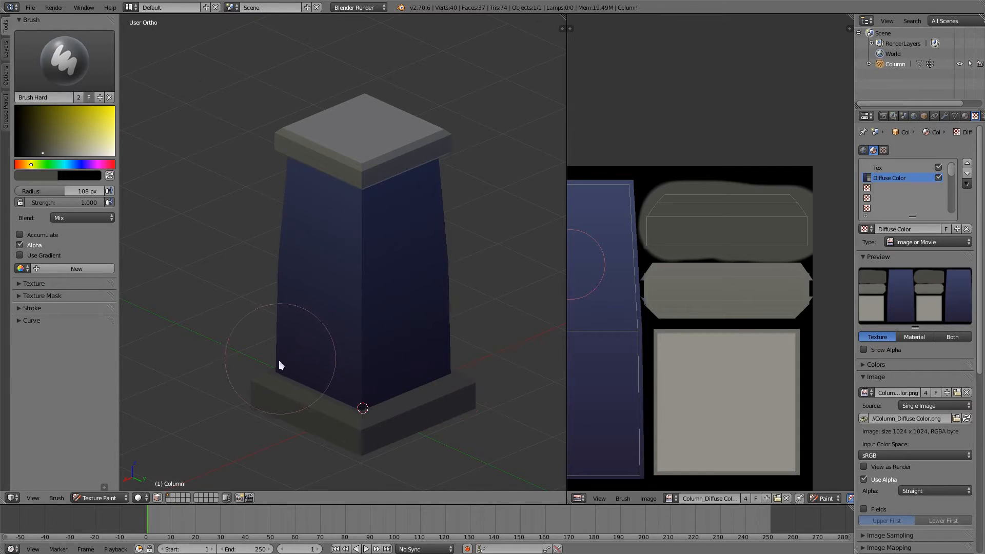
pyautogui.moveTo(279, 363)
pyautogui.mouseDown(button='middle')
pyautogui.moveTo(295, 380)
pyautogui.moveTo(273, 386)
pyautogui.mouseUp(button='middle')
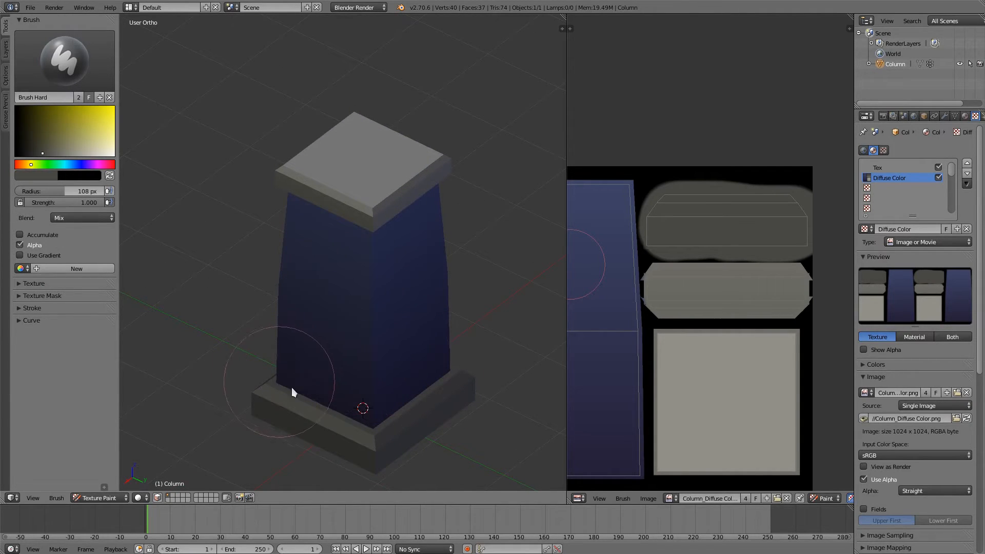
# - Switch the 3D view's shading to Texture and inspect the column's painted colours from above and below
pyautogui.moveTo(301, 384)
pyautogui.mouseDown(button='middle')
pyautogui.moveTo(304, 399)
pyautogui.moveTo(337, 313)
pyautogui.moveTo(350, 328)
pyautogui.moveTo(352, 343)
pyautogui.moveTo(307, 362)
pyautogui.moveTo(308, 262)
pyautogui.moveTo(273, 295)
pyautogui.mouseUp(button='middle')
pyautogui.click(138, 498)
pyautogui.click(157, 452)
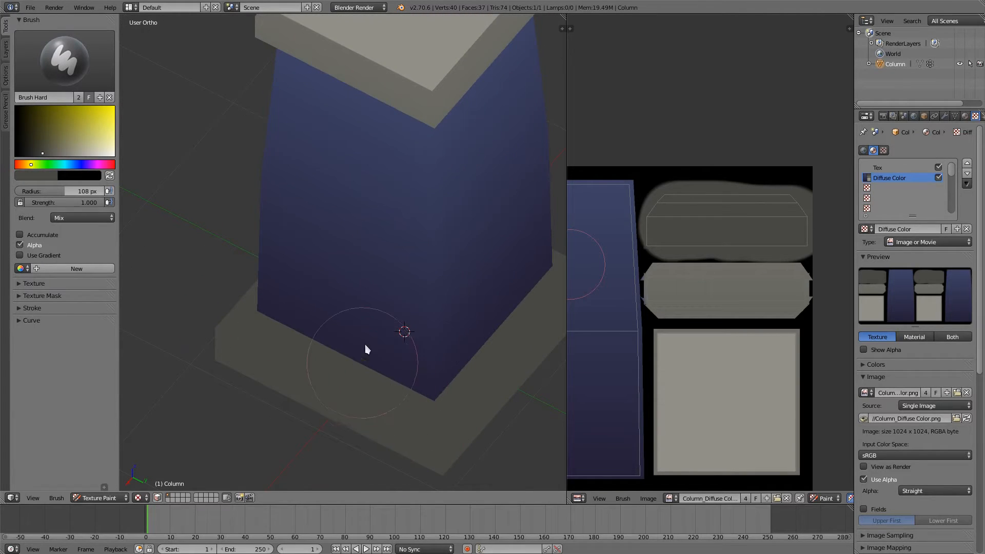
pyautogui.moveTo(365, 349)
pyautogui.mouseDown(button='middle')
pyautogui.moveTo(315, 147)
pyautogui.moveTo(304, 288)
pyautogui.mouseUp(button='middle')
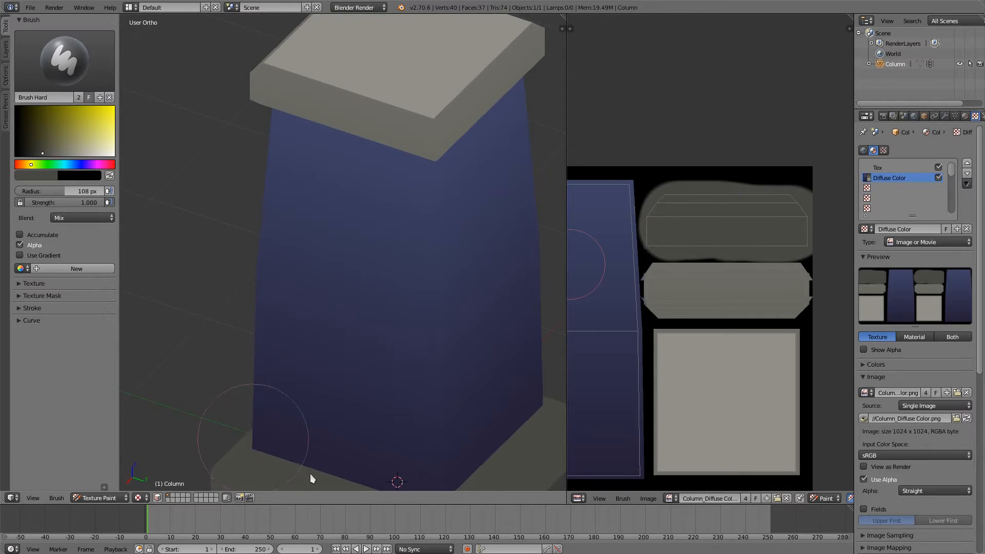
pyautogui.moveTo(318, 466); pyautogui.dragTo(304, 234, button='middle')
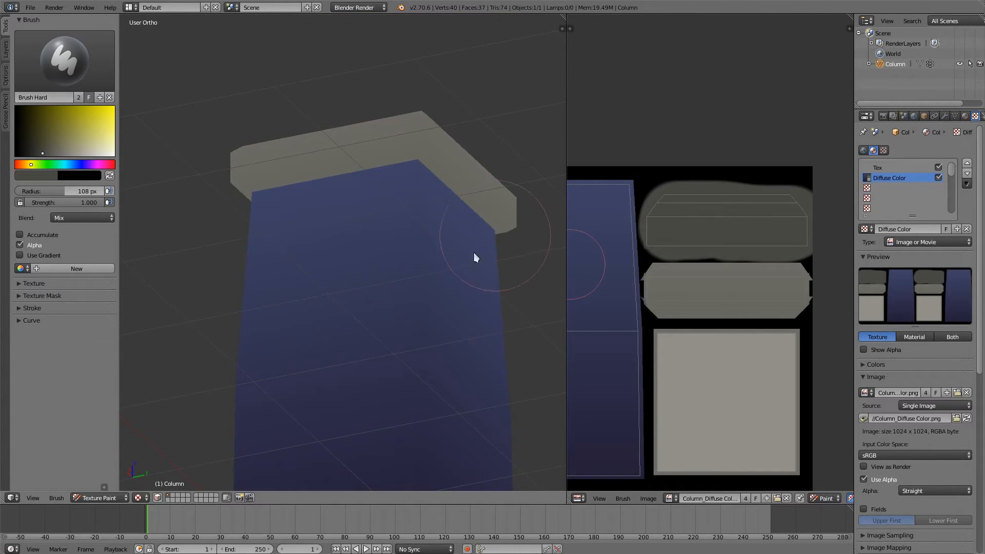
pyautogui.moveTo(474, 257)
pyautogui.mouseDown(button='middle')
pyautogui.moveTo(401, 336)
pyautogui.moveTo(451, 294)
pyautogui.moveTo(360, 352)
pyautogui.moveTo(363, 420)
pyautogui.moveTo(348, 246)
pyautogui.moveTo(356, 279)
pyautogui.moveTo(281, 259)
pyautogui.mouseUp(button='middle')
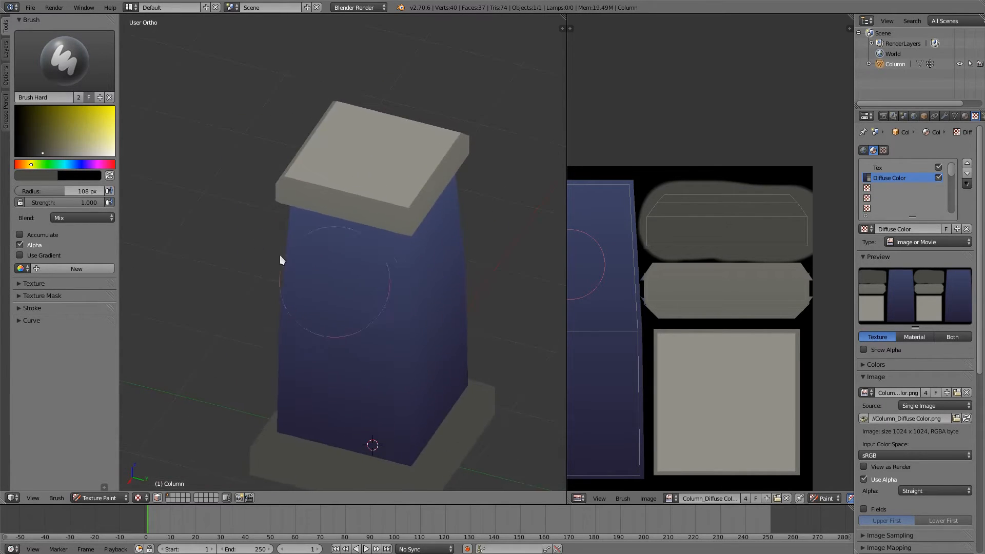
# - Choose a lighter grey and reduce the Brush Hard radius to 10 px for detailing the base island
pyautogui.moveTo(53, 155); pyautogui.dragTo(62, 152)
pyautogui.scroll(4, 717, 203)
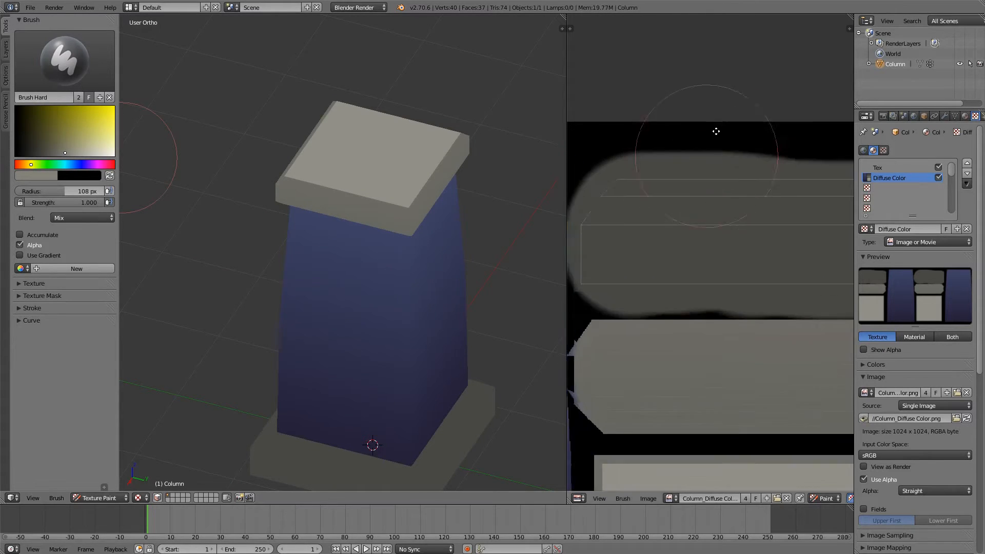
pyautogui.press('f')
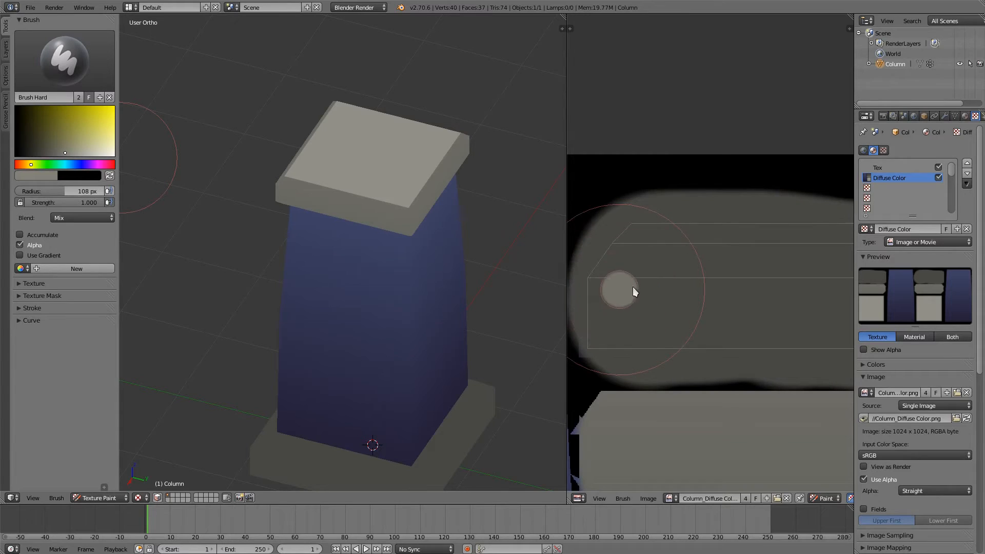
pyautogui.click(628, 287)
# - Try painting a light grey strip along the base island's upper edge, and undo the strokes
pyautogui.moveTo(622, 231); pyautogui.dragTo(813, 226)
pyautogui.moveTo(818, 227); pyautogui.dragTo(695, 226, button='middle')
pyautogui.moveTo(724, 229)
pyautogui.mouseDown()
pyautogui.moveTo(820, 232)
pyautogui.moveTo(655, 232)
pyautogui.mouseUp()
pyautogui.moveTo(642, 232); pyautogui.dragTo(713, 232, button='middle')
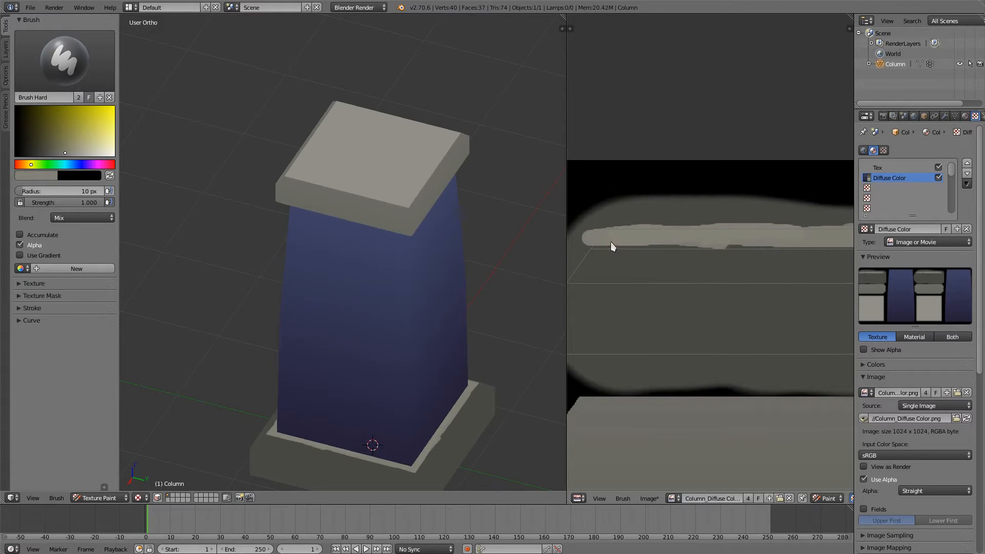
pyautogui.hotkey('ctrl', 'z')
pyautogui.hotkey('ctrl', 'z')
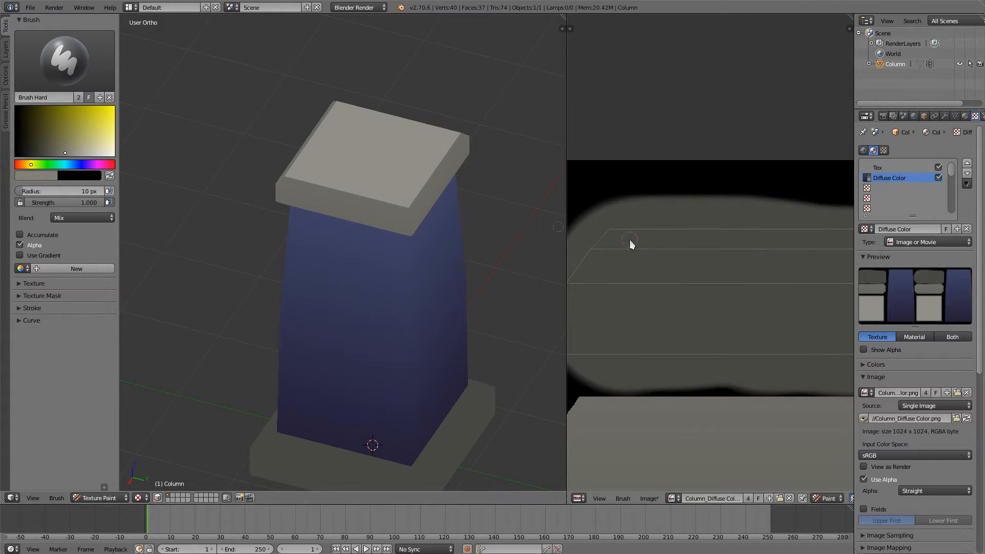
# - Pick a medium grey with a slightly greener hue and paint a highlight strip along the base island's upper edge
pyautogui.press('s')
pyautogui.click(51, 152)
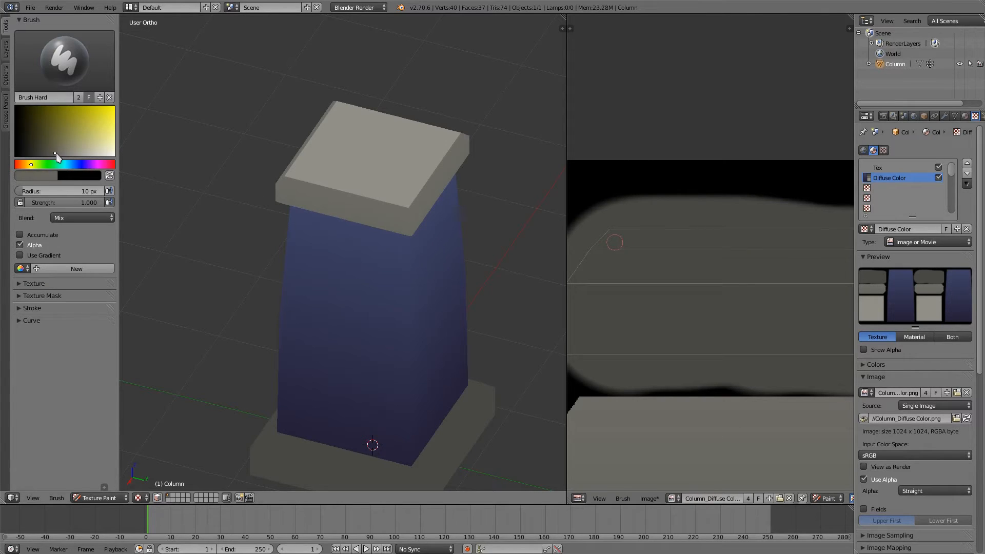
pyautogui.moveTo(32, 168); pyautogui.dragTo(35, 169)
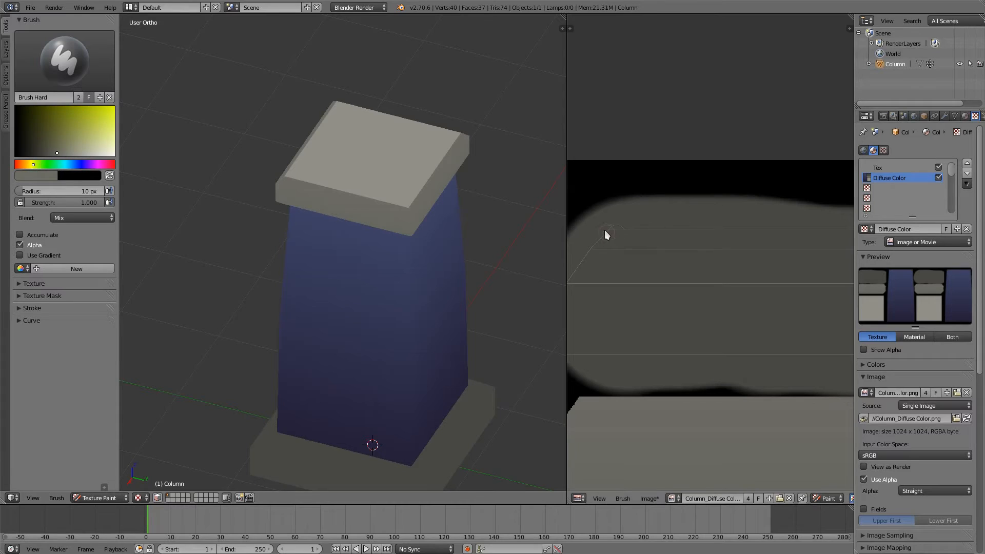
pyautogui.moveTo(621, 237); pyautogui.dragTo(801, 237)
pyautogui.moveTo(691, 236); pyautogui.dragTo(720, 242)
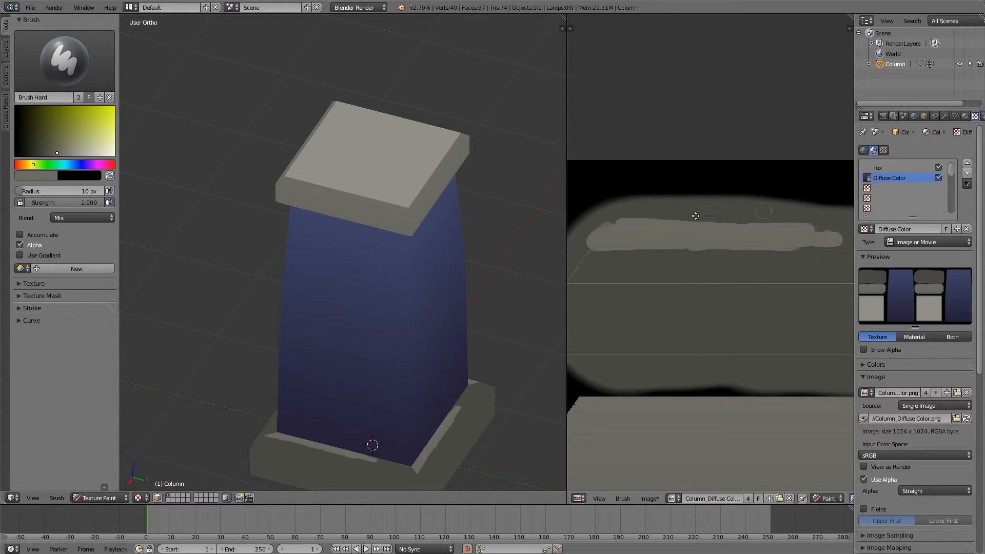
pyautogui.moveTo(696, 216); pyautogui.dragTo(654, 231, button='middle')
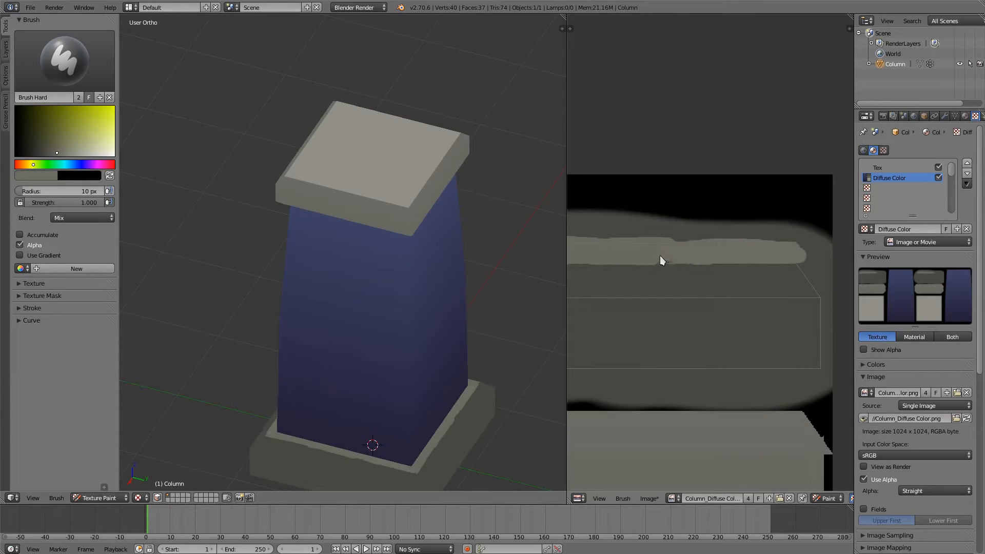
# - Pick a slightly darker, warmer grey and paint a band along the base island's sloped strip, directly beneath the highlight
pyautogui.moveTo(54, 156); pyautogui.dragTo(51, 158)
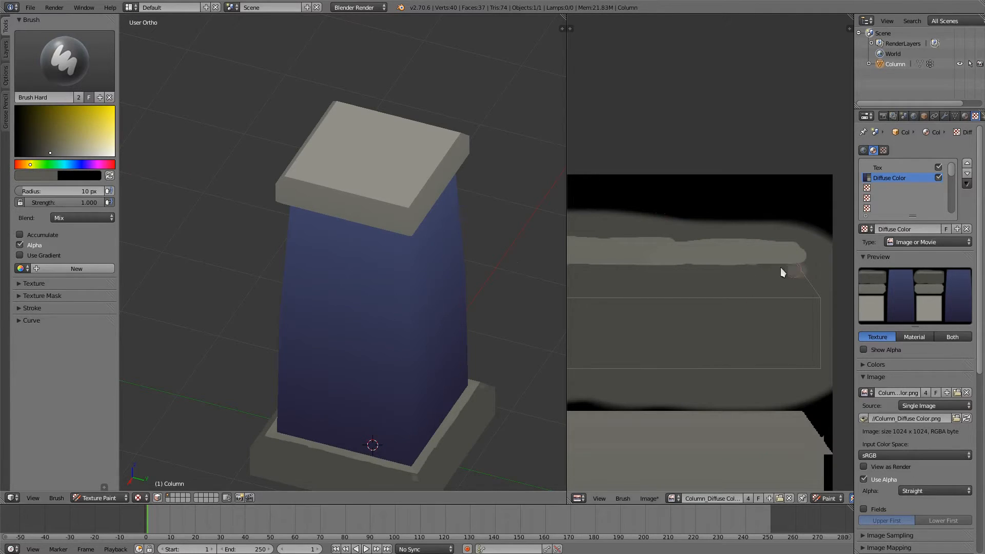
pyautogui.moveTo(813, 277)
pyautogui.mouseDown()
pyautogui.moveTo(761, 290)
pyautogui.moveTo(804, 279)
pyautogui.moveTo(664, 282)
pyautogui.moveTo(661, 271)
pyautogui.moveTo(714, 293)
pyautogui.mouseUp()
pyautogui.moveTo(678, 263); pyautogui.dragTo(801, 288, button='middle')
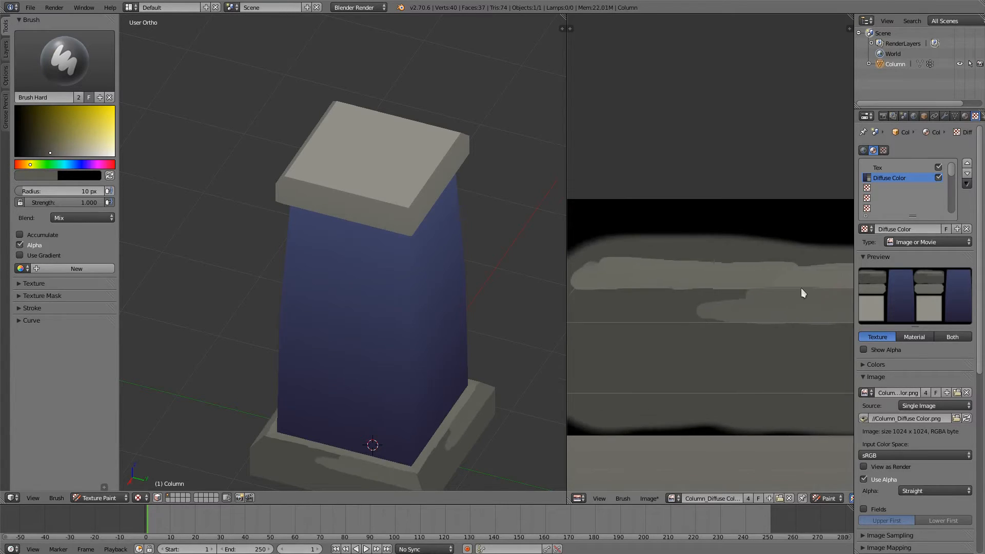
pyautogui.moveTo(775, 293)
pyautogui.mouseDown()
pyautogui.moveTo(649, 294)
pyautogui.moveTo(739, 303)
pyautogui.moveTo(627, 322)
pyautogui.mouseUp()
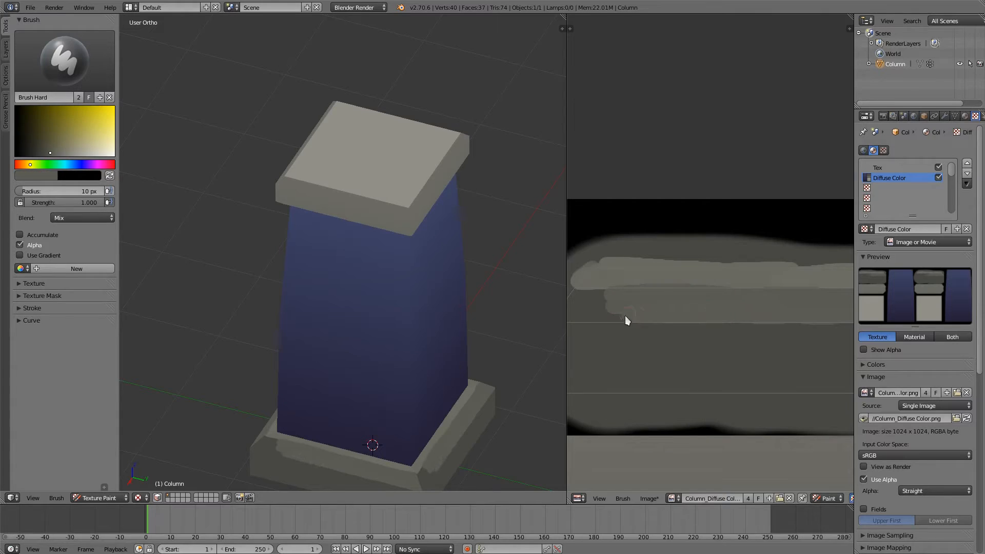
pyautogui.moveTo(686, 301)
pyautogui.mouseDown(button='middle')
pyautogui.moveTo(757, 306)
pyautogui.moveTo(749, 302)
pyautogui.mouseUp(button='middle')
pyautogui.moveTo(750, 302); pyautogui.dragTo(639, 304)
pyautogui.moveTo(639, 303); pyautogui.dragTo(687, 302)
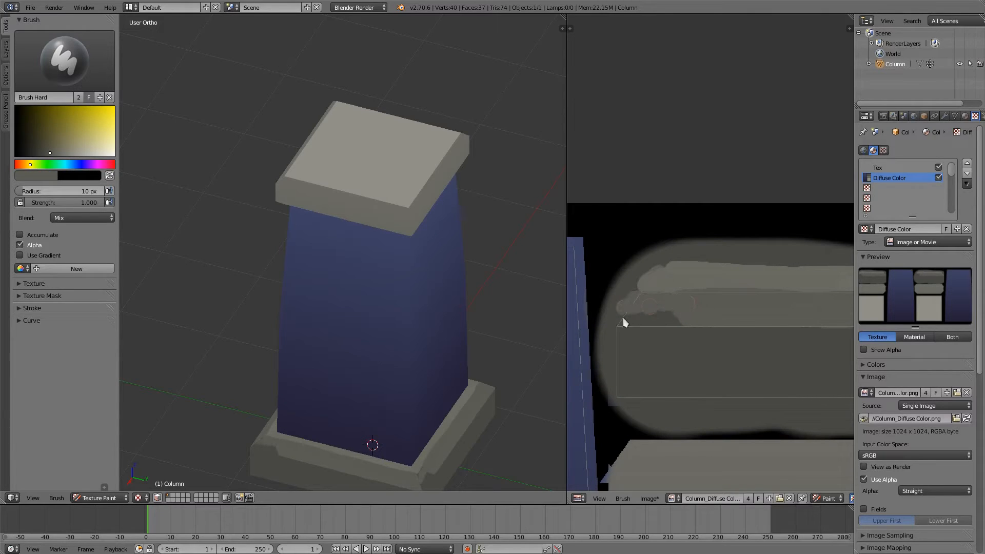
pyautogui.moveTo(623, 322); pyautogui.dragTo(659, 320)
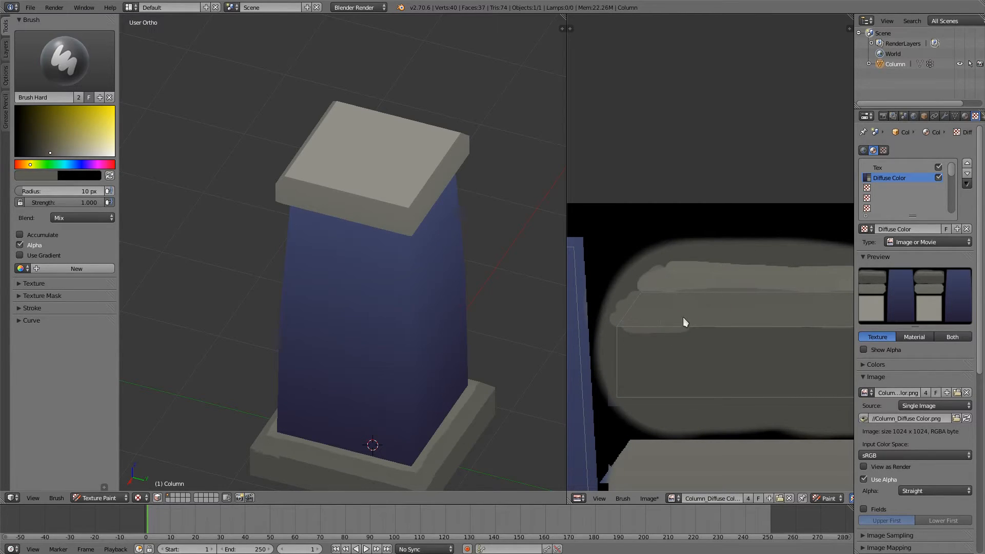
# - Pick a dark blue-grey and paint a shadow strip along the cap island's lower edge
pyautogui.scroll(-2, 730, 271)
pyautogui.moveTo(516, 423); pyautogui.dragTo(426, 333, button='middle')
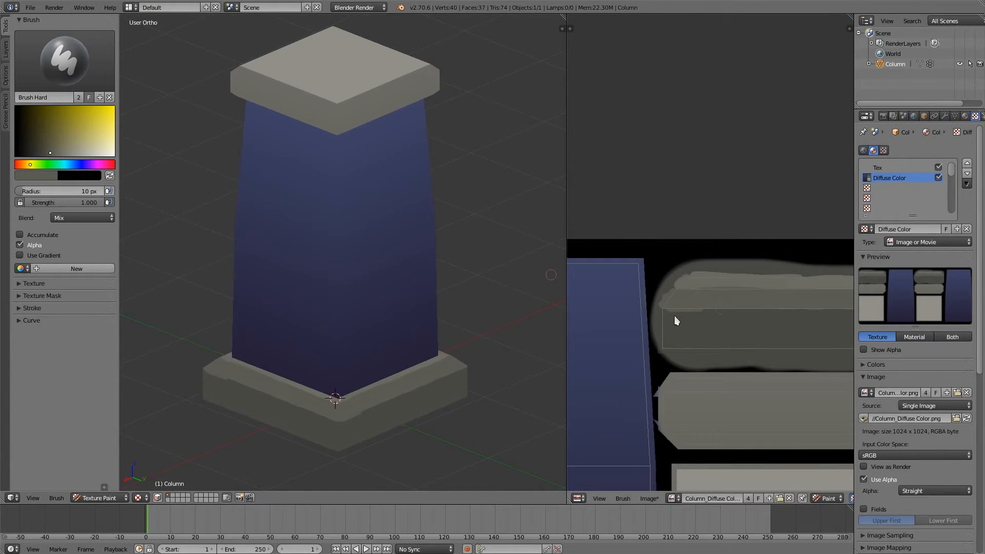
pyautogui.moveTo(419, 247); pyautogui.dragTo(440, 231, button='middle')
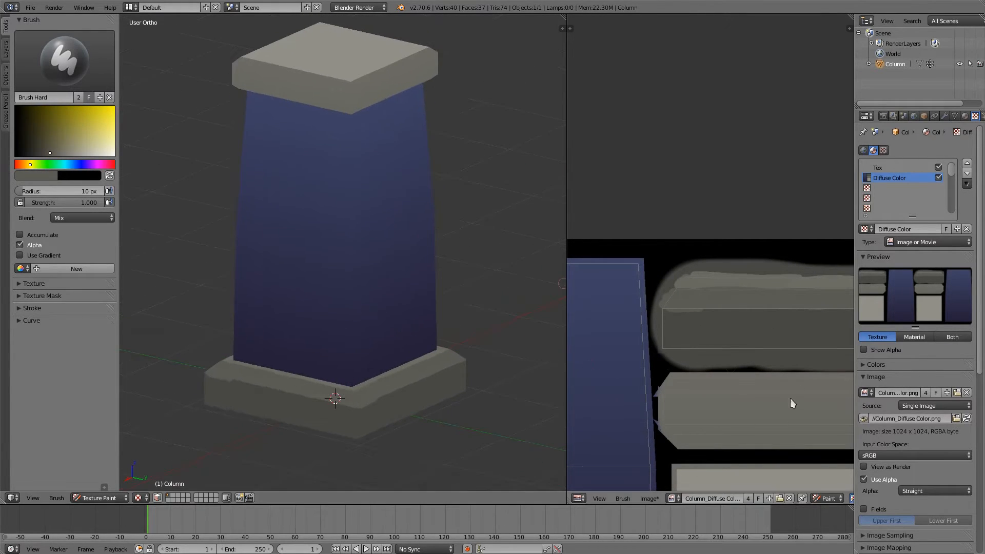
pyautogui.moveTo(762, 425); pyautogui.dragTo(740, 381, button='middle')
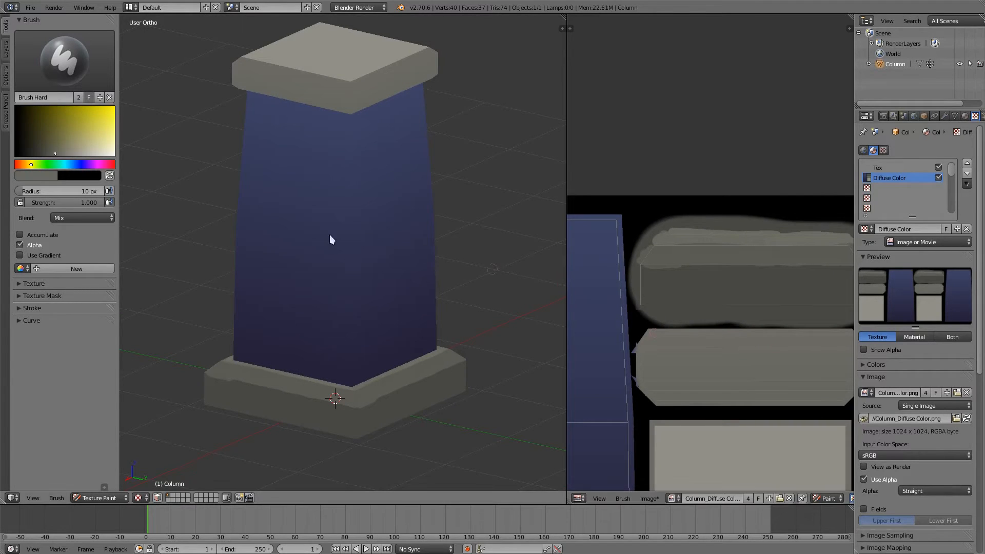
pyautogui.moveTo(84, 169); pyautogui.dragTo(75, 169)
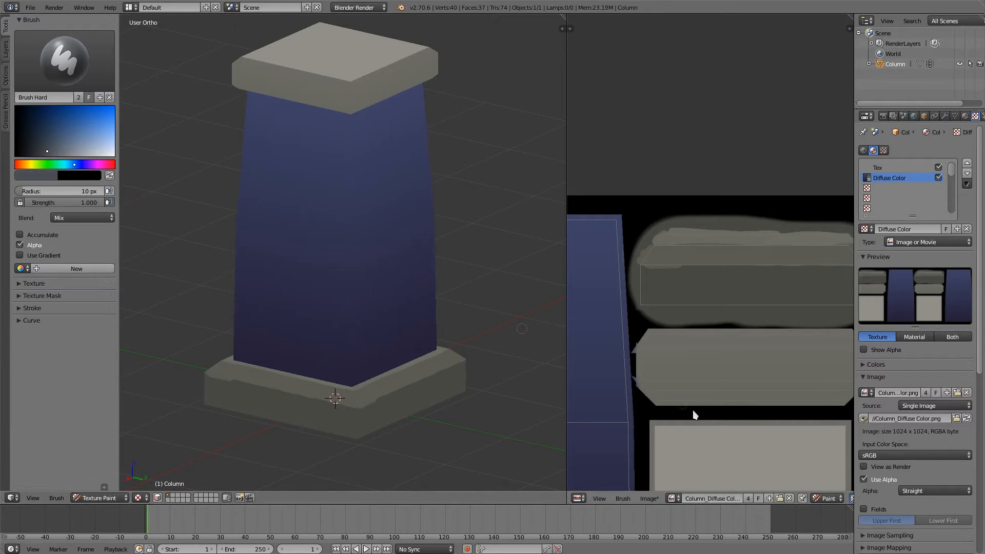
pyautogui.moveTo(657, 402); pyautogui.dragTo(848, 399)
pyautogui.moveTo(688, 405); pyautogui.dragTo(848, 405)
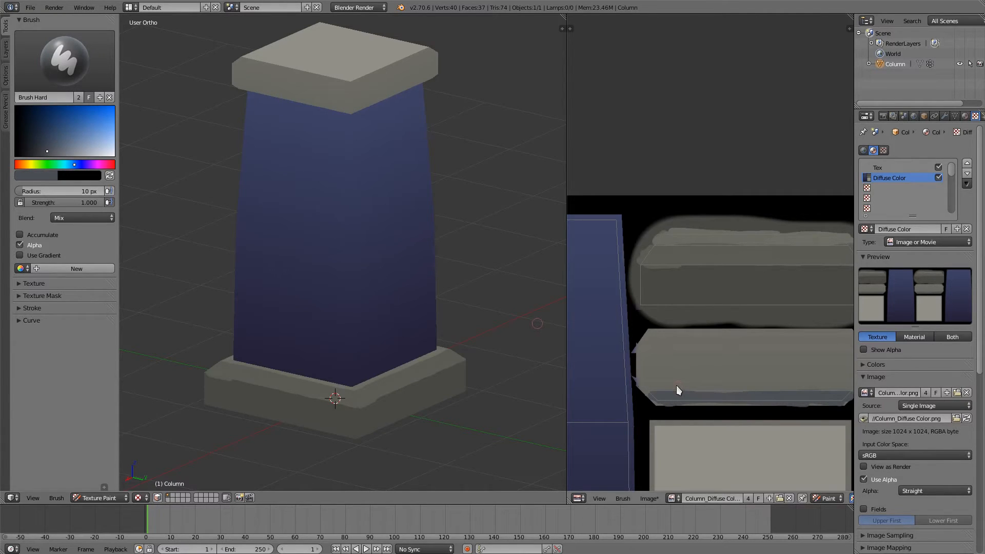
# - Sample the cap island's grey, darken it with a slightly greener hue, and paint a thin band just above the blue-grey strip
pyautogui.press('s')
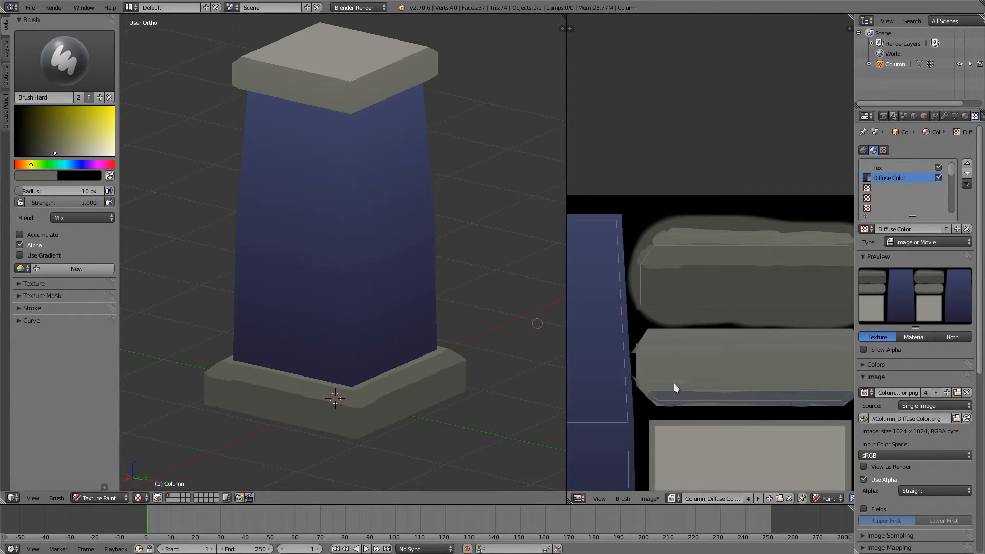
pyautogui.moveTo(32, 165); pyautogui.dragTo(34, 165)
pyautogui.click(45, 153)
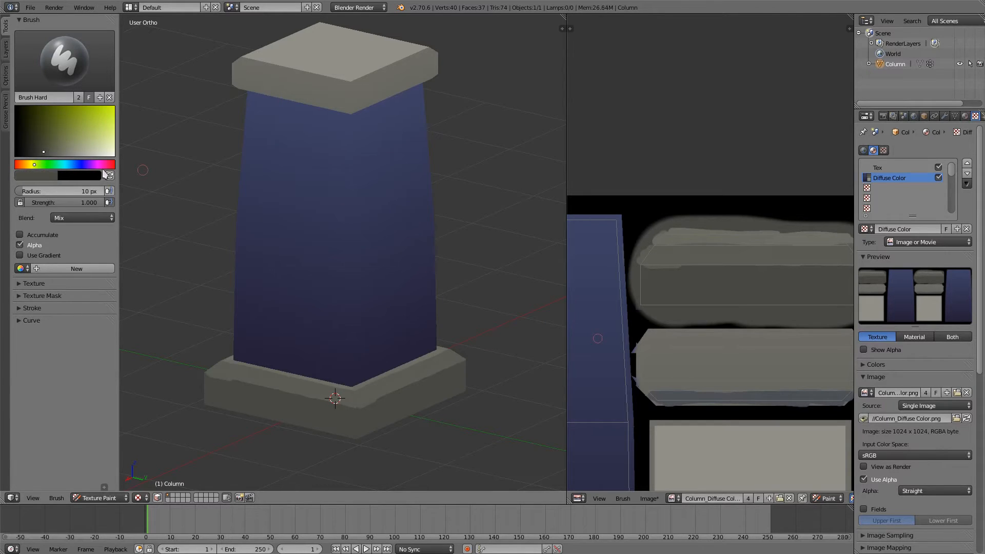
pyautogui.moveTo(671, 403)
pyautogui.mouseDown()
pyautogui.moveTo(660, 391)
pyautogui.moveTo(671, 391)
pyautogui.moveTo(645, 389)
pyautogui.mouseUp()
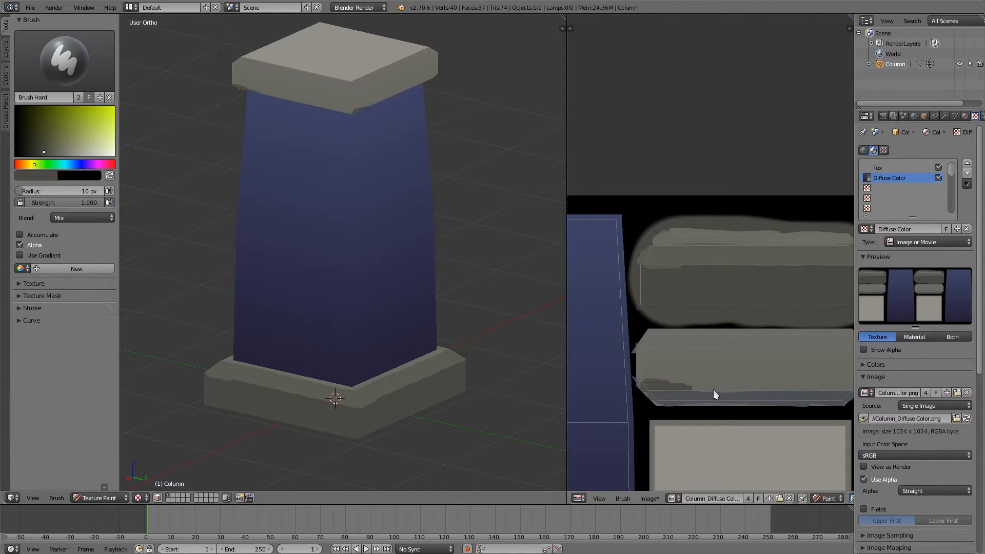
pyautogui.moveTo(715, 394)
pyautogui.mouseDown()
pyautogui.moveTo(790, 390)
pyautogui.moveTo(775, 389)
pyautogui.mouseUp()
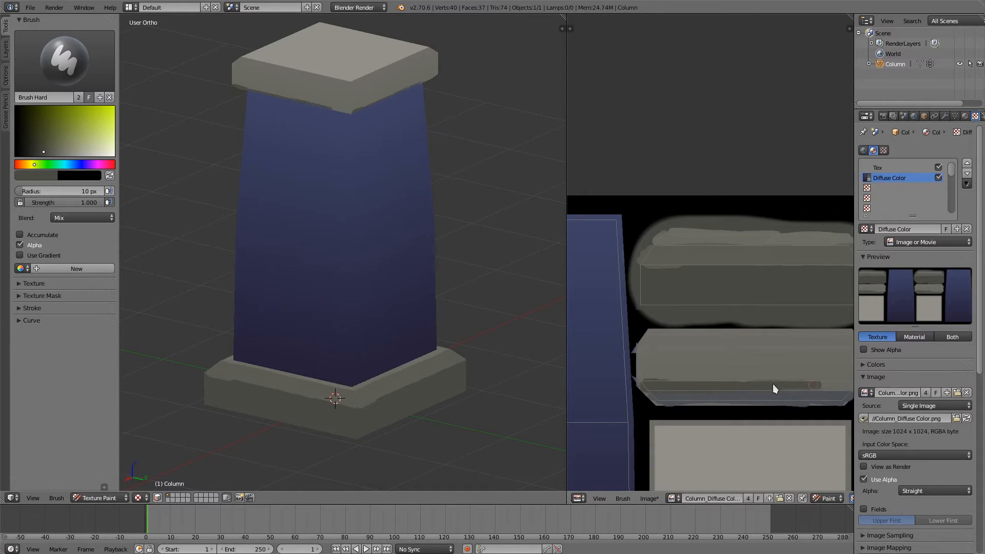
pyautogui.moveTo(737, 369); pyautogui.dragTo(674, 373, button='middle')
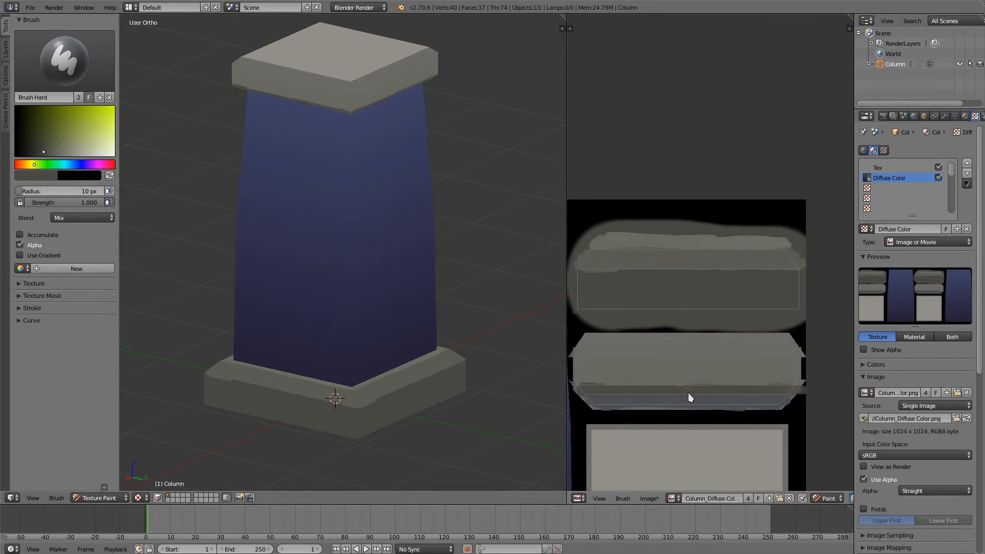
# - Sample the blue-grey from the cap's underside strip and repaint the strip along its full length
pyautogui.moveTo(405, 226); pyautogui.dragTo(436, 211, button='middle')
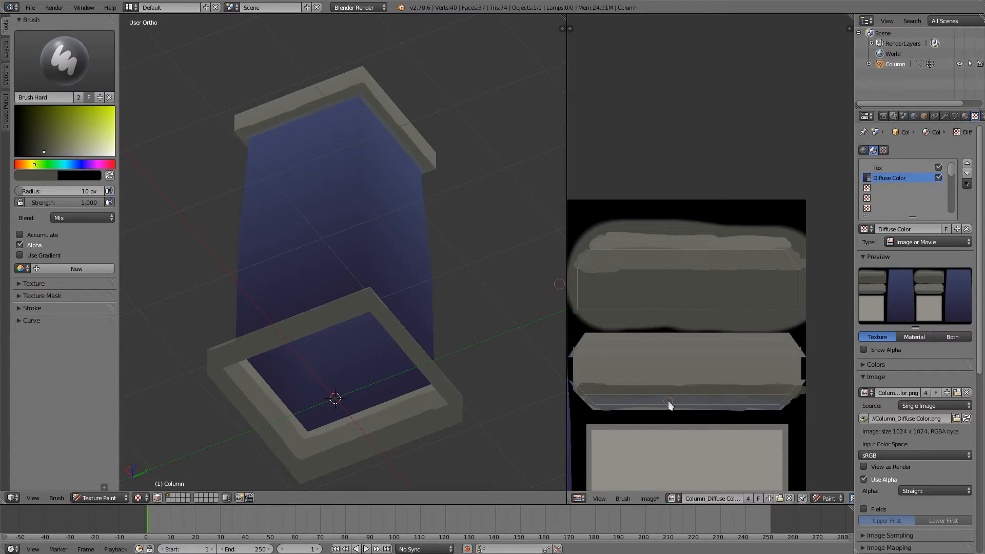
pyautogui.press('s')
pyautogui.moveTo(590, 409); pyautogui.dragTo(776, 401)
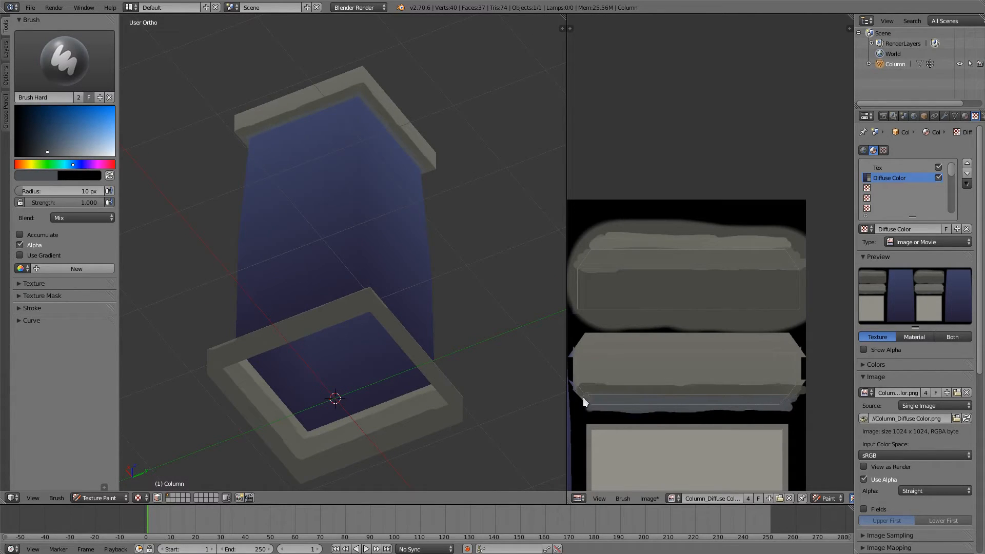
# - Darken the blue-grey slightly and paint it over the cap island's underside strip
pyautogui.moveTo(380, 256); pyautogui.dragTo(320, 188, button='middle')
pyautogui.click(43, 152)
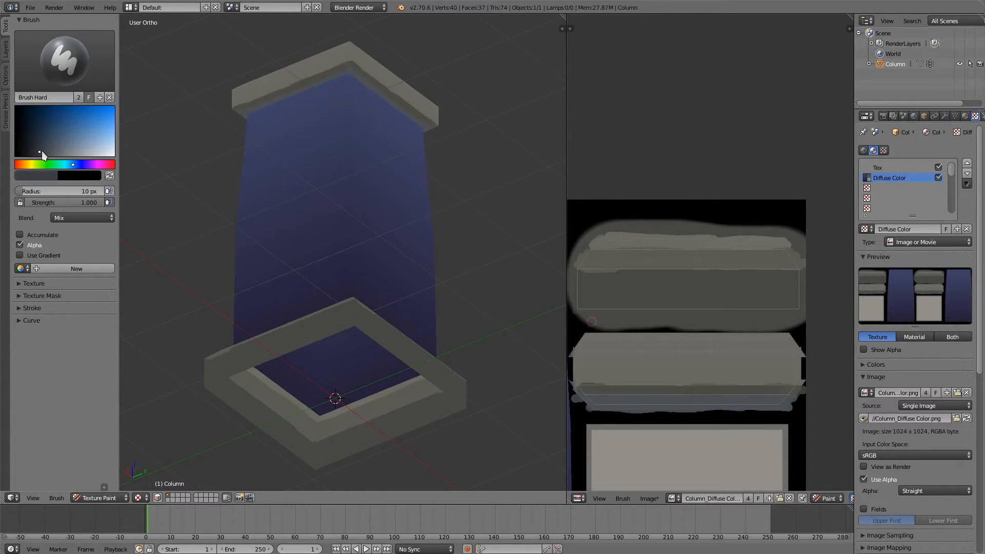
pyautogui.moveTo(651, 399)
pyautogui.mouseDown()
pyautogui.moveTo(787, 399)
pyautogui.moveTo(594, 401)
pyautogui.mouseUp()
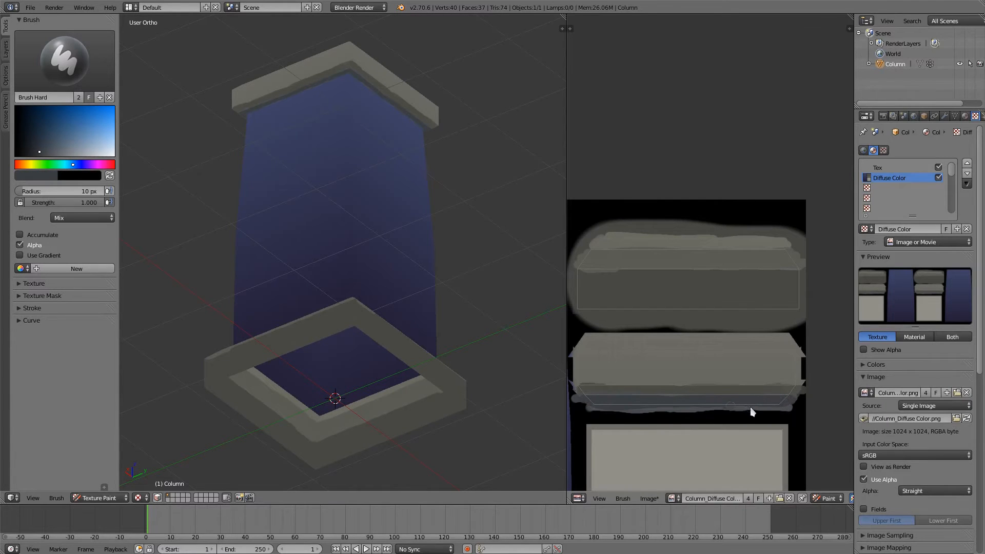
# - Sample the cap top's light grey, darken it slightly, and paint a highlight strip along the cap side island's upper edge
pyautogui.moveTo(408, 208); pyautogui.dragTo(379, 273, button='middle')
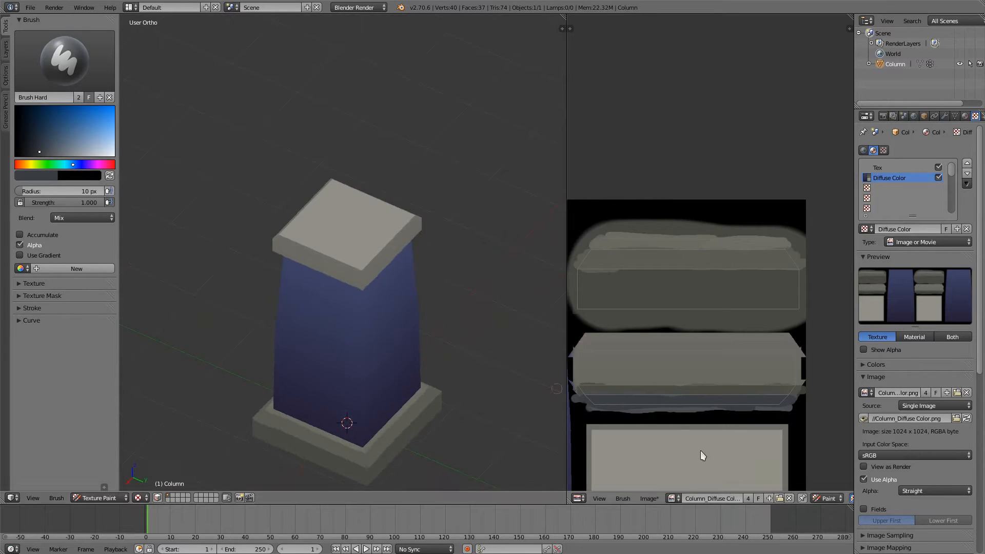
pyautogui.moveTo(598, 417); pyautogui.dragTo(602, 313, button='middle')
pyautogui.moveTo(636, 353); pyautogui.dragTo(648, 417, button='middle')
pyautogui.moveTo(612, 308); pyautogui.dragTo(659, 249, button='middle')
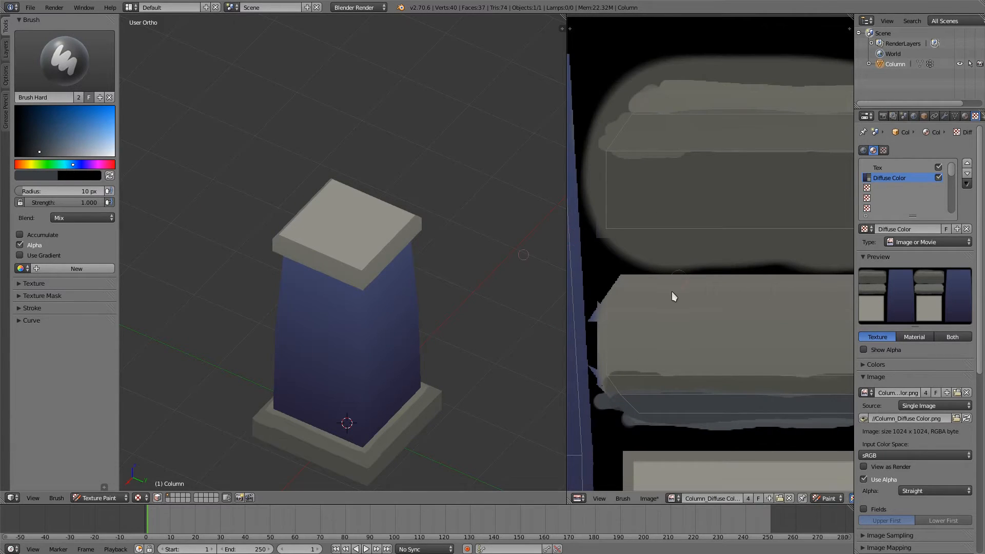
pyautogui.press('s')
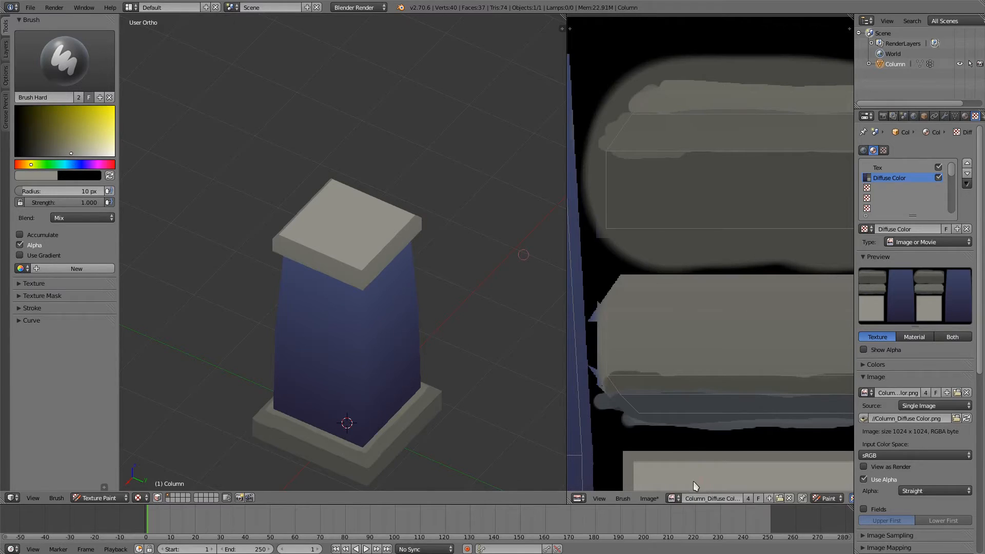
pyautogui.moveTo(68, 152); pyautogui.dragTo(64, 152)
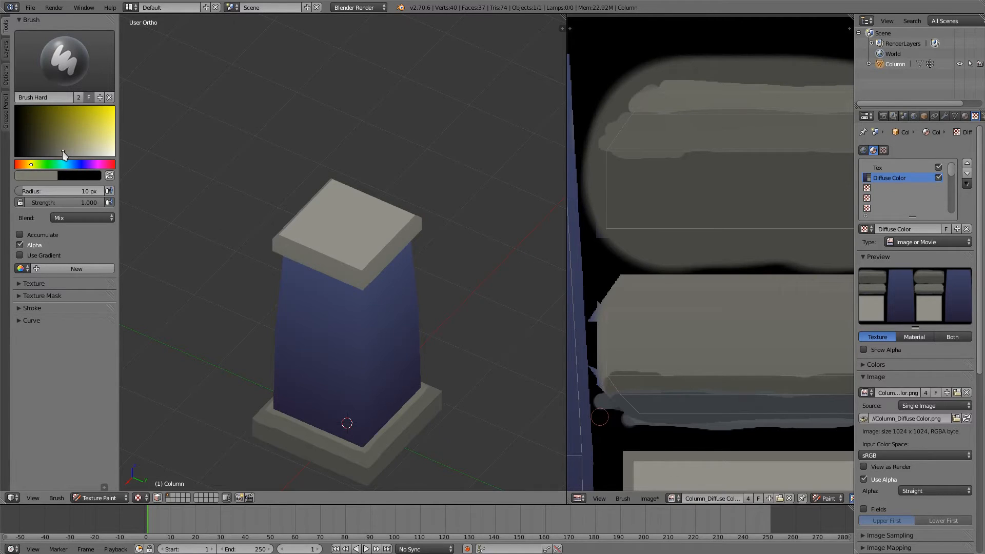
pyautogui.moveTo(632, 297); pyautogui.dragTo(770, 296)
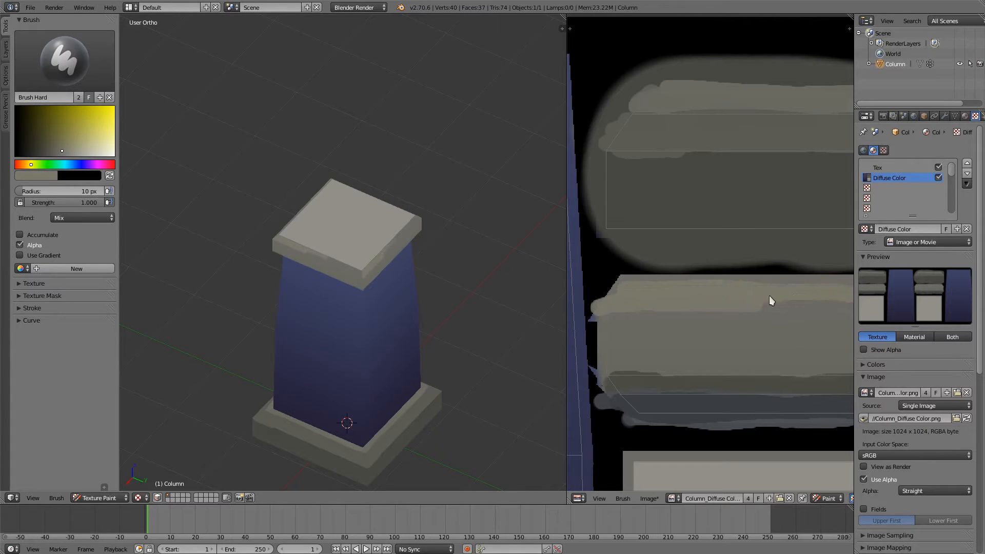
pyautogui.moveTo(667, 268); pyautogui.dragTo(498, 313, button='middle')
pyautogui.moveTo(608, 331)
pyautogui.mouseDown()
pyautogui.moveTo(766, 351)
pyautogui.moveTo(836, 336)
pyautogui.mouseUp()
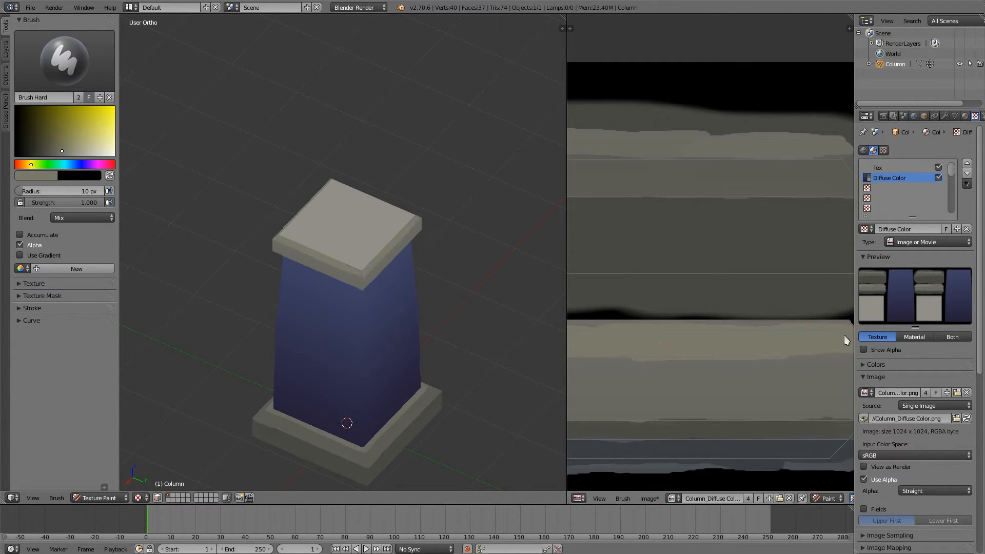
pyautogui.moveTo(845, 334); pyautogui.dragTo(765, 359, button='middle')
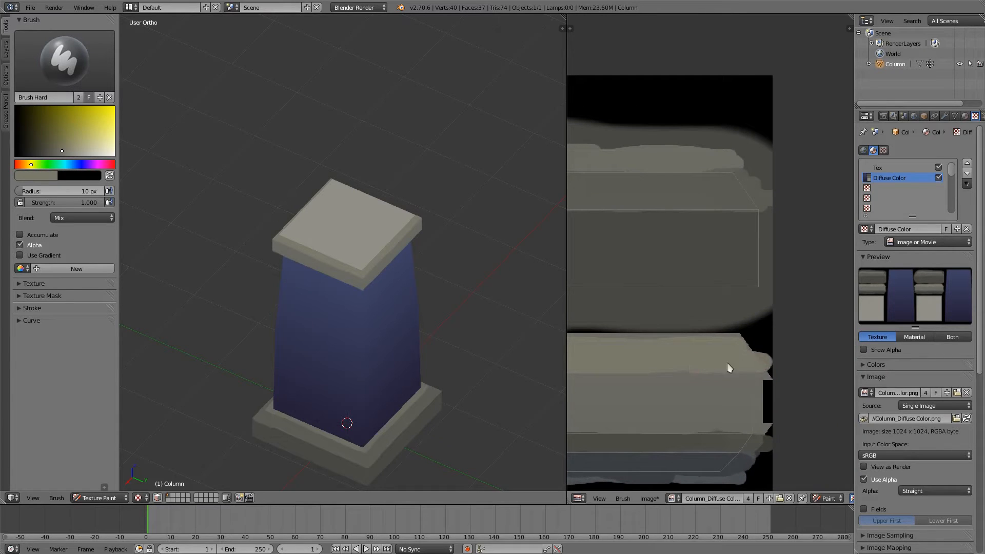
# - Sample the shaft's blue and choose a lighter, muted blue for Brush Hard
pyautogui.moveTo(342, 399); pyautogui.dragTo(336, 344, button='middle')
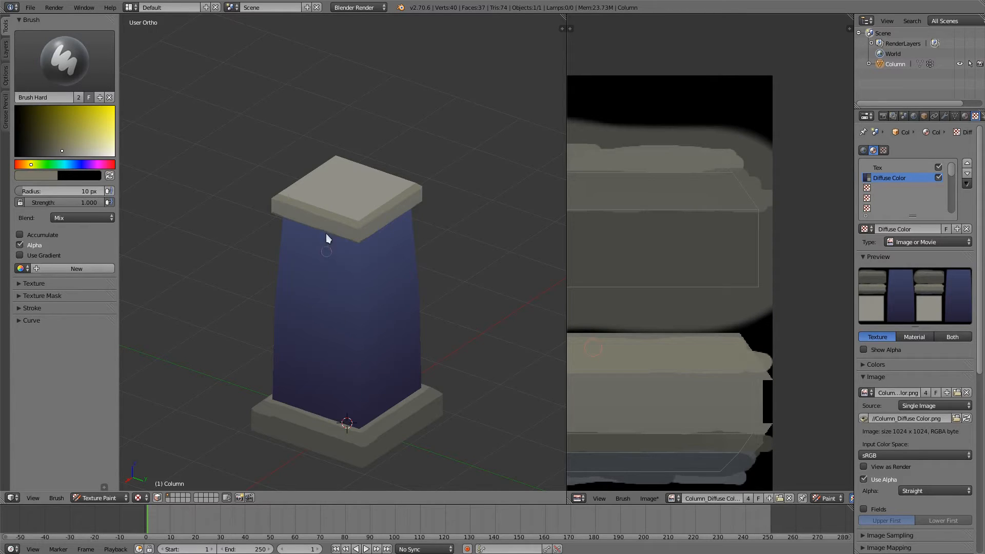
pyautogui.press('s')
pyautogui.click(58, 141)
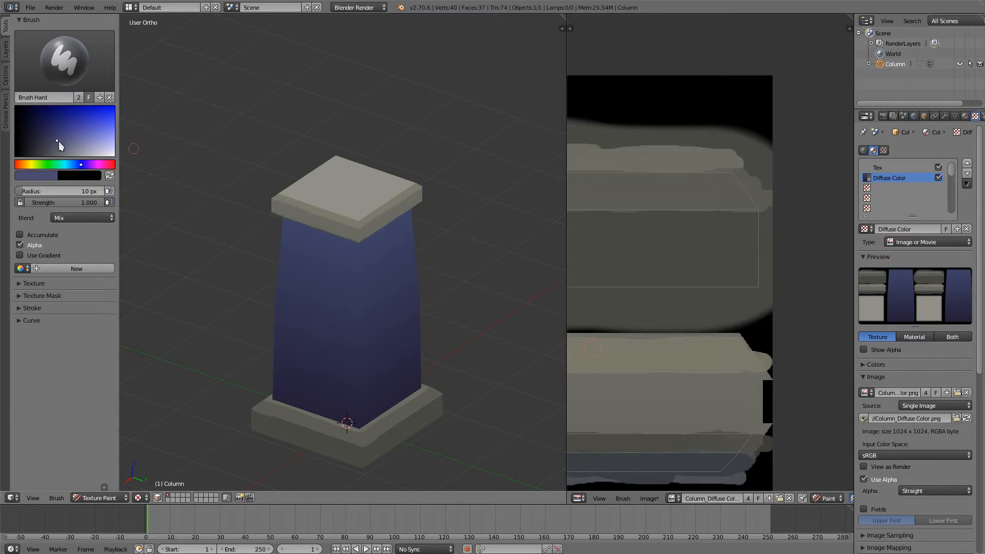
pyautogui.scroll(4, 359, 267)
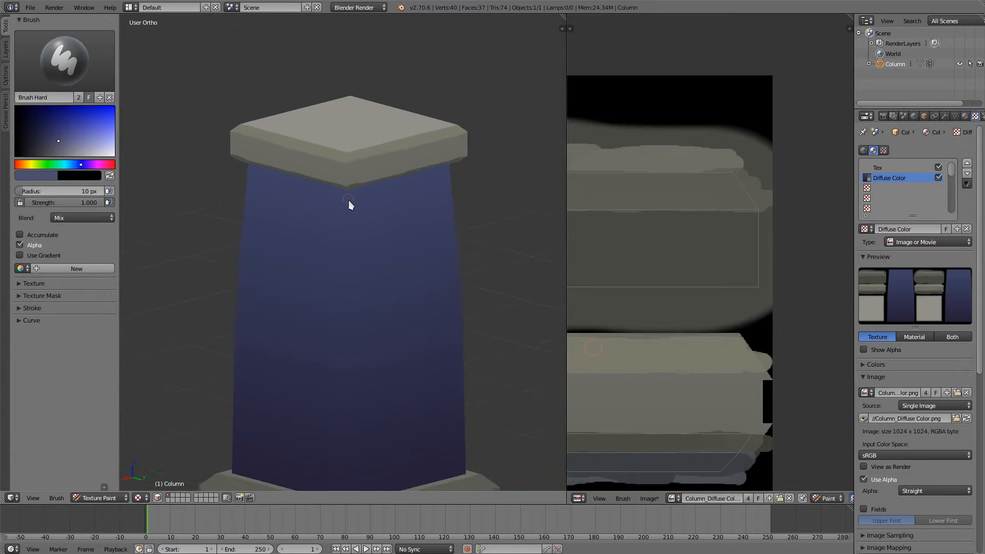
pyautogui.moveTo(348, 488); pyautogui.dragTo(340, 390, button='middle')
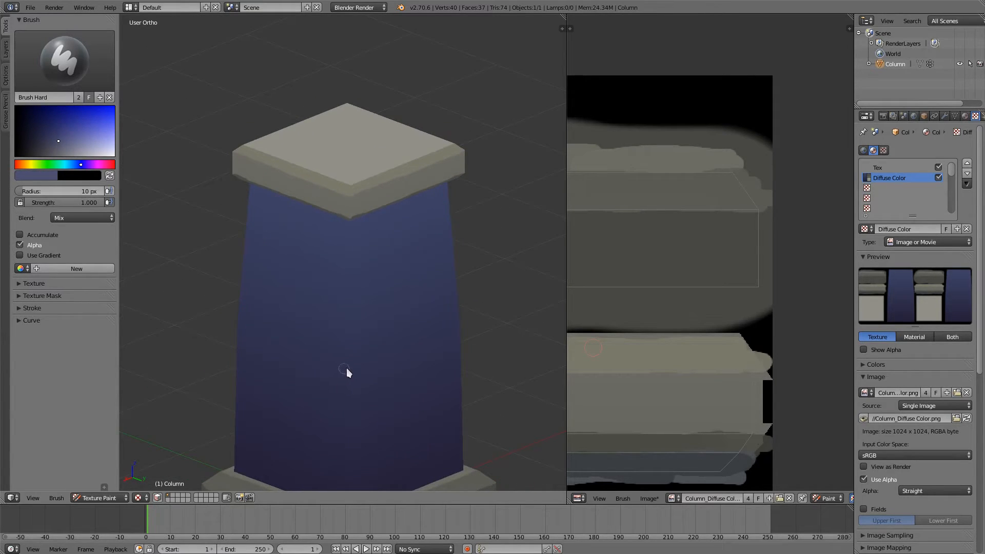
# - Switch to Brush Soft, choose a lighter greyish blue based on the shaft's colour, and set the radius to 26 px
pyautogui.click(59, 60)
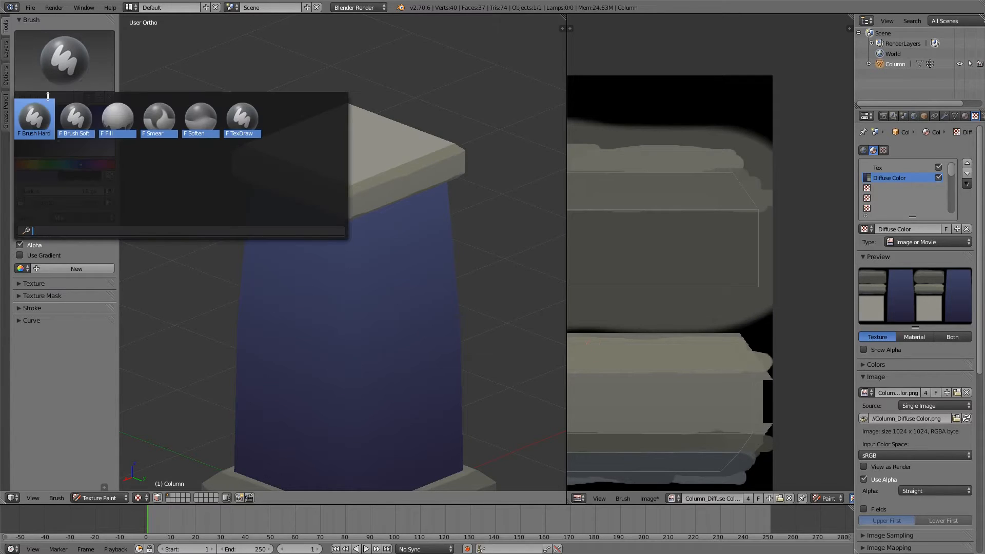
pyautogui.click(73, 120)
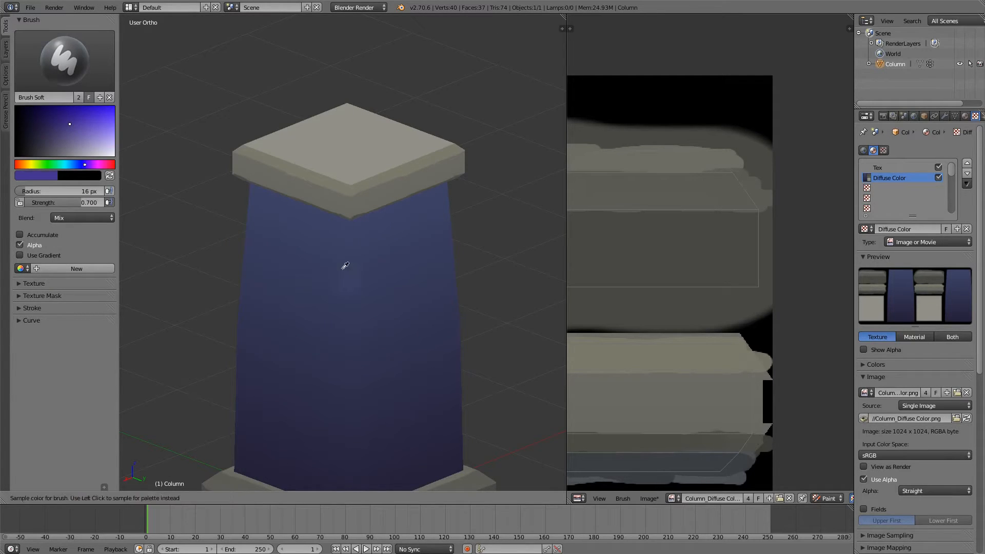
pyautogui.moveTo(73, 138); pyautogui.dragTo(70, 142)
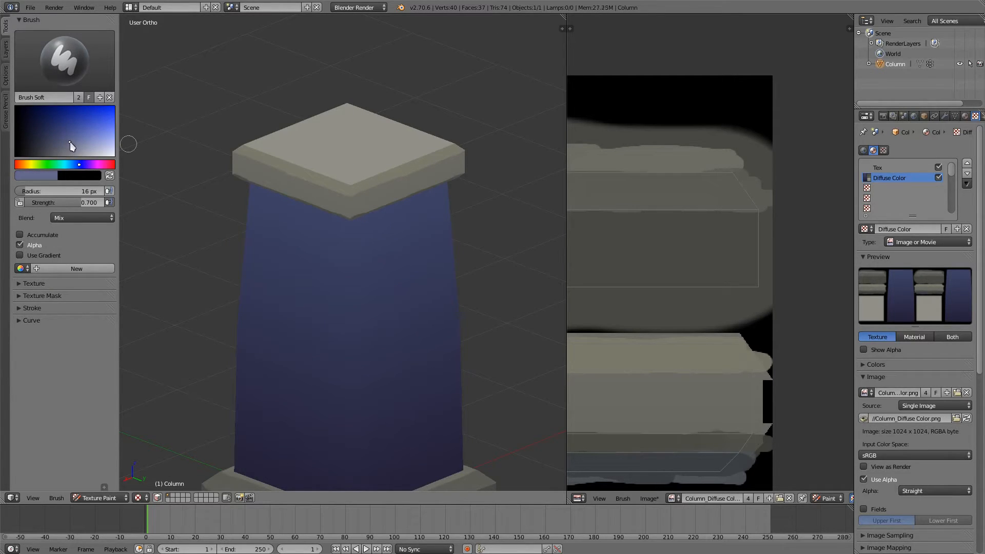
pyautogui.click(353, 254)
pyautogui.moveTo(353, 254); pyautogui.dragTo(357, 180, button='middle')
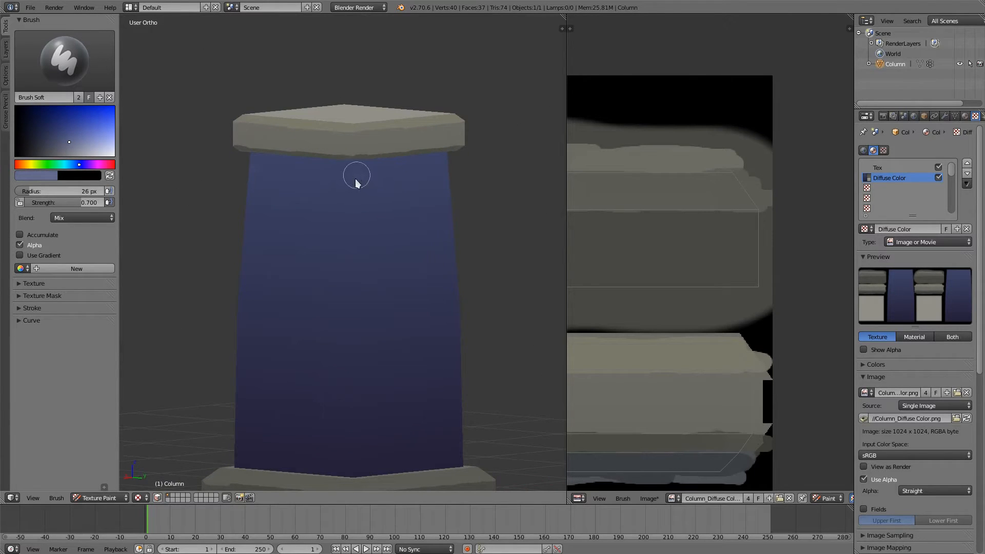
# - Paint soft light-blue highlights down the shaft's vertical corner edges from the cap to the base
pyautogui.moveTo(356, 176); pyautogui.dragTo(354, 249)
pyautogui.moveTo(352, 172)
pyautogui.mouseDown()
pyautogui.moveTo(356, 470)
pyautogui.moveTo(341, 345)
pyautogui.moveTo(354, 183)
pyautogui.moveTo(352, 470)
pyautogui.mouseUp()
pyautogui.moveTo(328, 322); pyautogui.dragTo(362, 231, button='middle')
pyautogui.moveTo(303, 159); pyautogui.dragTo(343, 276, button='middle')
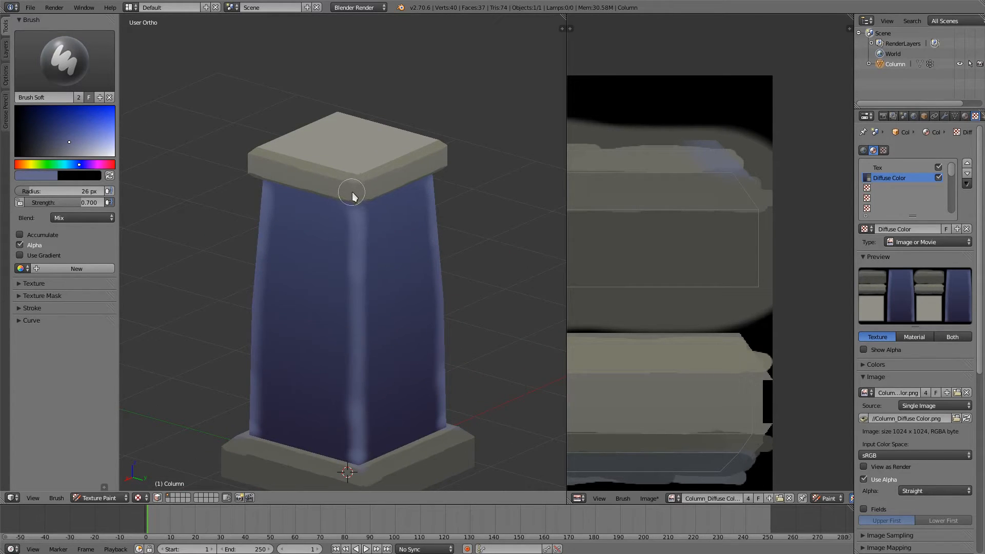
# - Sample the cap's grey, adjust it to a lighter shade, set Brush Soft's radius to 13 px, and highlight the cap's vertical corner edge
pyautogui.press('s')
pyautogui.click(68, 154)
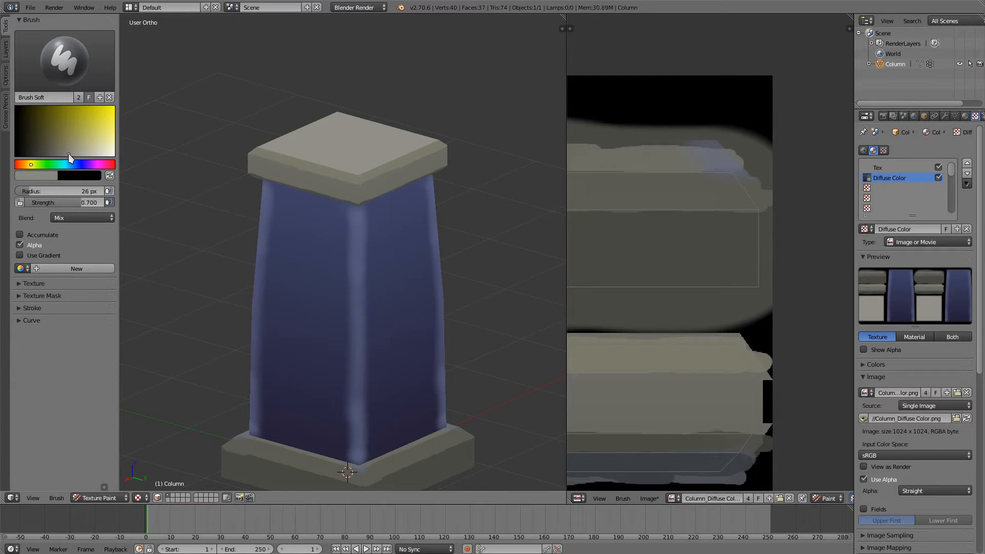
pyautogui.click(346, 209)
pyautogui.moveTo(359, 181); pyautogui.dragTo(358, 195)
pyautogui.moveTo(347, 162); pyautogui.dragTo(348, 129, button='middle')
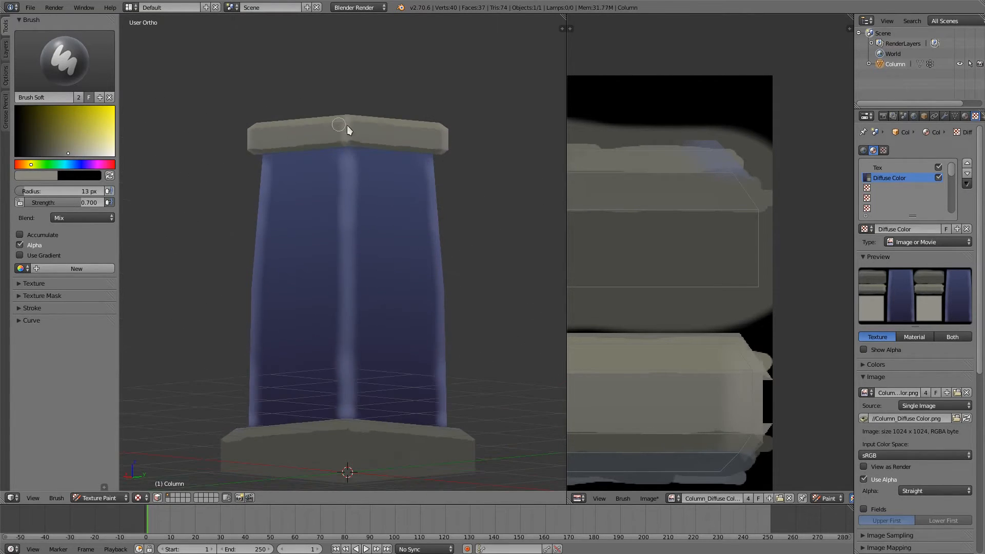
# - Paint soft light-grey highlights down the base's corner and along the bevel edges of the base and cap
pyautogui.moveTo(365, 444)
pyautogui.mouseDown(button='middle')
pyautogui.moveTo(378, 449)
pyautogui.moveTo(349, 363)
pyautogui.mouseUp(button='middle')
pyautogui.moveTo(332, 388); pyautogui.dragTo(337, 448)
pyautogui.moveTo(341, 351)
pyautogui.mouseDown(button='middle')
pyautogui.moveTo(380, 379)
pyautogui.moveTo(340, 375)
pyautogui.moveTo(368, 469)
pyautogui.mouseUp(button='middle')
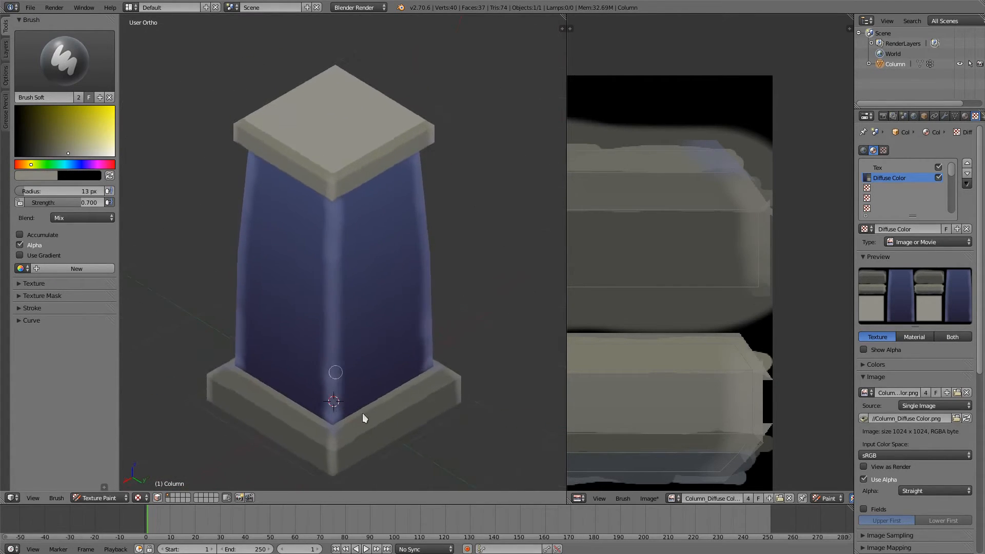
pyautogui.moveTo(337, 453); pyautogui.dragTo(445, 386)
pyautogui.moveTo(264, 270); pyautogui.dragTo(268, 248, button='middle')
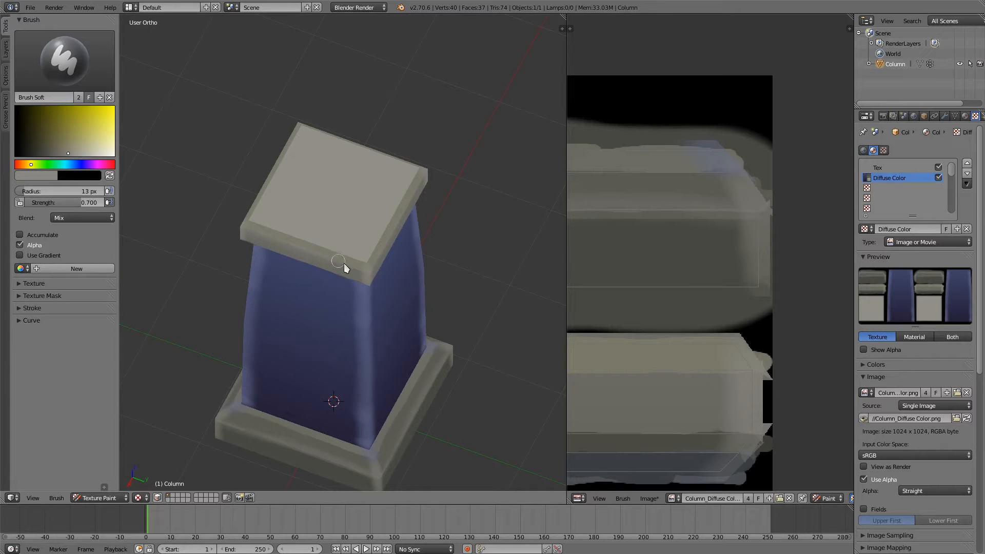
pyautogui.moveTo(297, 136); pyautogui.dragTo(296, 116, button='middle')
pyautogui.moveTo(314, 165)
pyautogui.mouseDown(button='middle')
pyautogui.moveTo(313, 202)
pyautogui.moveTo(304, 196)
pyautogui.moveTo(328, 194)
pyautogui.mouseUp(button='middle')
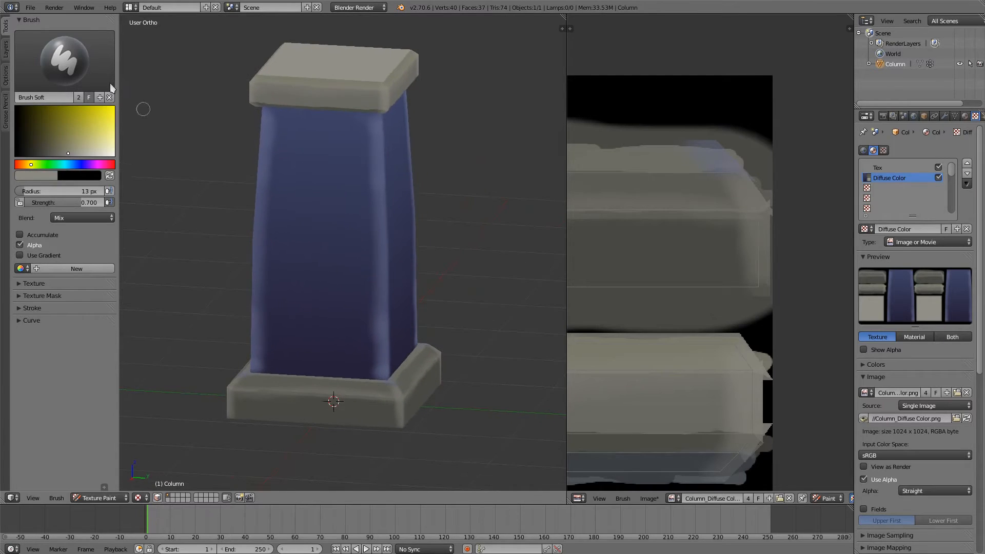
# - Switch to Brush Hard, choose a near-black colour, and set the stroke method to Line
pyautogui.click(80, 63)
pyautogui.click(37, 119)
pyautogui.moveTo(297, 290)
pyautogui.mouseDown(button='middle')
pyautogui.moveTo(323, 281)
pyautogui.moveTo(378, 334)
pyautogui.mouseUp(button='middle')
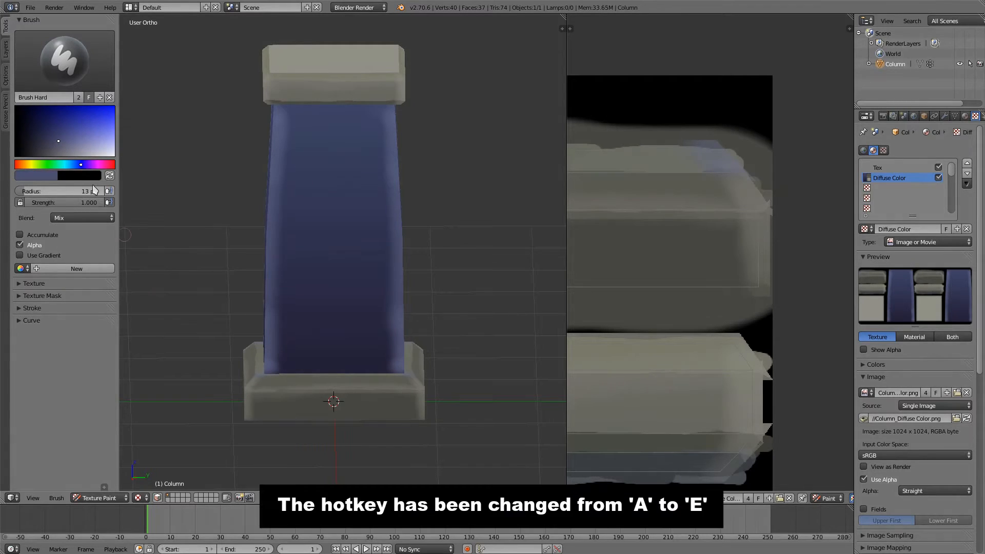
pyautogui.click(36, 151)
pyautogui.moveTo(25, 158); pyautogui.dragTo(27, 157)
pyautogui.click(32, 308)
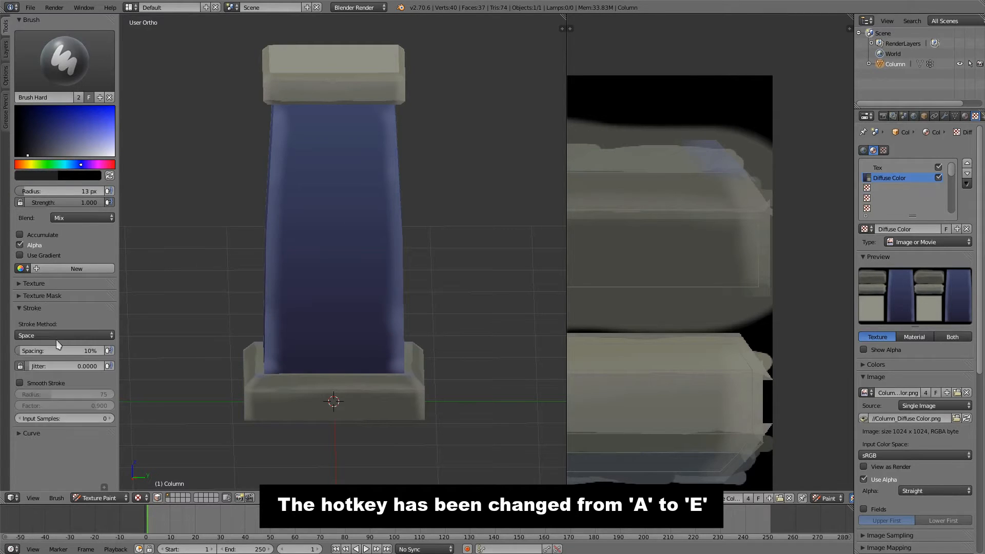
pyautogui.click(64, 335)
pyautogui.click(66, 268)
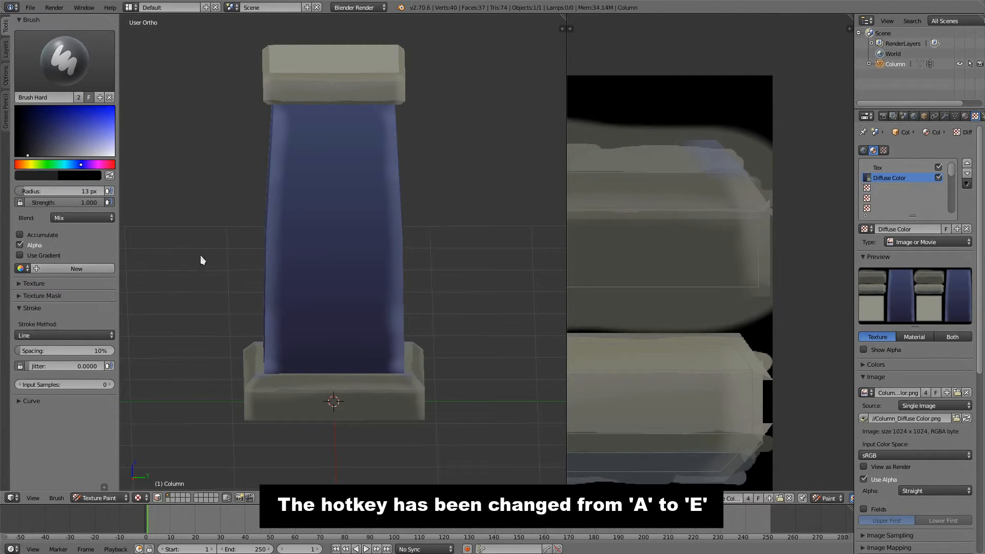
# - Set the brush radius to 5 px and paint two dark horizontal joint lines across the upper half of the shaft's UV island
pyautogui.moveTo(202, 260); pyautogui.dragTo(358, 274, button='middle')
pyautogui.press('KP_3')
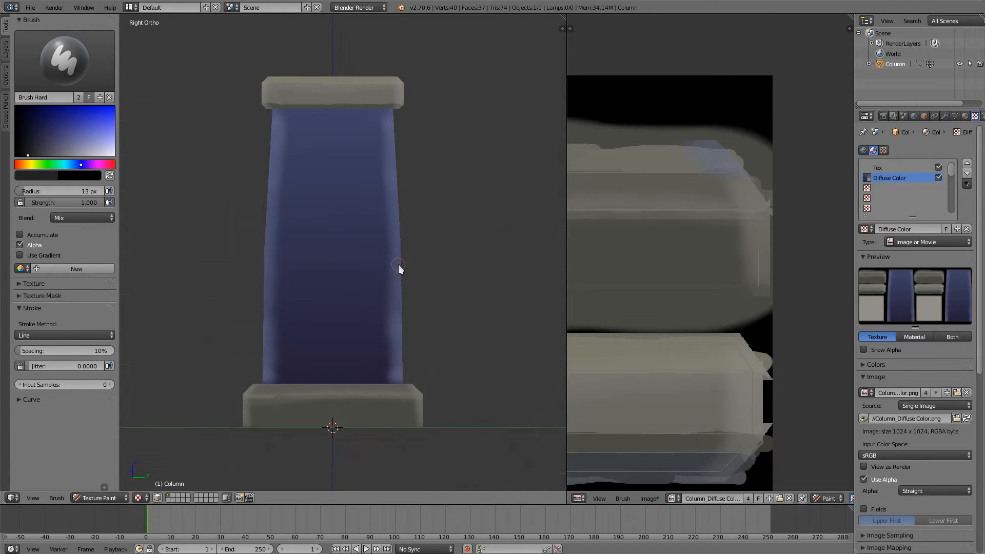
pyautogui.press('KP_5')
pyautogui.press('KP_5')
pyautogui.moveTo(649, 146); pyautogui.dragTo(800, 97, button='middle')
pyautogui.keyDown('ctrl'); pyautogui.moveTo(708, 221); pyautogui.dragTo(708, 341, button='middle'); pyautogui.keyUp('ctrl')
pyautogui.moveTo(595, 300); pyautogui.dragTo(725, 331, button='middle')
pyautogui.moveTo(732, 269); pyautogui.dragTo(727, 306, button='middle')
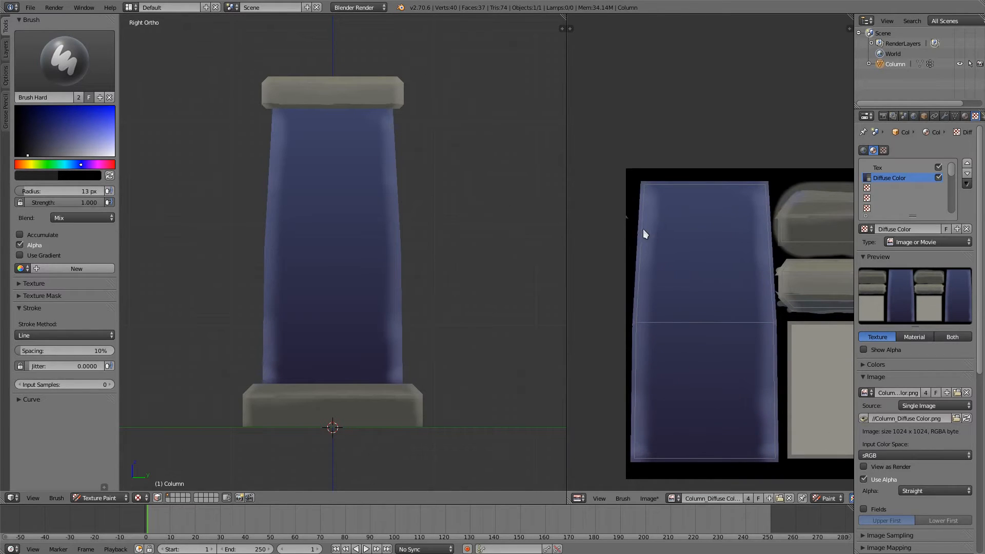
pyautogui.press('f')
pyautogui.click(636, 223)
pyautogui.moveTo(774, 222); pyautogui.dragTo(774, 223)
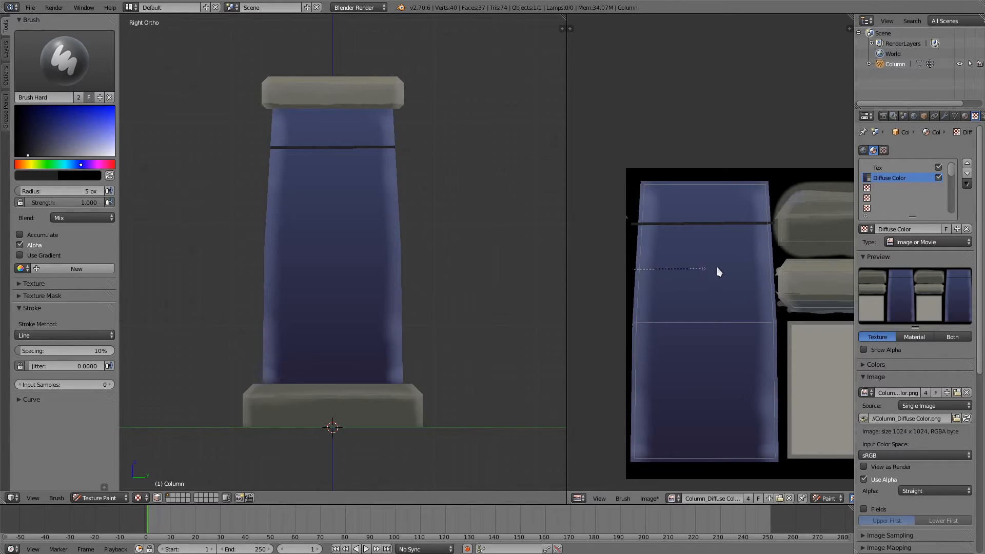
pyautogui.moveTo(763, 270); pyautogui.dragTo(776, 271)
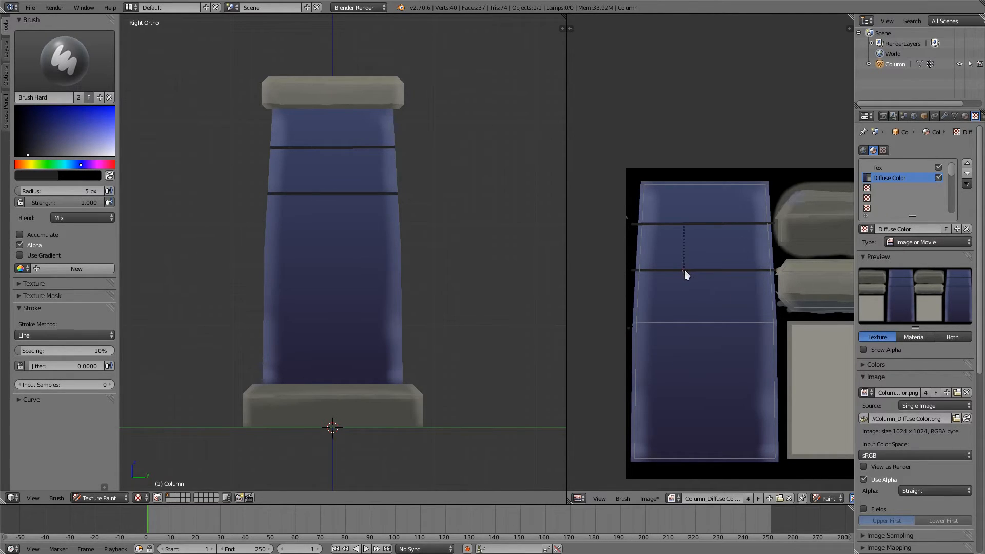
# - Paint staggered vertical joints in the shaft's three upper courses and a horizontal joint from the island's left edge to the third vertical
pyautogui.moveTo(684, 270); pyautogui.dragTo(685, 270)
pyautogui.moveTo(714, 224); pyautogui.dragTo(713, 223)
pyautogui.moveTo(308, 249); pyautogui.dragTo(391, 251, button='middle')
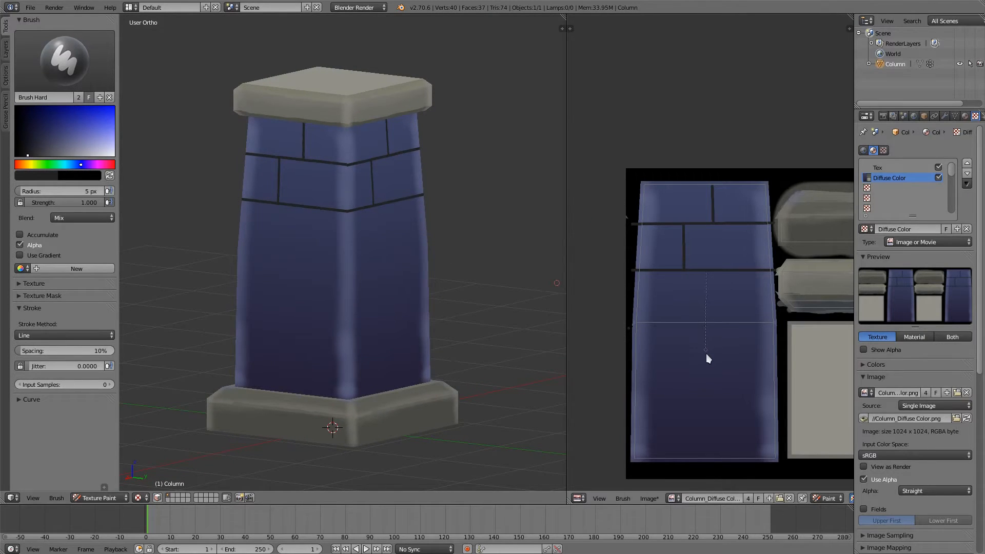
pyautogui.moveTo(706, 358); pyautogui.dragTo(707, 358)
pyautogui.moveTo(632, 363); pyautogui.dragTo(632, 361)
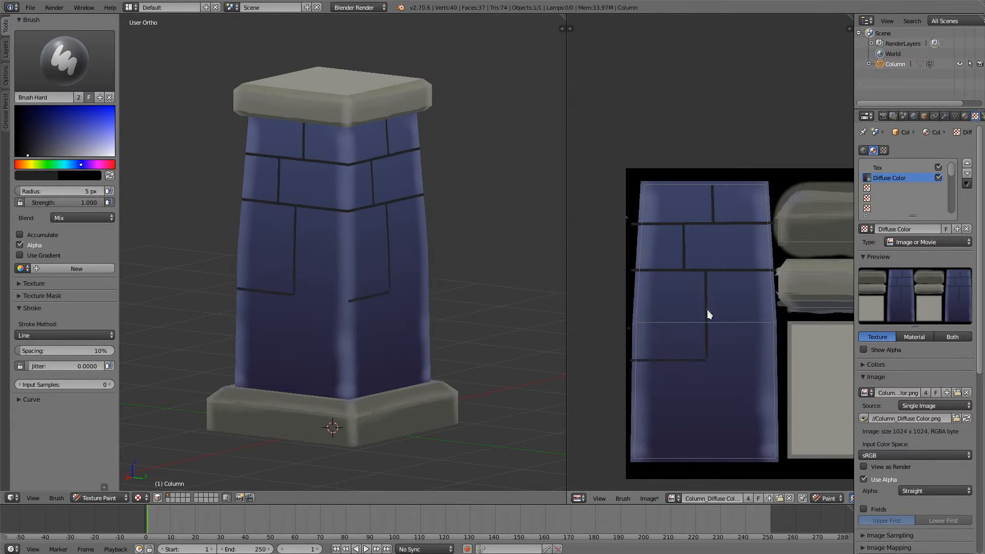
pyautogui.moveTo(778, 317); pyautogui.dragTo(785, 313)
pyautogui.moveTo(410, 296); pyautogui.dragTo(364, 281, button='middle')
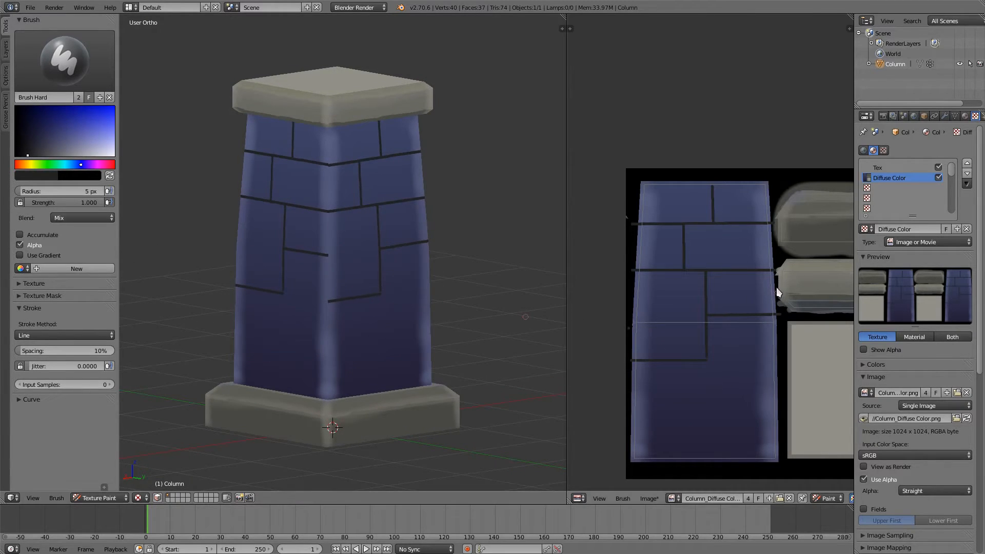
pyautogui.hotkey('ctrl', 'z')
# - Continue the third course's lower horizontal joint straight across to the shaft island's right edge
pyautogui.moveTo(768, 361); pyautogui.dragTo(780, 361)
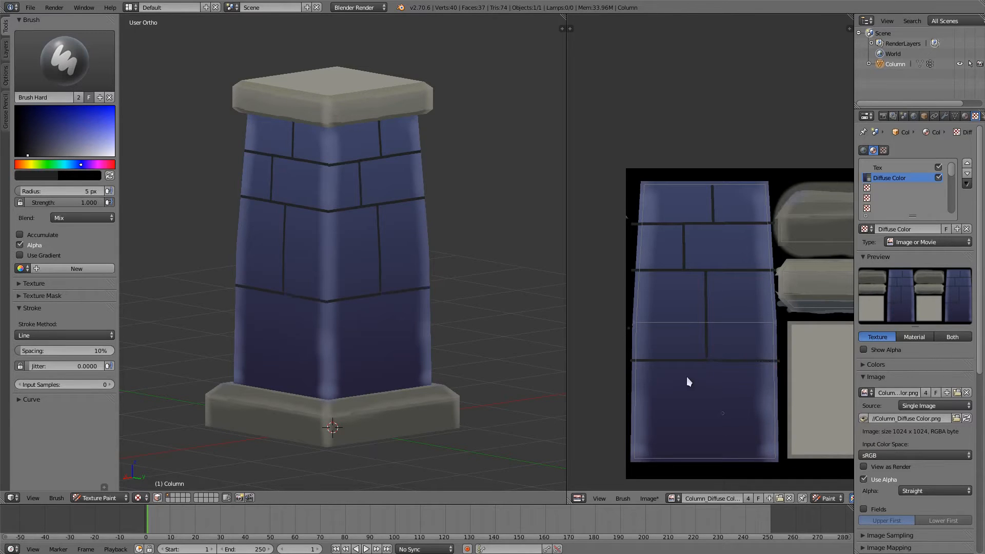
pyautogui.moveTo(412, 343); pyautogui.dragTo(477, 320, button='middle')
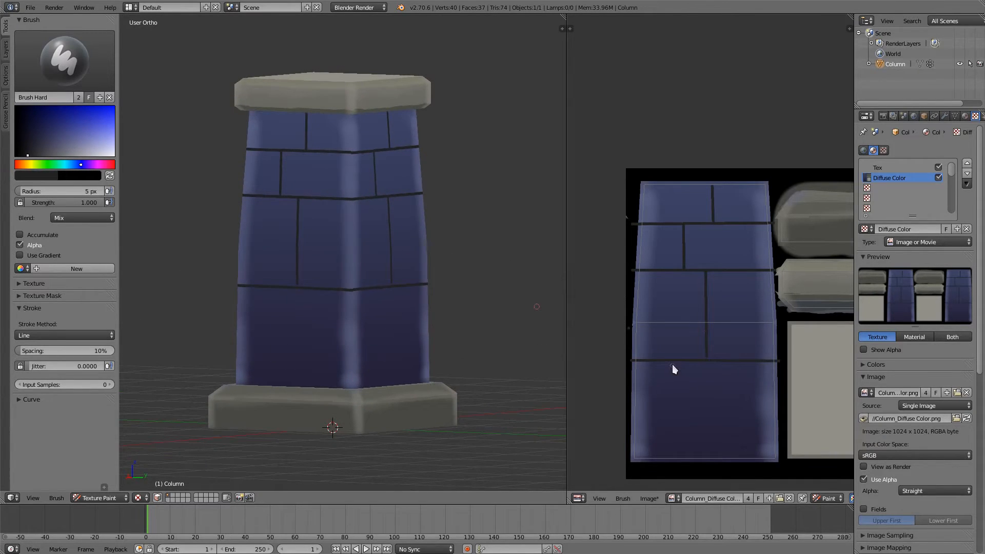
pyautogui.moveTo(661, 395); pyautogui.dragTo(664, 429)
pyautogui.moveTo(717, 399); pyautogui.dragTo(745, 401)
pyautogui.moveTo(748, 427)
pyautogui.mouseDown()
pyautogui.moveTo(776, 430)
pyautogui.moveTo(761, 433)
pyautogui.moveTo(748, 463)
pyautogui.mouseUp()
pyautogui.moveTo(665, 423); pyautogui.dragTo(665, 465)
pyautogui.hotkey('ctrl', 'z')
pyautogui.hotkey('ctrl', 'z')
pyautogui.hotkey('ctrl', 'z')
# - Divide the shaft's lowest section with a horizontal joint and two staggered vertical joints both above and below it
pyautogui.moveTo(730, 412); pyautogui.dragTo(731, 414)
pyautogui.moveTo(666, 414); pyautogui.dragTo(667, 413)
pyautogui.moveTo(758, 414)
pyautogui.mouseDown()
pyautogui.moveTo(786, 415)
pyautogui.moveTo(743, 413)
pyautogui.moveTo(686, 454)
pyautogui.mouseUp()
pyautogui.hotkey('ctrl', 'z')
pyautogui.moveTo(754, 415); pyautogui.dragTo(754, 464)
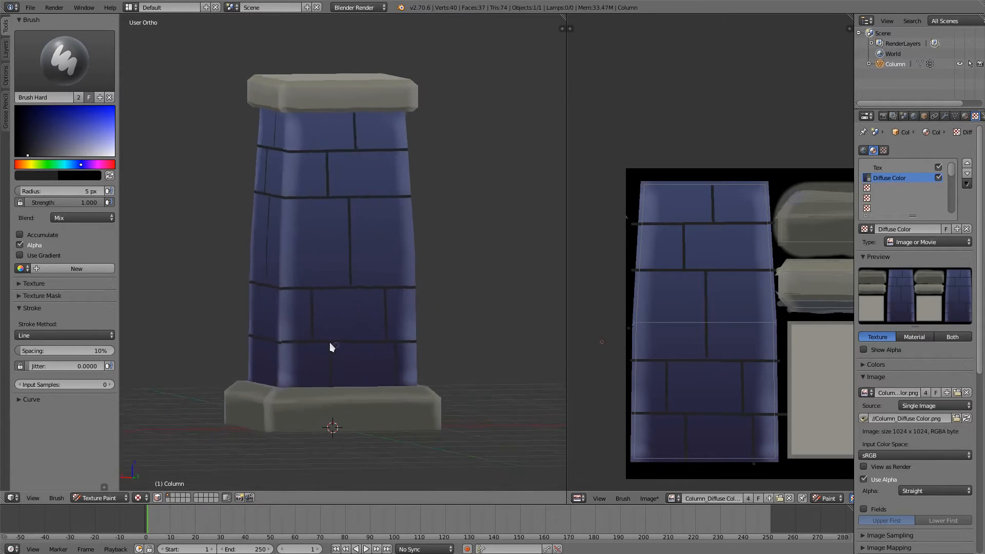
pyautogui.moveTo(330, 345); pyautogui.dragTo(458, 298, button='middle')
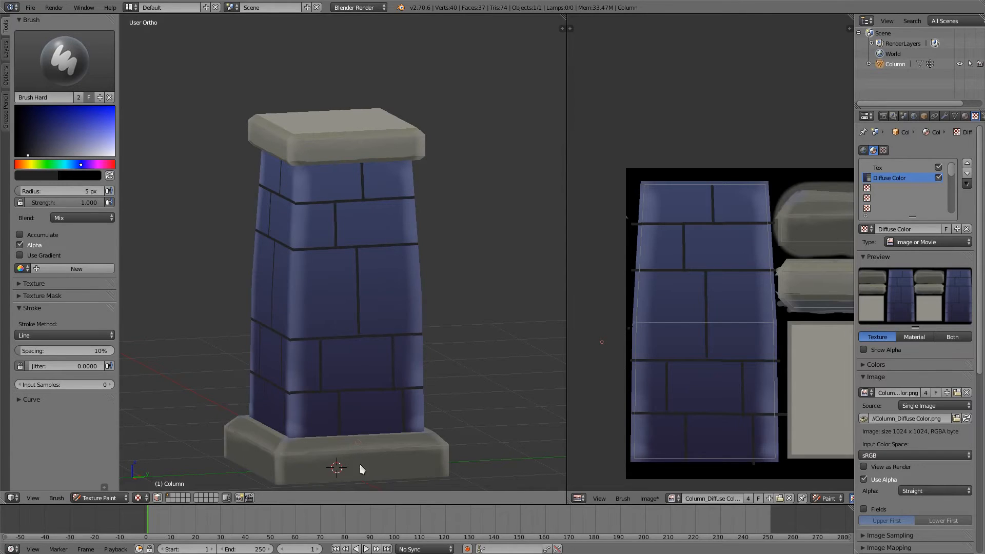
# - Sample the base's dark grey, darken it further, and paint a straight vertical joint down the middle of the base's front in right view
pyautogui.moveTo(765, 324); pyautogui.dragTo(680, 349, button='middle')
pyautogui.moveTo(609, 355); pyautogui.dragTo(611, 356, button='middle')
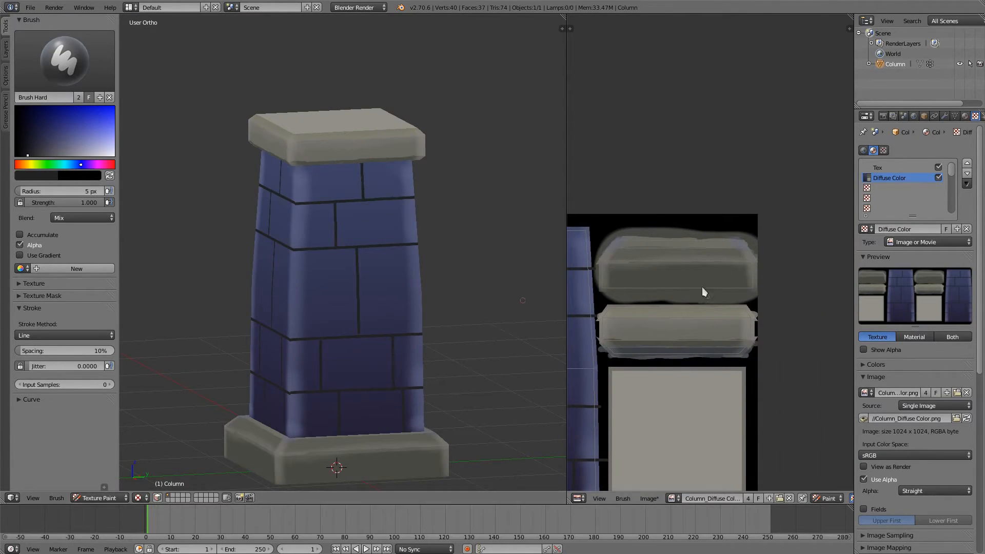
pyautogui.press('s')
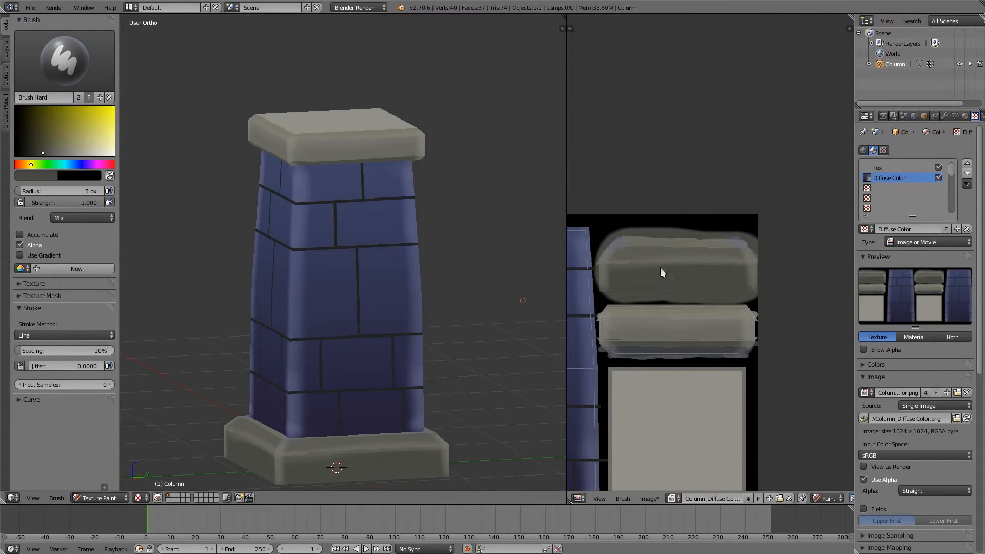
pyautogui.click(36, 155)
pyautogui.moveTo(37, 155); pyautogui.dragTo(32, 154)
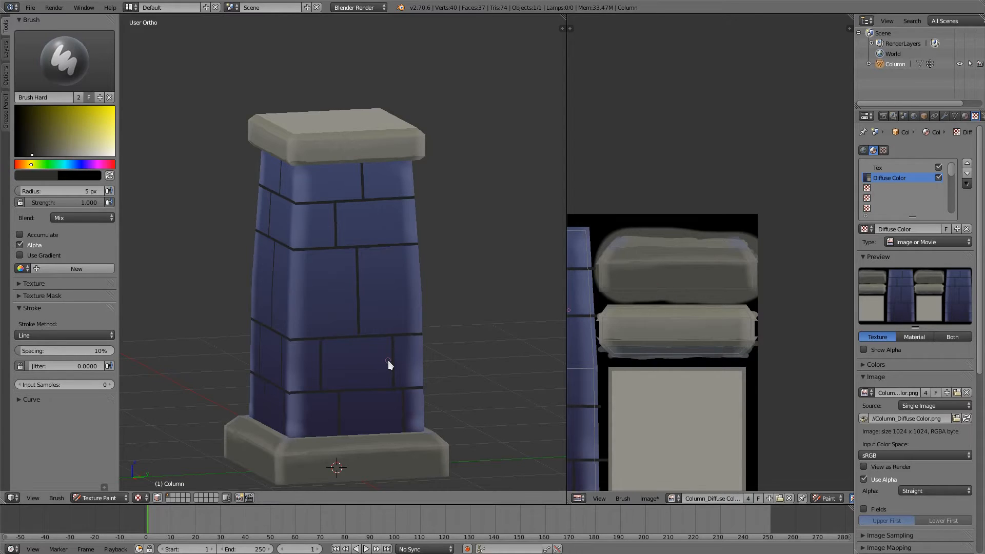
pyautogui.press('KP_3')
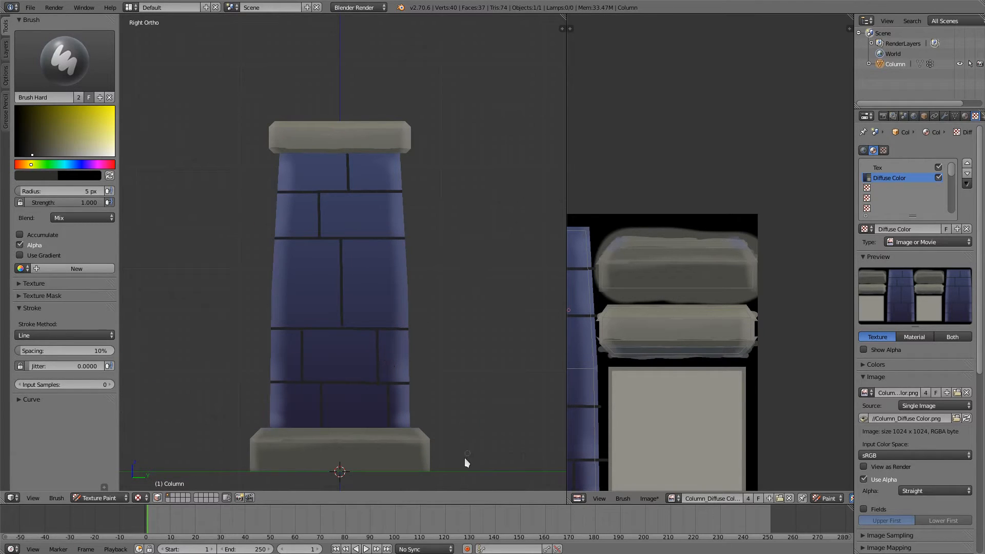
pyautogui.keyDown('shift'); pyautogui.moveTo(368, 408); pyautogui.dragTo(391, 324, button='middle'); pyautogui.keyUp('shift')
pyautogui.keyDown('ctrl'); pyautogui.moveTo(373, 378); pyautogui.dragTo(365, 277, button='middle'); pyautogui.keyUp('ctrl')
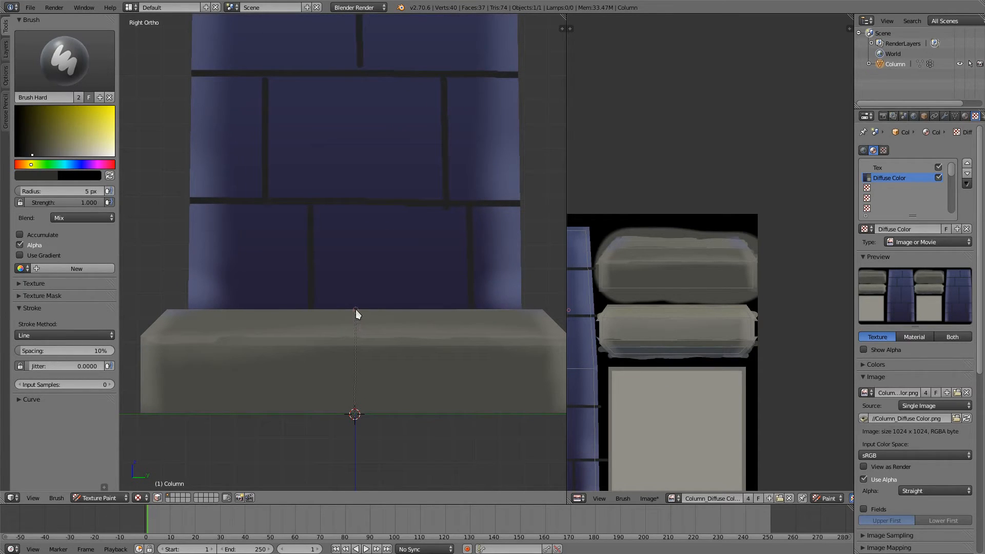
pyautogui.moveTo(355, 310); pyautogui.dragTo(356, 311)
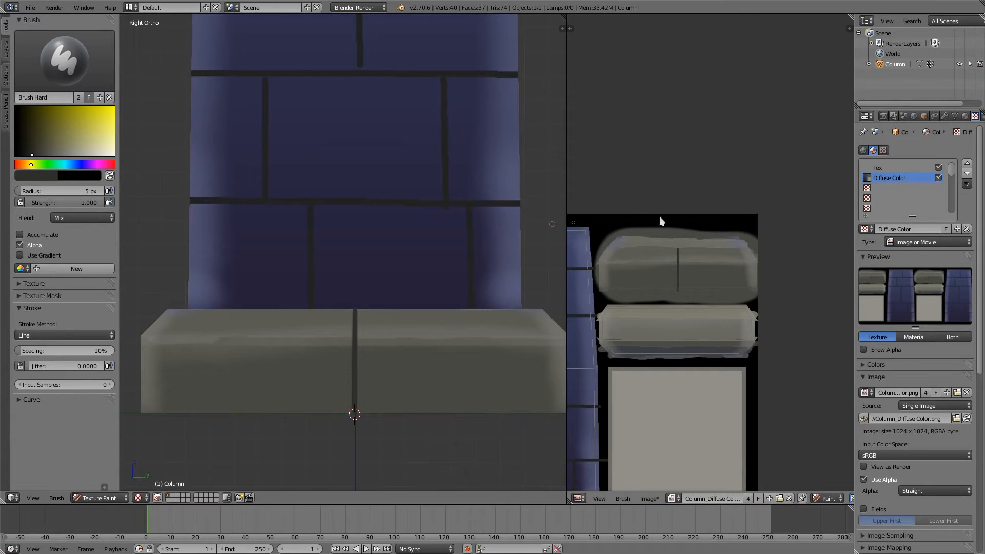
# - Extend the base's centre joint upward past the island's upper edge in the texture image
pyautogui.moveTo(693, 238)
pyautogui.mouseDown(button='middle')
pyautogui.moveTo(690, 266)
pyautogui.moveTo(693, 87)
pyautogui.mouseUp(button='middle')
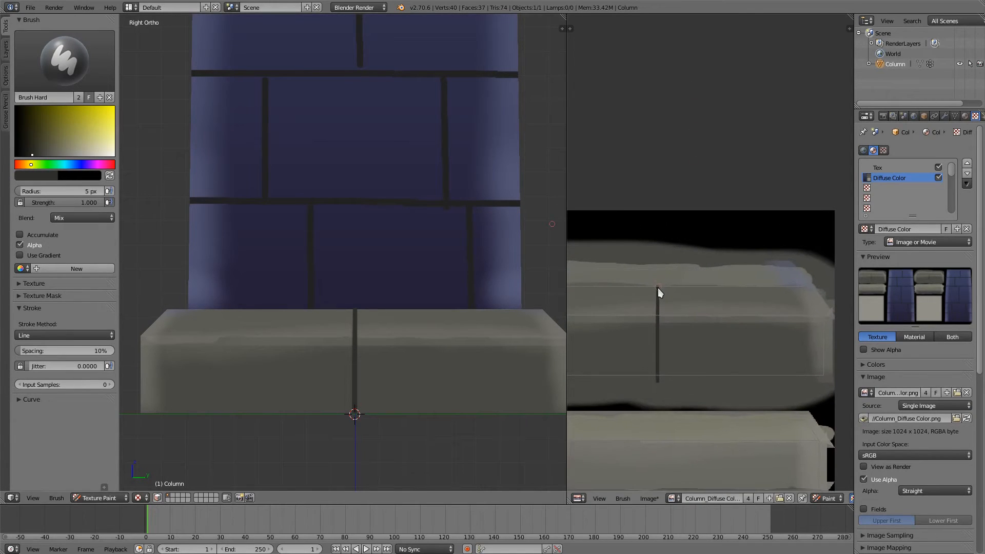
pyautogui.moveTo(658, 251); pyautogui.dragTo(658, 250)
pyautogui.moveTo(386, 296)
pyautogui.keyDown('ctrl'); pyautogui.mouseDown(button='middle')
pyautogui.moveTo(389, 359)
pyautogui.moveTo(409, 411)
pyautogui.moveTo(467, 402)
pyautogui.moveTo(451, 387)
pyautogui.mouseUp(button='middle'); pyautogui.keyUp('ctrl')
pyautogui.moveTo(488, 304); pyautogui.dragTo(474, 343, button='middle')
pyautogui.moveTo(425, 269)
pyautogui.mouseDown(button='middle')
pyautogui.moveTo(440, 286)
pyautogui.moveTo(409, 387)
pyautogui.moveTo(411, 302)
pyautogui.moveTo(423, 318)
pyautogui.mouseUp(button='middle')
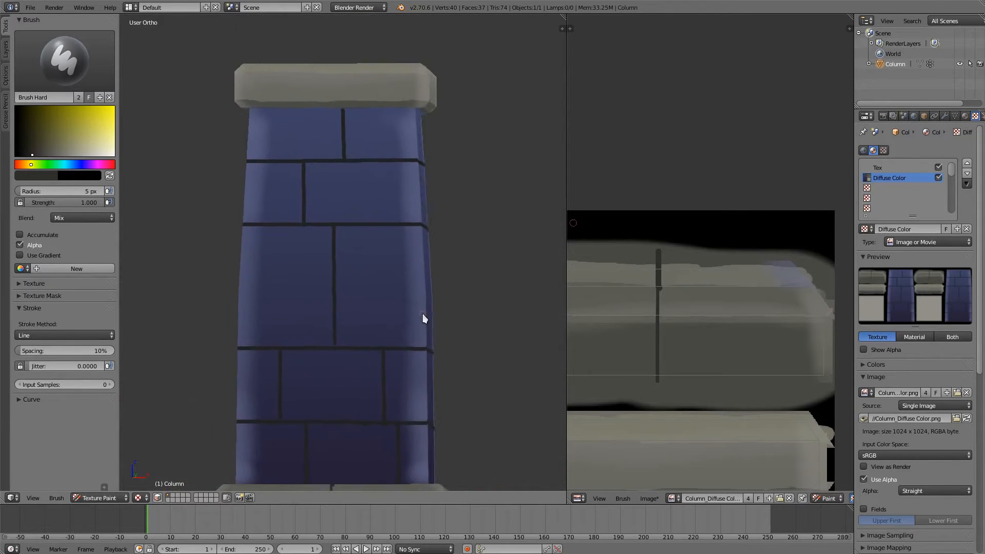
pyautogui.click(76, 69)
pyautogui.click(33, 117)
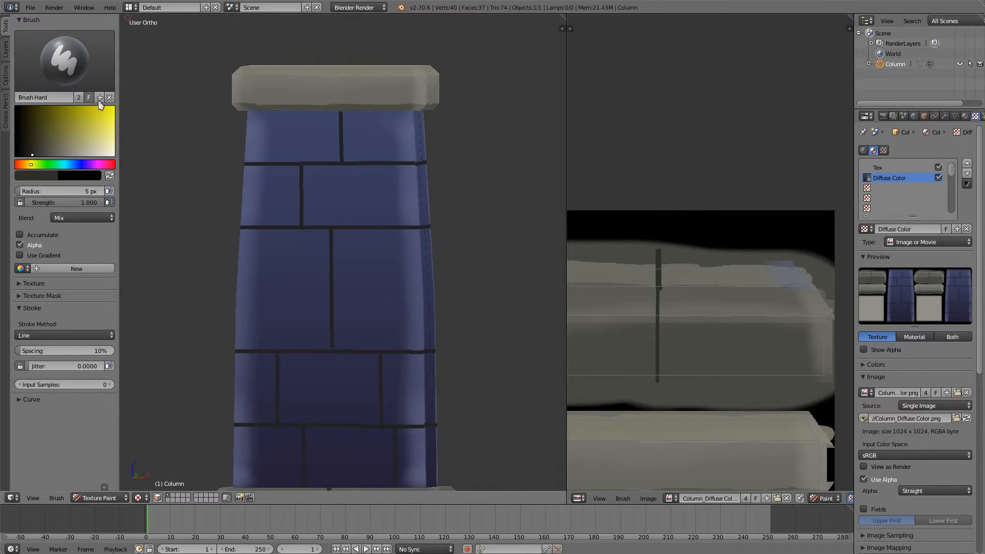
pyautogui.moveTo(324, 243)
pyautogui.mouseDown(button='middle')
pyautogui.moveTo(310, 260)
pyautogui.moveTo(340, 251)
pyautogui.mouseUp(button='middle')
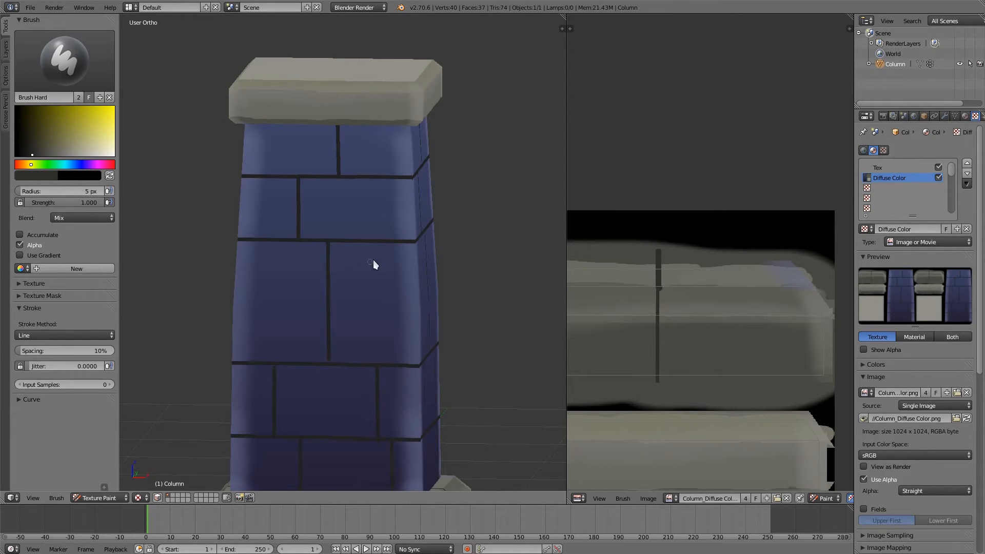
# - Sample the shaft's blue, enlarge the brush radius to 42 px, and shift the colour's hue toward cyan
pyautogui.moveTo(356, 273); pyautogui.dragTo(371, 302, button='middle')
pyautogui.scroll(2, 364, 329)
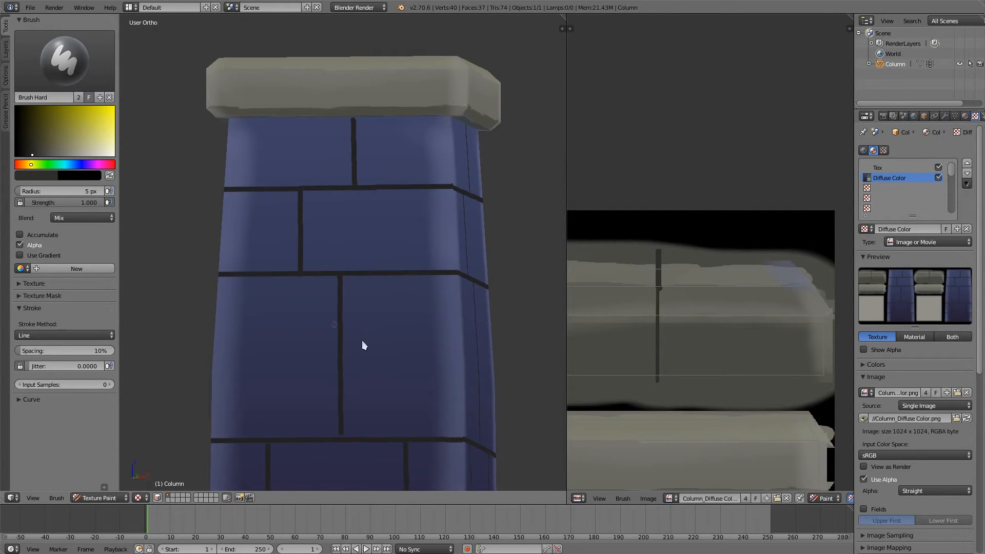
pyautogui.press('s')
pyautogui.press('f')
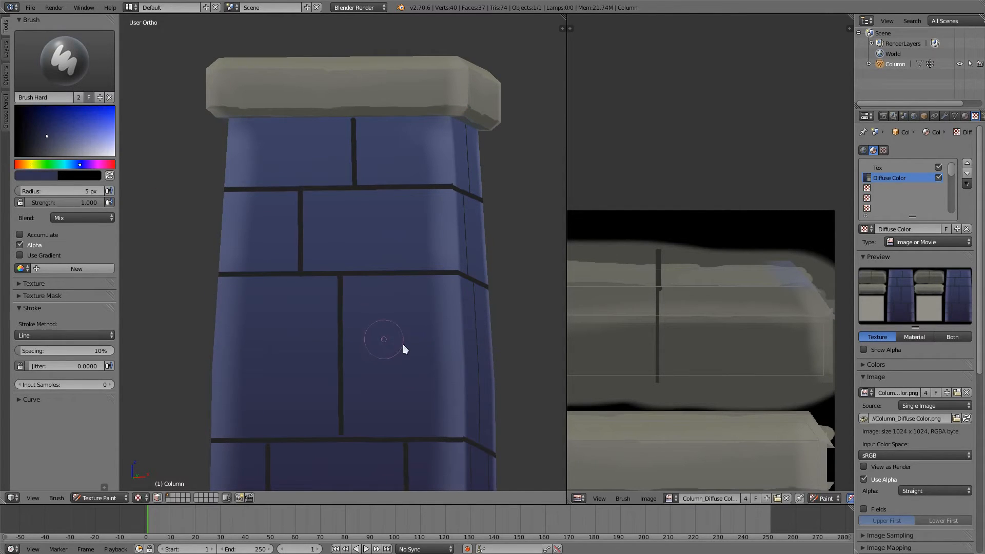
pyautogui.click(402, 344)
pyautogui.moveTo(77, 164); pyautogui.dragTo(73, 167)
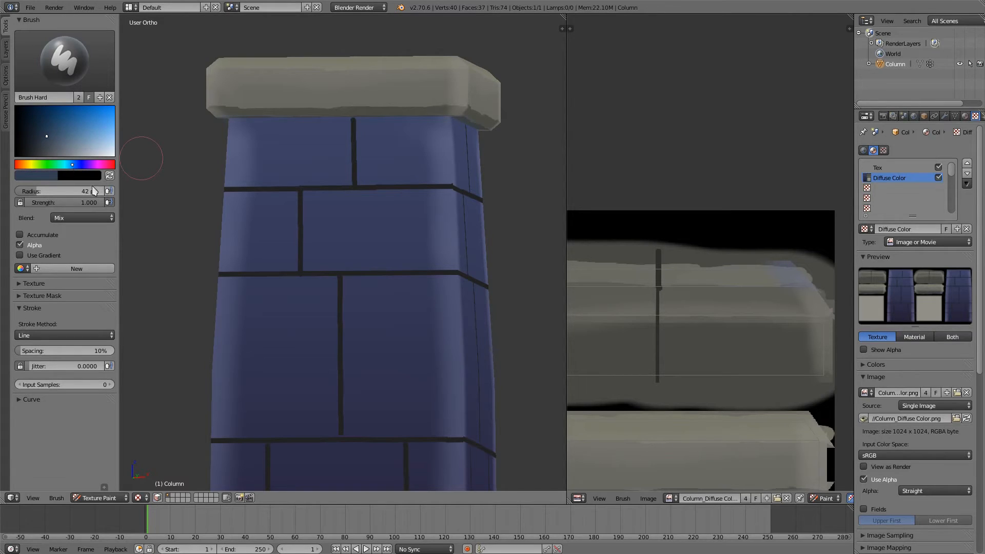
pyautogui.click(368, 309)
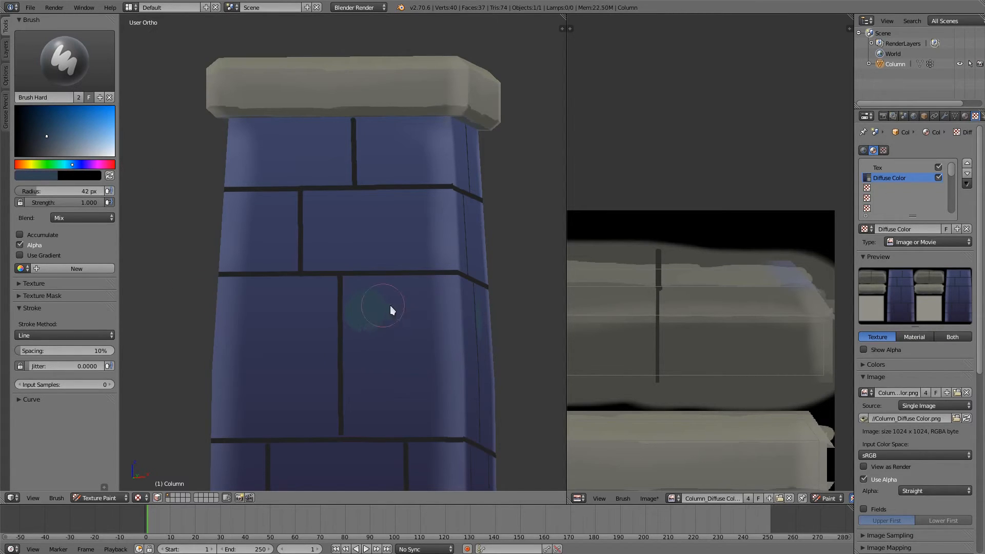
pyautogui.click(403, 359)
pyautogui.click(394, 382)
# - Lower the brush strength to 0.842 and test teal dabs on the shaft's two large bricks, reducing the radius to 20 px
pyautogui.moveTo(73, 204); pyautogui.dragTo(59, 204)
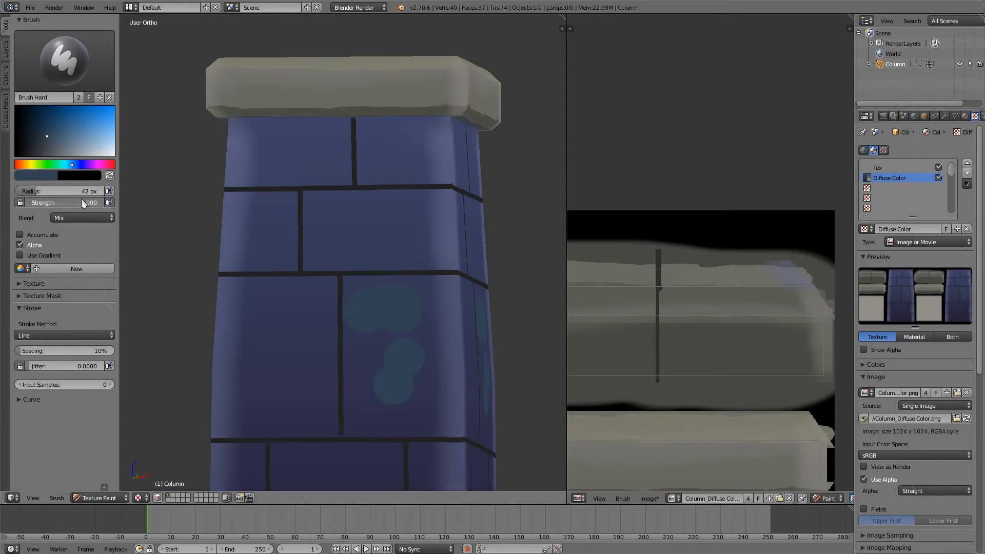
pyautogui.click(380, 390)
pyautogui.click(368, 354)
pyautogui.click(413, 378)
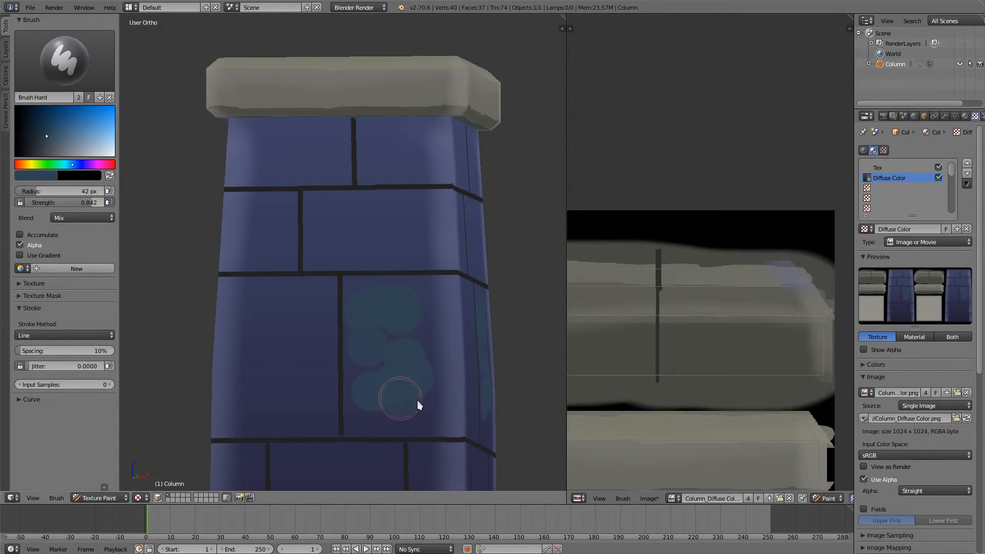
pyautogui.press('f')
pyautogui.click(424, 336)
pyautogui.moveTo(259, 330); pyautogui.dragTo(269, 353)
pyautogui.moveTo(297, 327); pyautogui.dragTo(304, 352, button='middle')
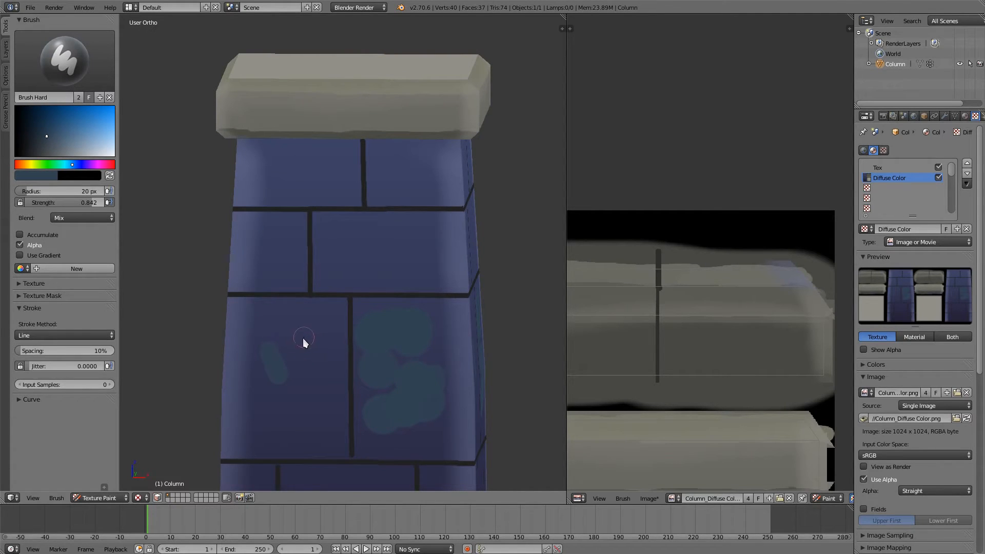
# - Change the stroke method from Line to Space and undo the teal test dabs on the large bricks
pyautogui.click(46, 335)
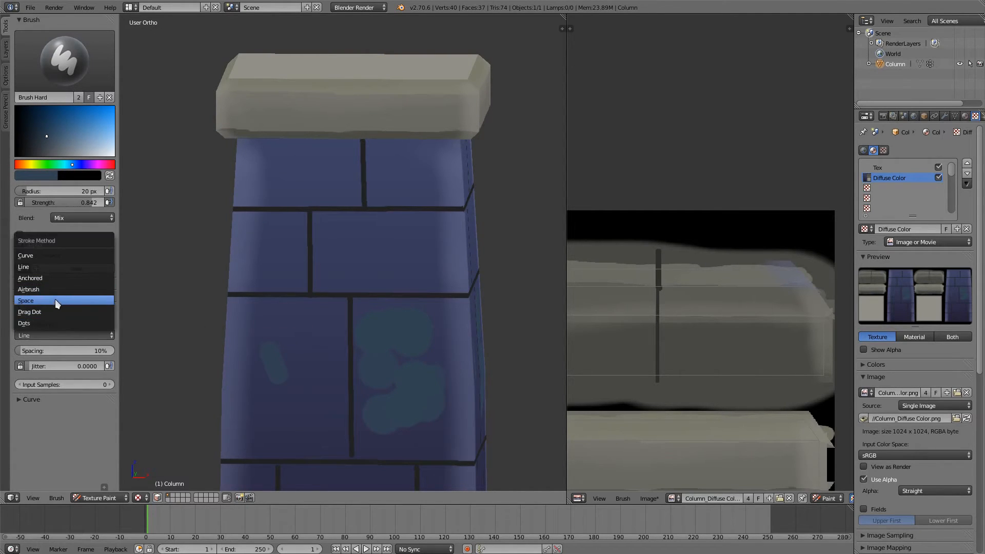
pyautogui.click(54, 300)
pyautogui.hotkey('ctrl', 'z')
pyautogui.hotkey('ctrl', 'z')
pyautogui.hotkey('ctrl', 'z')
pyautogui.hotkey('ctrl', 'z')
pyautogui.hotkey('ctrl', 'z')
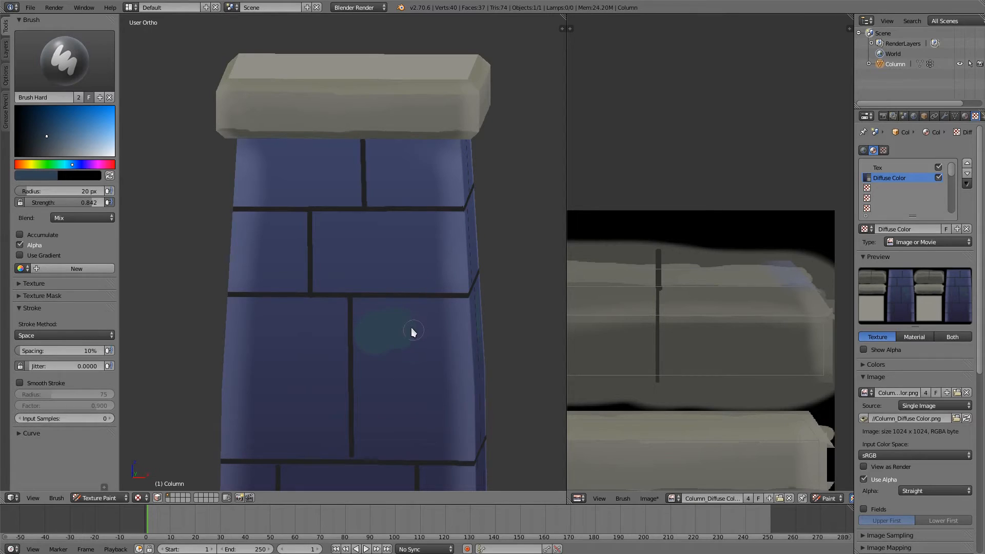
# - Resample the shaft's blue, shift its hue toward cyan, and brush it over the two large bricks with a 35 px radius
pyautogui.press('s')
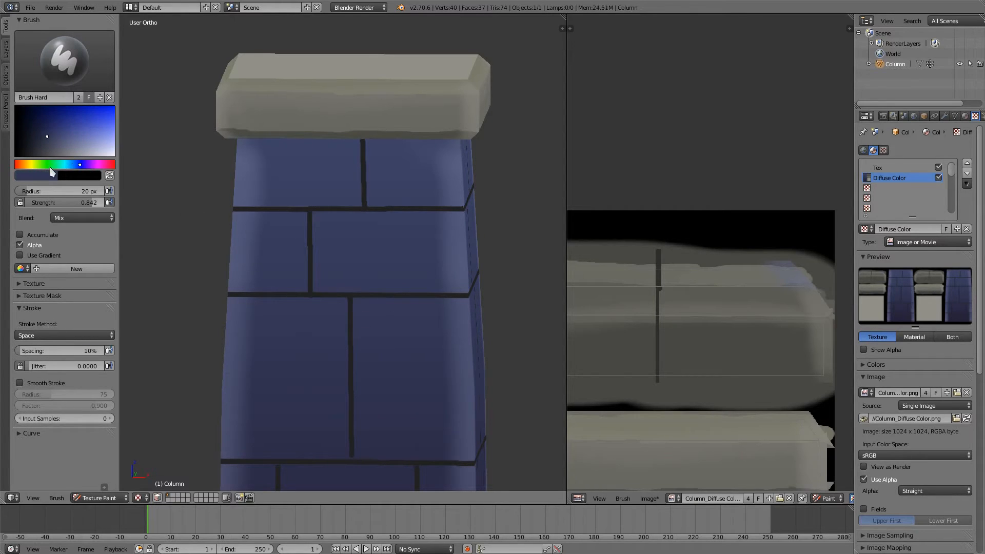
pyautogui.click(72, 164)
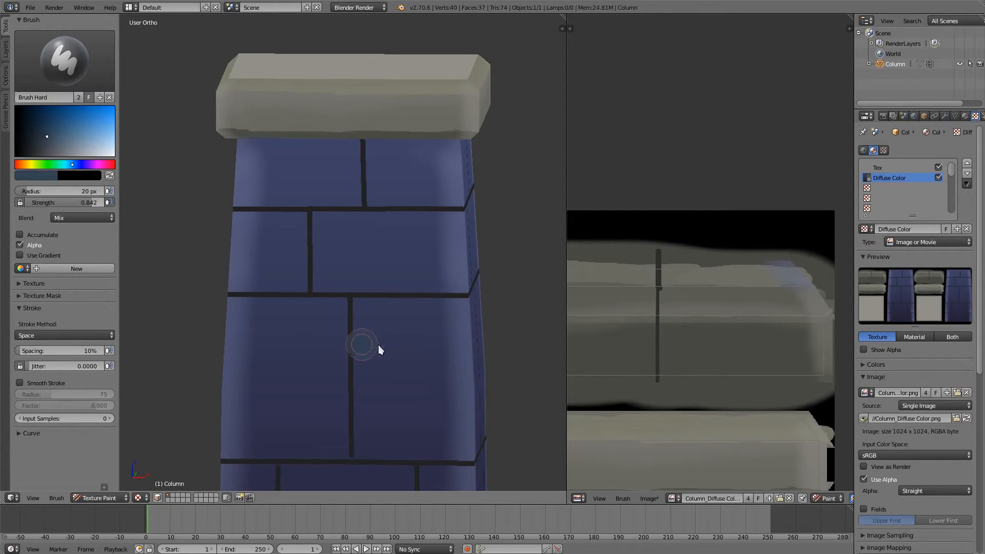
pyautogui.press('f')
pyautogui.moveTo(385, 320)
pyautogui.mouseDown()
pyautogui.moveTo(433, 361)
pyautogui.moveTo(403, 378)
pyautogui.moveTo(445, 409)
pyautogui.moveTo(381, 419)
pyautogui.mouseUp()
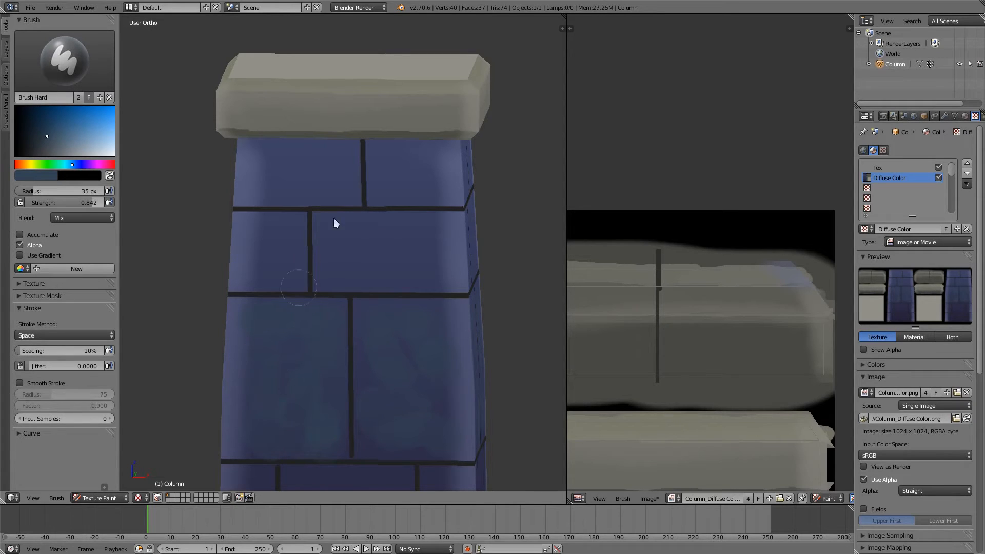
# - Desaturate the brush colour to dark grey and test a 13 px dab on the wide brick of the shaft's second row
pyautogui.click(47, 155)
pyautogui.press('f')
pyautogui.click(395, 252)
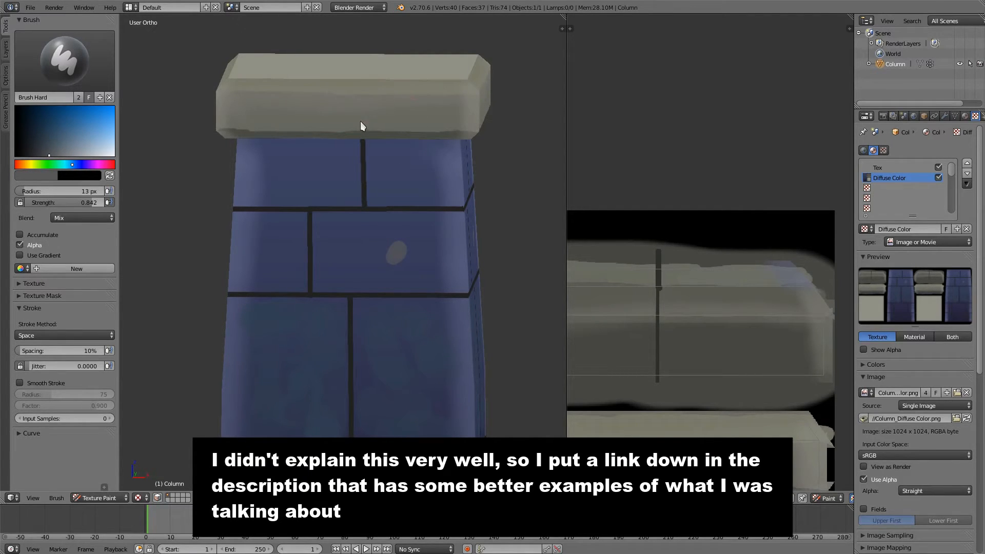
pyautogui.moveTo(384, 119); pyautogui.dragTo(405, 253, button='middle')
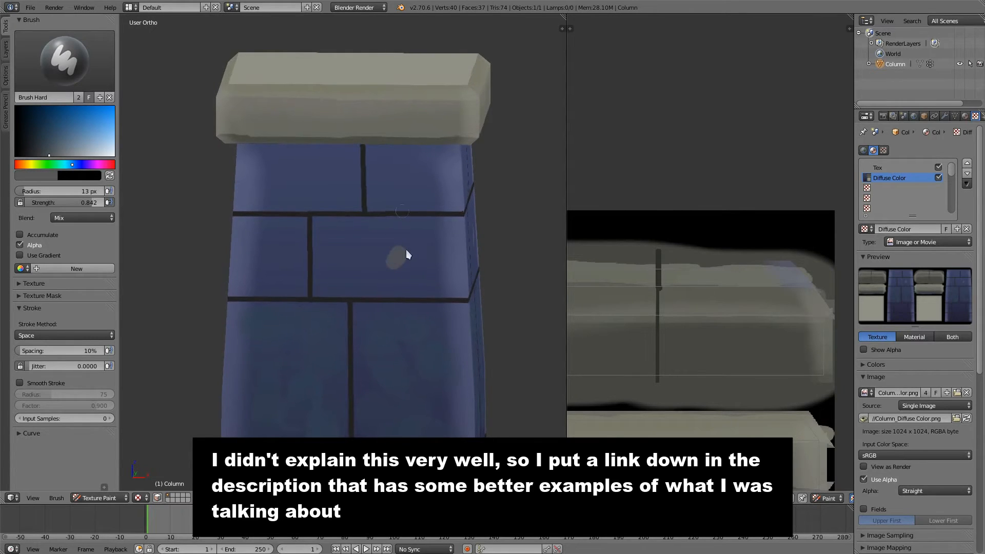
pyautogui.moveTo(406, 288); pyautogui.dragTo(389, 306, button='middle')
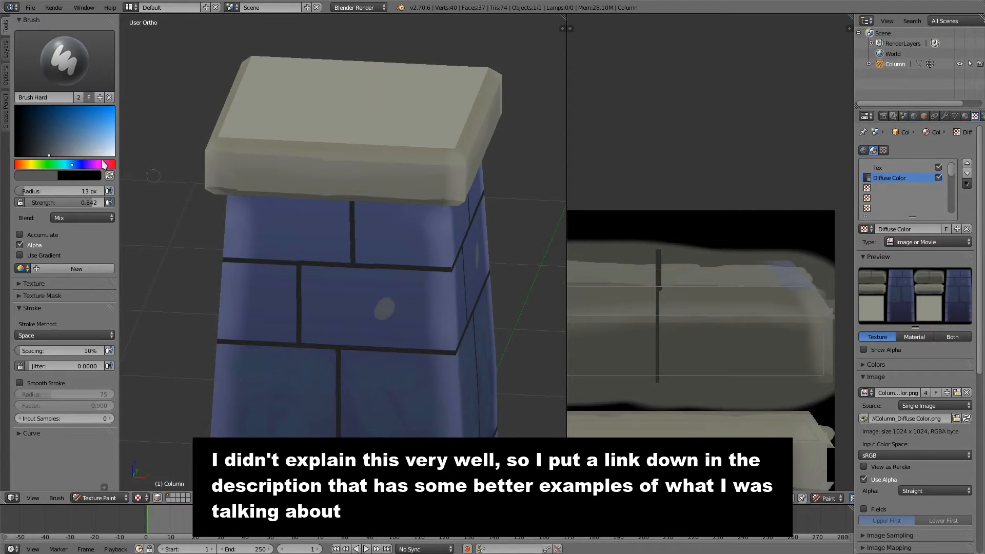
pyautogui.moveTo(313, 149); pyautogui.dragTo(327, 298, button='middle')
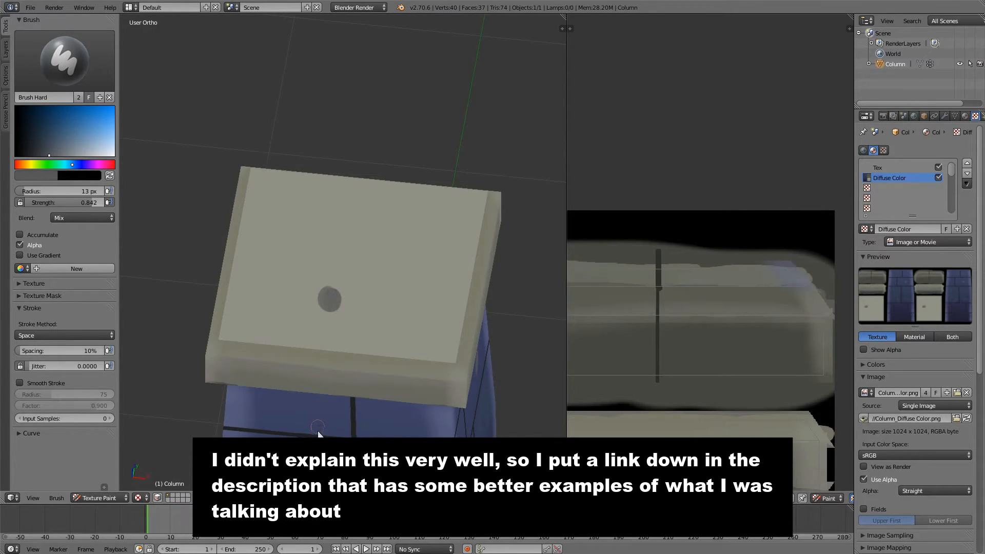
pyautogui.moveTo(321, 411); pyautogui.dragTo(334, 281, button='middle')
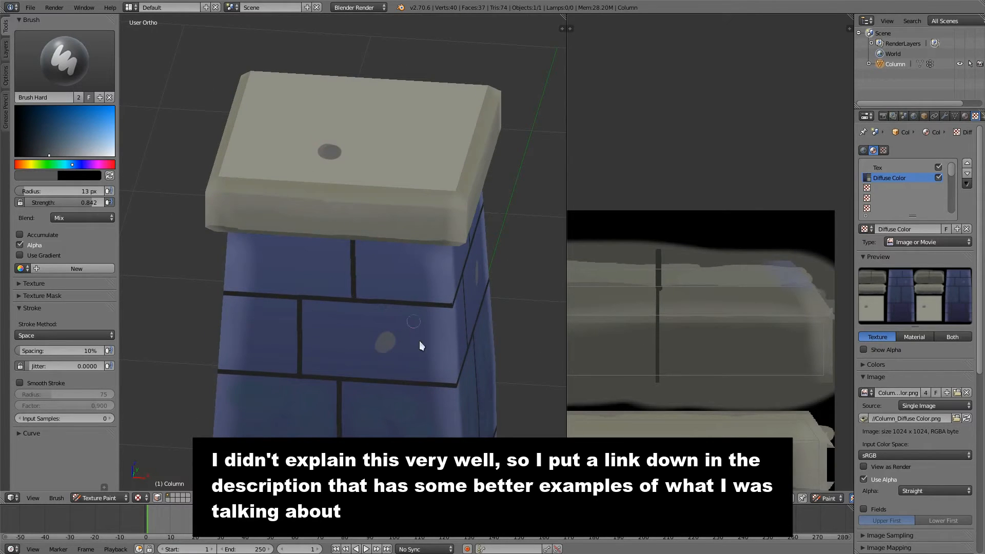
pyautogui.moveTo(364, 393); pyautogui.dragTo(380, 355, button='middle')
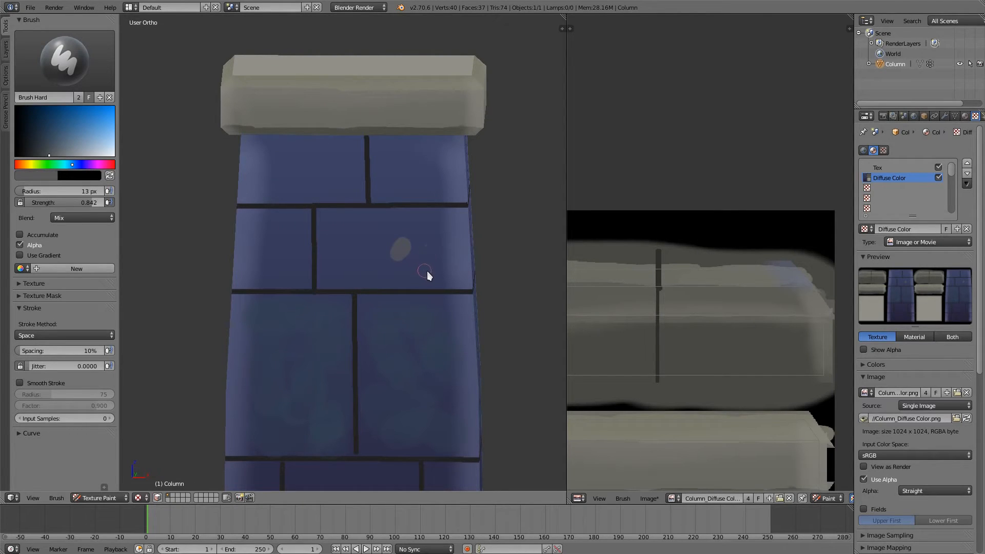
# - Undo the grey test dab, enlarge the radius to 23 px, and mottle the shaft's upper three brick rows with grey dabs
pyautogui.hotkey('ctrl', 'z')
pyautogui.press('f')
pyautogui.click(433, 259)
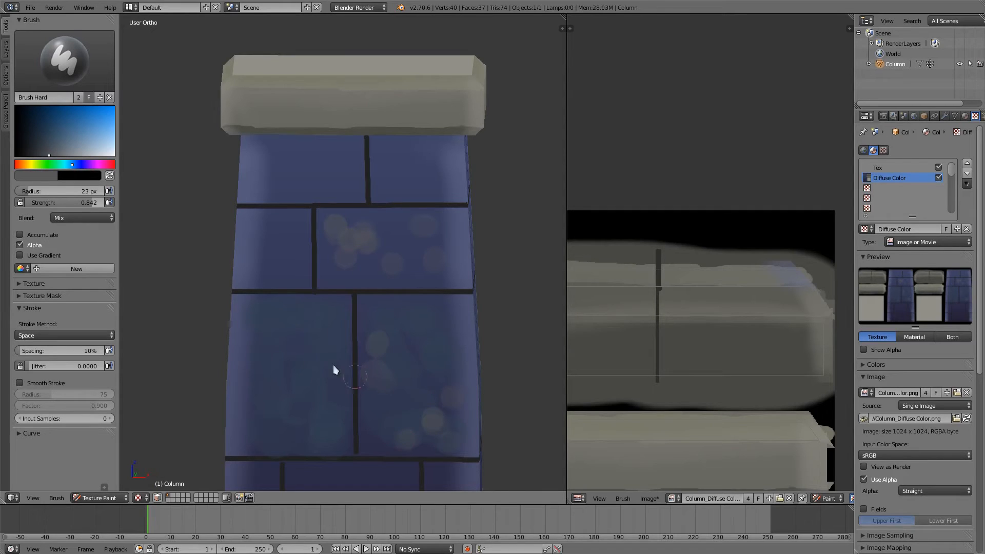
pyautogui.moveTo(329, 426); pyautogui.dragTo(333, 443)
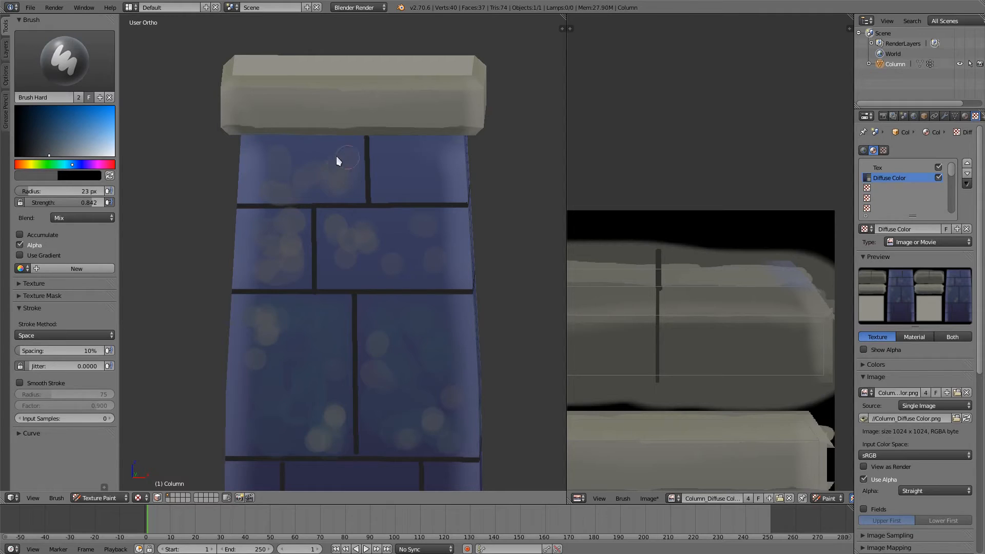
pyautogui.moveTo(346, 157); pyautogui.dragTo(349, 174)
# - Sample a dark bluish grey from the shaft and brush mottled patches over the bricks of its two lowest rows
pyautogui.moveTo(444, 218)
pyautogui.mouseDown(button='middle')
pyautogui.moveTo(425, 370)
pyautogui.moveTo(405, 213)
pyautogui.mouseUp(button='middle')
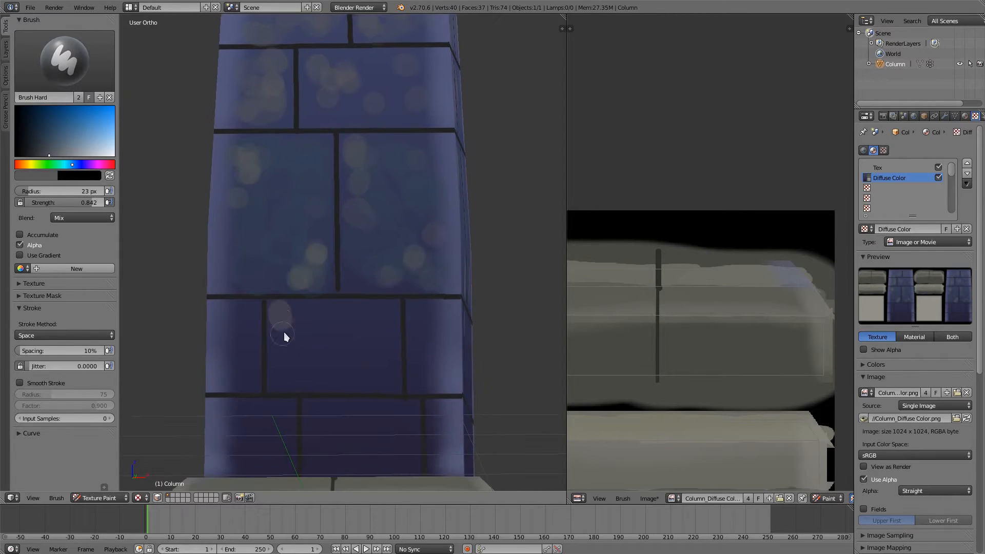
pyautogui.press('s')
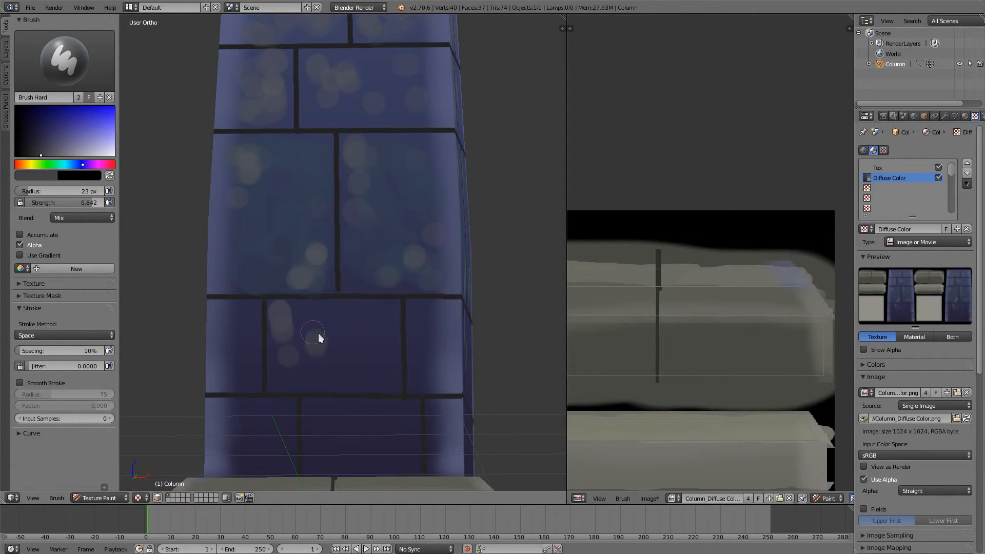
pyautogui.moveTo(302, 337)
pyautogui.mouseDown()
pyautogui.moveTo(328, 314)
pyautogui.moveTo(376, 337)
pyautogui.moveTo(381, 372)
pyautogui.mouseUp()
pyautogui.moveTo(241, 329)
pyautogui.mouseDown()
pyautogui.moveTo(251, 364)
pyautogui.moveTo(222, 374)
pyautogui.mouseUp()
pyautogui.moveTo(242, 416); pyautogui.dragTo(270, 421)
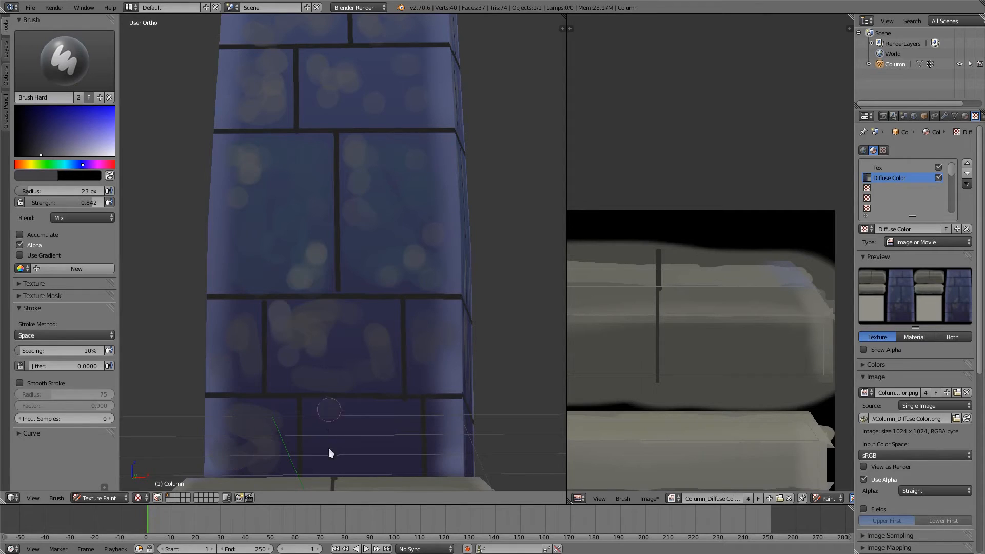
pyautogui.moveTo(317, 417); pyautogui.dragTo(380, 442)
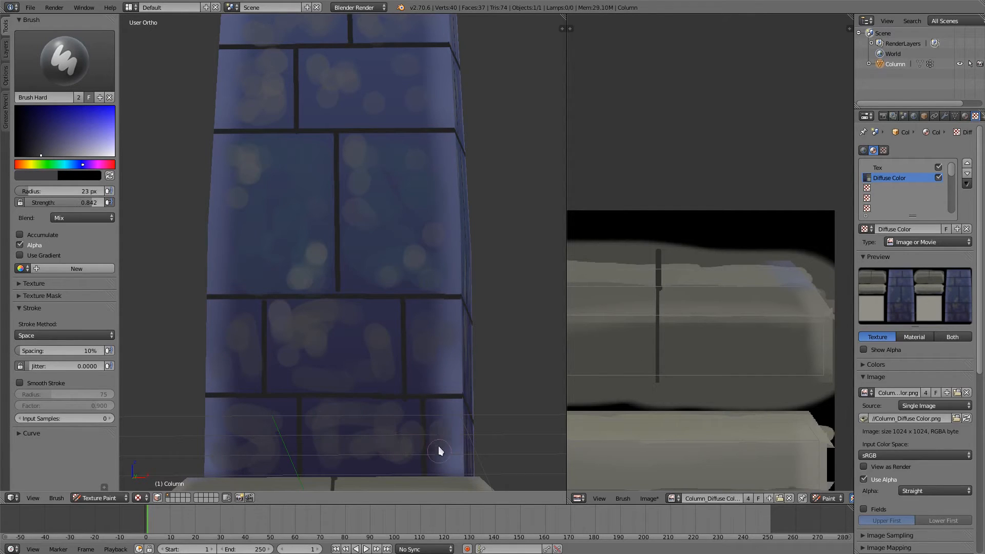
pyautogui.moveTo(439, 447); pyautogui.dragTo(438, 437)
# - Sample a blue from the shaft and add blue patches among the grey mottling on the two lowest brick rows
pyautogui.press('s')
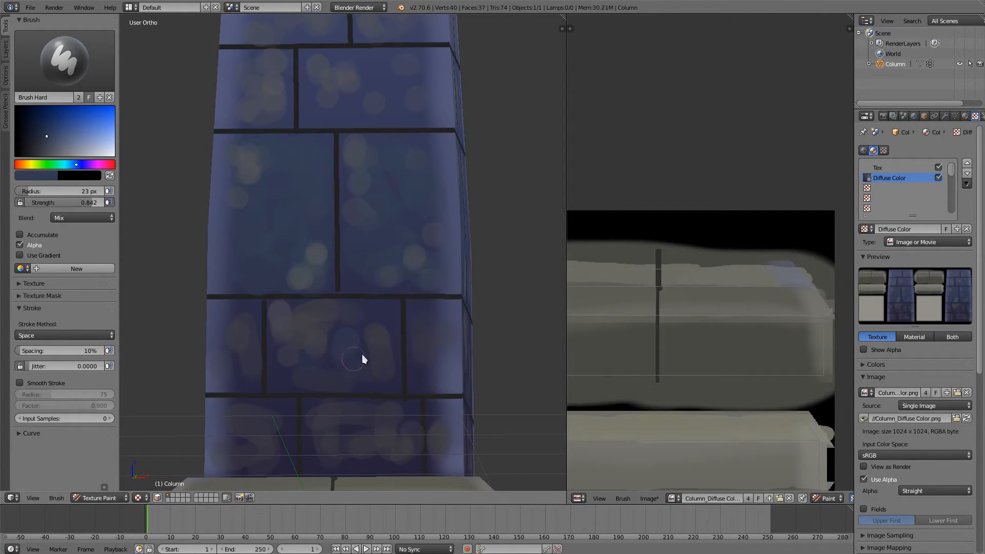
pyautogui.moveTo(424, 362); pyautogui.dragTo(440, 370)
pyautogui.moveTo(239, 353)
pyautogui.mouseDown()
pyautogui.moveTo(253, 427)
pyautogui.moveTo(282, 445)
pyautogui.moveTo(327, 439)
pyautogui.mouseUp()
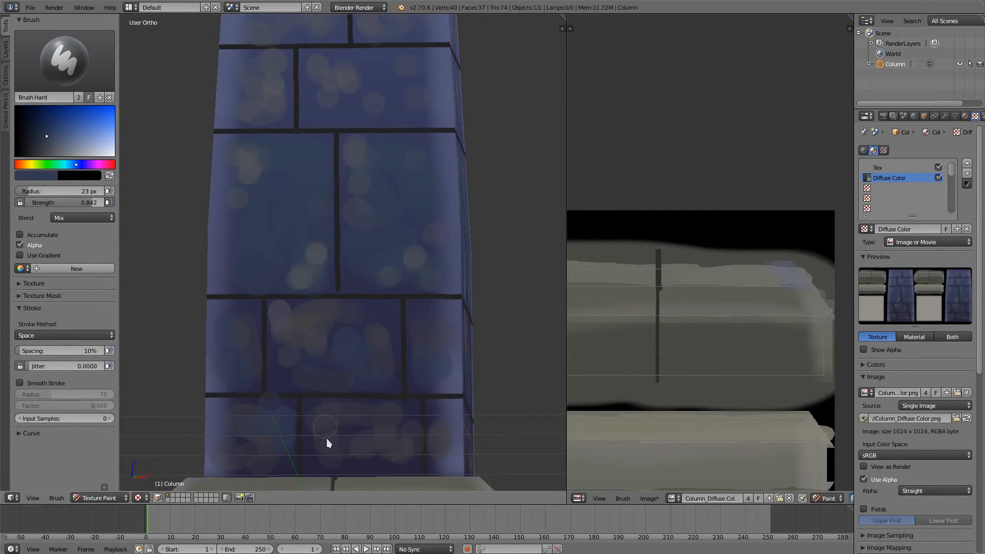
# - Change the brush colour to a dark orange-brown and dab it on the middle brick of the shaft's lowest row
pyautogui.click(24, 164)
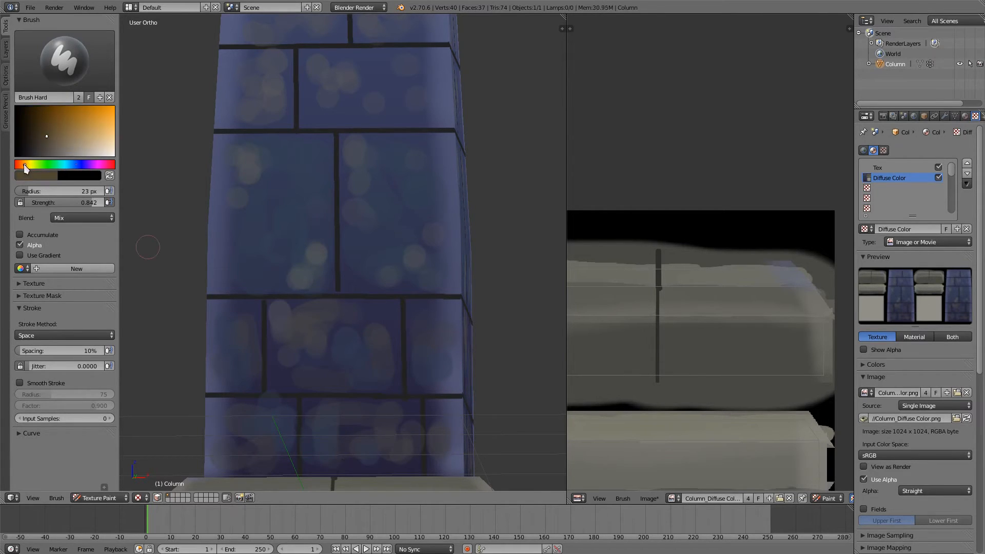
pyautogui.click(44, 130)
pyautogui.click(354, 435)
# - Shift the brush to a more saturated reddish orange and dab rusty accents on the large bricks and the second row's wide brick
pyautogui.click(21, 164)
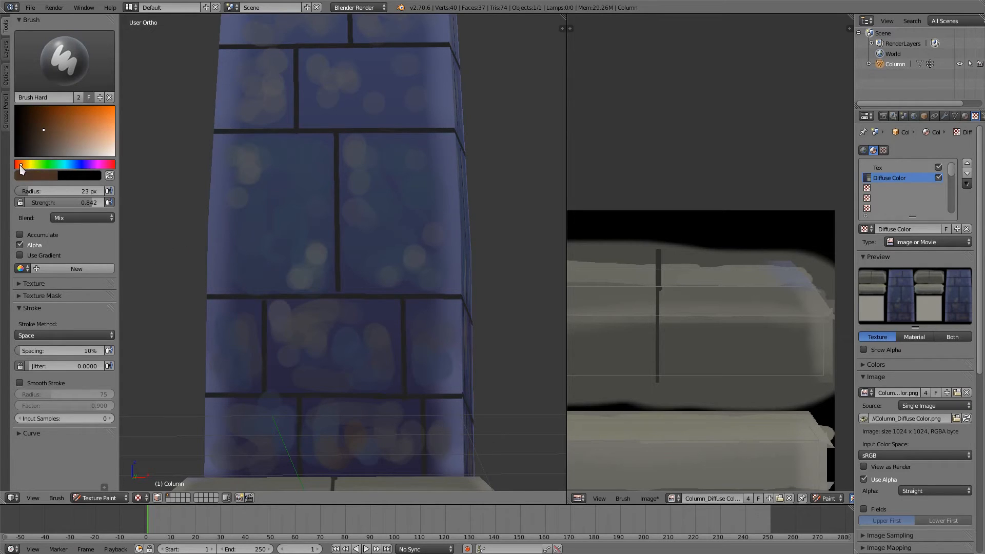
pyautogui.click(58, 124)
pyautogui.moveTo(226, 278); pyautogui.dragTo(233, 270)
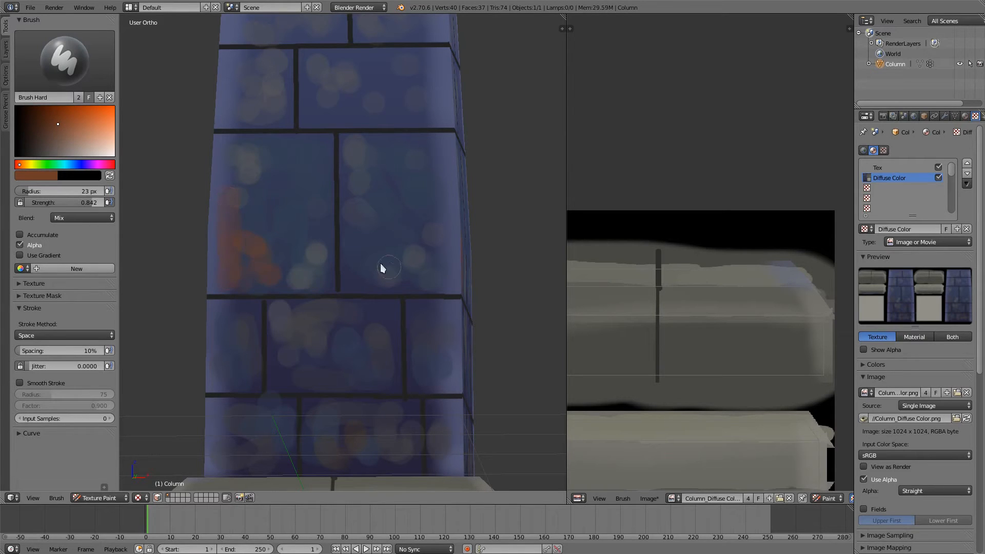
pyautogui.moveTo(418, 185); pyautogui.dragTo(345, 214, button='middle')
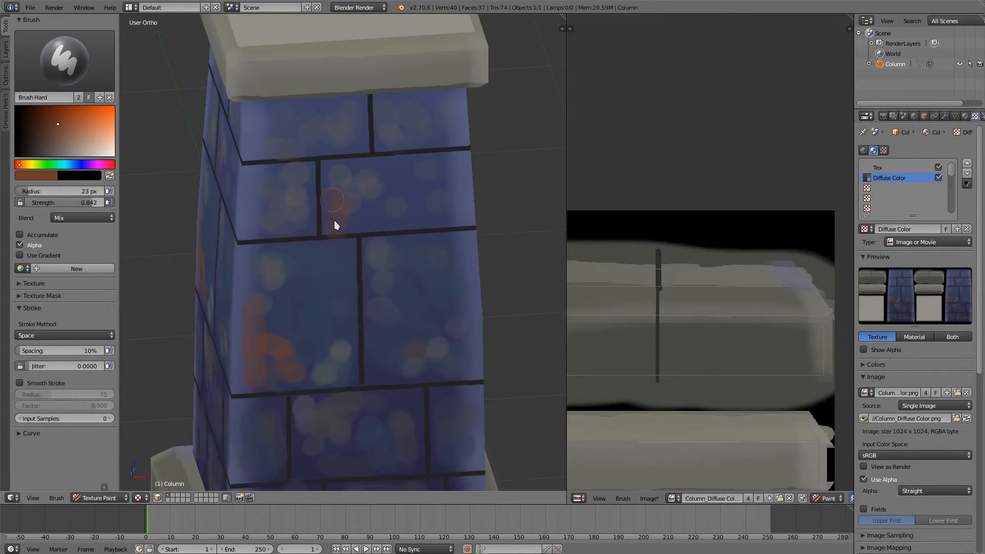
# - Sample the cap's grey, darken it, and dab mottling along the cap's front face
pyautogui.moveTo(404, 149); pyautogui.dragTo(347, 190, button='middle')
pyautogui.press('s')
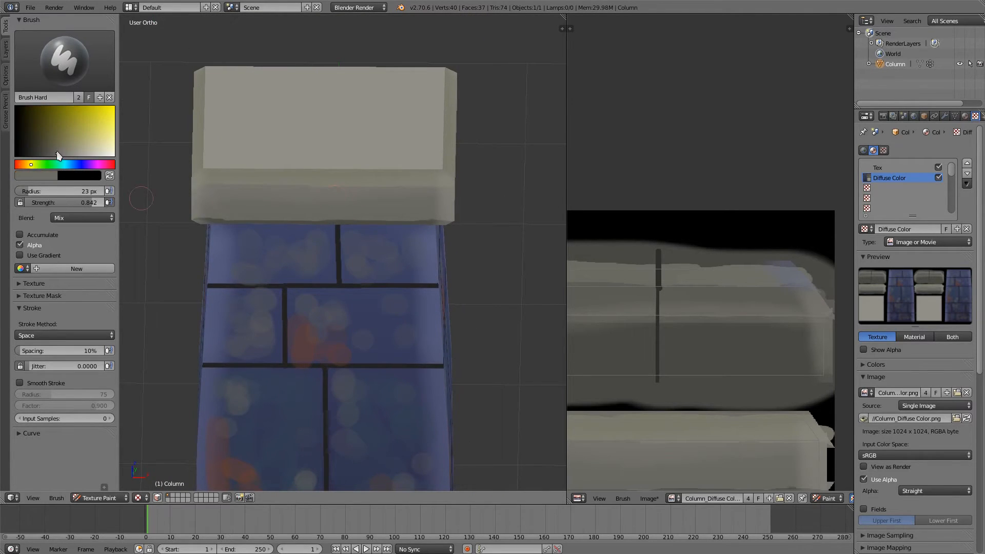
pyautogui.moveTo(57, 152); pyautogui.dragTo(49, 153)
pyautogui.click(368, 207)
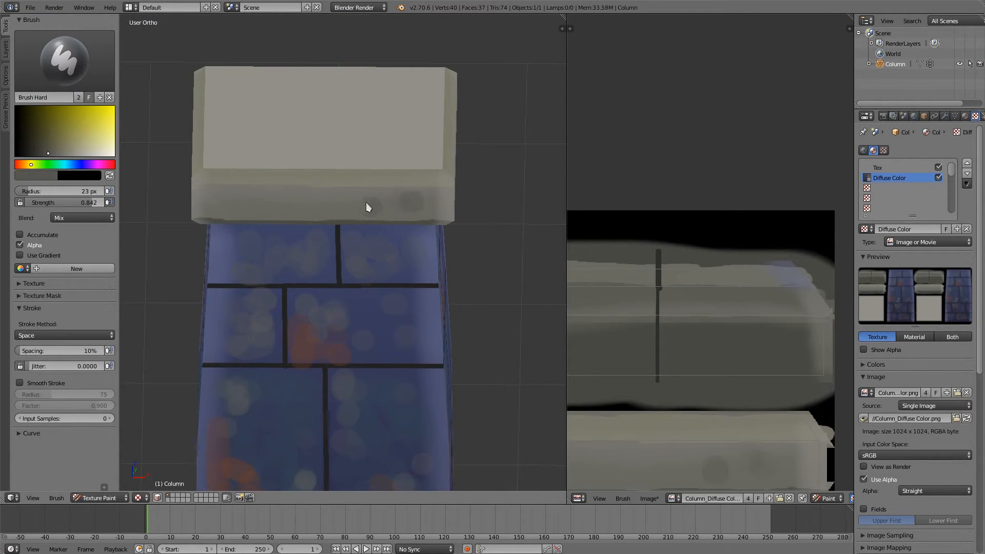
pyautogui.moveTo(317, 204); pyautogui.dragTo(243, 200)
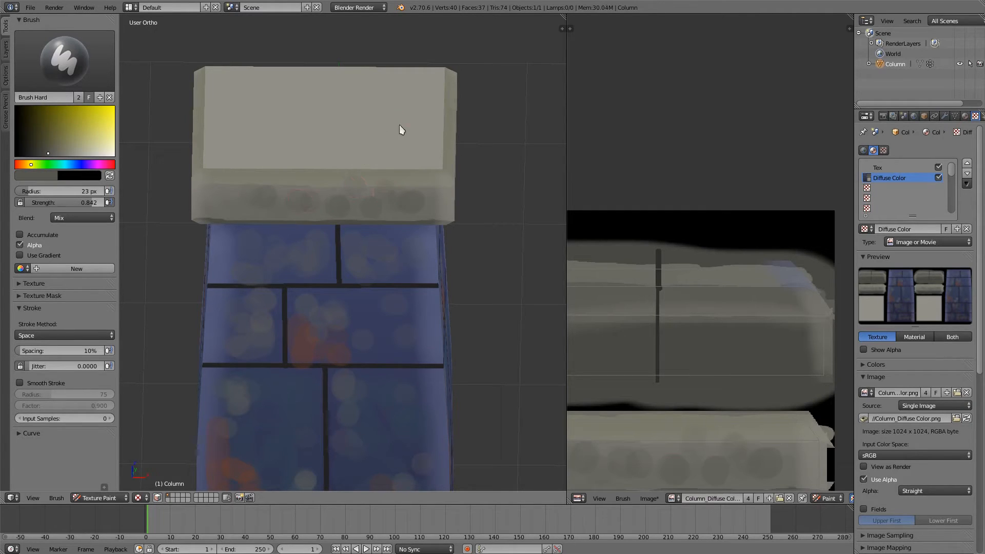
# - Enlarge the brush radius to 39 px and dab dark grey blotches near the front right corner of the cap's top face
pyautogui.moveTo(400, 124); pyautogui.dragTo(393, 158, button='middle')
pyautogui.press('f')
pyautogui.click(366, 249)
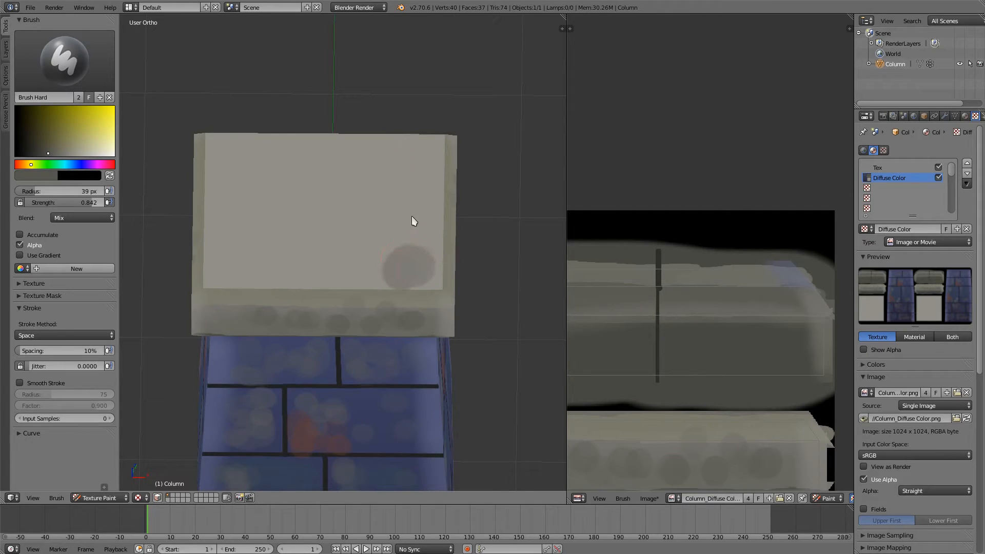
pyautogui.moveTo(412, 217); pyautogui.dragTo(416, 233)
pyautogui.moveTo(385, 248); pyautogui.dragTo(356, 252)
pyautogui.click(366, 211)
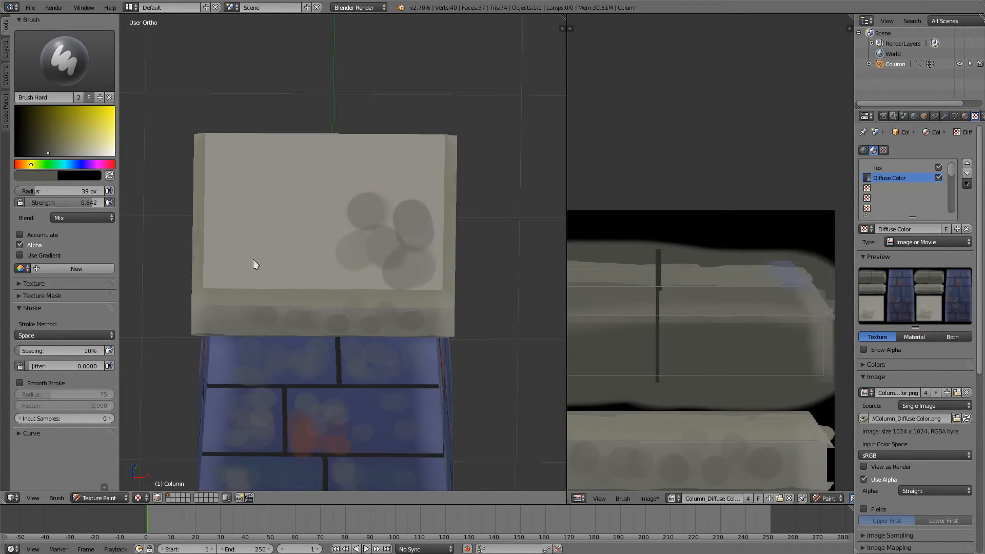
# - Continue the dark grey blotches along the remaining edges of the cap's top face, leaving its centre light
pyautogui.moveTo(254, 260); pyautogui.dragTo(166, 291, button='middle')
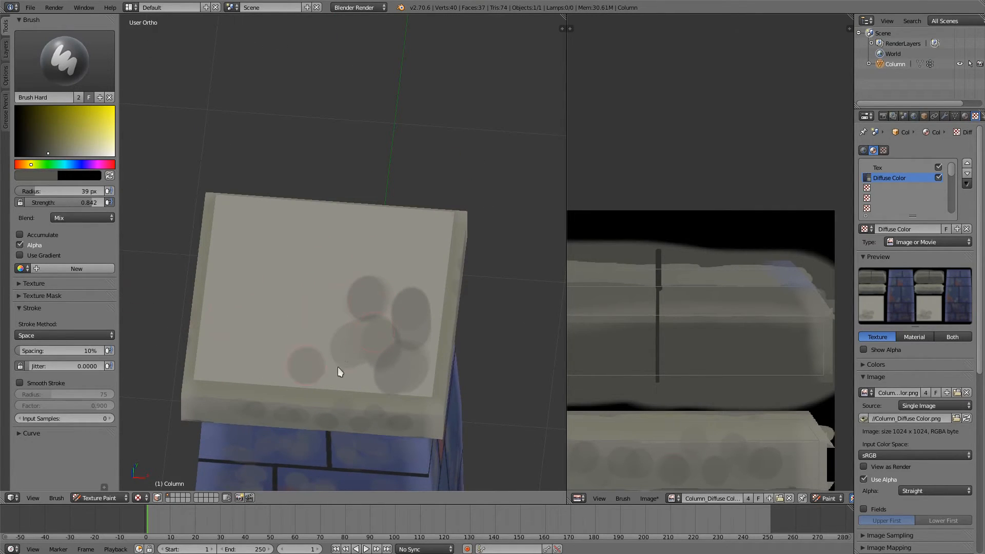
pyautogui.click(255, 365)
pyautogui.moveTo(233, 305); pyautogui.dragTo(243, 331)
pyautogui.moveTo(277, 331); pyautogui.dragTo(281, 333)
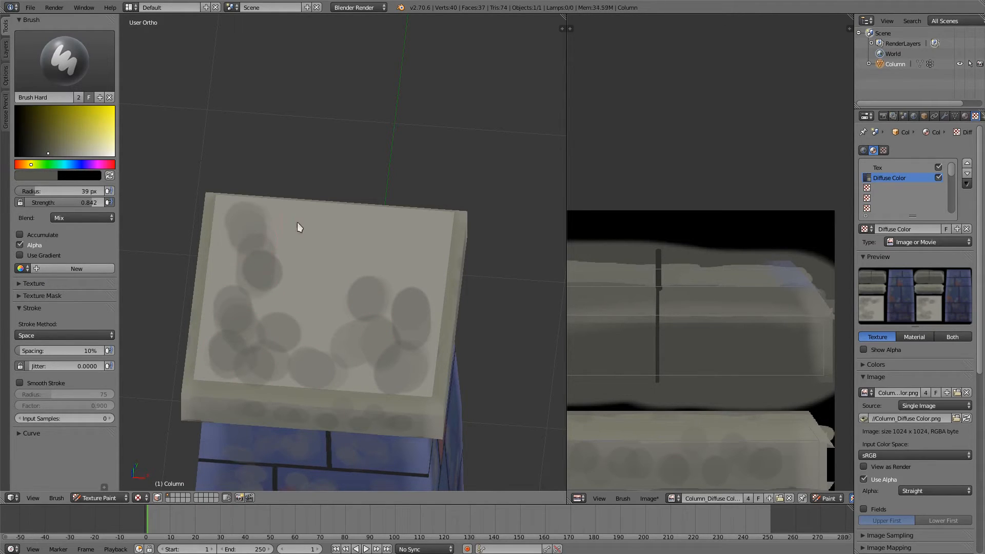
pyautogui.moveTo(420, 238)
pyautogui.mouseDown()
pyautogui.moveTo(385, 231)
pyautogui.moveTo(424, 280)
pyautogui.mouseUp()
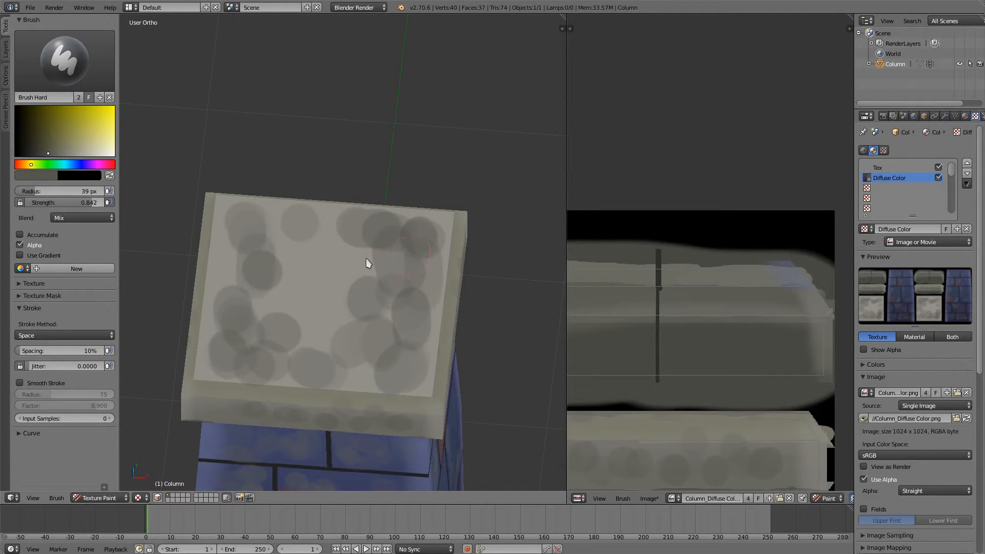
# - Add grey blotches along the cap top's rear edge and centre, and blend its left-side blotches with a sampled lighter grey
pyautogui.click(337, 238)
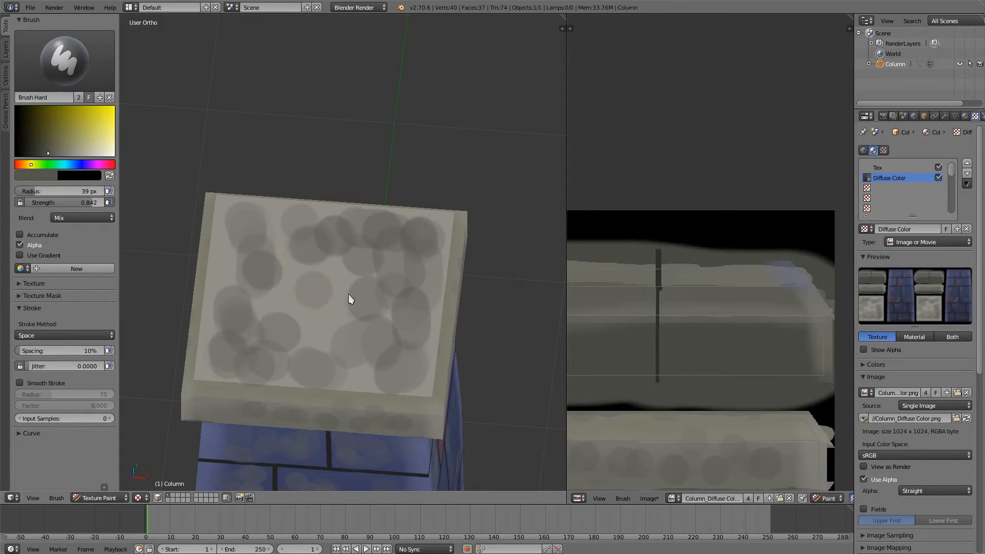
pyautogui.moveTo(349, 294); pyautogui.dragTo(340, 272, button='middle')
pyautogui.press('s')
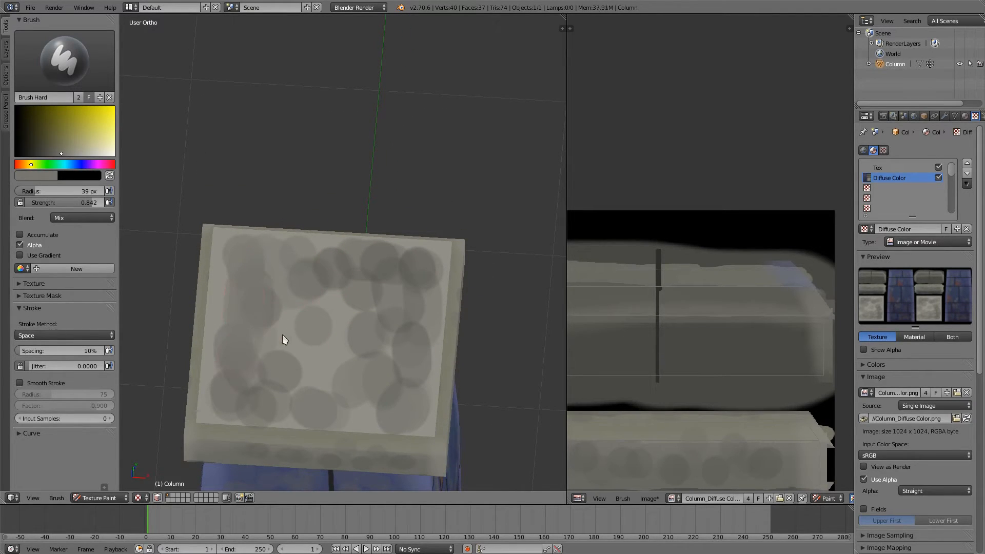
# - Reduce the brush radius to 19 px and dab dark grey blotches along the sloped front bevel of the column's base
pyautogui.moveTo(386, 364); pyautogui.dragTo(391, 268, button='middle')
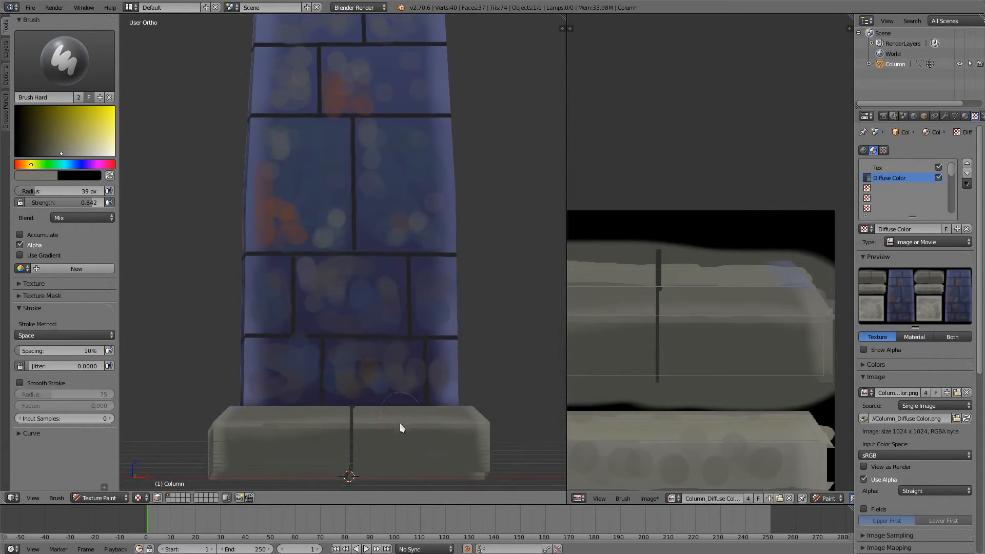
pyautogui.moveTo(387, 445); pyautogui.dragTo(381, 454, button='middle')
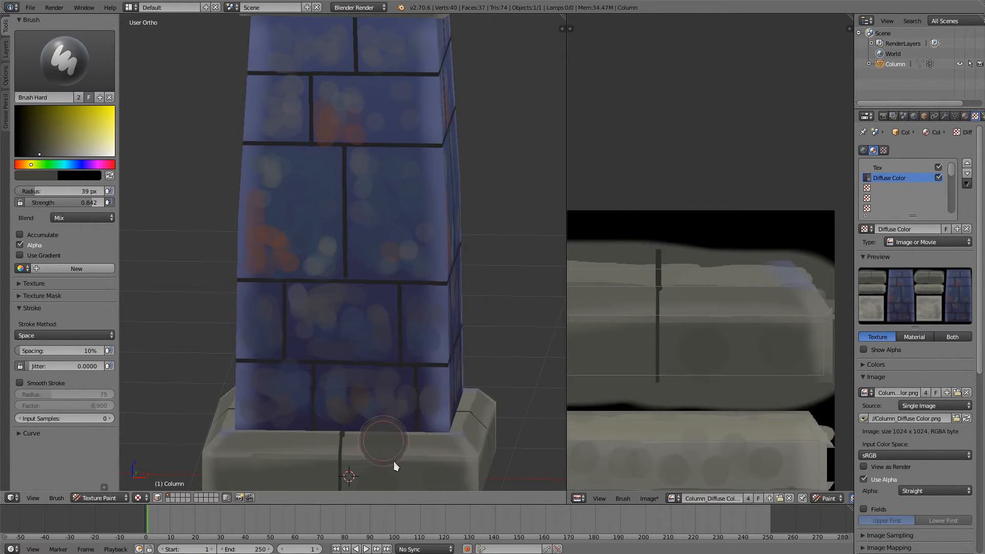
pyautogui.press('f')
pyautogui.click(386, 450)
pyautogui.click(366, 448)
pyautogui.click(393, 445)
pyautogui.click(420, 445)
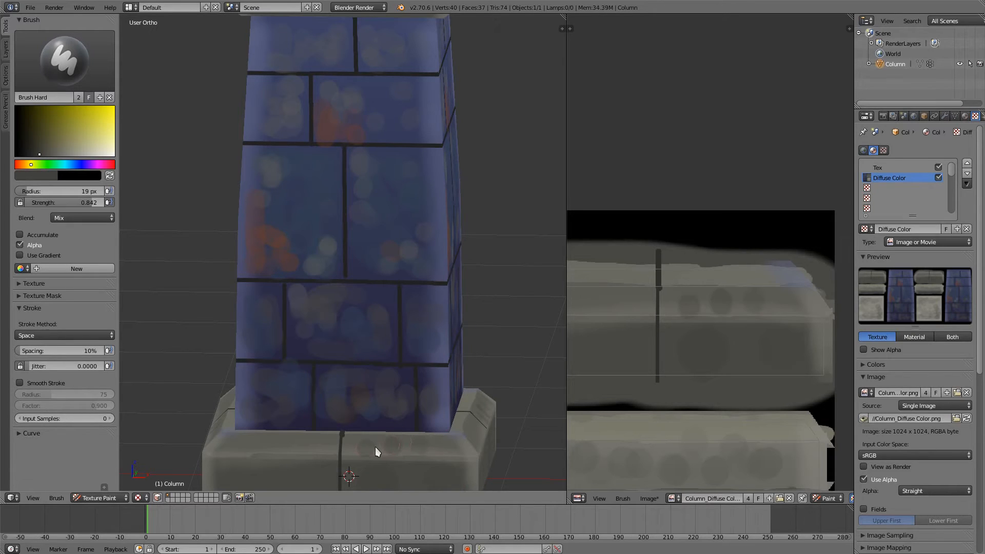
pyautogui.click(236, 475)
pyautogui.click(286, 446)
pyautogui.click(315, 444)
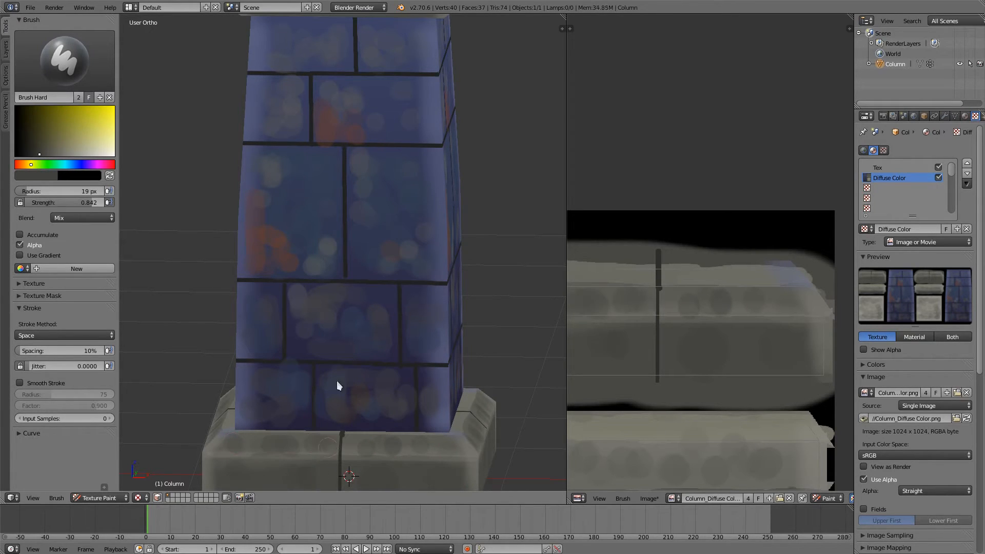
# - Blend the rust and grey mottling on the second row's wide brick with blue and muted red sampled from the brick
pyautogui.moveTo(336, 330)
pyautogui.mouseDown(button='middle')
pyautogui.moveTo(341, 362)
pyautogui.moveTo(358, 226)
pyautogui.moveTo(399, 231)
pyautogui.moveTo(362, 224)
pyautogui.mouseUp(button='middle')
pyautogui.press('s')
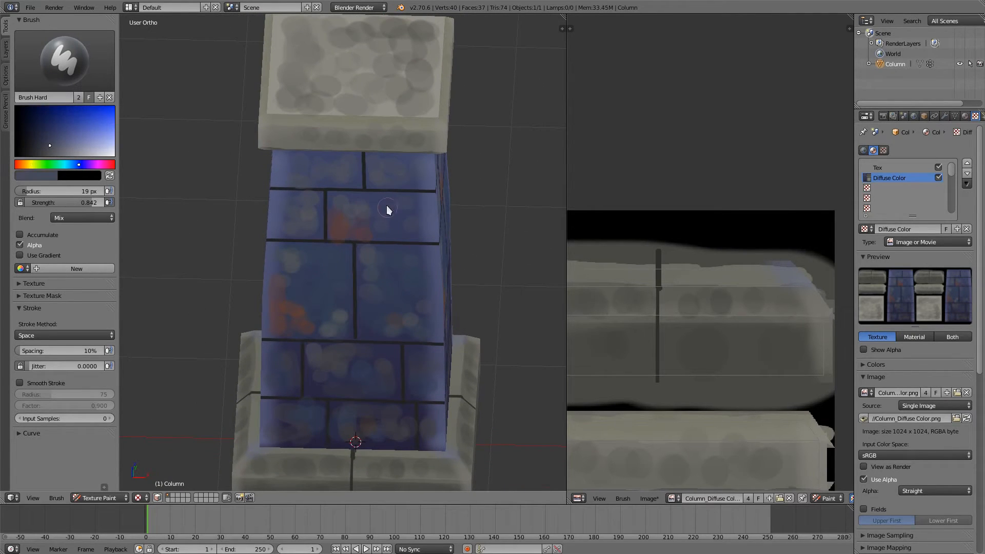
pyautogui.moveTo(406, 217); pyautogui.dragTo(409, 306, button='middle')
pyautogui.scroll(4, 408, 305)
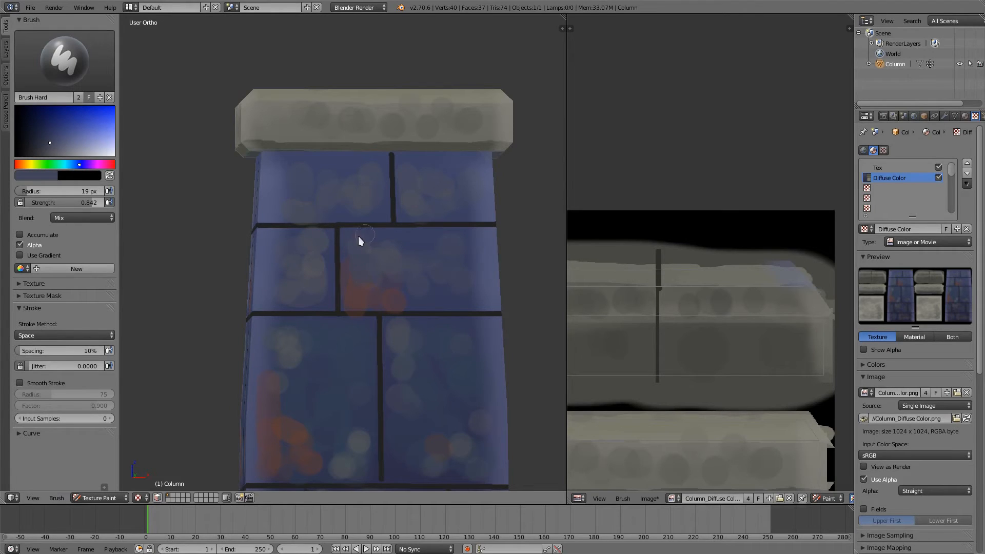
pyautogui.press('s')
pyautogui.press('s')
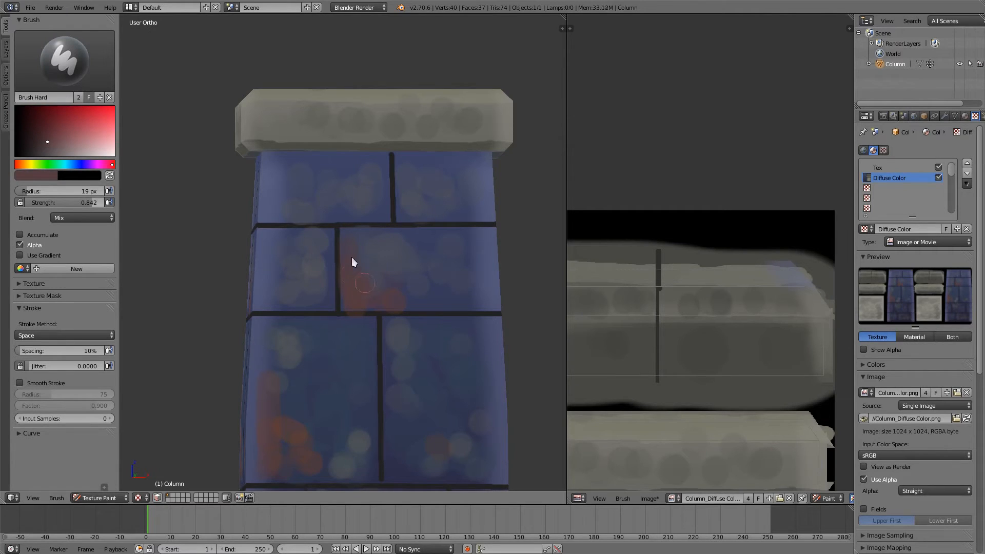
pyautogui.press('s')
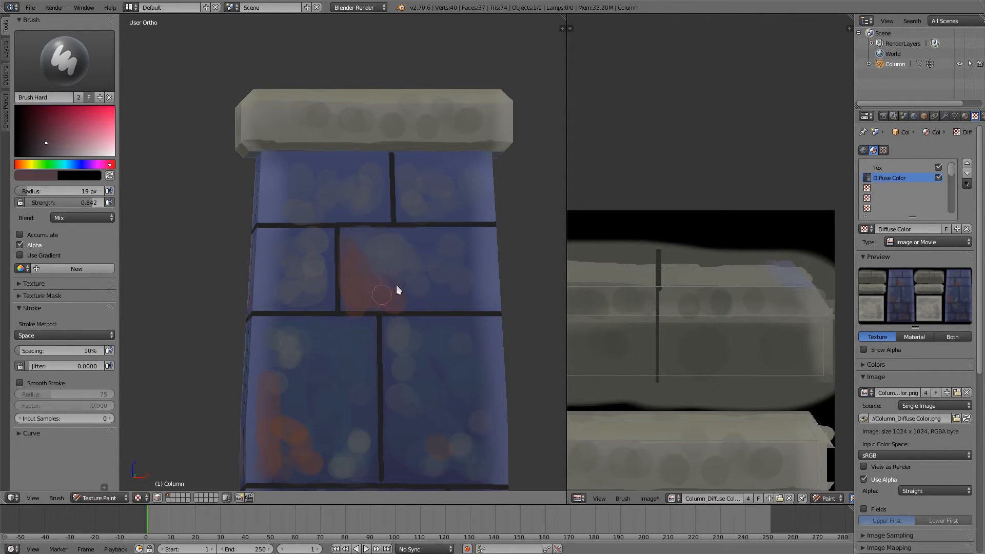
# - Undo the near-black stroke and shade the lower edge of the second row's wide brick with a sampled dark purple
pyautogui.press('s')
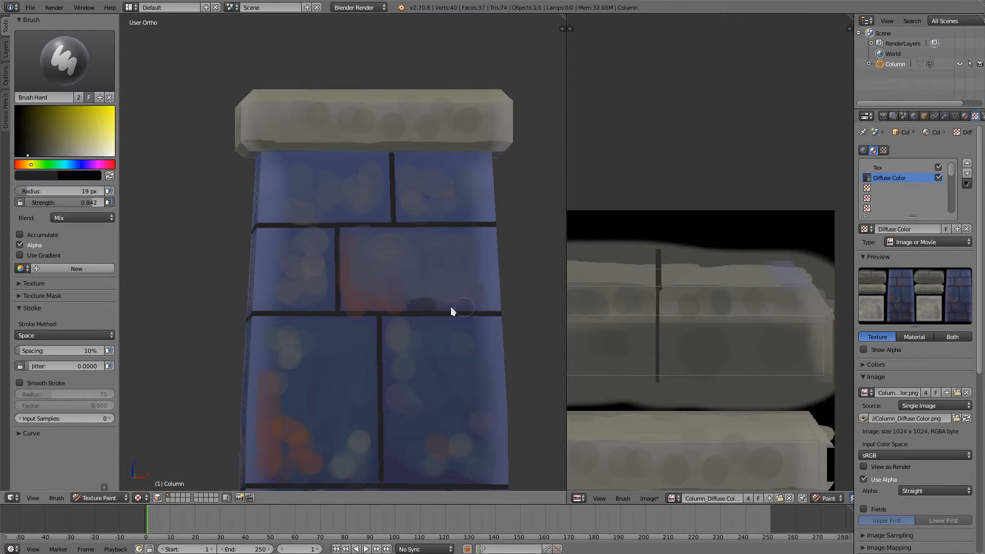
pyautogui.moveTo(450, 308)
pyautogui.mouseDown()
pyautogui.moveTo(440, 295)
pyautogui.moveTo(362, 303)
pyautogui.mouseUp()
pyautogui.hotkey('ctrl', 'z')
pyautogui.press('s')
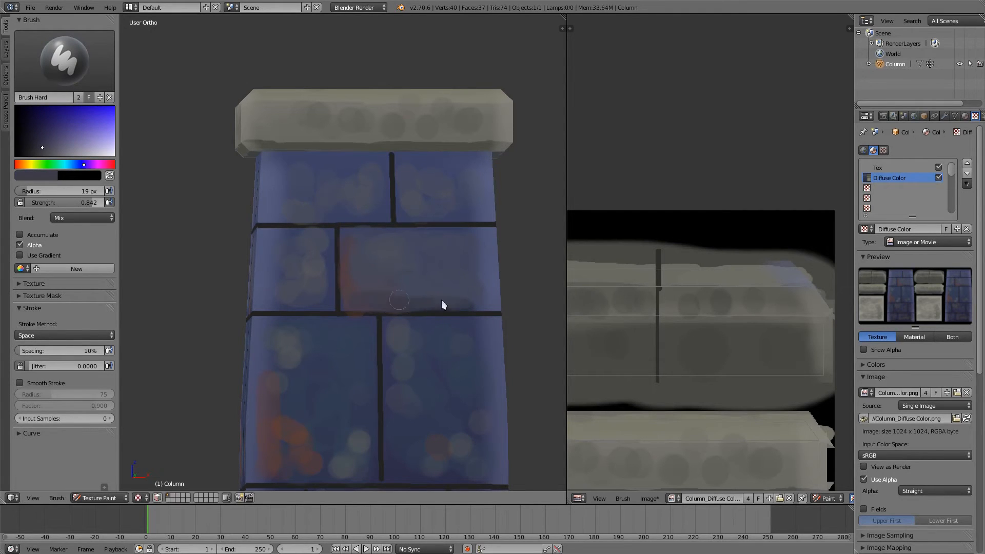
# - Blend the second row's narrow brick with sampled grey, muted red and blue, and smooth lighter blue across the wide brick's upper part
pyautogui.moveTo(280, 296); pyautogui.dragTo(291, 301)
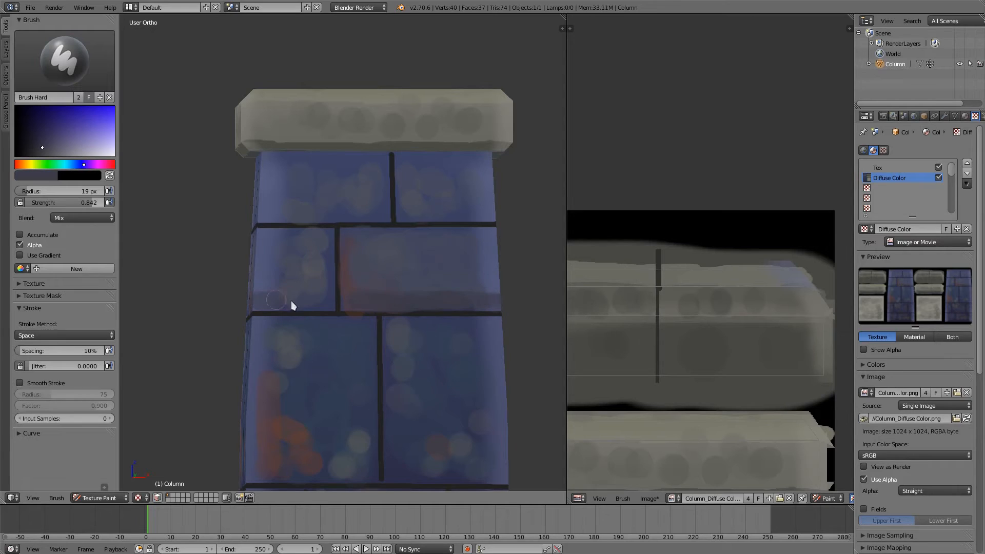
pyautogui.press('s')
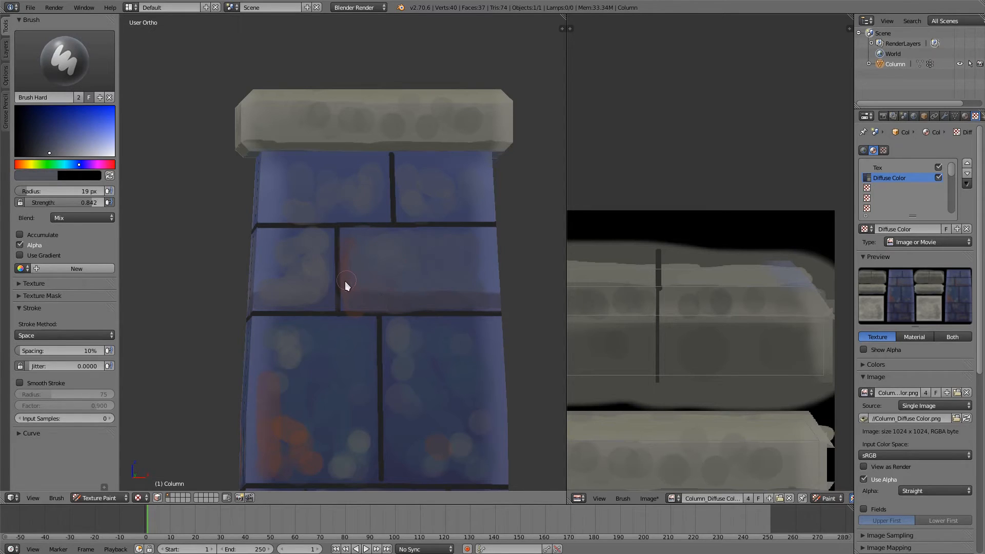
pyautogui.press('s')
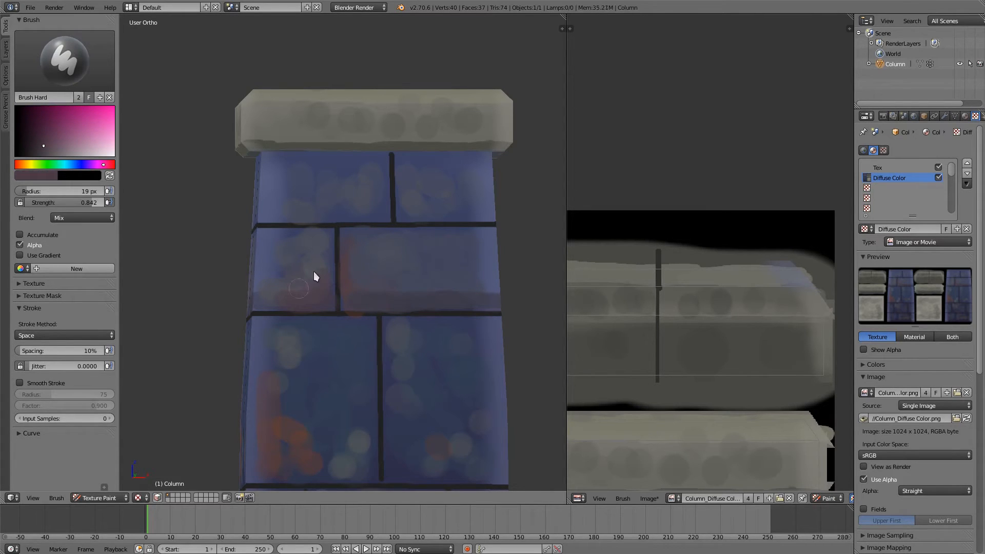
pyautogui.hotkey('shift', 's')
pyautogui.press('s')
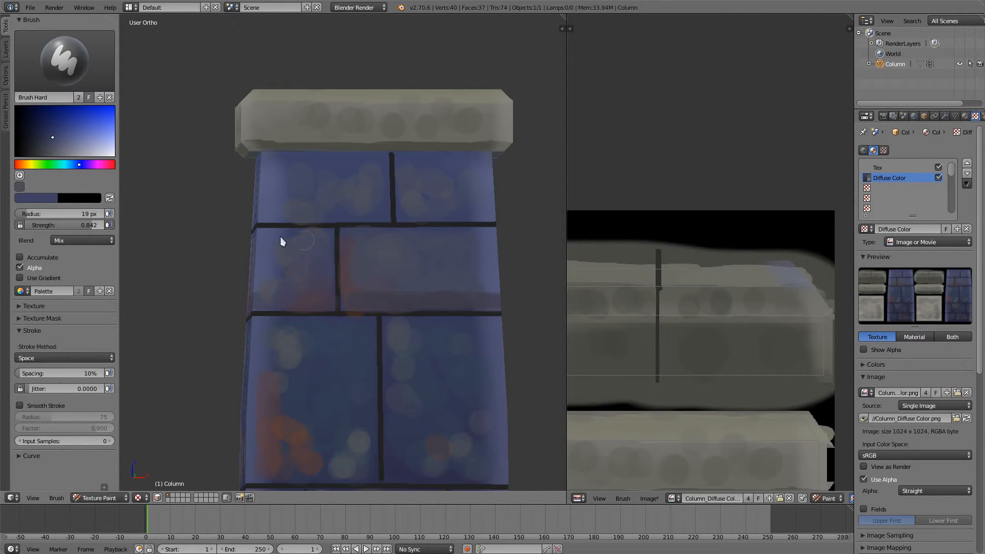
pyautogui.press('s')
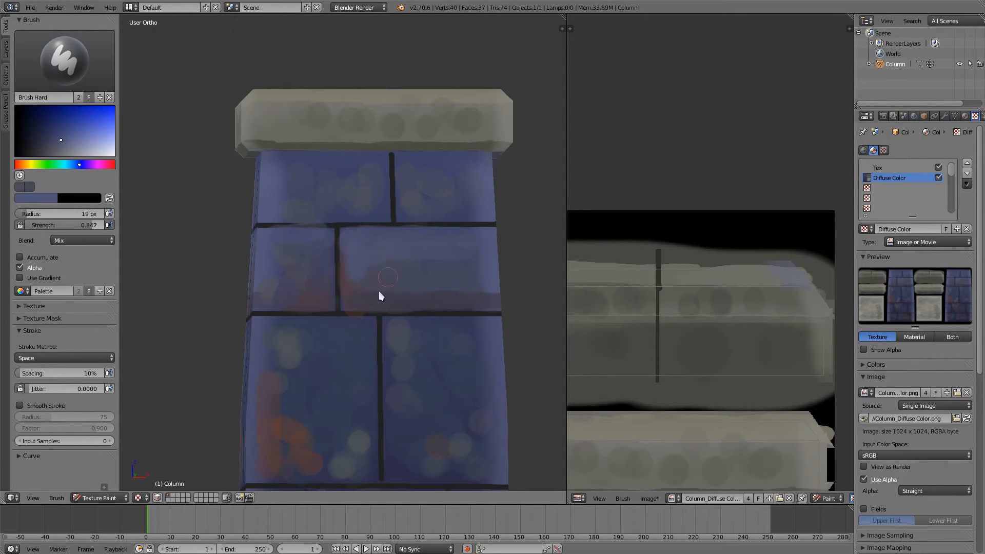
pyautogui.press('s')
# - Streak muted grey-blue down the upper part of the left large brick and tone down its orange patches with dark blue
pyautogui.press('s')
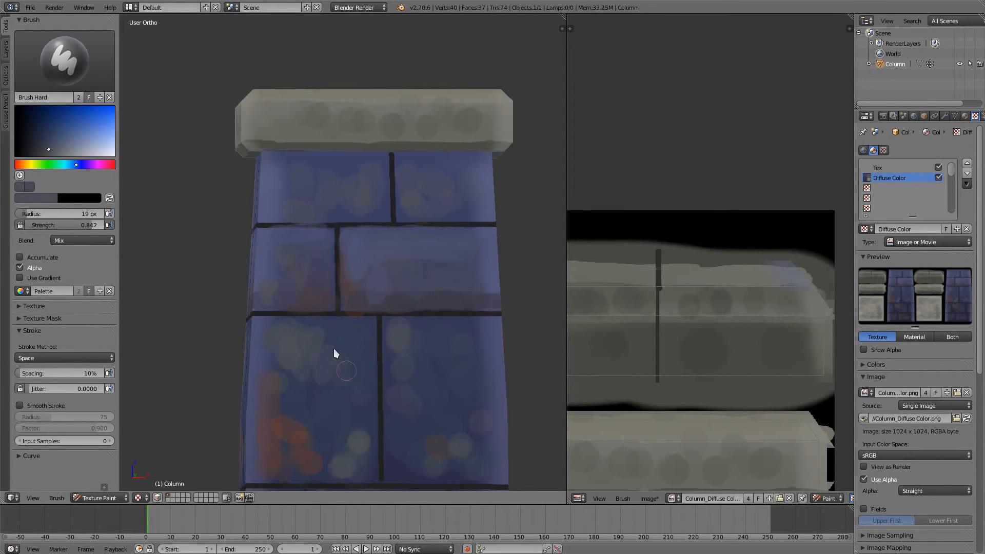
pyautogui.press('s')
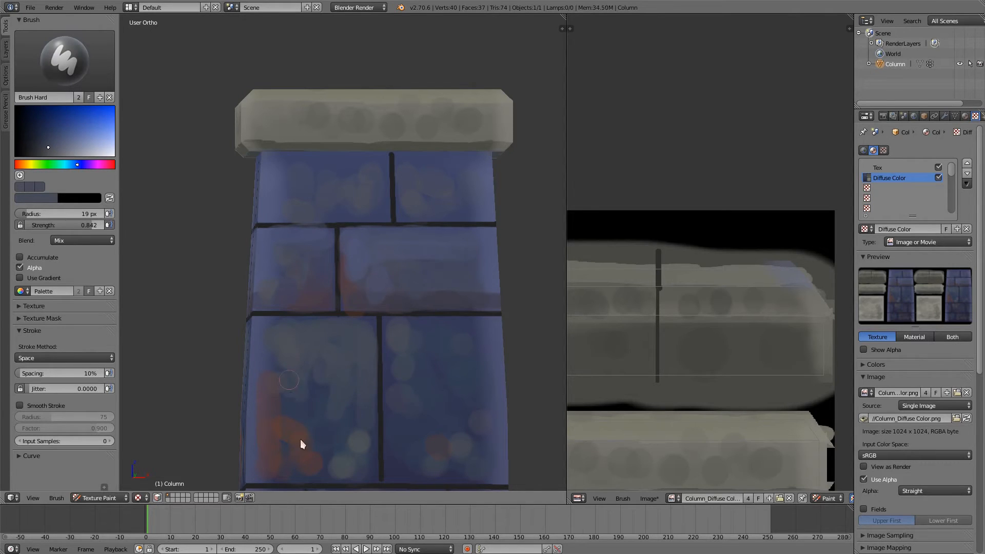
pyautogui.keyDown('shift'); pyautogui.moveTo(330, 331); pyautogui.dragTo(352, 250, button='middle'); pyautogui.keyUp('shift')
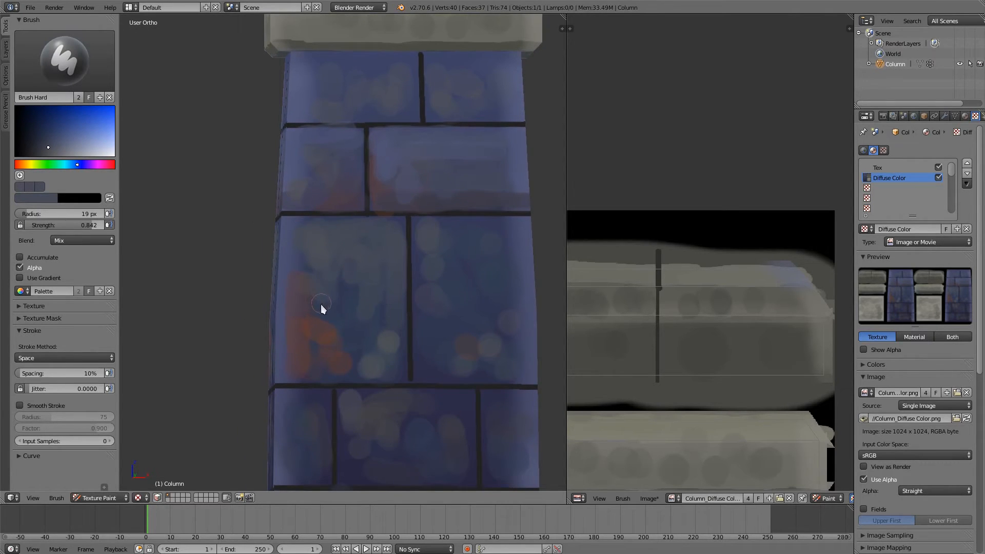
pyautogui.press('s')
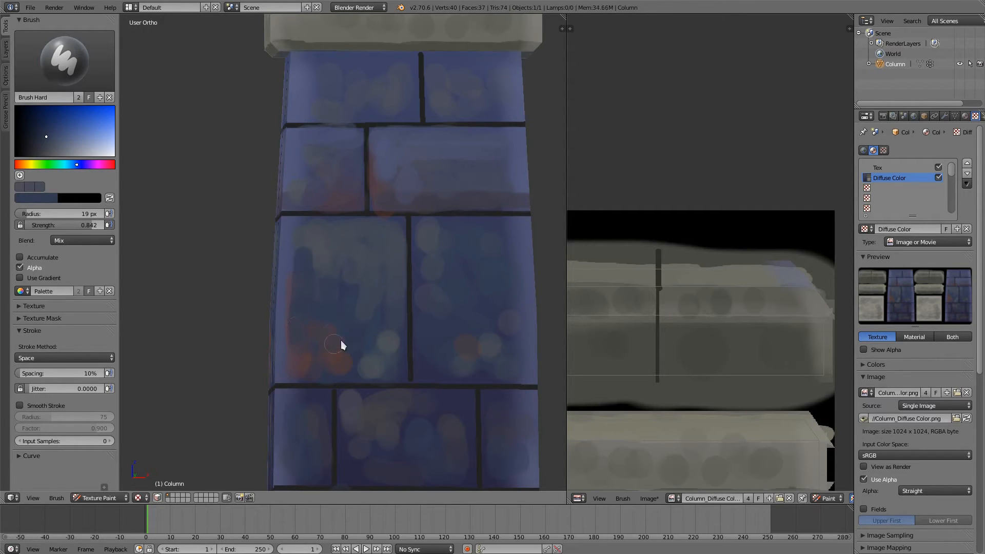
pyautogui.press('s')
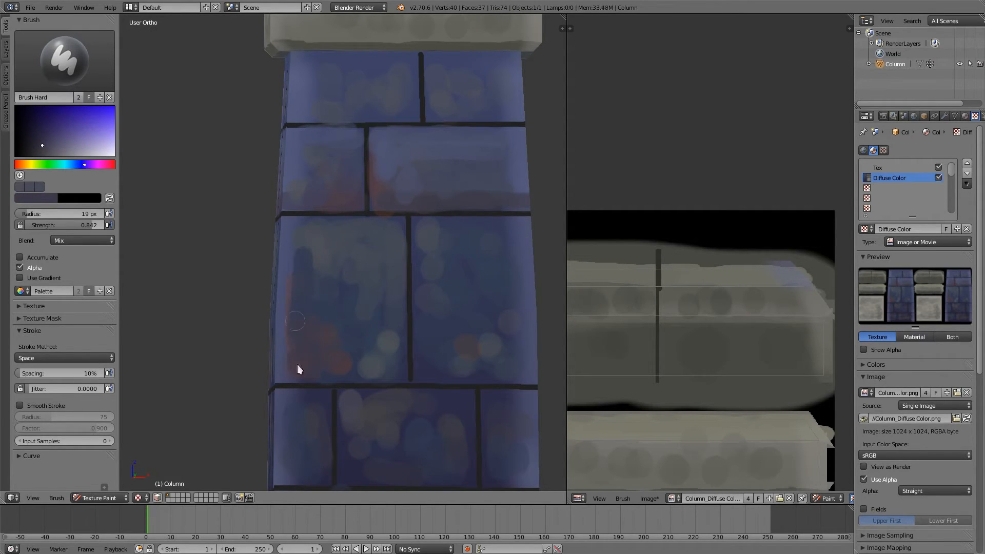
# - Lighten the left large brick's outer edge with sampled blue and cover its lower pale and rusty dabs with dark blue
pyautogui.press('s')
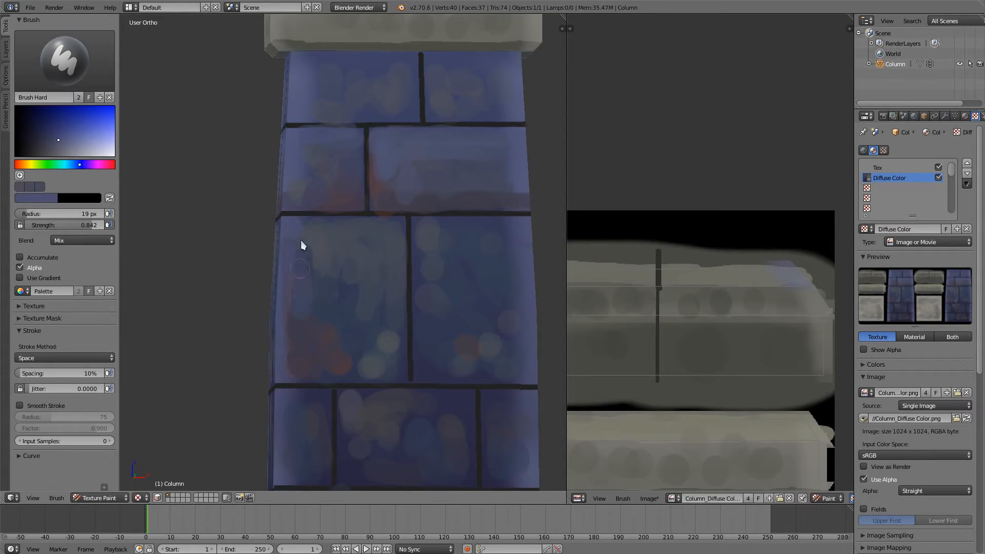
pyautogui.moveTo(302, 242); pyautogui.dragTo(294, 354)
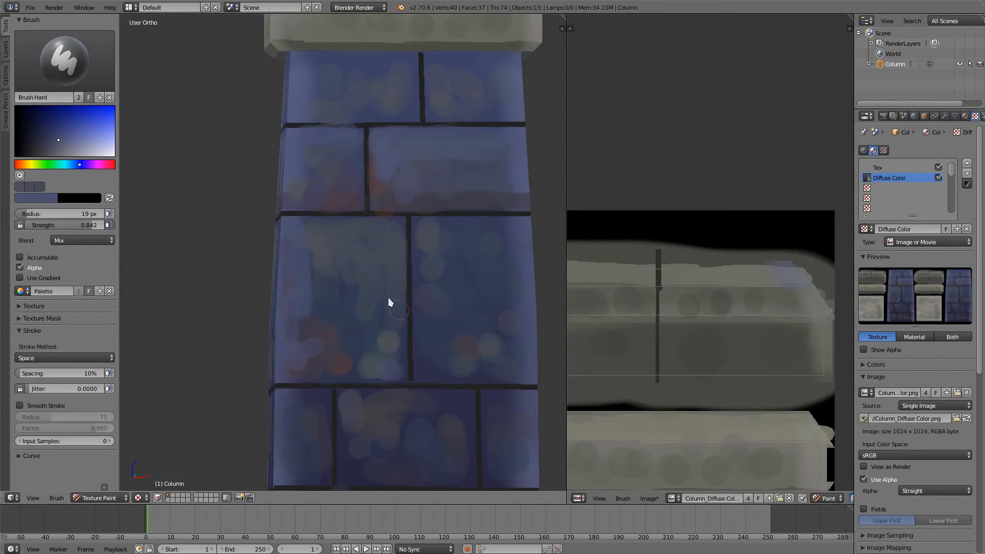
pyautogui.press('s')
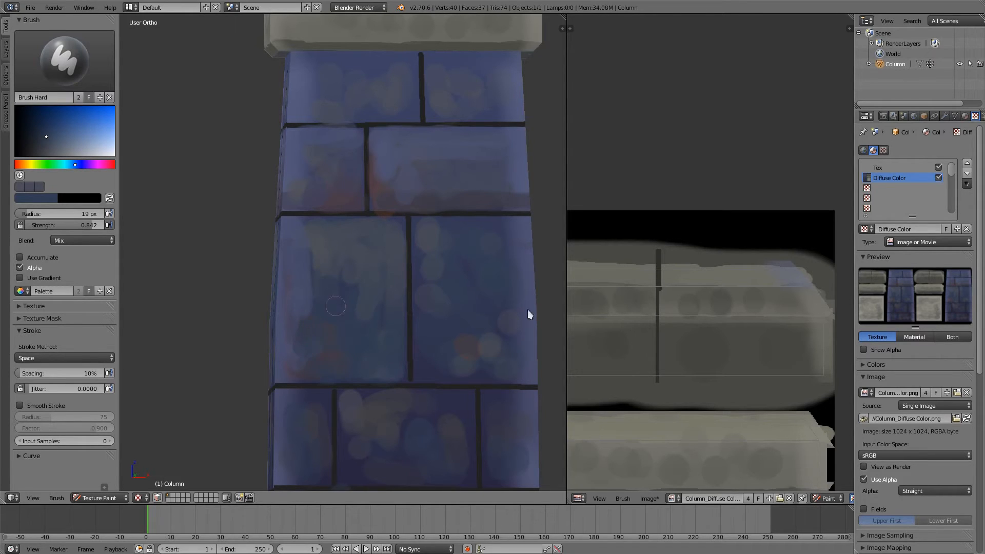
# - Blend the upper part of the right large brick with sampled grey-blue and lighter blue, smoothing out its pale dabs
pyautogui.press('s')
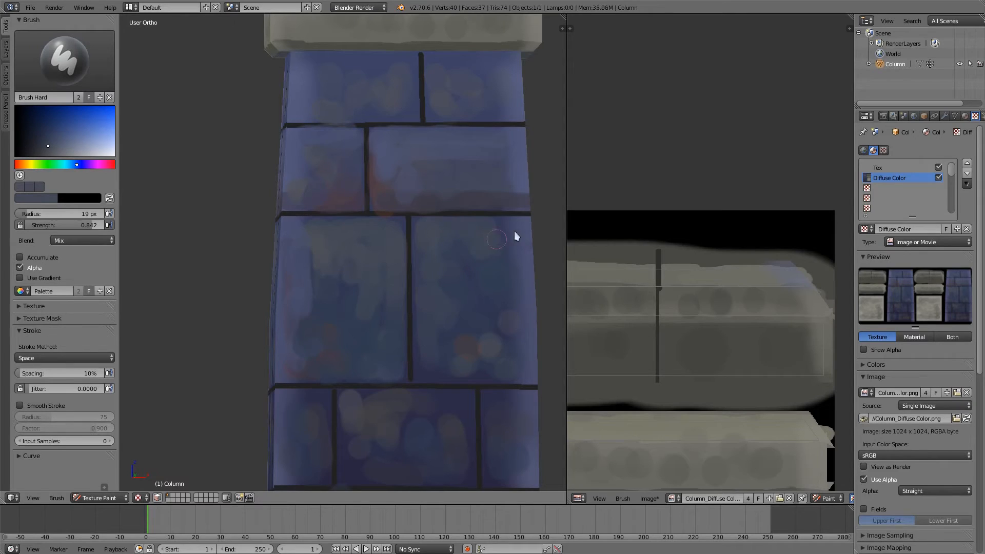
pyautogui.press('s')
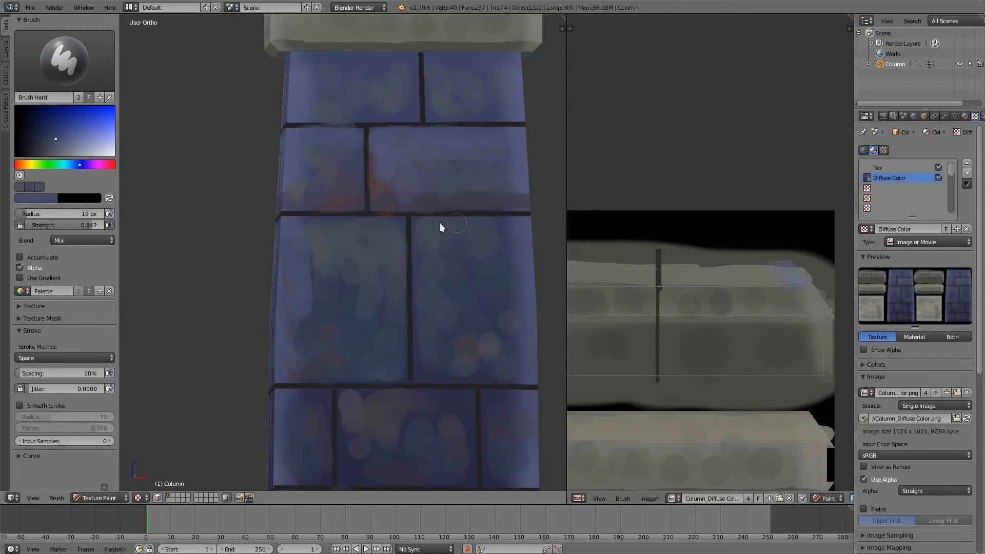
# - Undo the last stroke and blend sampled blues across the right large brick with a 38 px brush
pyautogui.hotkey('ctrl', 'z')
pyautogui.press('f')
pyautogui.click(492, 317)
pyautogui.press('s')
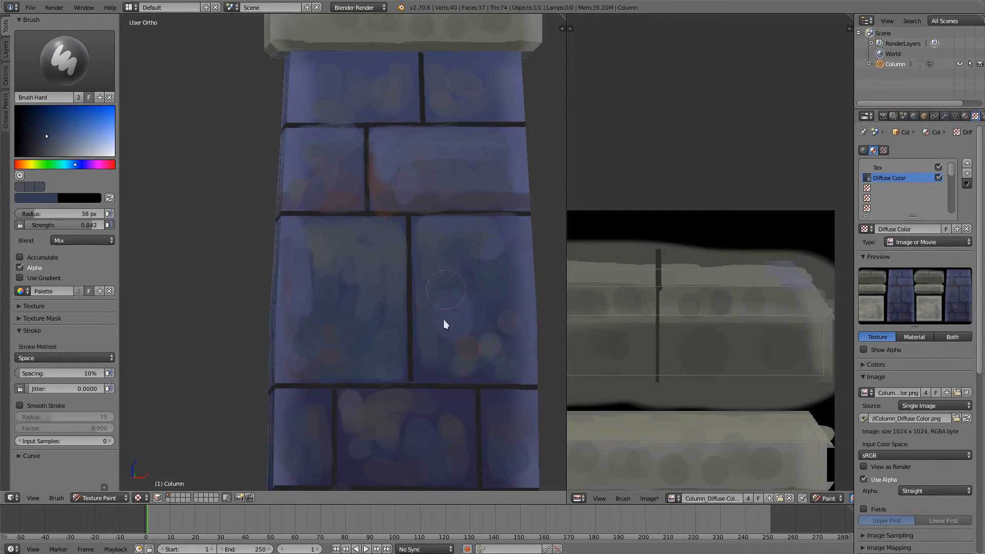
pyautogui.moveTo(503, 277); pyautogui.dragTo(439, 257)
pyautogui.press('s')
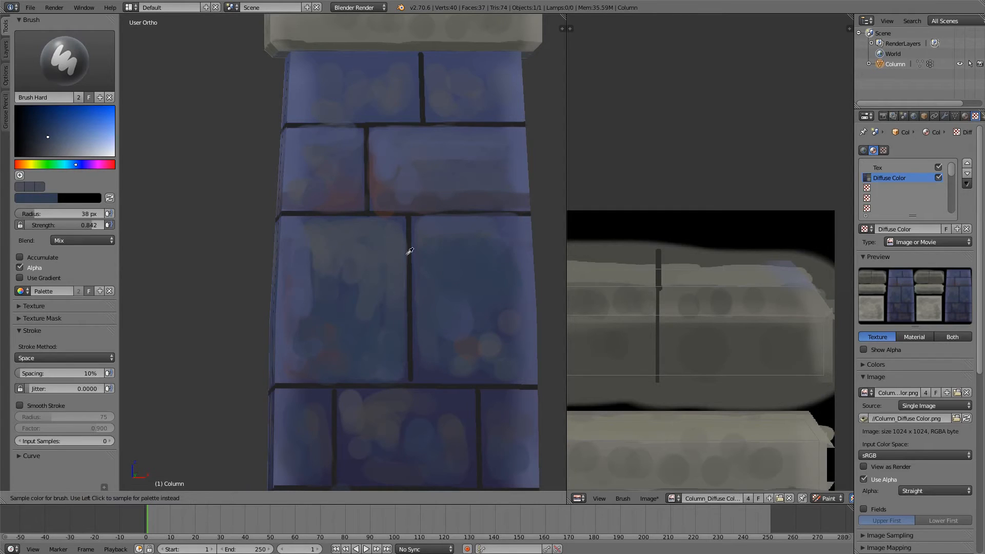
# - Blend sampled dark blues over the blotches across the left large brick
pyautogui.click(353, 271)
pyautogui.moveTo(332, 267)
pyautogui.mouseDown()
pyautogui.moveTo(319, 288)
pyautogui.moveTo(350, 261)
pyautogui.moveTo(372, 288)
pyautogui.moveTo(305, 242)
pyautogui.mouseUp()
pyautogui.press('s')
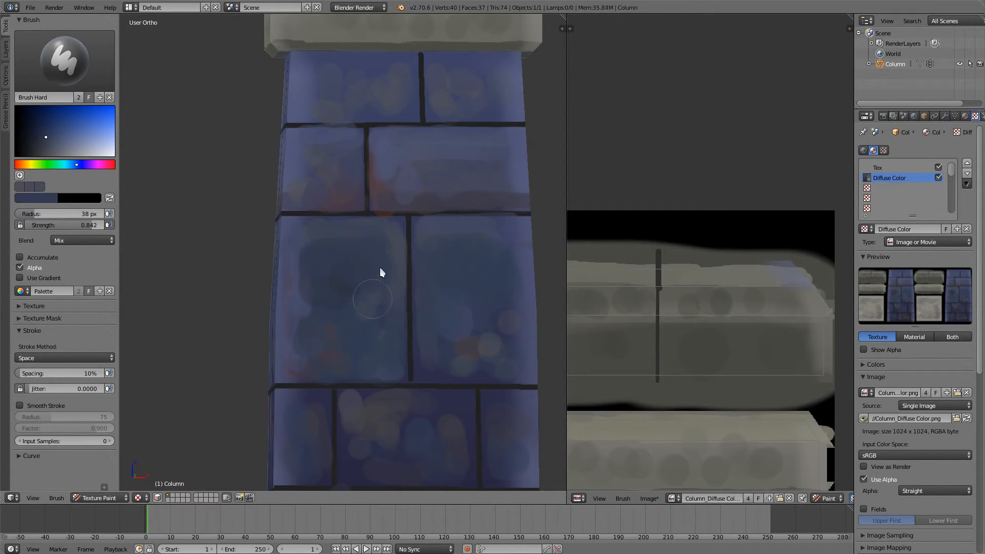
pyautogui.press('s')
pyautogui.moveTo(298, 336)
pyautogui.mouseDown()
pyautogui.moveTo(307, 319)
pyautogui.moveTo(365, 336)
pyautogui.mouseUp()
# - Smooth the blotchy paint on the brick row below the large bricks using blues sampled from that row
pyautogui.moveTo(365, 277)
pyautogui.mouseDown(button='middle')
pyautogui.moveTo(334, 275)
pyautogui.moveTo(368, 151)
pyautogui.mouseUp(button='middle')
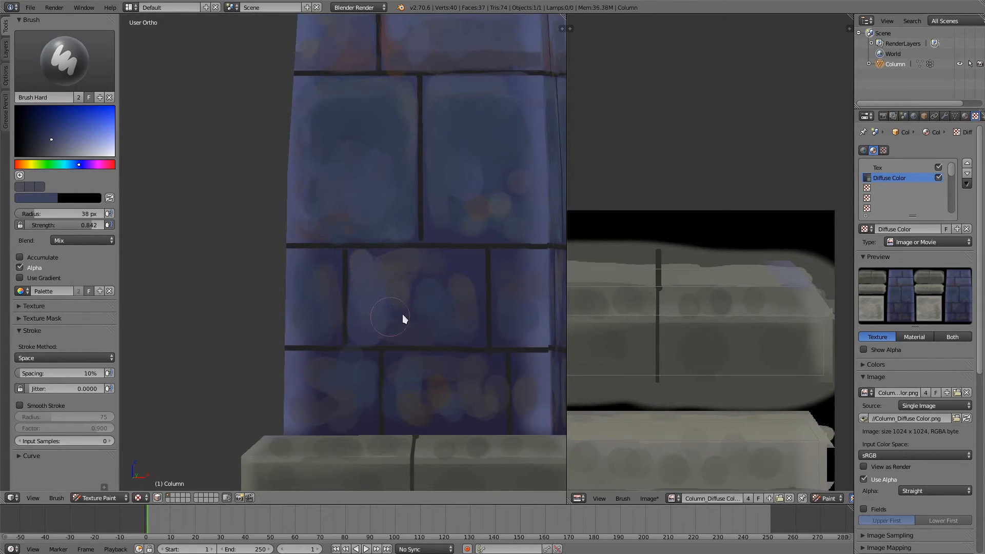
pyautogui.press('s')
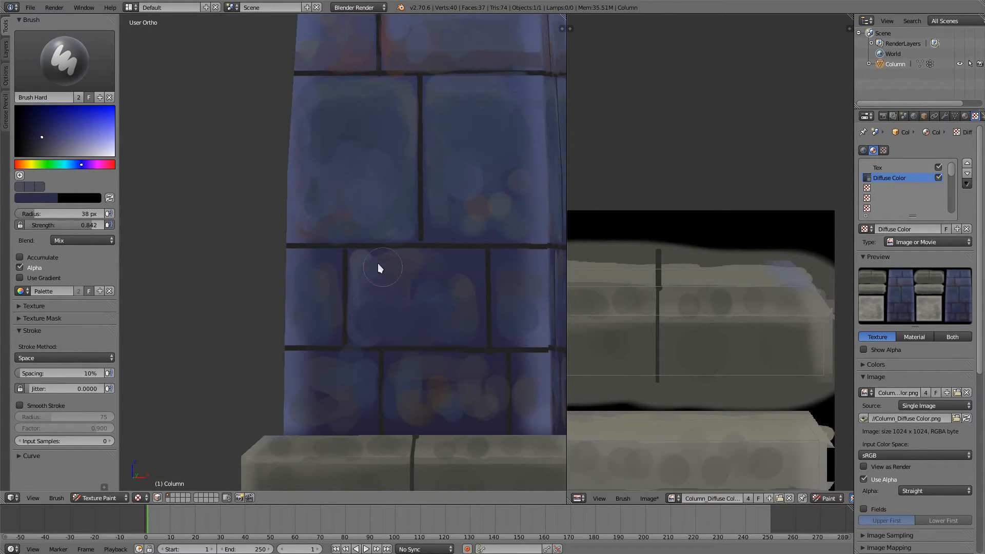
pyautogui.press('s')
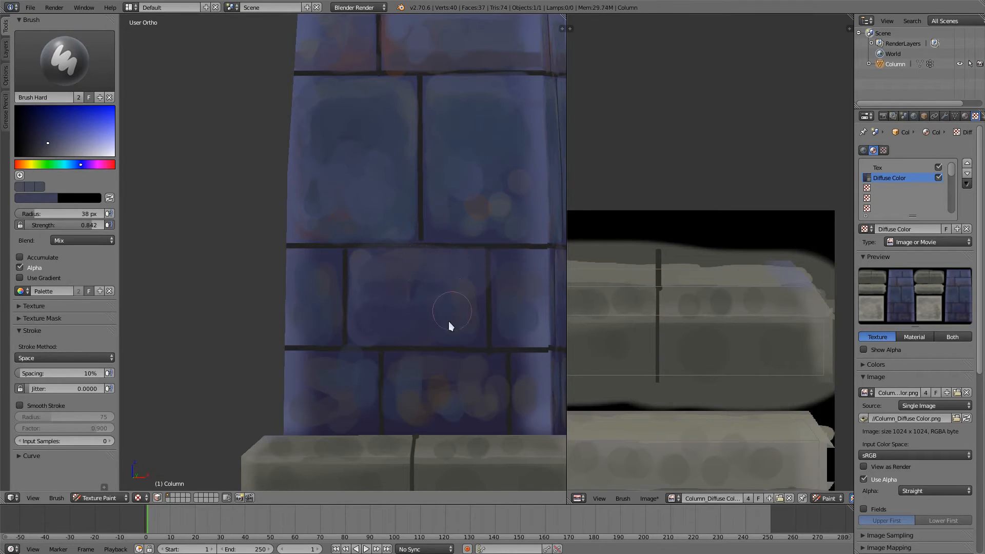
pyautogui.press('s')
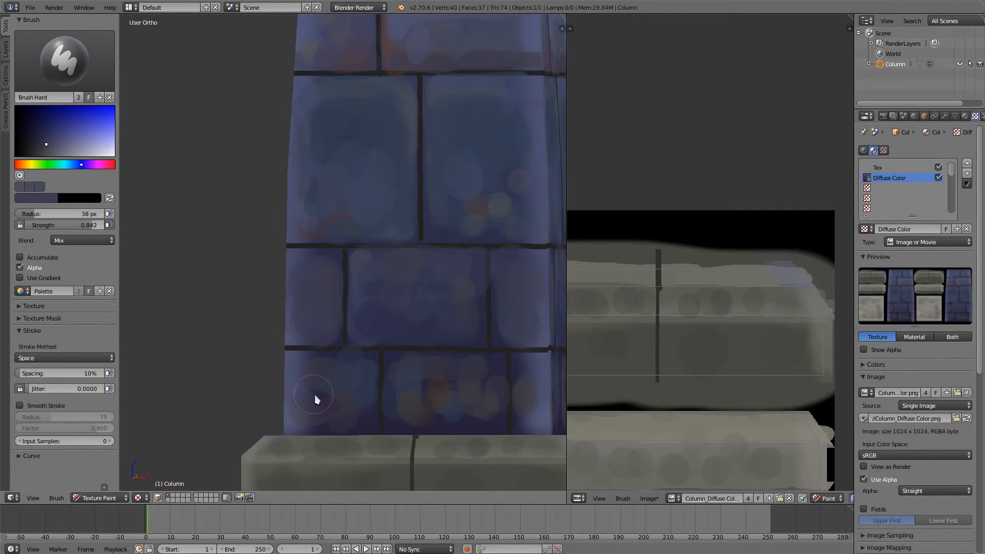
# - Blend sampled dark blues over the blotches on the left brick of the lowest row
pyautogui.press('s')
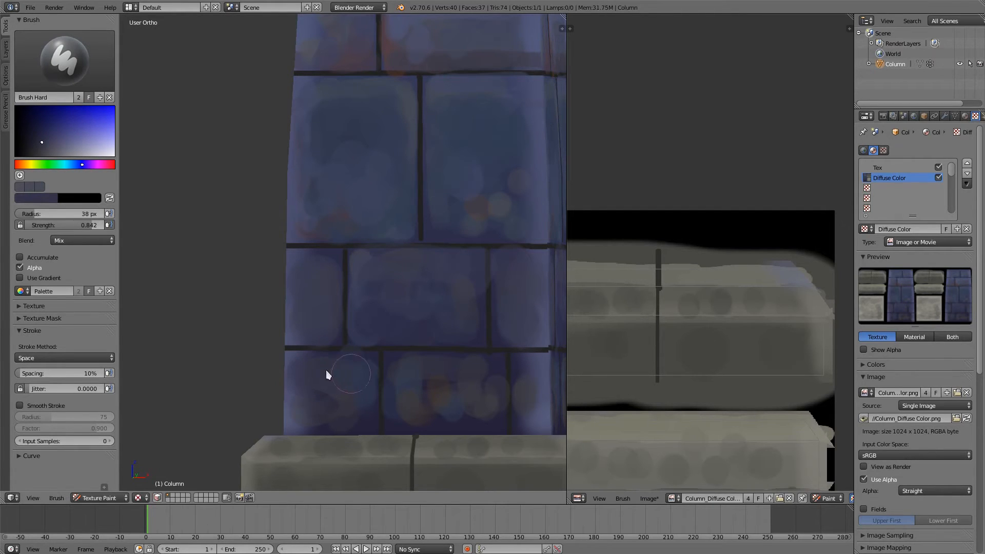
pyautogui.press('s')
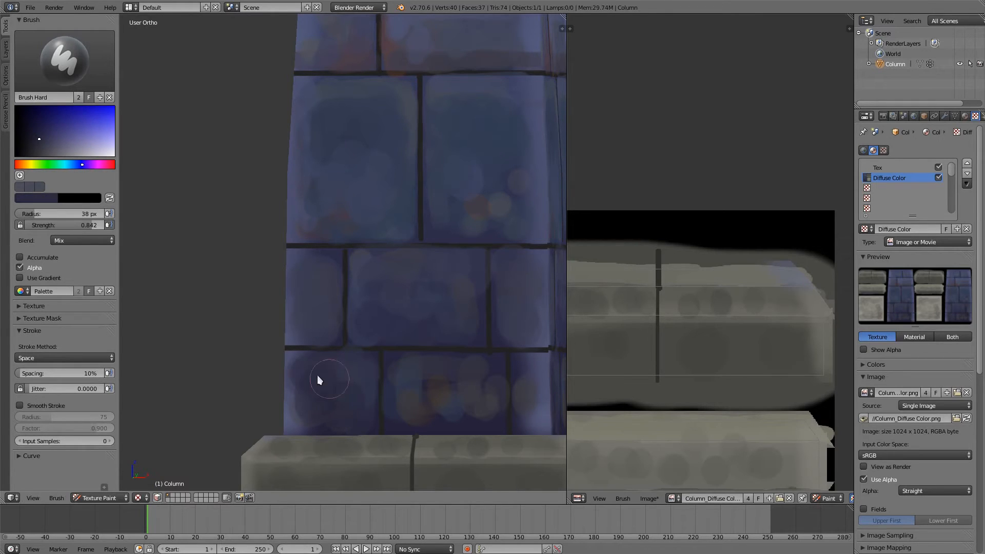
pyautogui.press('s')
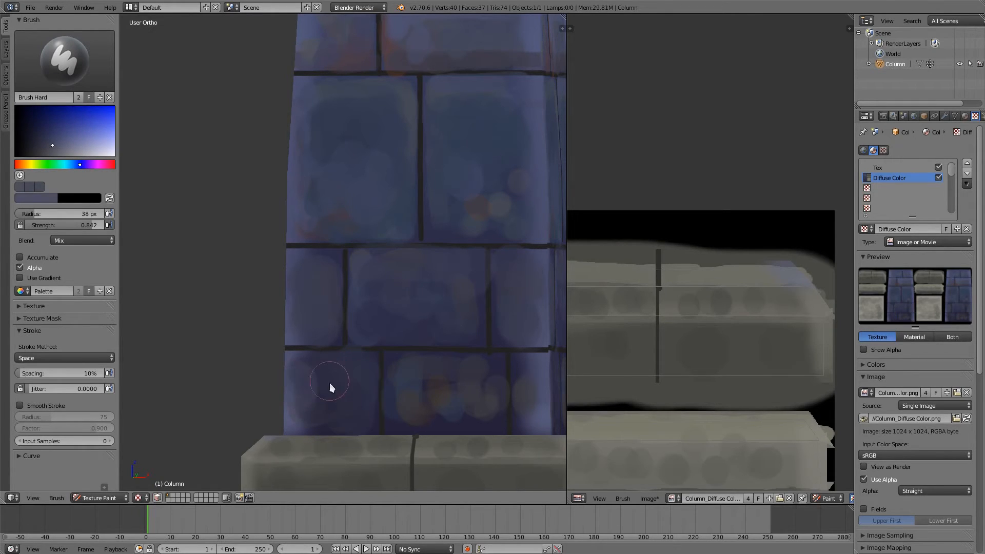
pyautogui.click(312, 386)
# - Paint lighter blue highlights along the top edges of the bricks on the column front with a 12 px brush
pyautogui.moveTo(303, 359); pyautogui.dragTo(365, 355)
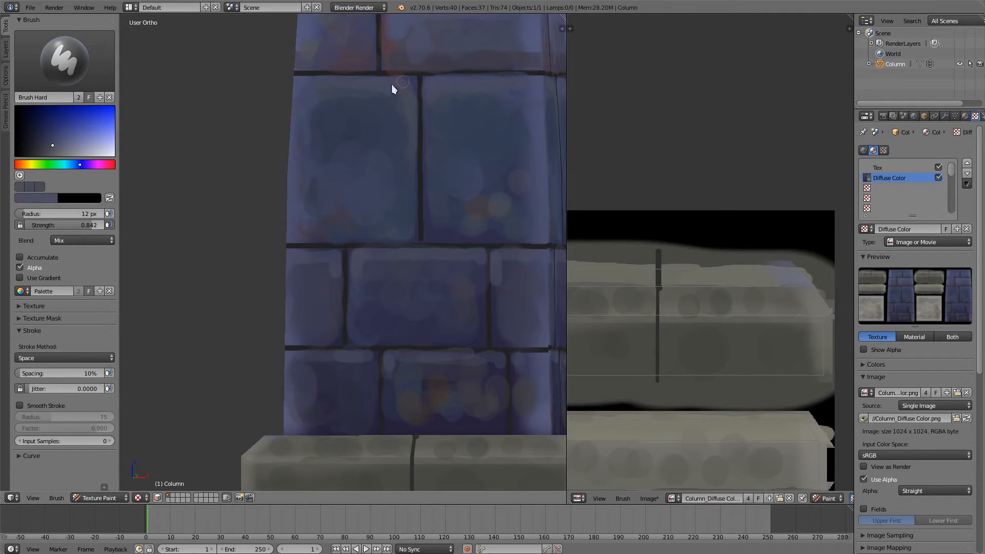
pyautogui.click(61, 147)
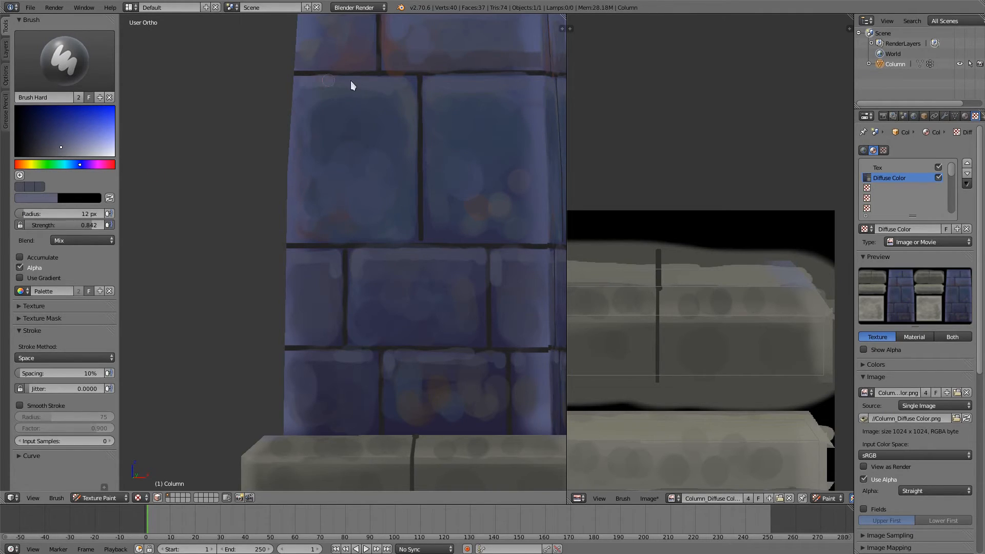
pyautogui.moveTo(350, 82); pyautogui.dragTo(411, 80)
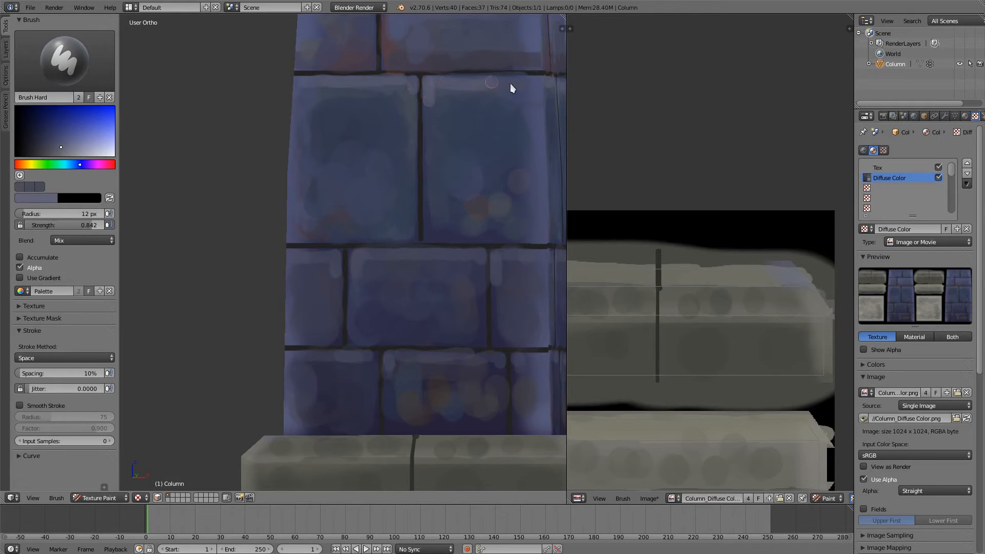
pyautogui.moveTo(498, 65)
pyautogui.keyDown('shift'); pyautogui.mouseDown(button='middle')
pyautogui.moveTo(451, 162)
pyautogui.moveTo(389, 203)
pyautogui.mouseUp(button='middle'); pyautogui.keyUp('shift')
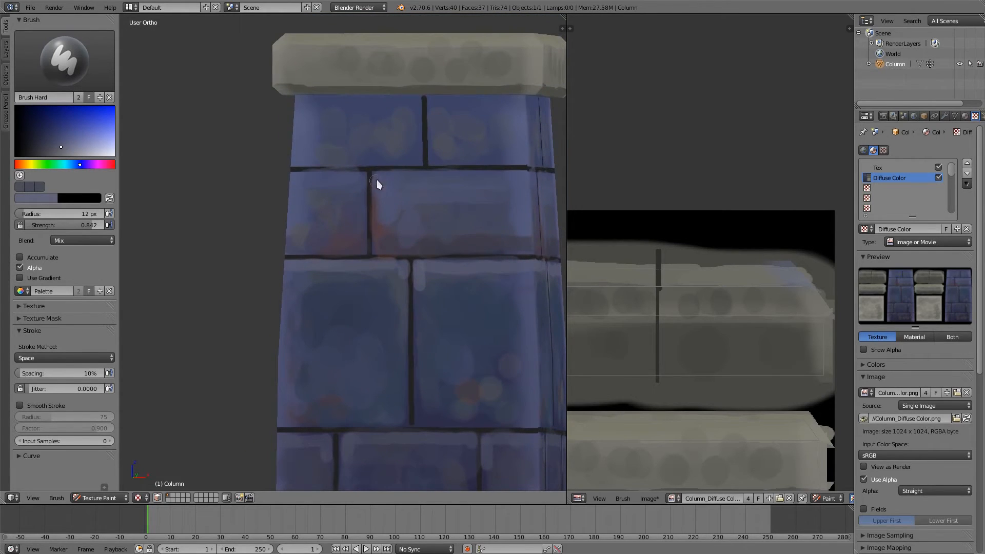
pyautogui.moveTo(378, 178); pyautogui.dragTo(494, 172)
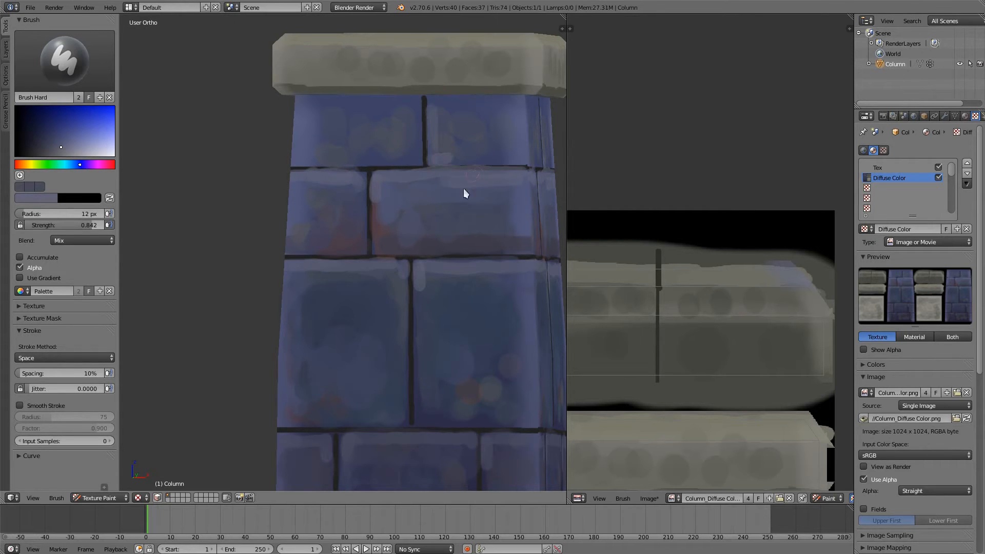
# - Rework the stone base's sloped face with sampled grey and paint a lighter grey highlight around its inner upper edge with an 8 px brush
pyautogui.scroll(-3, 463, 191)
pyautogui.moveTo(420, 453)
pyautogui.keyDown('shift'); pyautogui.mouseDown(button='middle')
pyautogui.moveTo(375, 324)
pyautogui.moveTo(451, 335)
pyautogui.moveTo(420, 384)
pyautogui.mouseUp(button='middle'); pyautogui.keyUp('shift')
pyautogui.scroll(2, 376, 306)
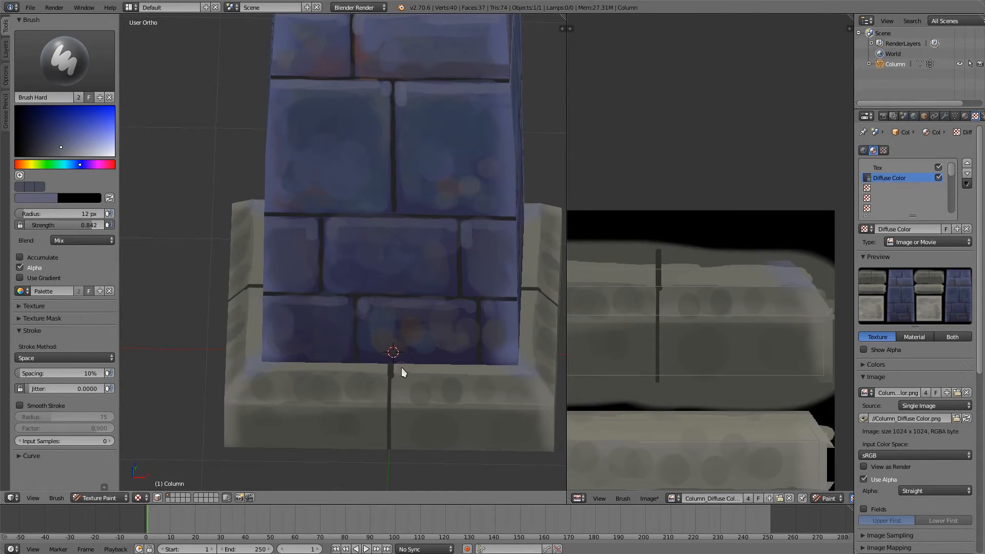
pyautogui.press('s')
pyautogui.moveTo(399, 371)
pyautogui.mouseDown()
pyautogui.moveTo(396, 396)
pyautogui.moveTo(282, 390)
pyautogui.moveTo(248, 401)
pyautogui.moveTo(323, 394)
pyautogui.mouseUp()
pyautogui.click(74, 154)
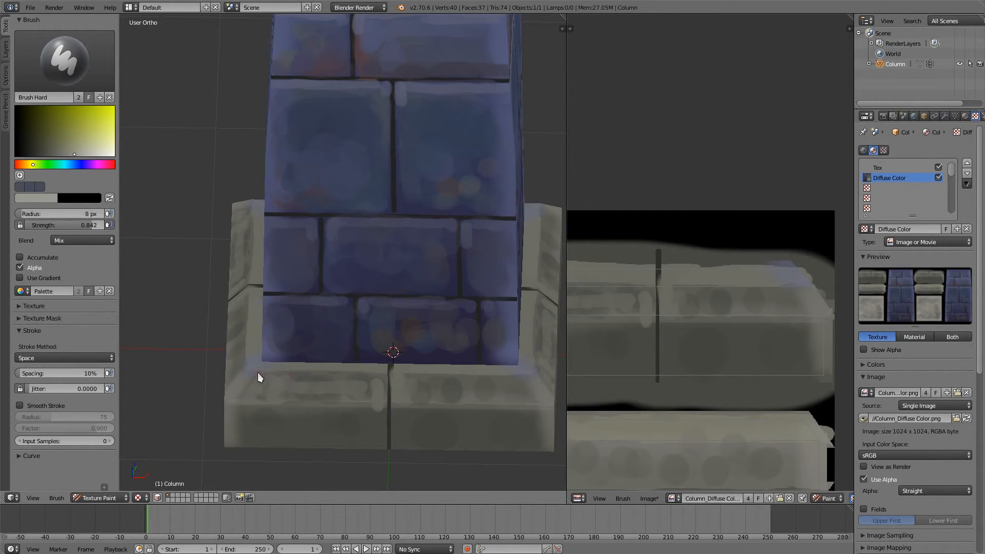
pyautogui.moveTo(258, 373); pyautogui.dragTo(532, 372)
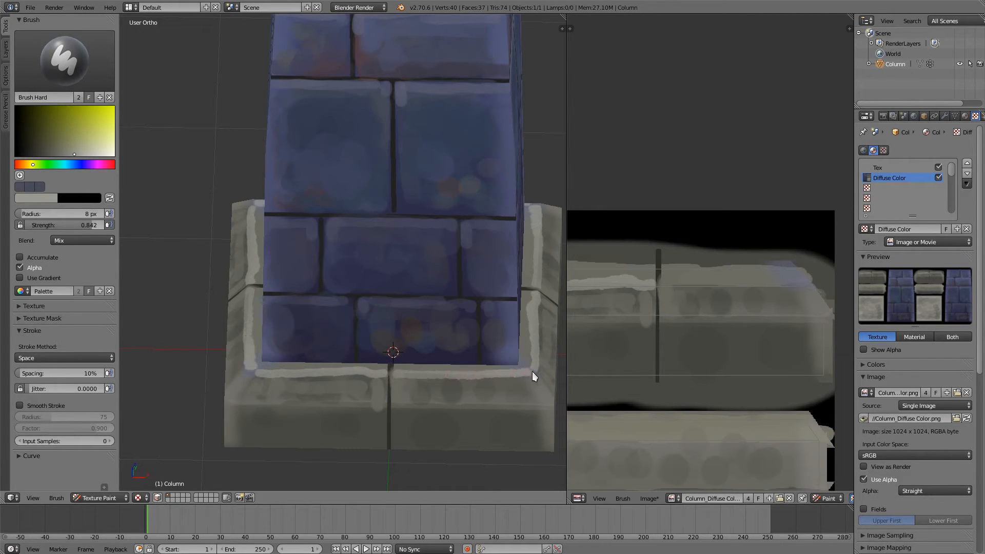
# - Paint a light grey highlight along the outer upper edge of both front base stones, undoing and redoing the first attempt
pyautogui.moveTo(400, 408); pyautogui.dragTo(554, 406)
pyautogui.moveTo(366, 366)
pyautogui.mouseDown(button='middle')
pyautogui.moveTo(353, 363)
pyautogui.moveTo(447, 365)
pyautogui.mouseUp(button='middle')
pyautogui.hotkey('ctrl', 'z')
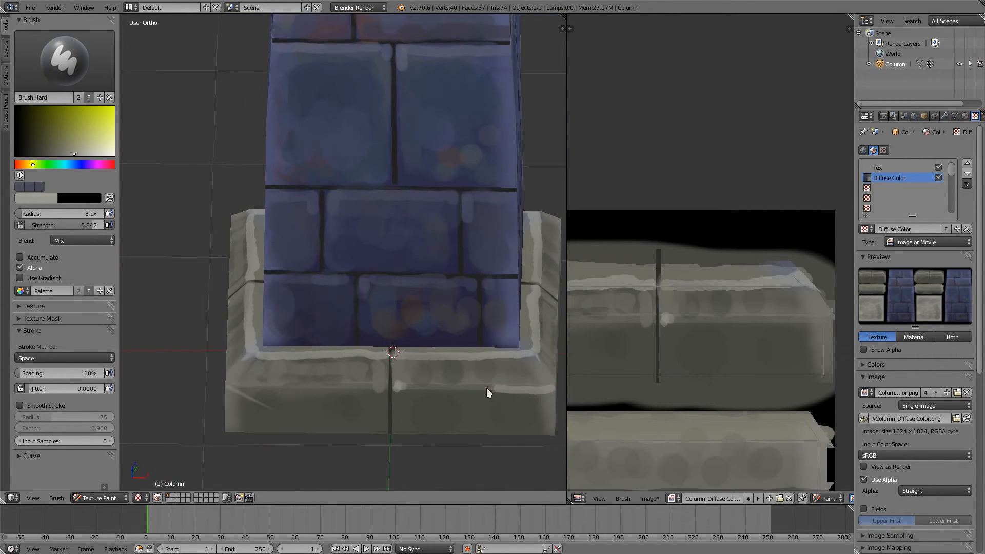
pyautogui.keyDown('shift'); pyautogui.moveTo(480, 396); pyautogui.dragTo(439, 389, button='middle'); pyautogui.keyUp('shift')
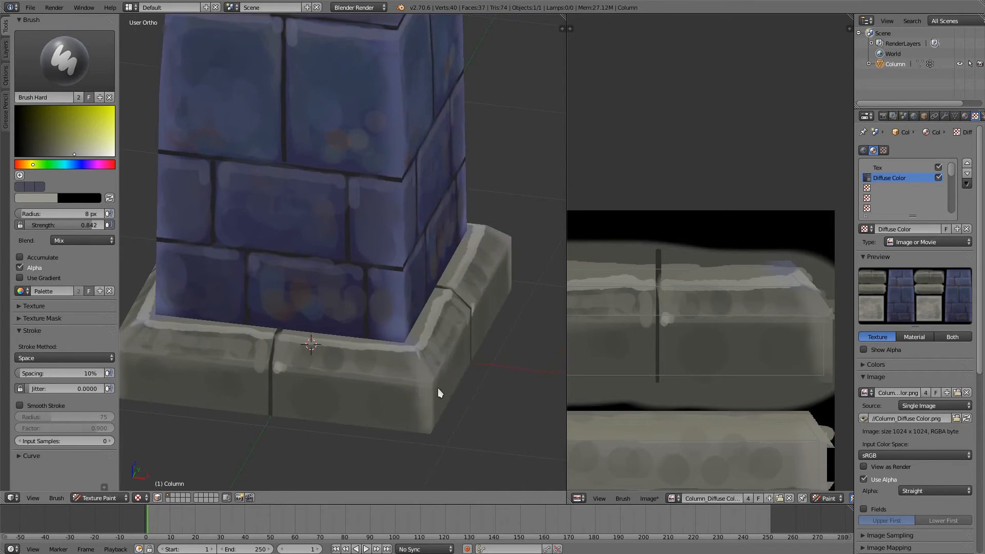
pyautogui.moveTo(283, 368); pyautogui.dragTo(407, 384)
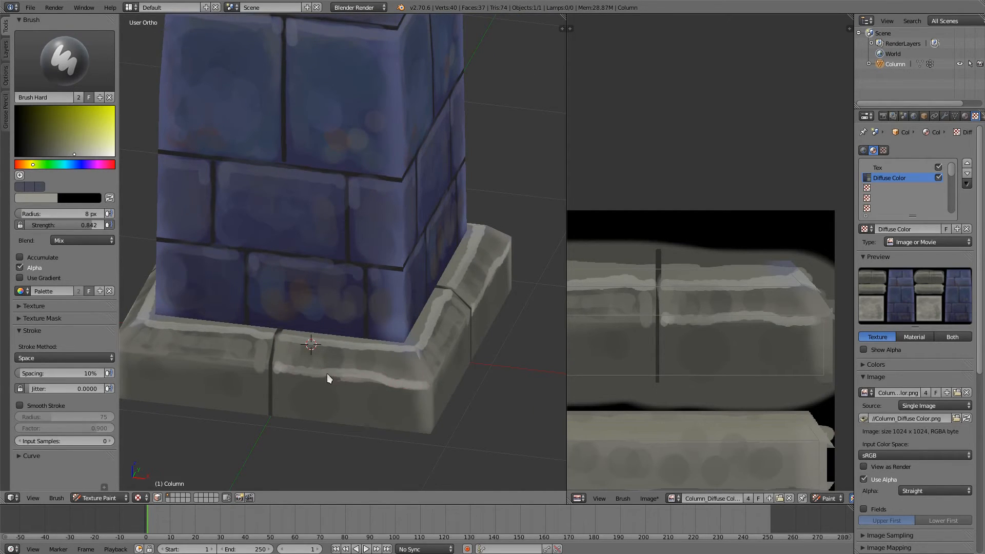
pyautogui.moveTo(395, 343); pyautogui.dragTo(238, 364, button='middle')
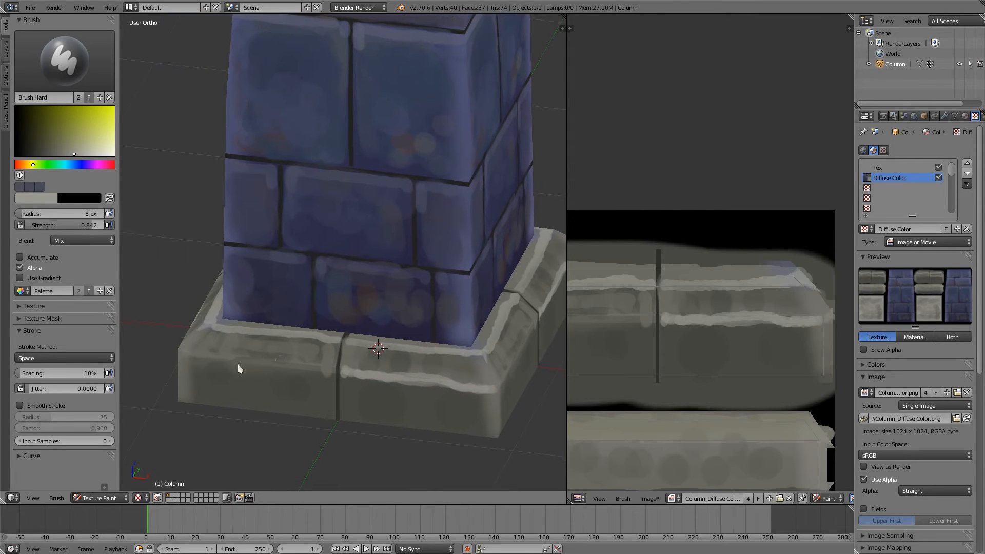
pyautogui.moveTo(189, 352); pyautogui.dragTo(329, 376)
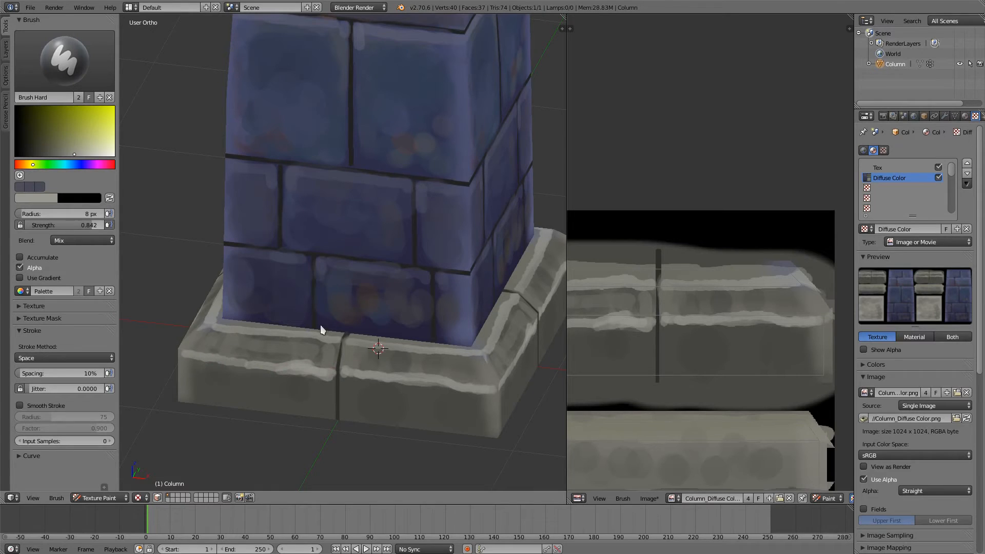
# - Sample blues from the lower bricks, try a lighter blue, and add a sampled brick shade to the palette
pyautogui.moveTo(371, 207); pyautogui.dragTo(423, 292, button='middle')
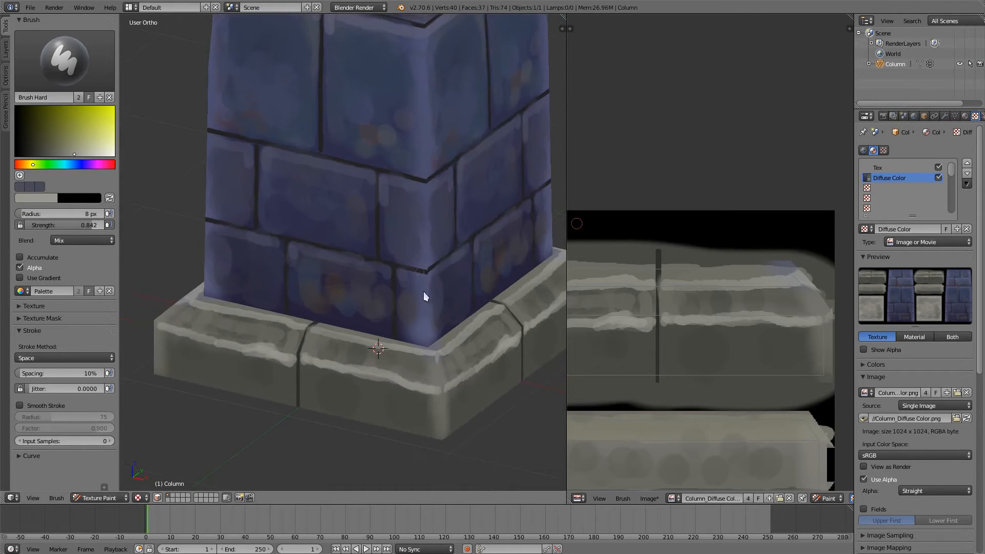
pyautogui.press('s')
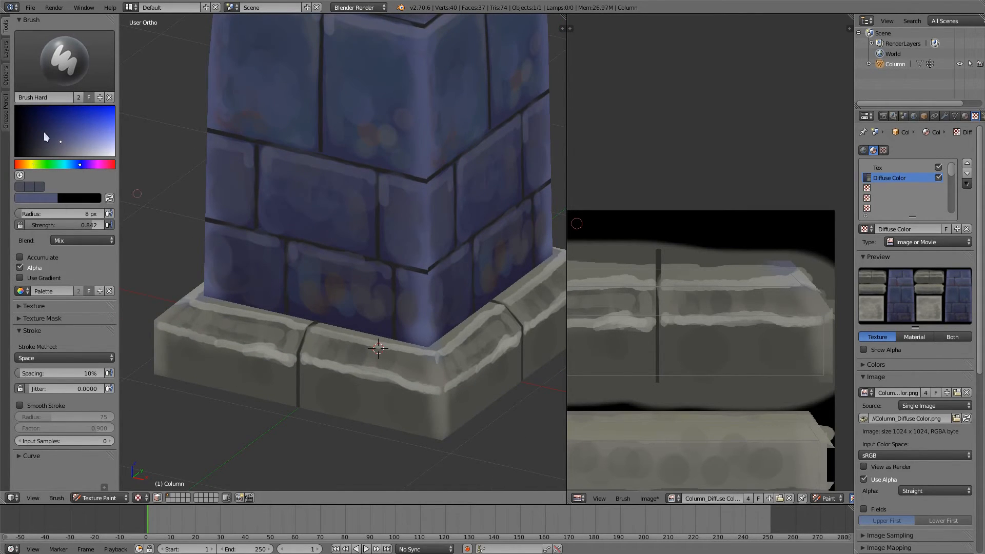
pyautogui.click(74, 143)
pyautogui.press('s')
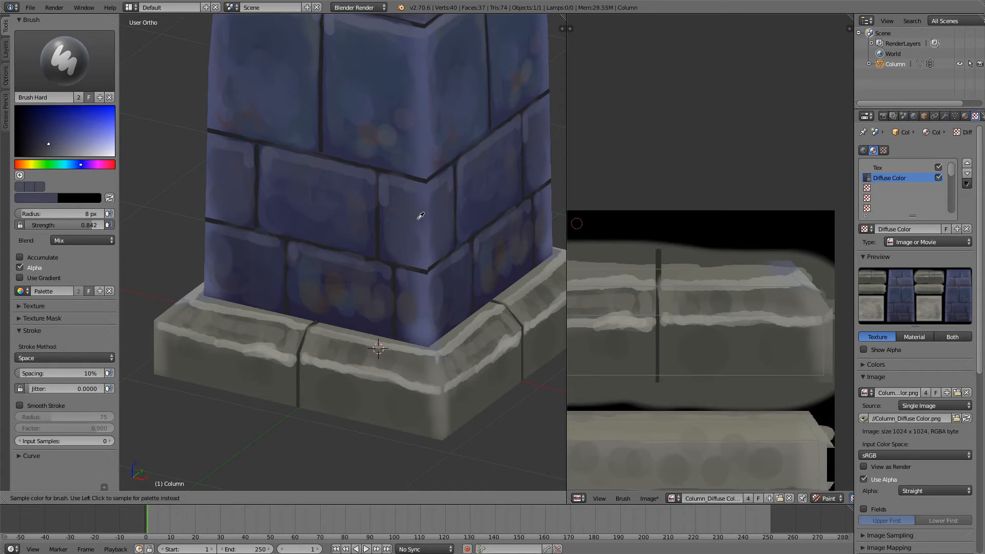
pyautogui.click(419, 222)
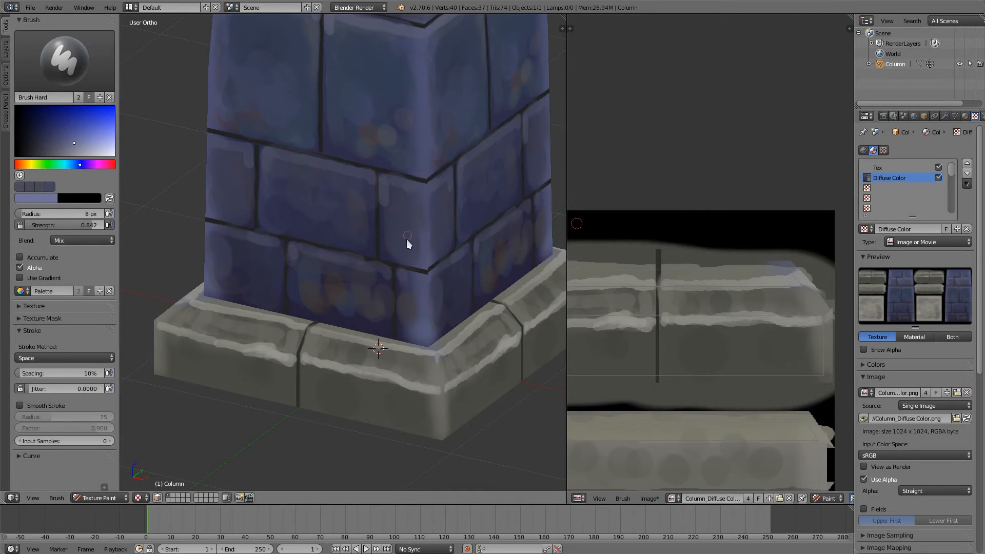
pyautogui.press('s')
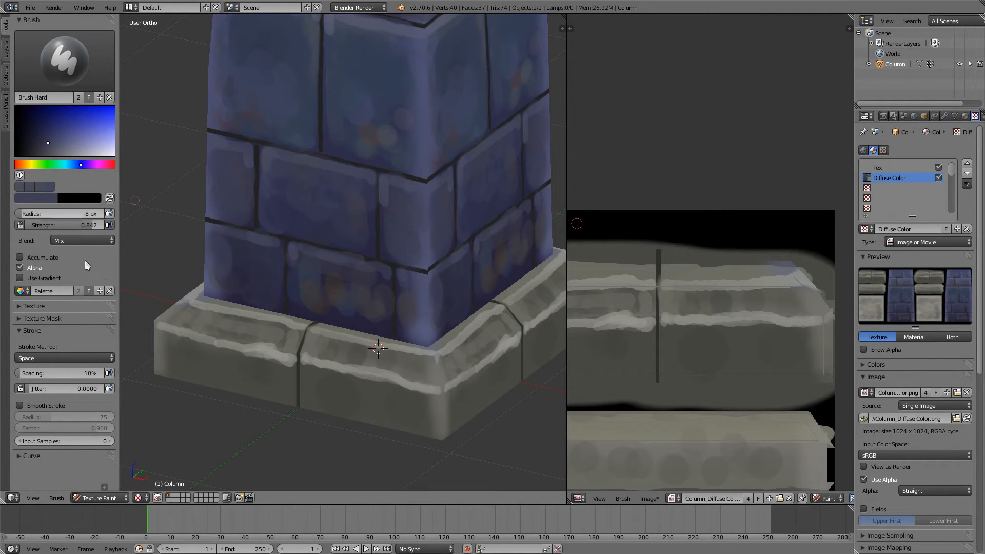
pyautogui.press('s')
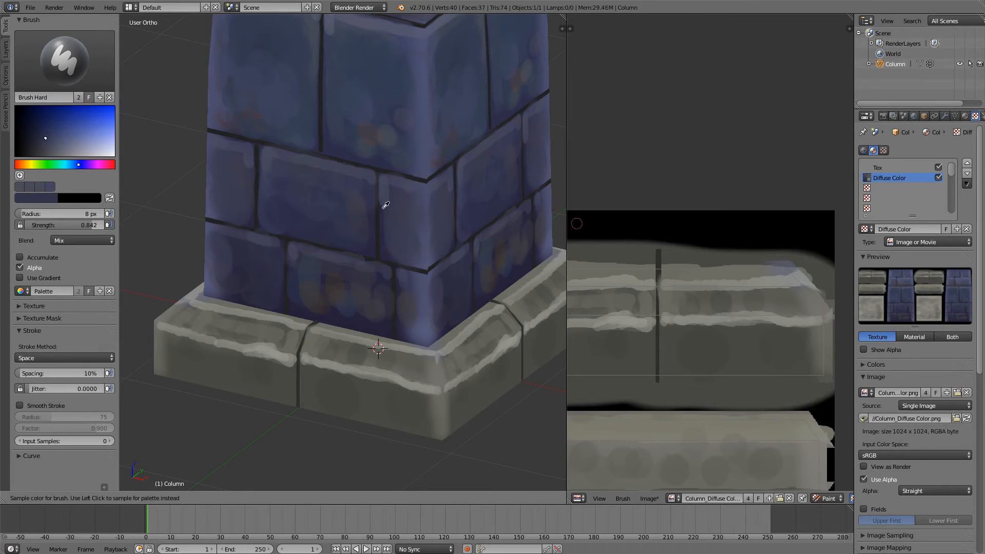
# - Blend away the corner brick's left edge highlight and paint a lighter blue highlight down the neighbouring middle brick's right edge
pyautogui.moveTo(405, 209); pyautogui.dragTo(404, 208, button='middle')
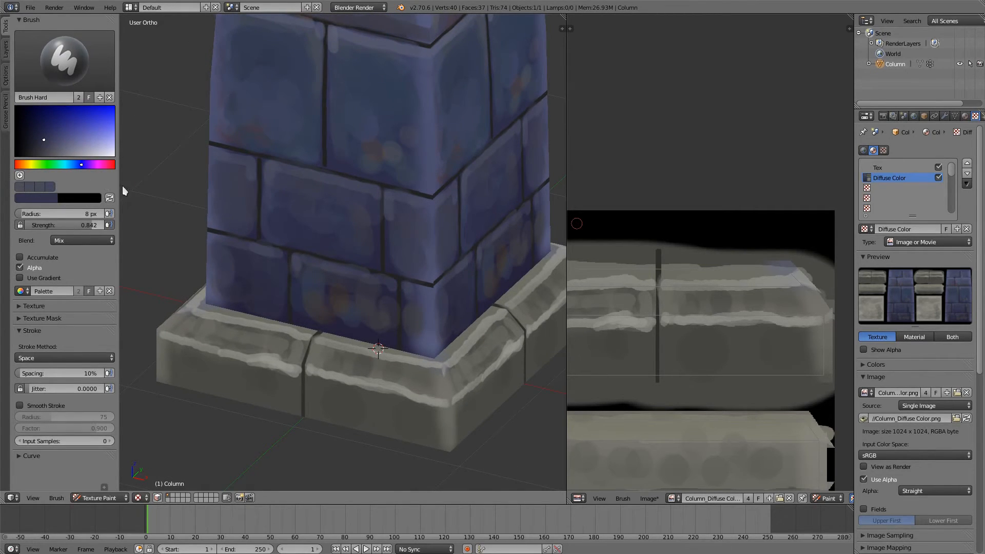
pyautogui.scroll(6, 419, 205)
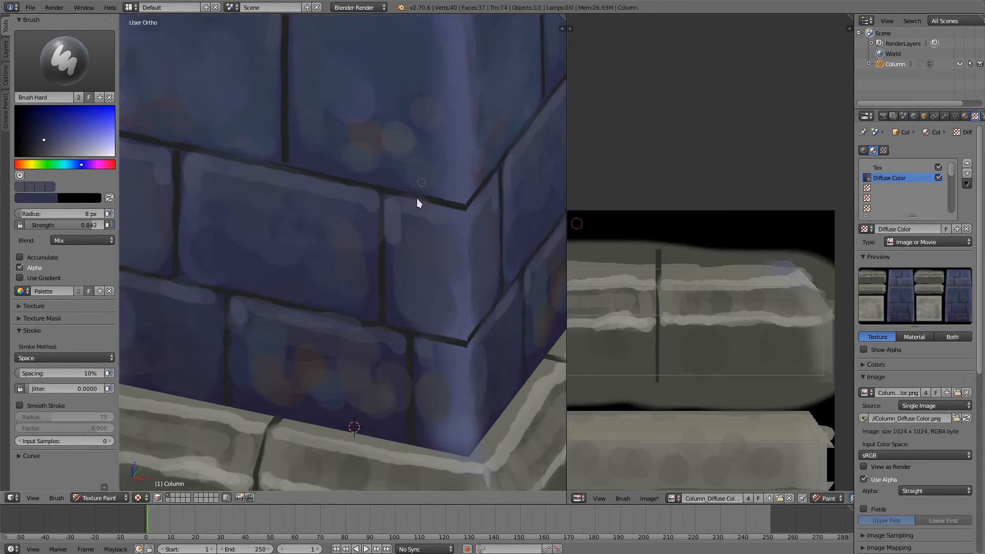
pyautogui.scroll(3, 428, 256)
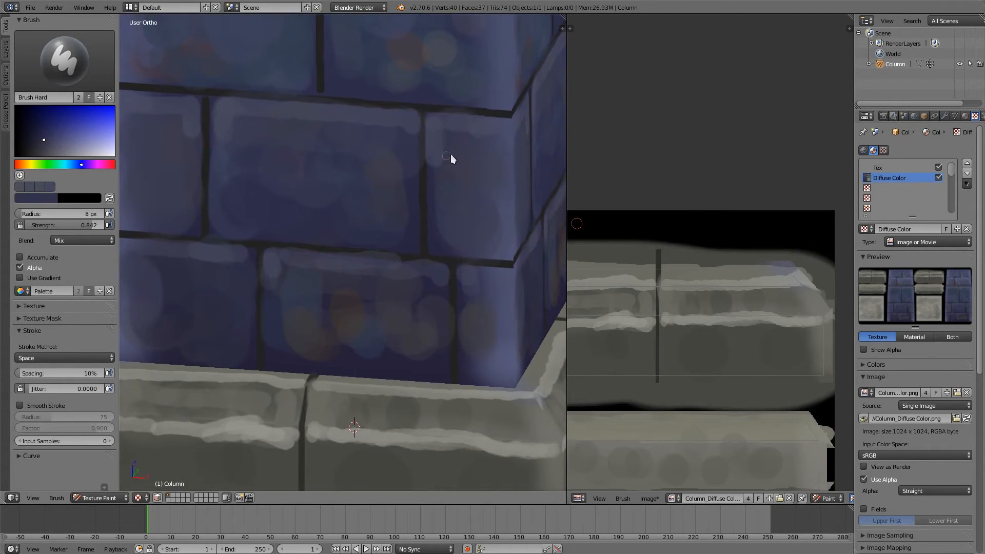
pyautogui.press('s')
pyautogui.moveTo(442, 147); pyautogui.dragTo(434, 247)
pyautogui.press('s')
pyautogui.press('s')
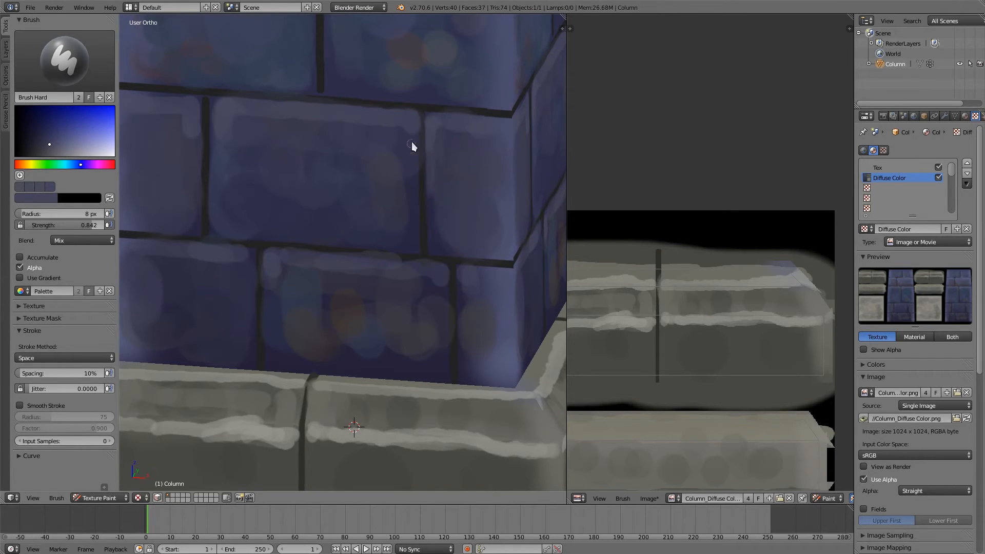
pyautogui.moveTo(417, 208); pyautogui.dragTo(414, 153)
pyautogui.scroll(-5, 411, 149)
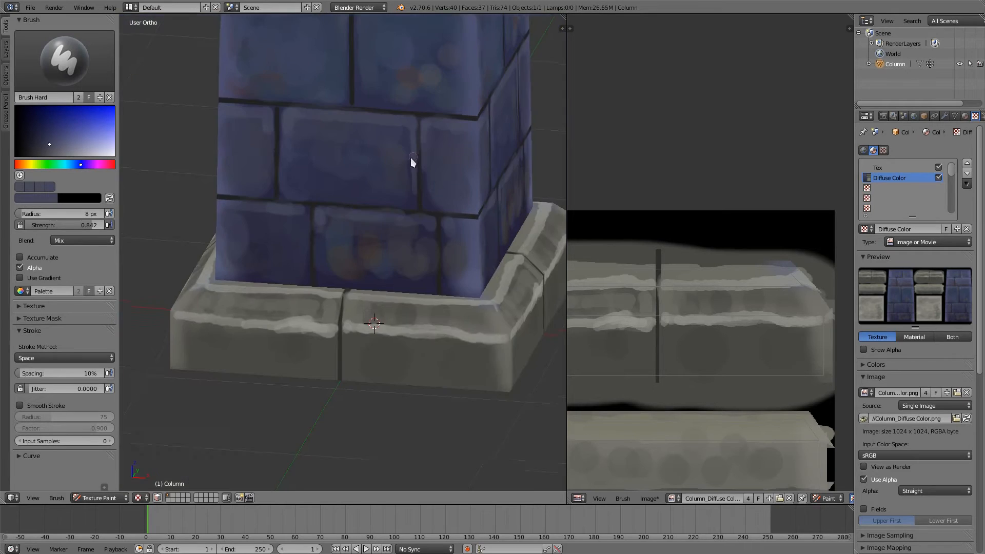
pyautogui.moveTo(410, 159); pyautogui.dragTo(369, 229, button='middle')
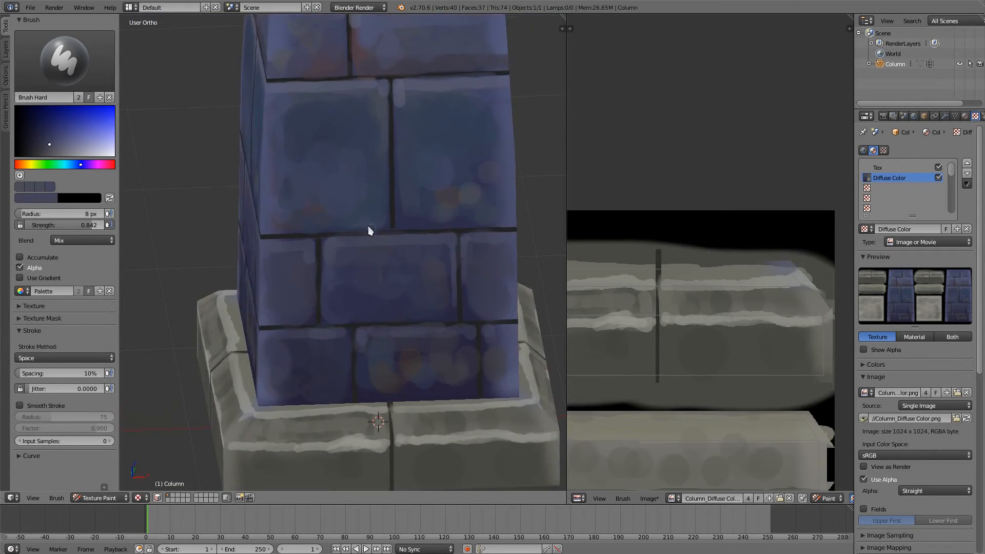
# - Paint lighter blue highlights down both brick edges along the vertical joint between the two large middle bricks, using an 8 px brush
pyautogui.scroll(4, 388, 100)
pyautogui.moveTo(407, 140); pyautogui.dragTo(411, 195)
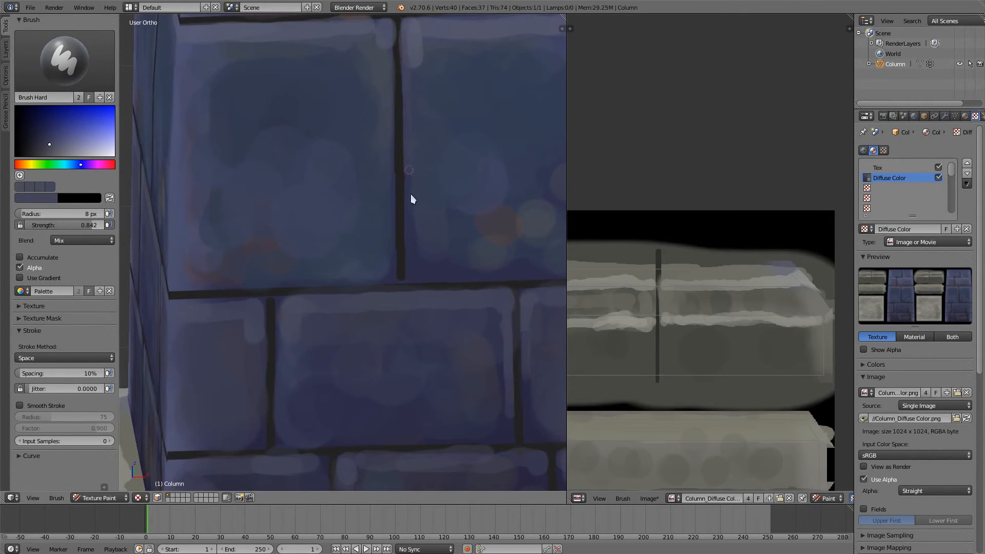
pyautogui.press('s')
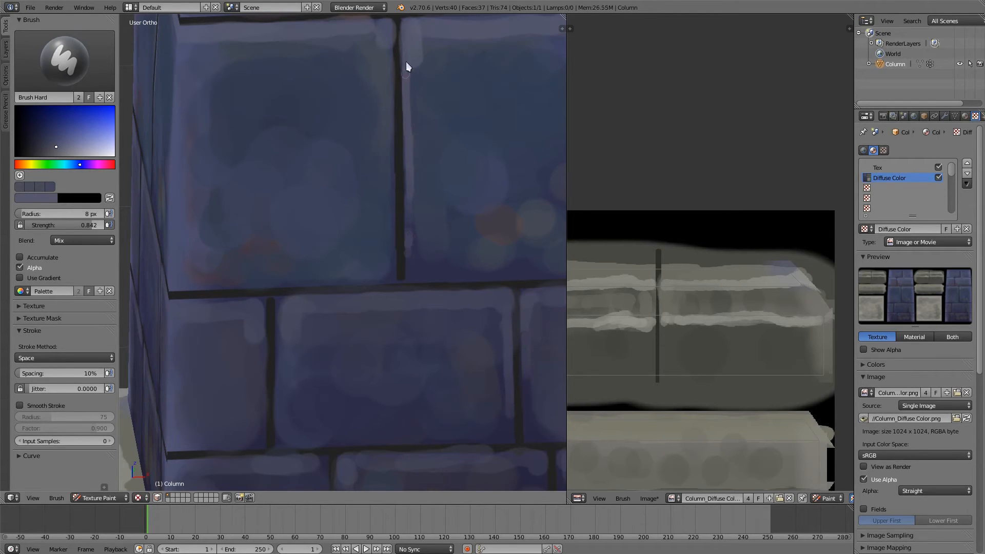
pyautogui.moveTo(427, 125); pyautogui.dragTo(387, 175, button='middle')
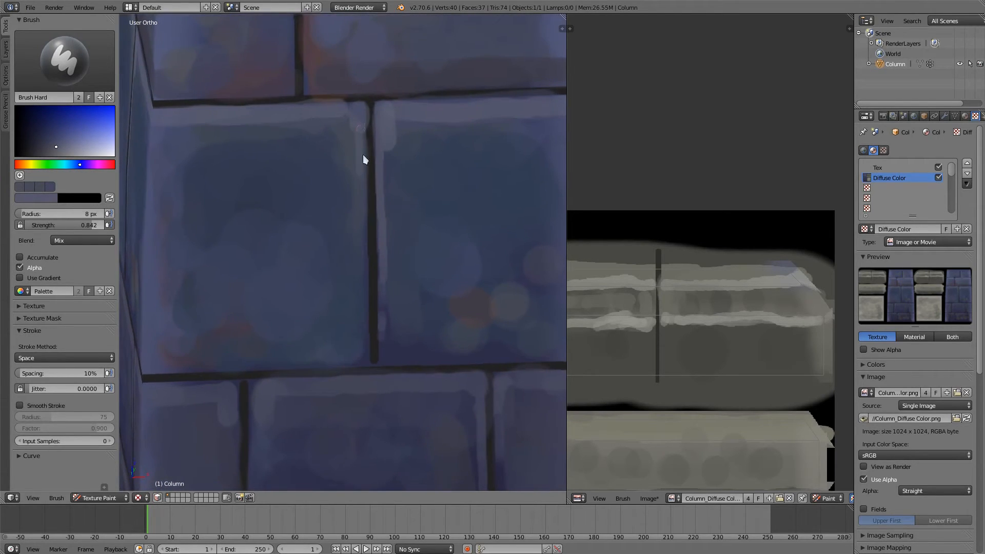
pyautogui.moveTo(363, 158); pyautogui.dragTo(366, 315)
# - Sample the cap stone's grey and paint a light highlight along the upper edge of its front side with an 8 px brush
pyautogui.scroll(-2, 410, 263)
pyautogui.moveTo(410, 263); pyautogui.dragTo(386, 253, button='middle')
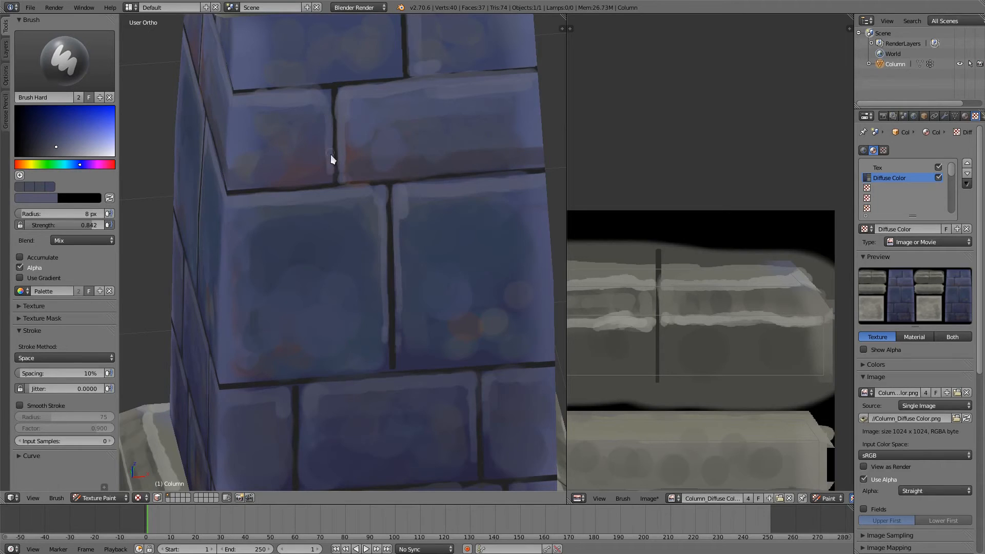
pyautogui.keyDown('shift'); pyautogui.moveTo(370, 178); pyautogui.dragTo(353, 370, button='middle'); pyautogui.keyUp('shift')
pyautogui.moveTo(348, 293)
pyautogui.mouseDown(button='middle')
pyautogui.moveTo(353, 313)
pyautogui.moveTo(360, 307)
pyautogui.mouseUp(button='middle')
pyautogui.press('s')
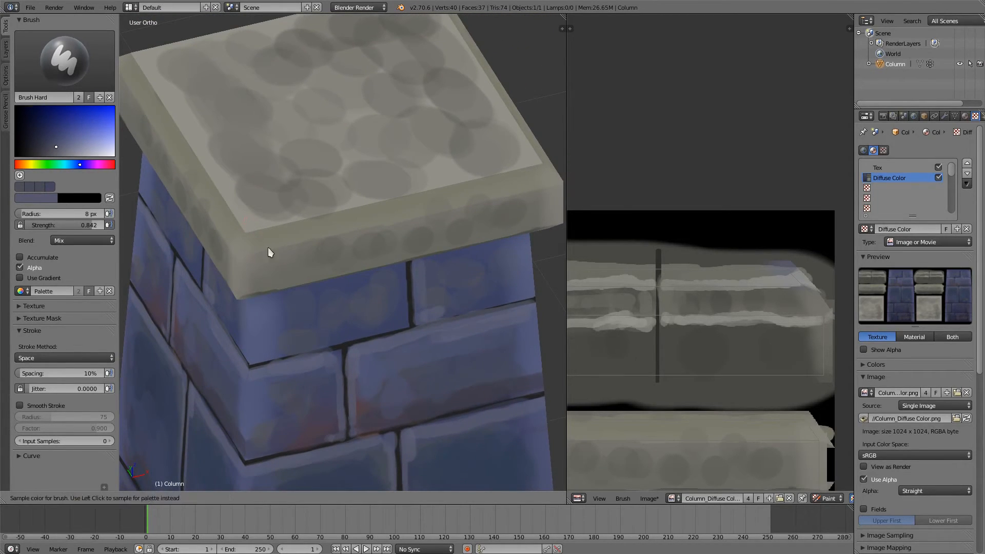
pyautogui.moveTo(254, 251)
pyautogui.mouseDown()
pyautogui.moveTo(558, 181)
pyautogui.moveTo(339, 232)
pyautogui.mouseUp()
# - Paint muted brown patches across the front side of the cap stone with a 28 px brush
pyautogui.press('s')
pyautogui.press('f')
pyautogui.click(327, 263)
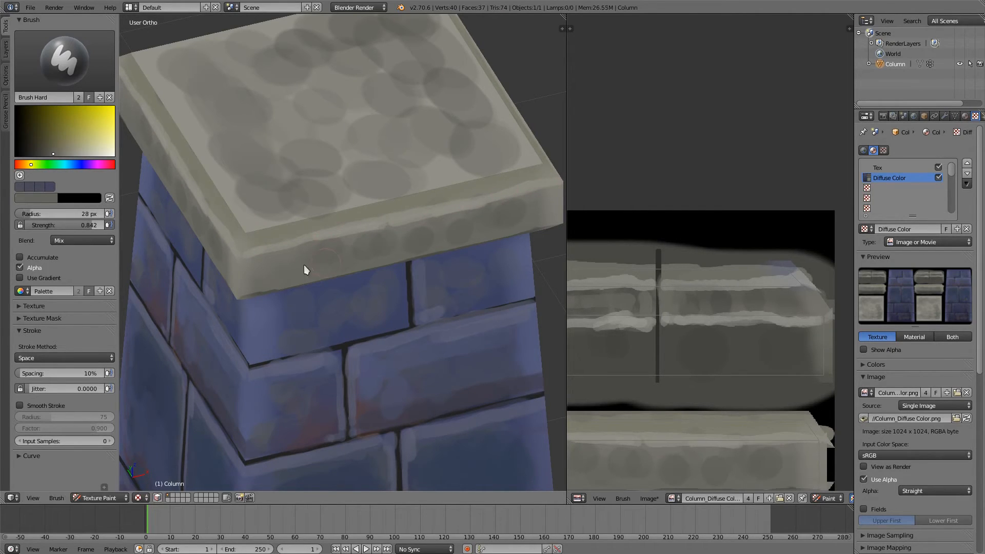
pyautogui.moveTo(30, 165); pyautogui.dragTo(22, 164)
pyautogui.click(49, 144)
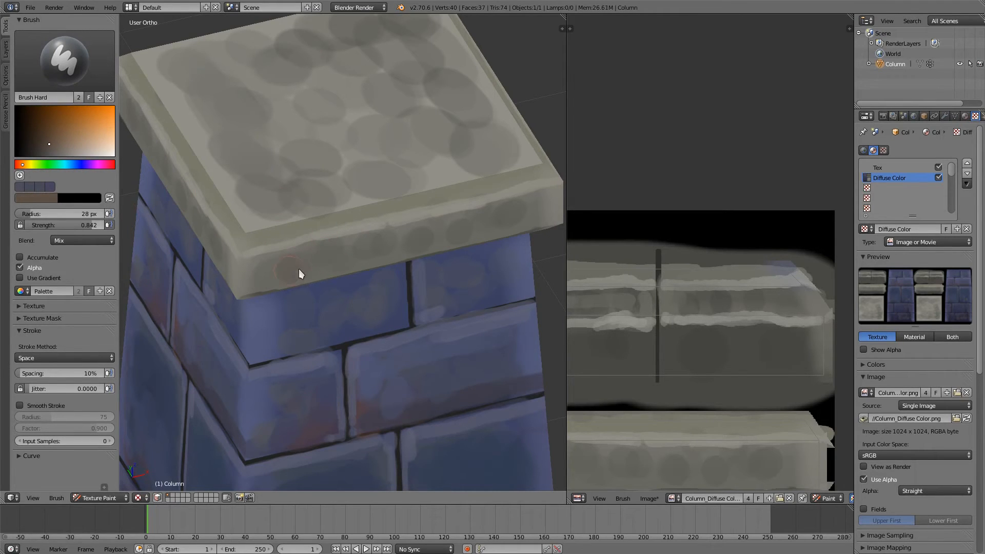
pyautogui.moveTo(299, 268)
pyautogui.mouseDown(button='middle')
pyautogui.moveTo(374, 226)
pyautogui.moveTo(315, 174)
pyautogui.moveTo(436, 141)
pyautogui.mouseUp(button='middle')
pyautogui.click(438, 138)
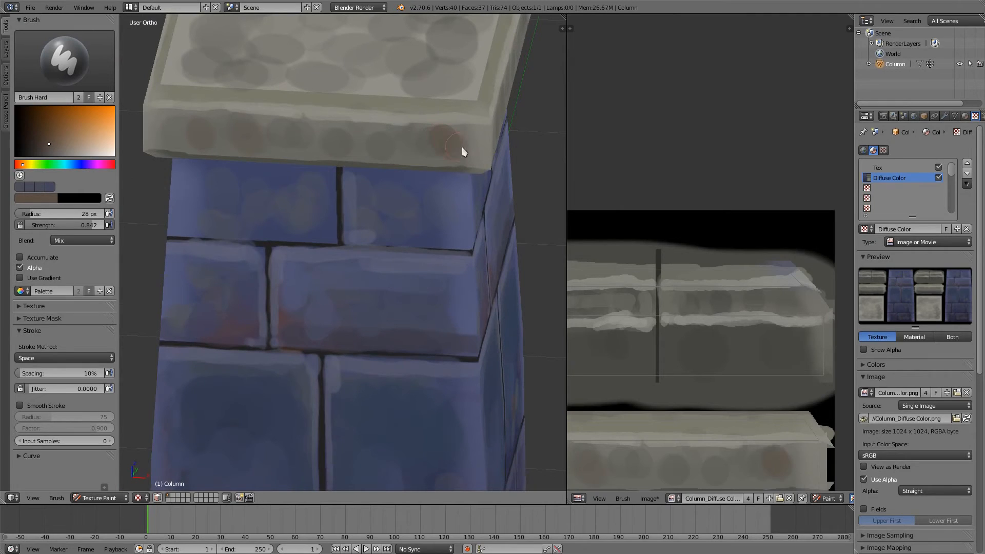
pyautogui.moveTo(461, 147); pyautogui.dragTo(475, 149)
pyautogui.moveTo(320, 163); pyautogui.dragTo(368, 286, button='middle')
pyautogui.moveTo(380, 230); pyautogui.dragTo(383, 220, button='middle')
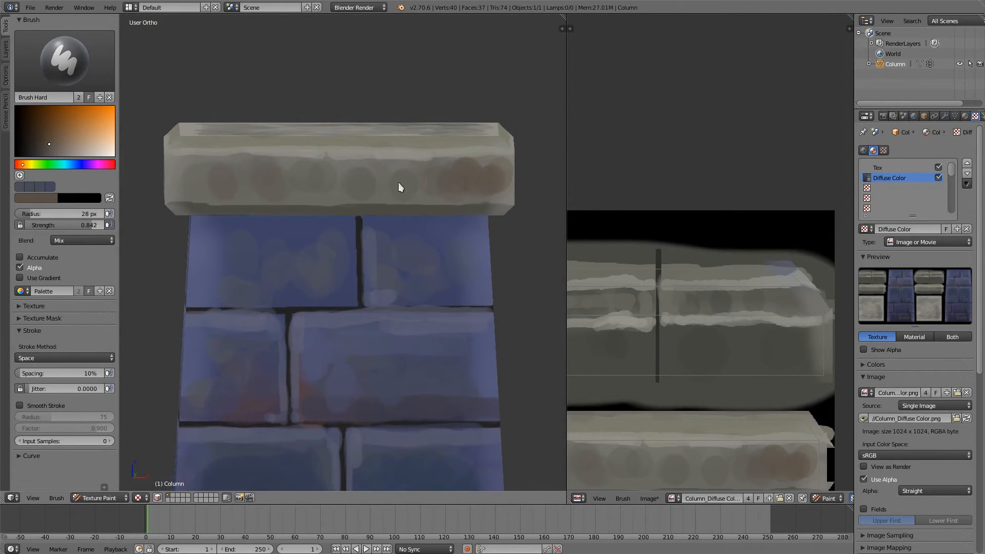
pyautogui.moveTo(422, 181); pyautogui.dragTo(404, 193)
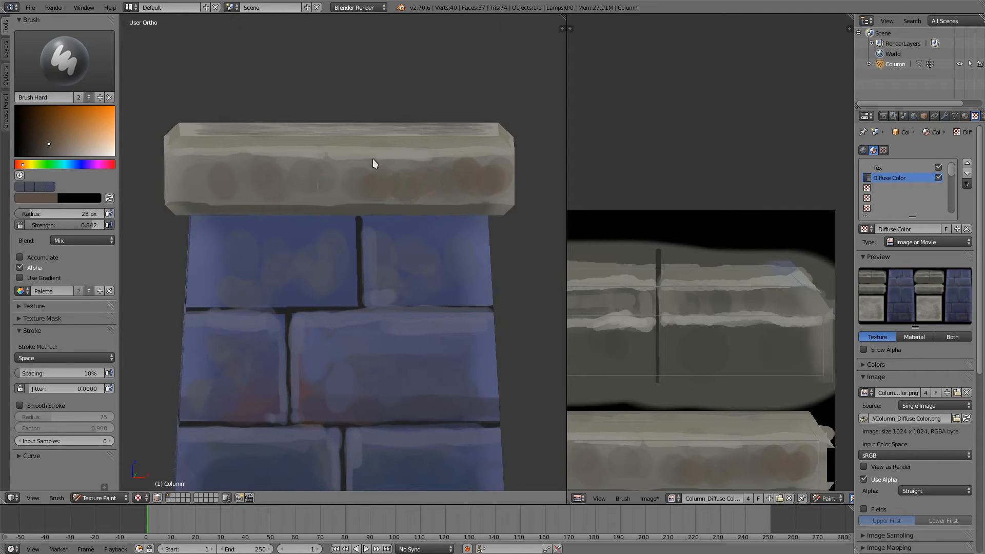
# - Paint brown patches over the front part of the cap's top face and blend the surrounding spots with sampled greys
pyautogui.moveTo(372, 163)
pyautogui.mouseDown(button='middle')
pyautogui.moveTo(393, 199)
pyautogui.moveTo(315, 312)
pyautogui.mouseUp(button='middle')
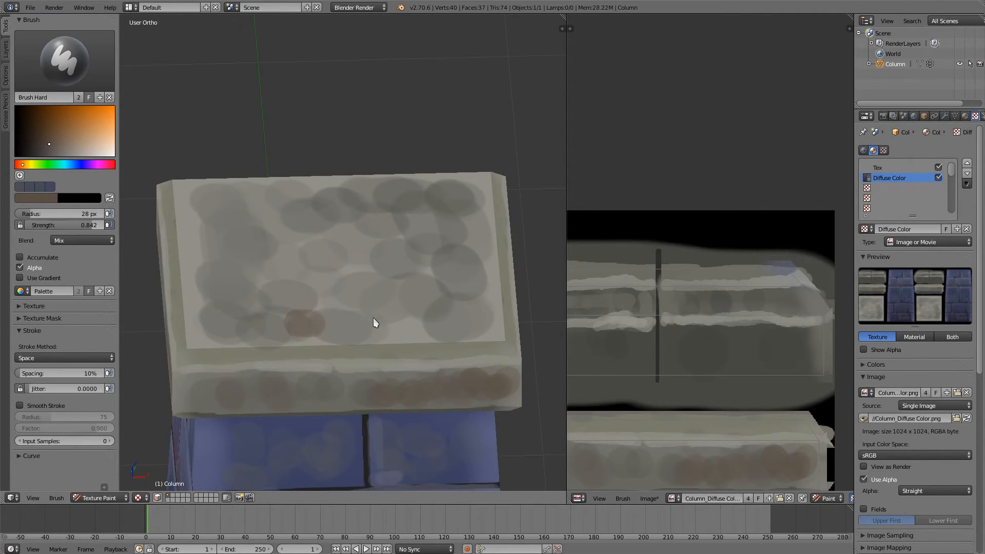
pyautogui.moveTo(373, 322)
pyautogui.mouseDown()
pyautogui.moveTo(402, 330)
pyautogui.moveTo(416, 298)
pyautogui.moveTo(377, 291)
pyautogui.moveTo(310, 309)
pyautogui.moveTo(427, 324)
pyautogui.moveTo(473, 281)
pyautogui.moveTo(446, 226)
pyautogui.mouseUp()
pyautogui.press('s')
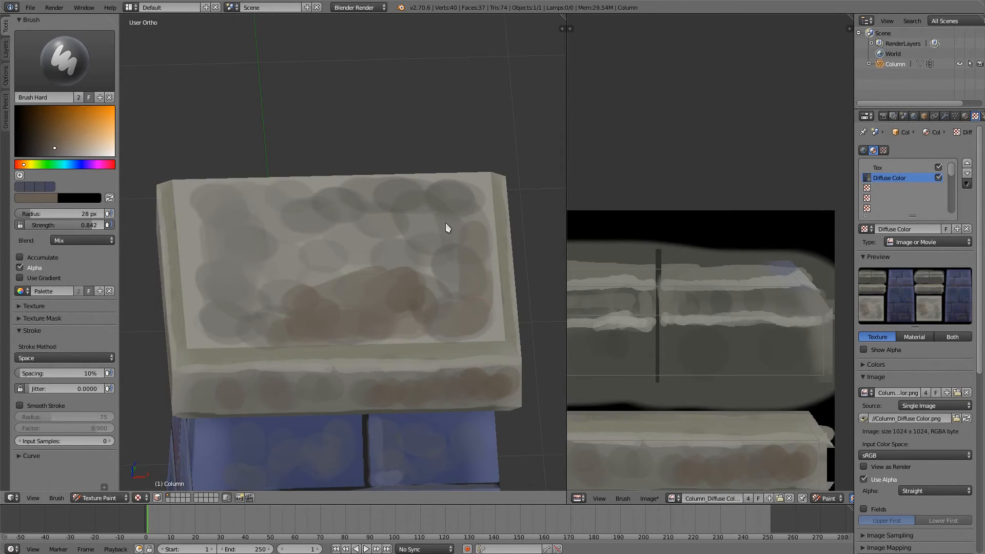
pyautogui.press('s')
pyautogui.click(429, 254)
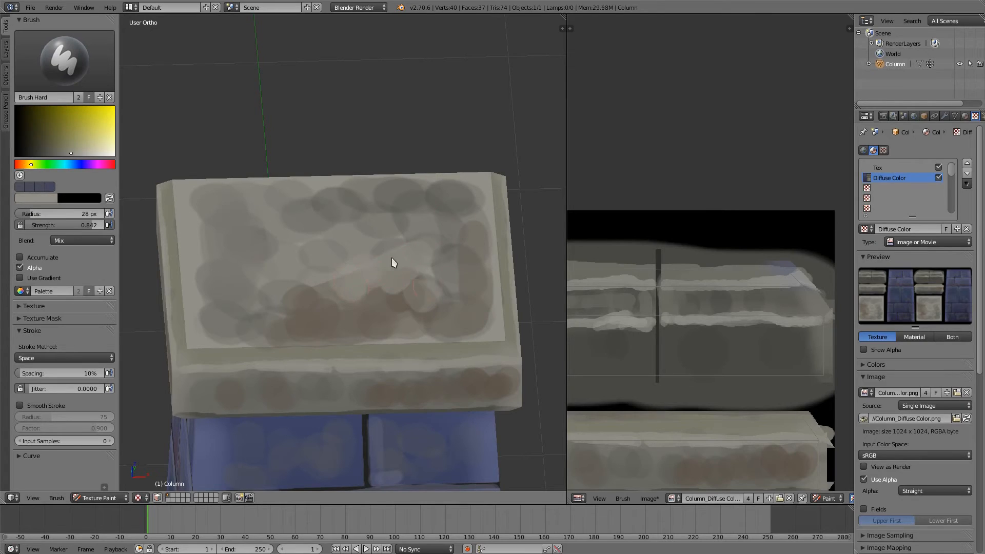
pyautogui.press('s')
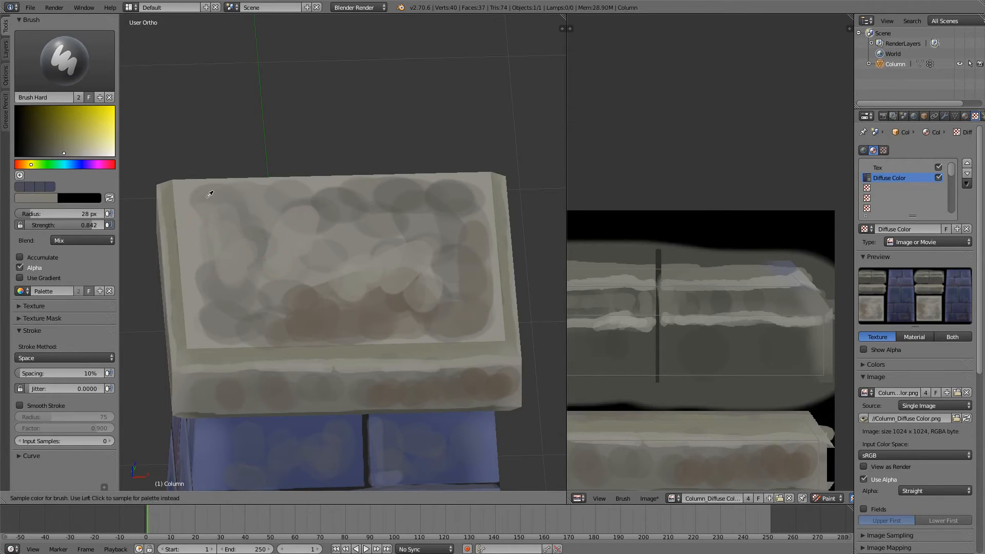
pyautogui.moveTo(208, 194); pyautogui.dragTo(188, 191)
pyautogui.moveTo(202, 332); pyautogui.dragTo(231, 307)
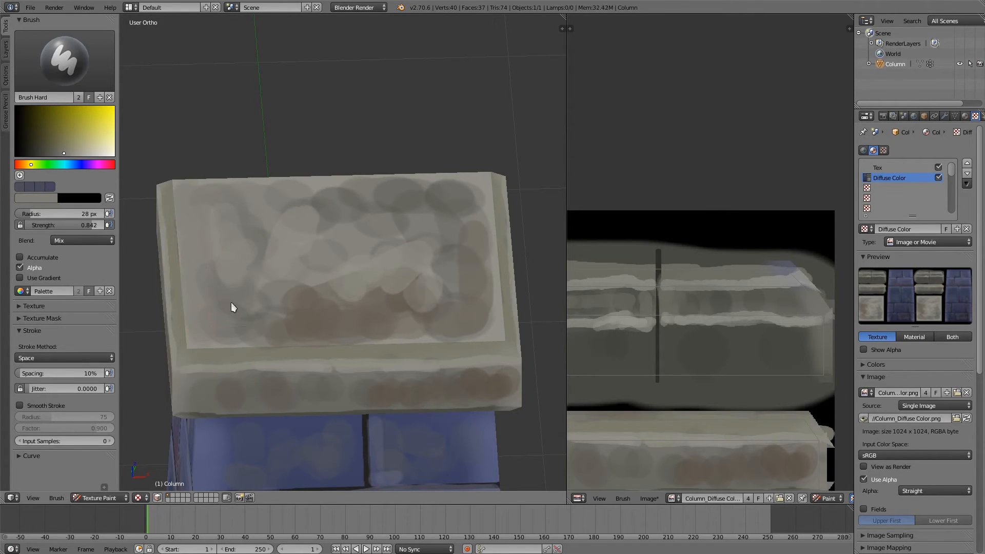
# - Tint the front left area of the cap's top face with a muted grey-blue
pyautogui.click(70, 164)
pyautogui.click(57, 146)
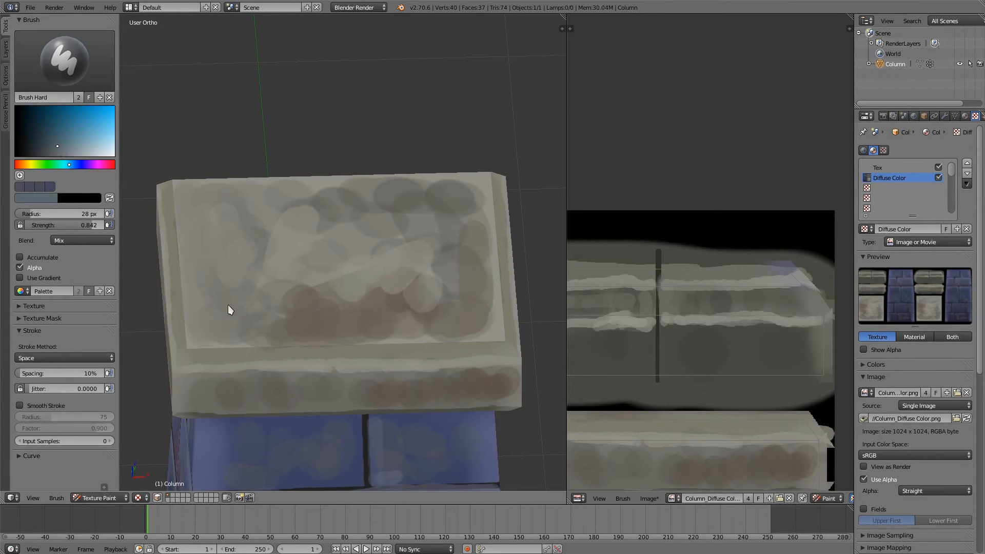
pyautogui.press('s')
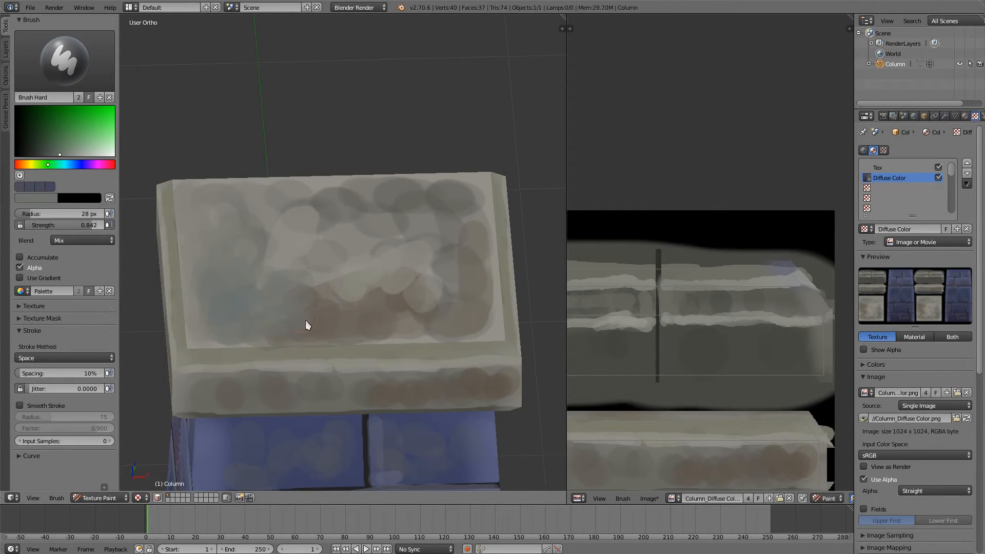
# - Rework the brown patches on the cap's top face with sampled light grey and brown tones, extending the brown along the right side
pyautogui.press('s')
pyautogui.press('s')
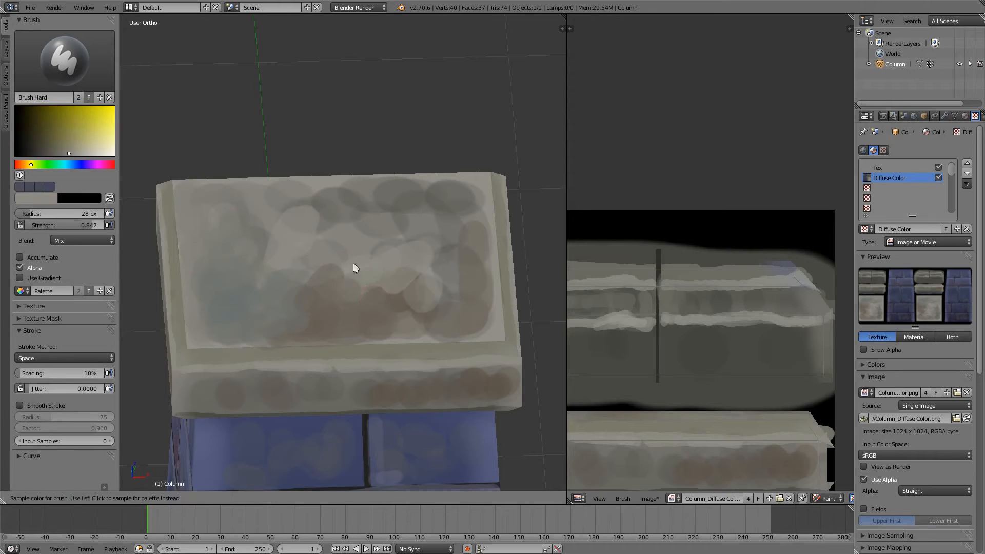
pyautogui.moveTo(365, 275); pyautogui.dragTo(369, 267)
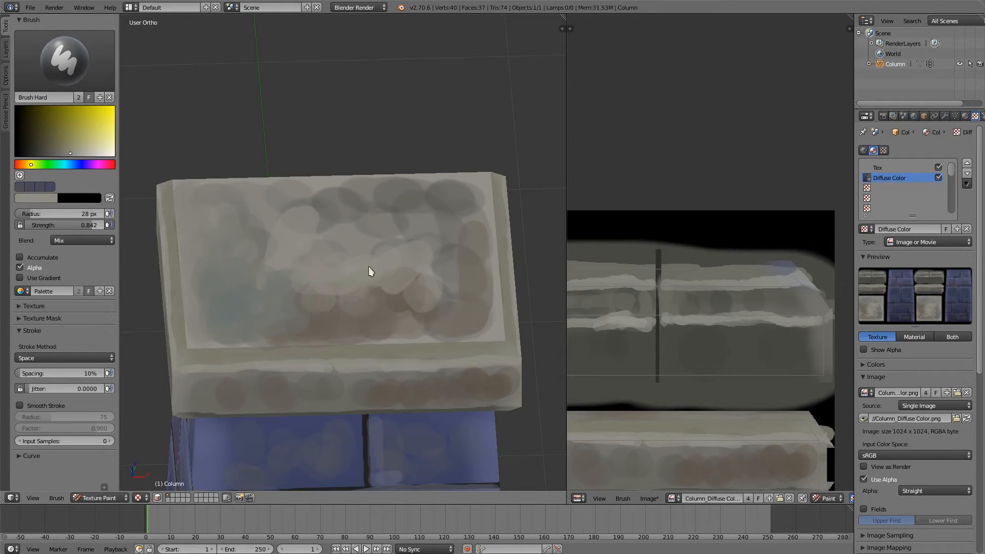
pyautogui.press('s')
pyautogui.moveTo(312, 296); pyautogui.dragTo(382, 276)
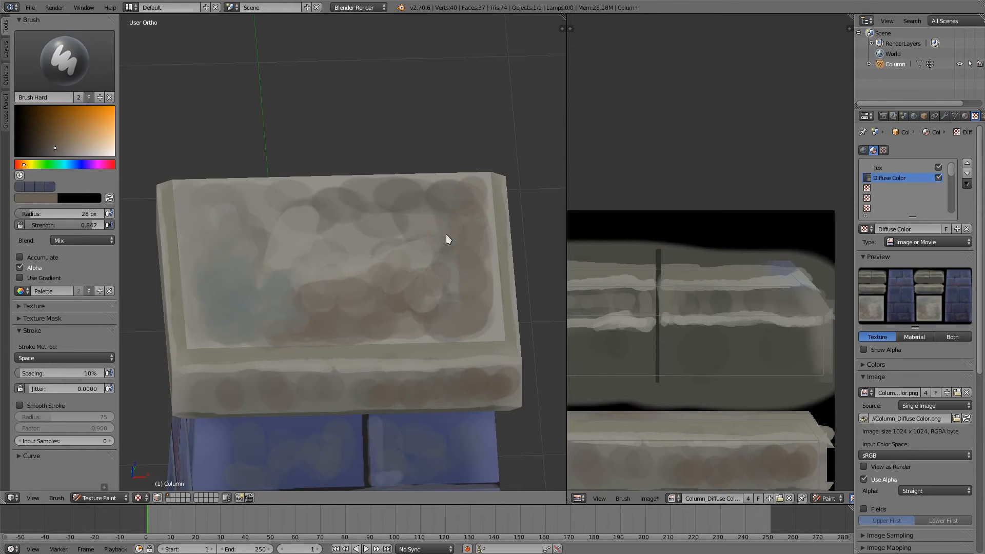
# - Smooth the dark round spots on the cap's top face by painting over them with sampled greys
pyautogui.moveTo(446, 234); pyautogui.dragTo(395, 155, button='middle')
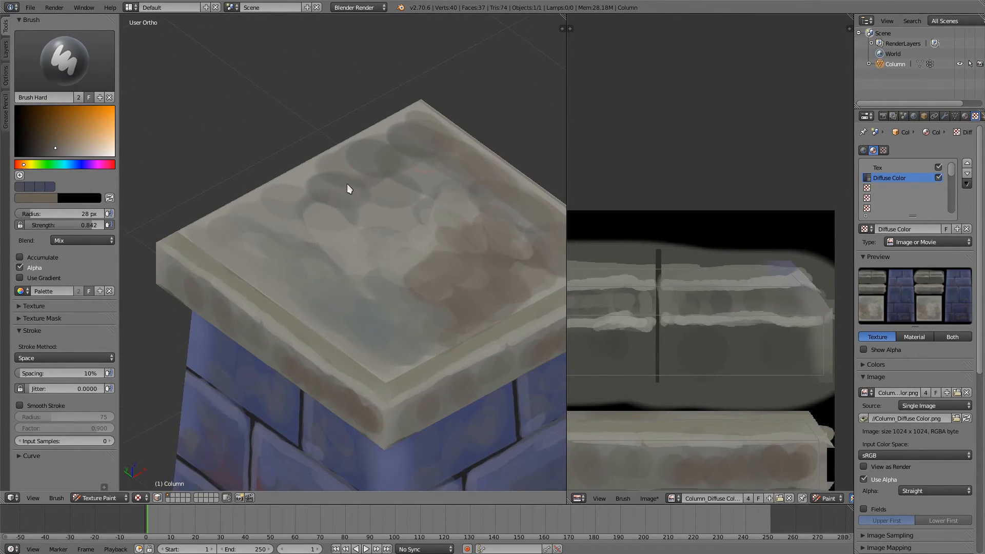
pyautogui.press('s')
pyautogui.moveTo(284, 201); pyautogui.dragTo(270, 200)
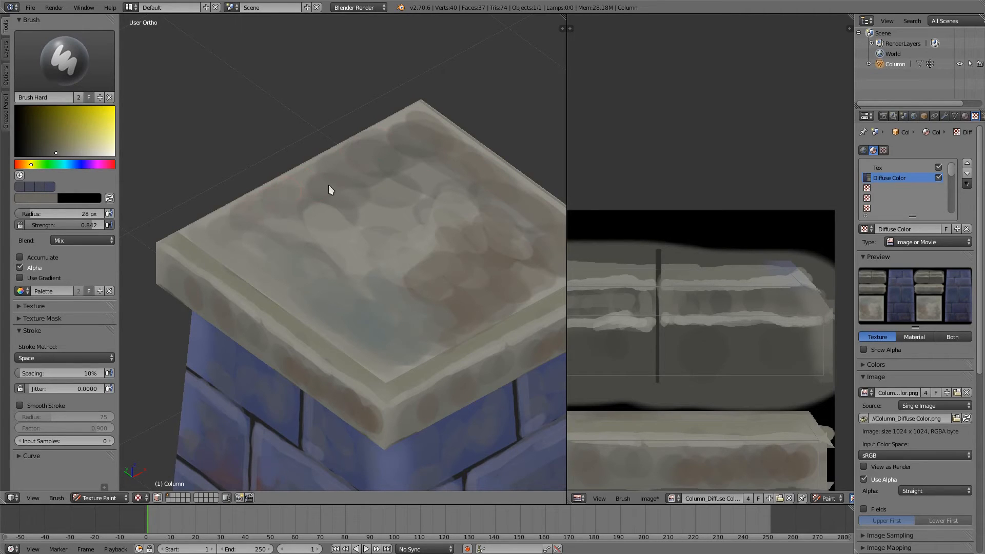
pyautogui.moveTo(328, 185)
pyautogui.mouseDown()
pyautogui.moveTo(284, 223)
pyautogui.moveTo(341, 198)
pyautogui.mouseUp()
pyautogui.press('s')
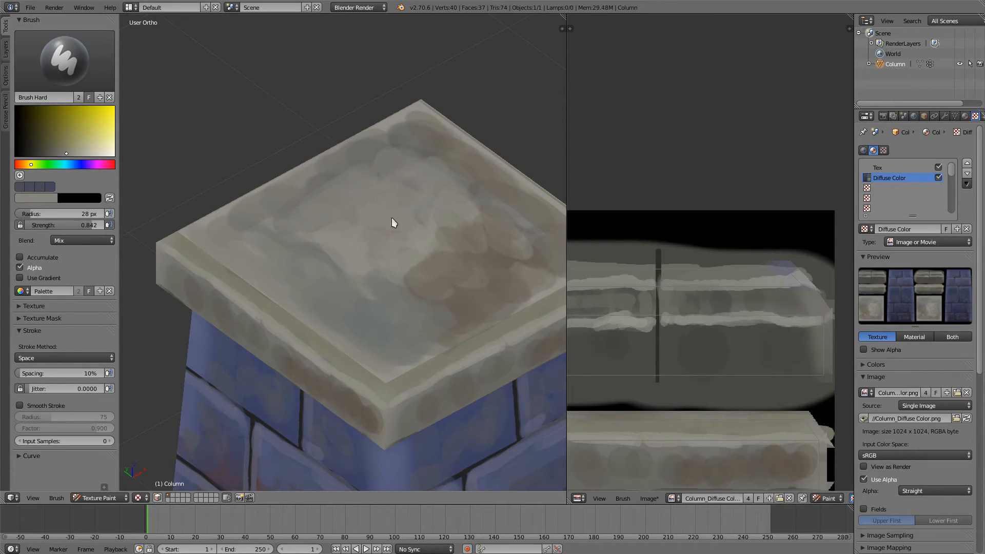
pyautogui.moveTo(392, 218); pyautogui.dragTo(377, 260, button='middle')
pyautogui.moveTo(403, 272)
pyautogui.mouseDown()
pyautogui.moveTo(427, 292)
pyautogui.moveTo(483, 296)
pyautogui.mouseUp()
# - Examine the painted cap, bricks and base of the whole column from several sides
pyautogui.moveTo(510, 243); pyautogui.dragTo(336, 186, button='middle')
pyautogui.scroll(-7, 447, 252)
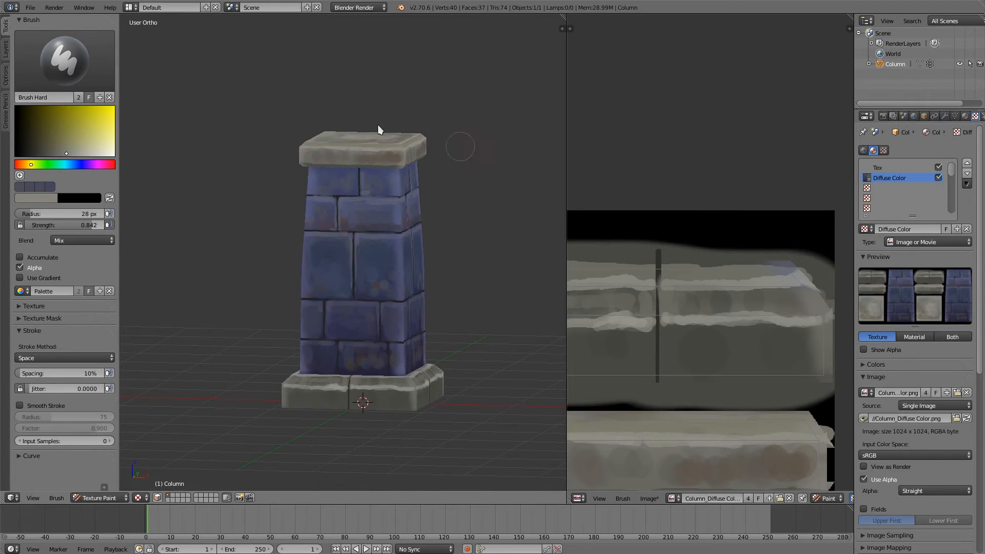
pyautogui.moveTo(367, 316); pyautogui.dragTo(371, 340, button='middle')
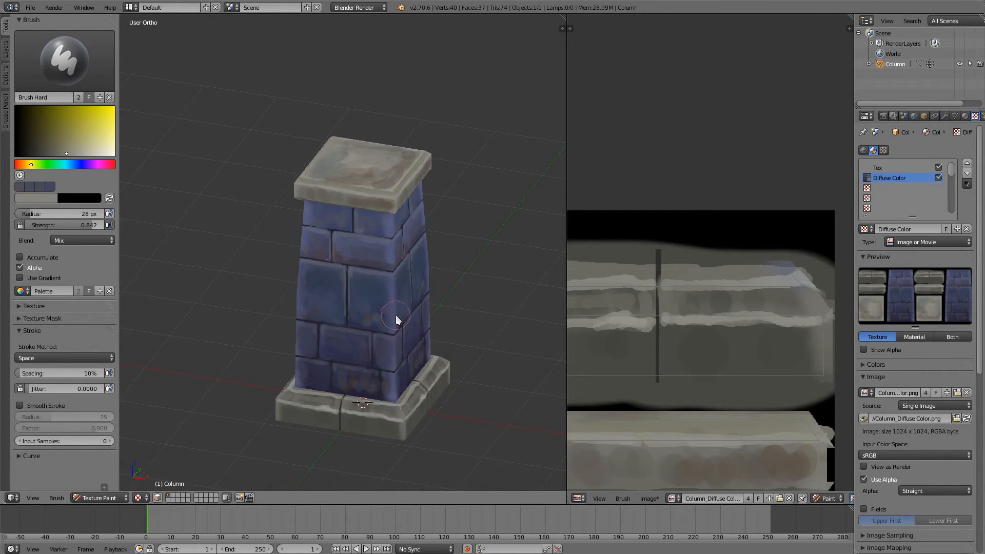
pyautogui.moveTo(310, 339); pyautogui.dragTo(353, 268, button='middle')
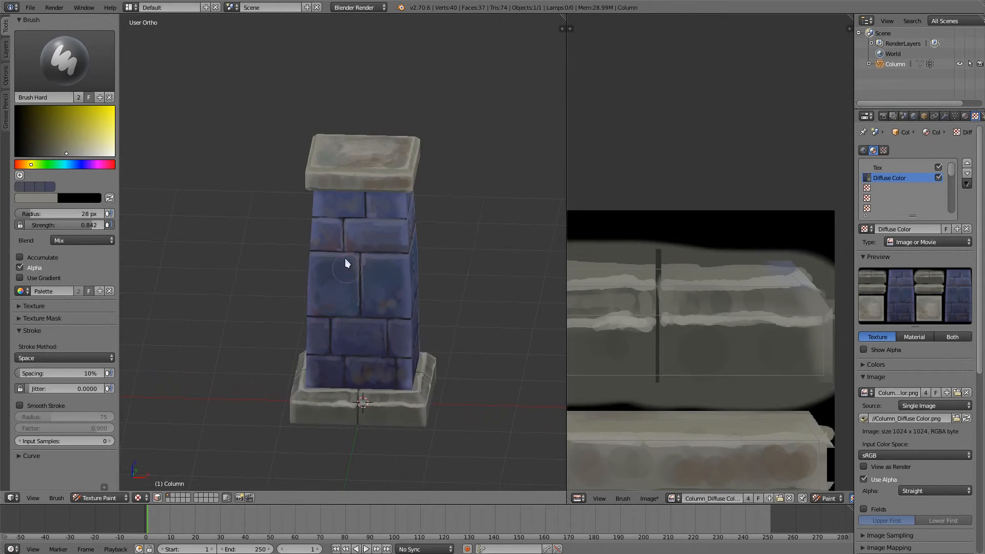
pyautogui.moveTo(385, 404); pyautogui.dragTo(497, 412, button='middle')
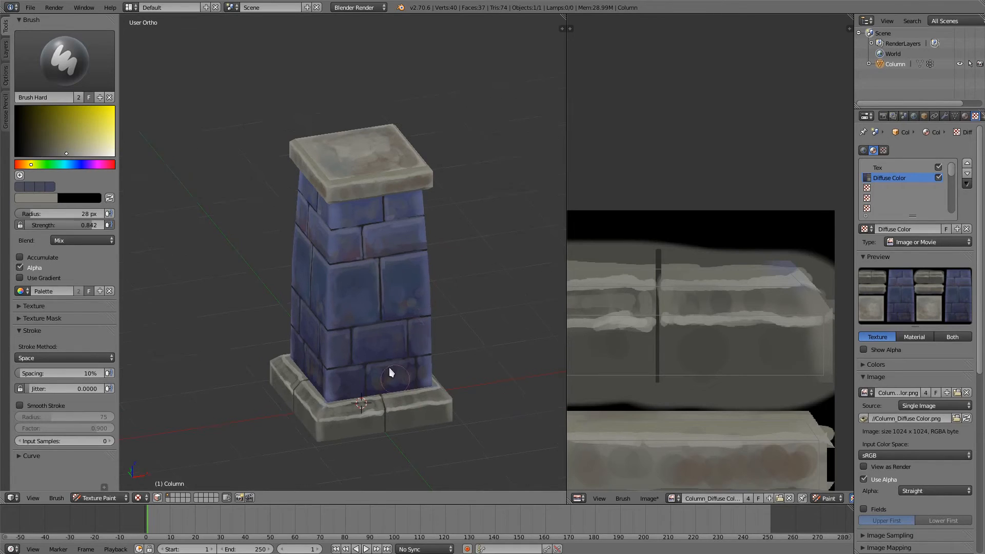
pyautogui.scroll(2, 407, 265)
pyautogui.moveTo(381, 302); pyautogui.dragTo(369, 328, button='middle')
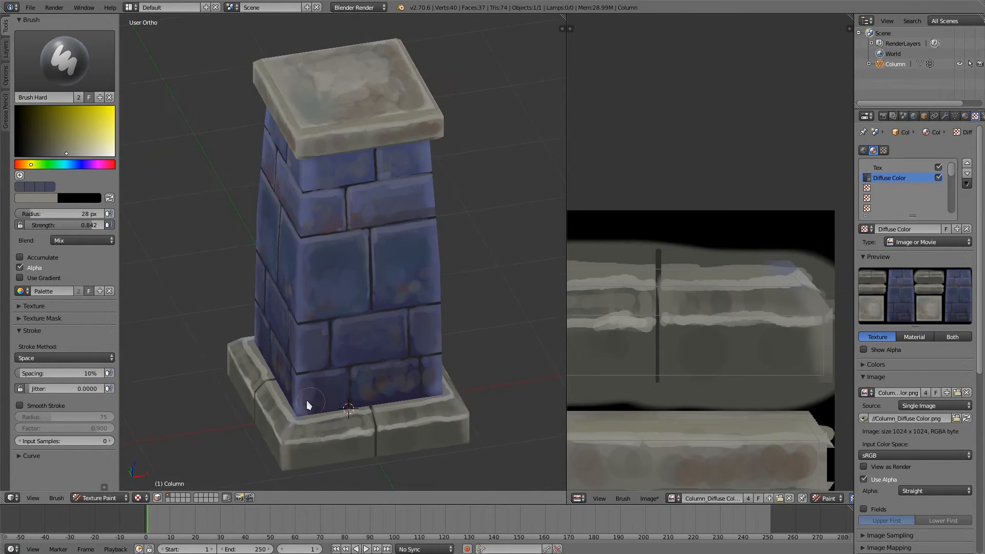
# - Paint a sampled light grey highlight along the stone base's sloped front corner edge with an 11 px brush
pyautogui.keyDown('shift'); pyautogui.moveTo(308, 398); pyautogui.dragTo(332, 305, button='middle'); pyautogui.keyUp('shift')
pyautogui.keyDown('ctrl'); pyautogui.moveTo(332, 306); pyautogui.dragTo(316, 240, button='middle'); pyautogui.keyUp('ctrl')
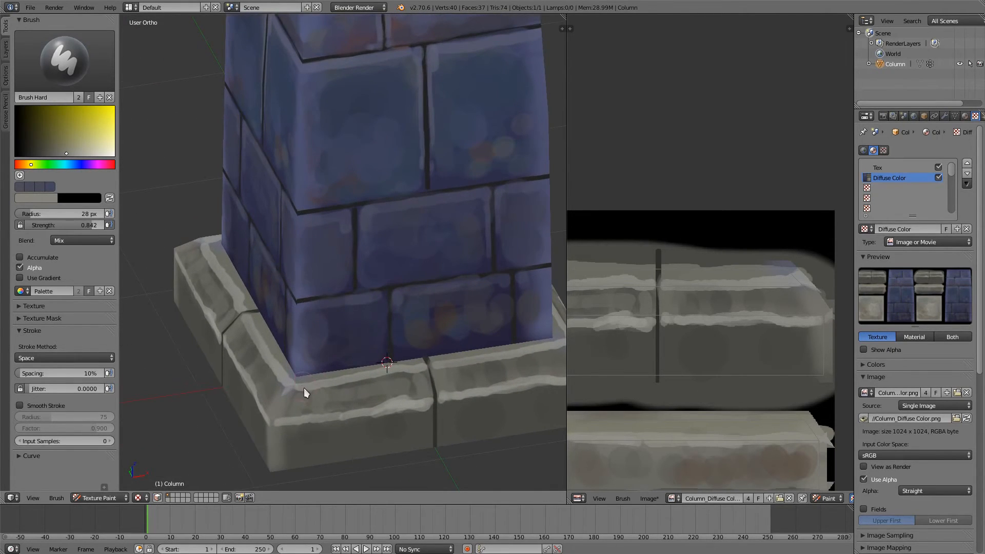
pyautogui.press('s')
pyautogui.click(304, 407)
pyautogui.moveTo(278, 412)
pyautogui.mouseDown()
pyautogui.moveTo(287, 389)
pyautogui.moveTo(285, 398)
pyautogui.mouseUp()
pyautogui.press('s')
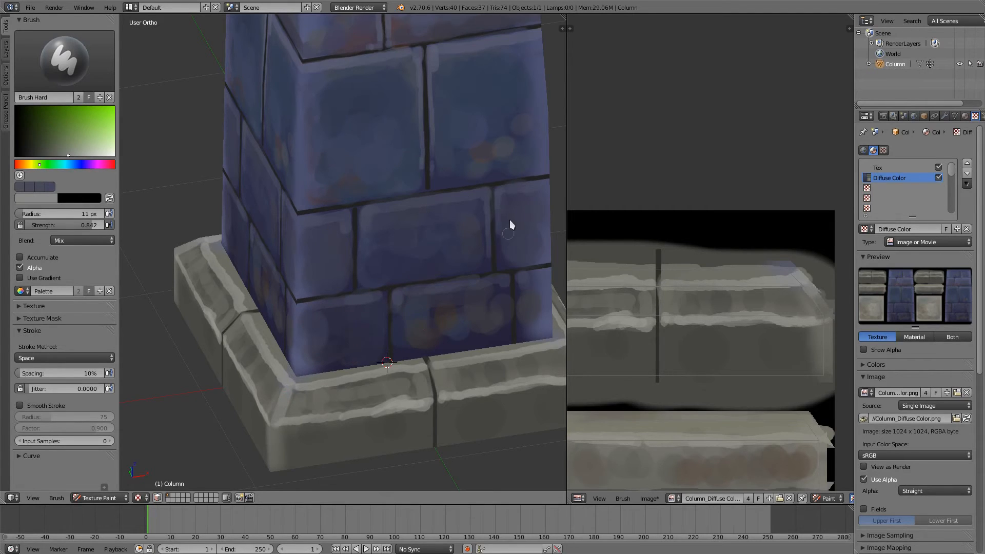
# - Blend the round spots on the lowest row's left front brick with sampled dark and lighter blues, using a 20 px brush
pyautogui.moveTo(461, 168)
pyautogui.mouseDown(button='middle')
pyautogui.moveTo(412, 108)
pyautogui.moveTo(402, 224)
pyautogui.mouseUp(button='middle')
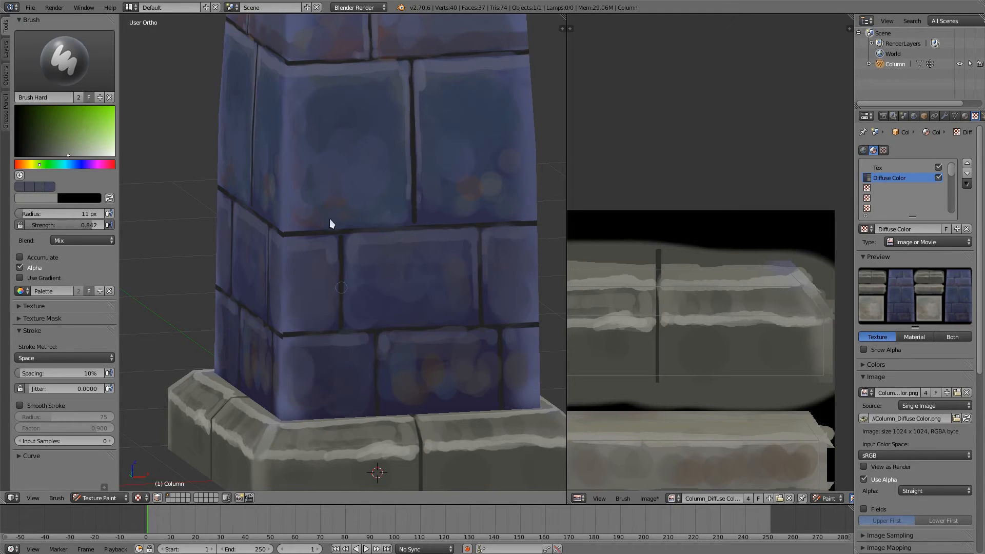
pyautogui.moveTo(342, 307); pyautogui.dragTo(316, 383, button='middle')
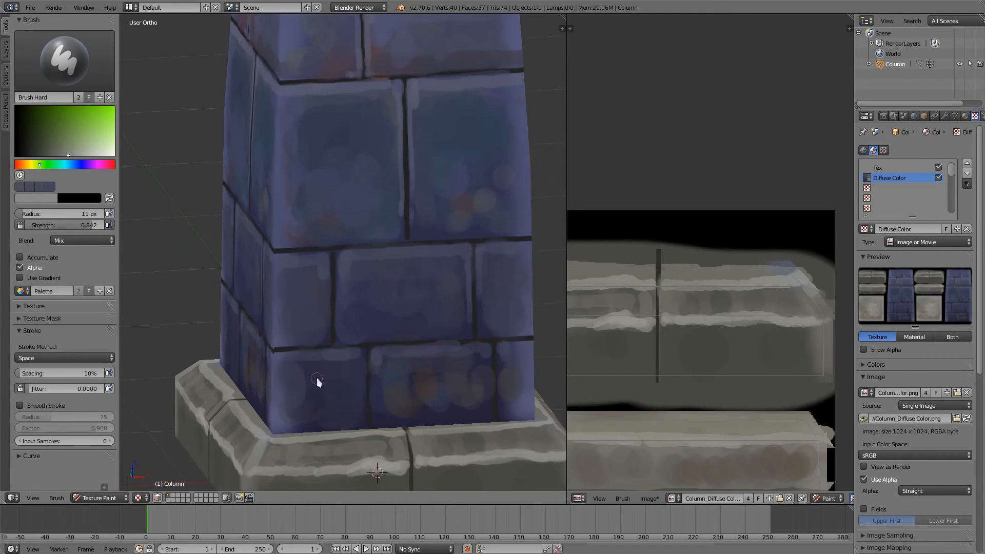
pyautogui.press('s')
pyautogui.press('f')
pyautogui.click(331, 383)
pyautogui.moveTo(297, 374); pyautogui.dragTo(293, 415)
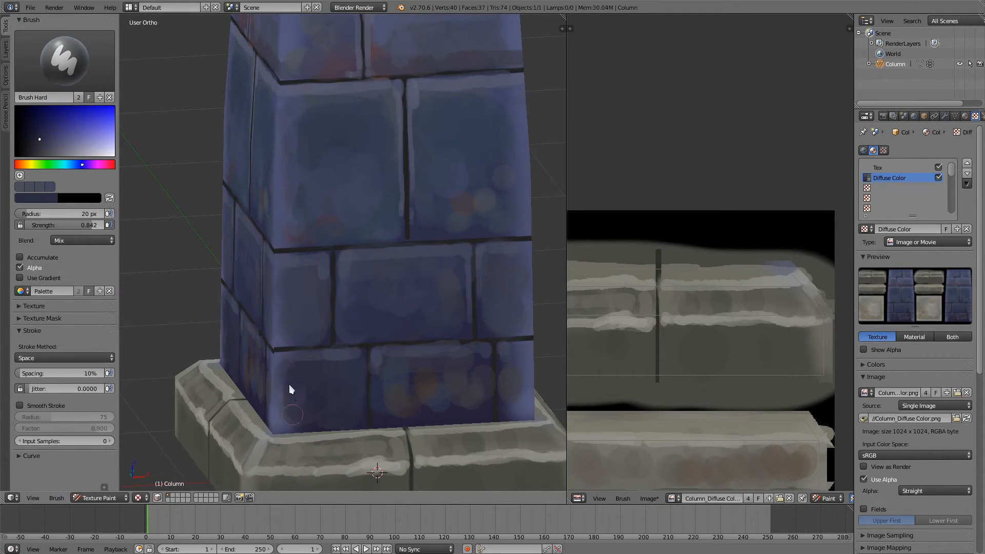
pyautogui.press('s')
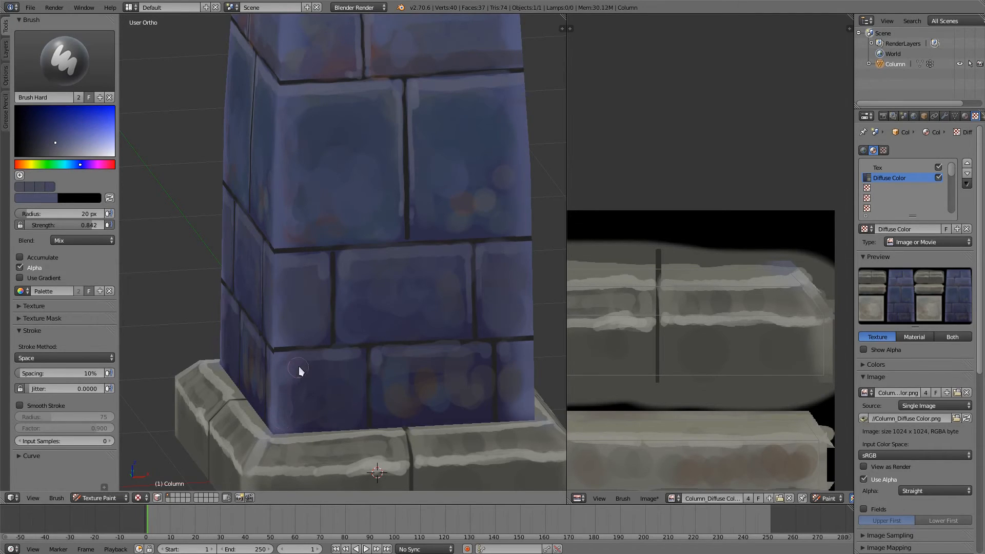
pyautogui.press('s')
pyautogui.press('s')
pyautogui.press('s')
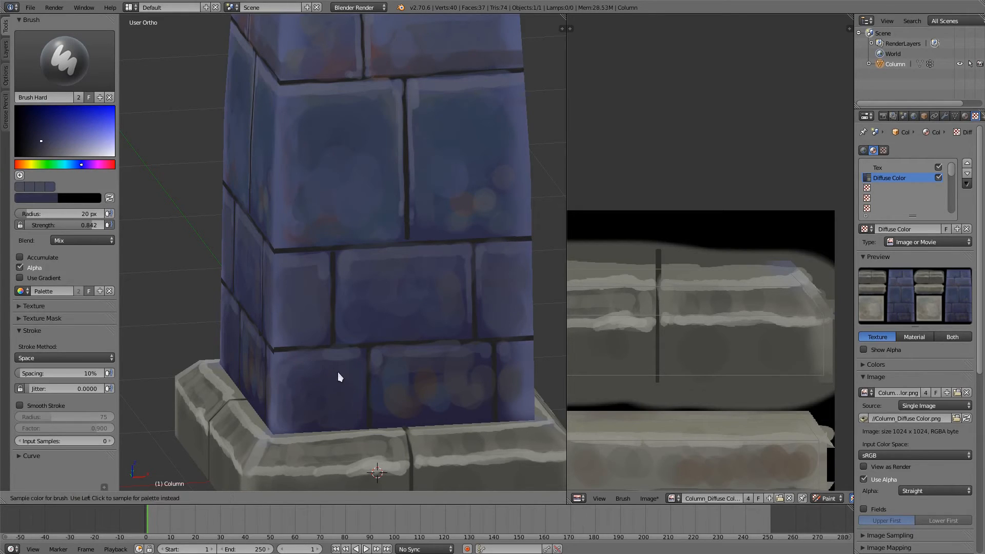
# - Touch up the upper right corner of the lowest left front brick with an 8 px brush in sampled blue
pyautogui.click(318, 392)
pyautogui.moveTo(350, 352); pyautogui.dragTo(357, 359)
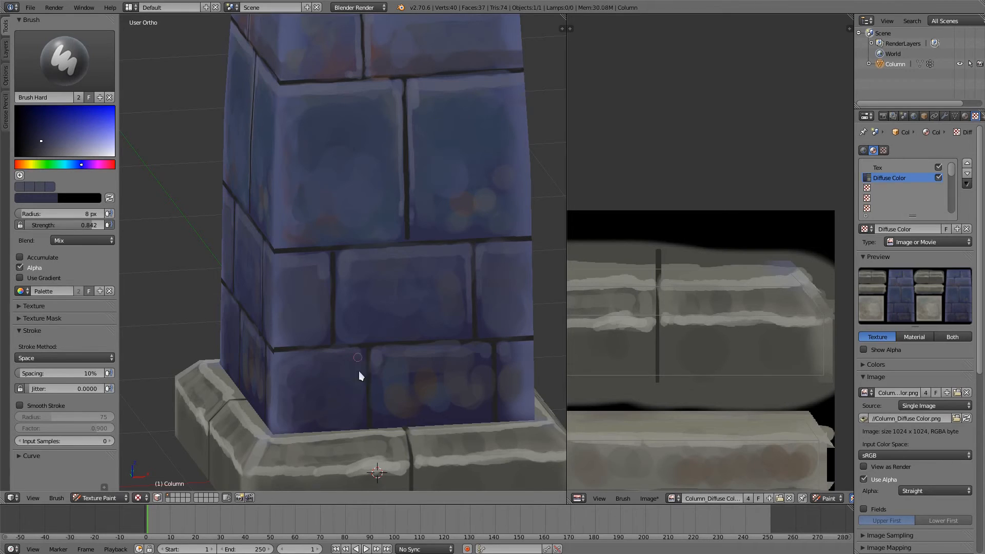
pyautogui.press('s')
# - Paint a brown tint along the vertical mortar line between the two large front bricks and blend it with sampled dark brown
pyautogui.keyDown('shift'); pyautogui.moveTo(368, 234); pyautogui.dragTo(342, 364, button='middle'); pyautogui.keyUp('shift')
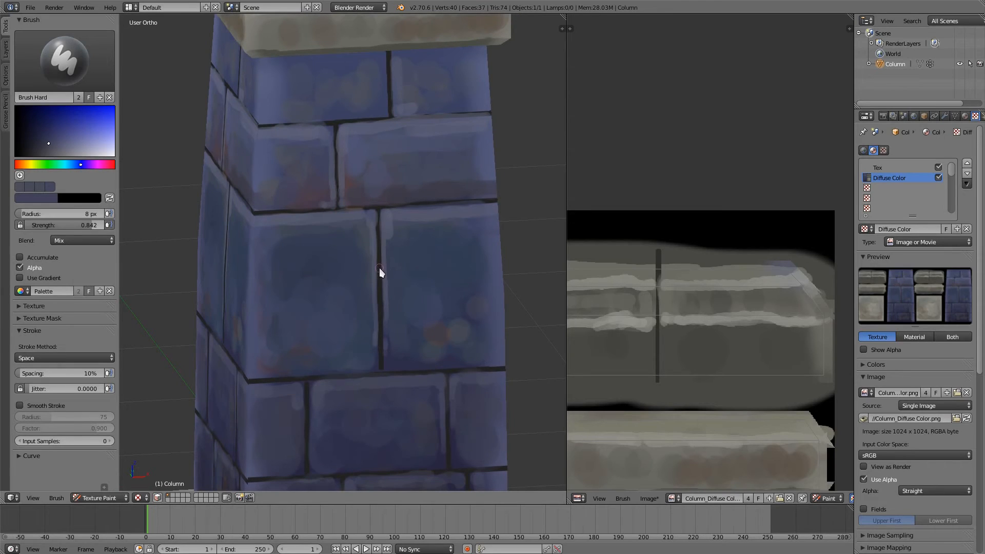
pyautogui.press('s')
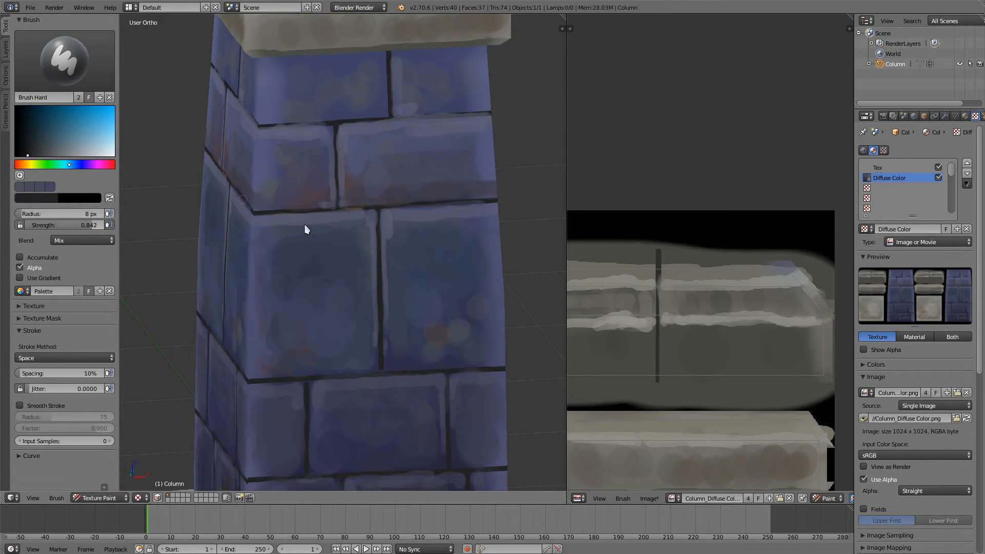
pyautogui.click(24, 164)
pyautogui.moveTo(34, 148); pyautogui.dragTo(39, 135)
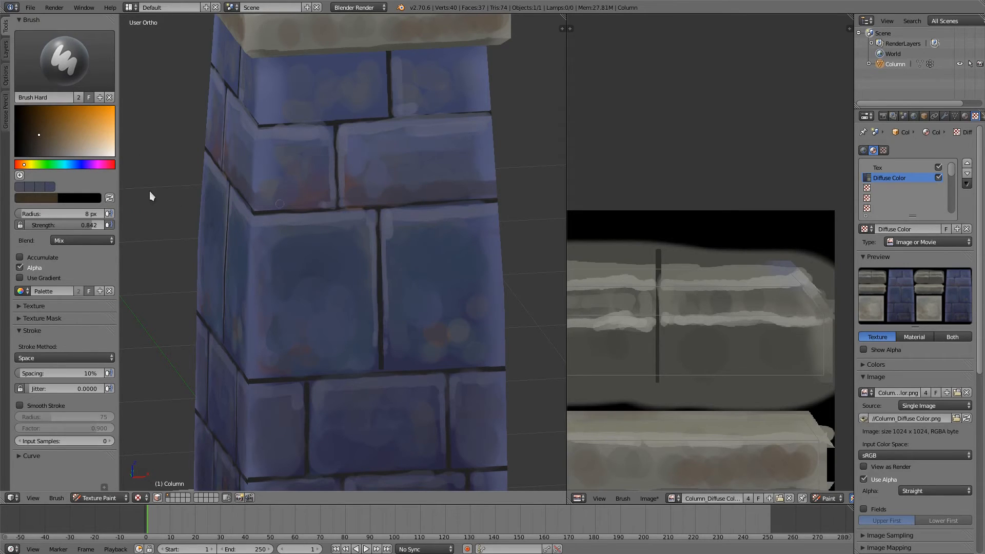
pyautogui.click(46, 137)
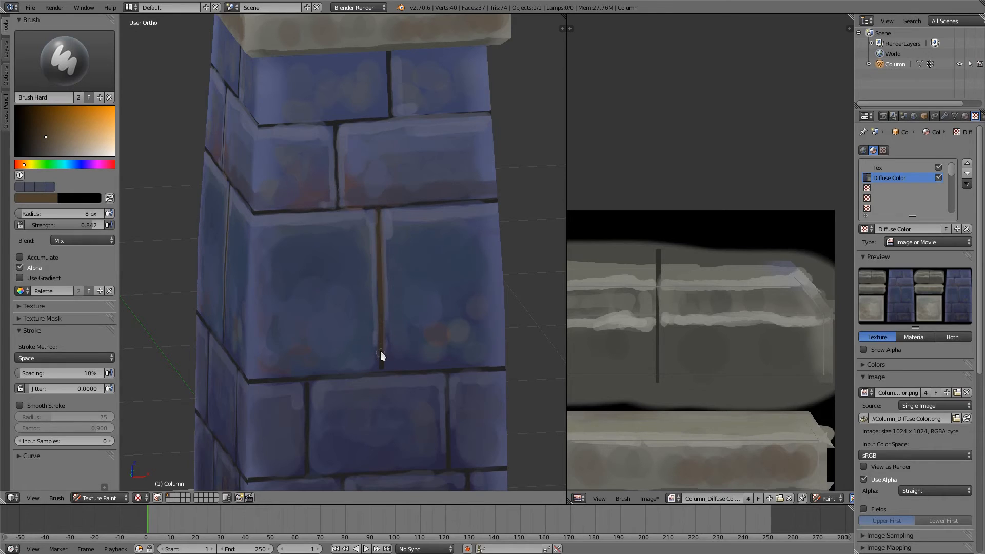
pyautogui.press('s')
pyautogui.moveTo(381, 365); pyautogui.dragTo(382, 344)
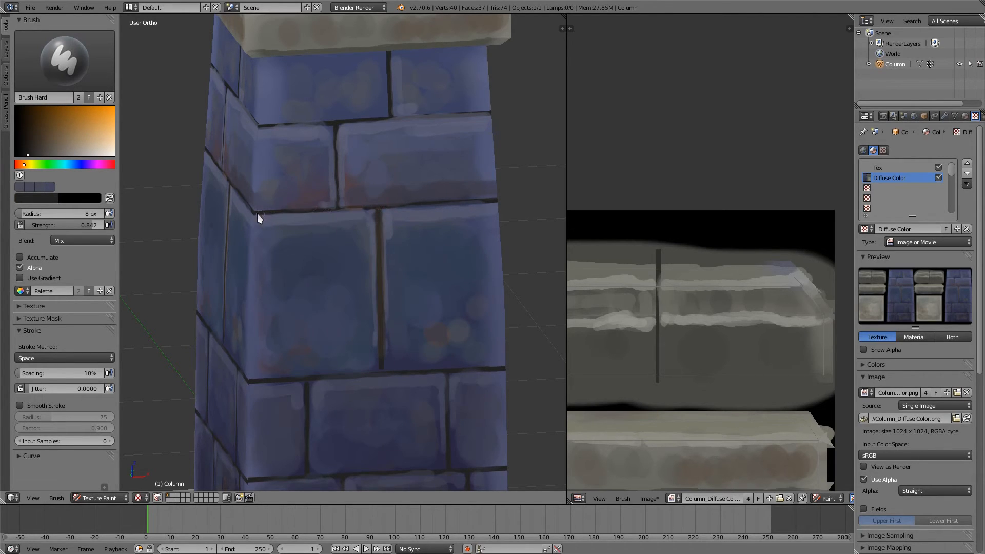
# - Repaint the mortar lines around the second brick row and below the large bricks in very dark brown with the 8 px brush
pyautogui.moveTo(305, 208); pyautogui.dragTo(475, 205)
pyautogui.moveTo(336, 124); pyautogui.dragTo(337, 200)
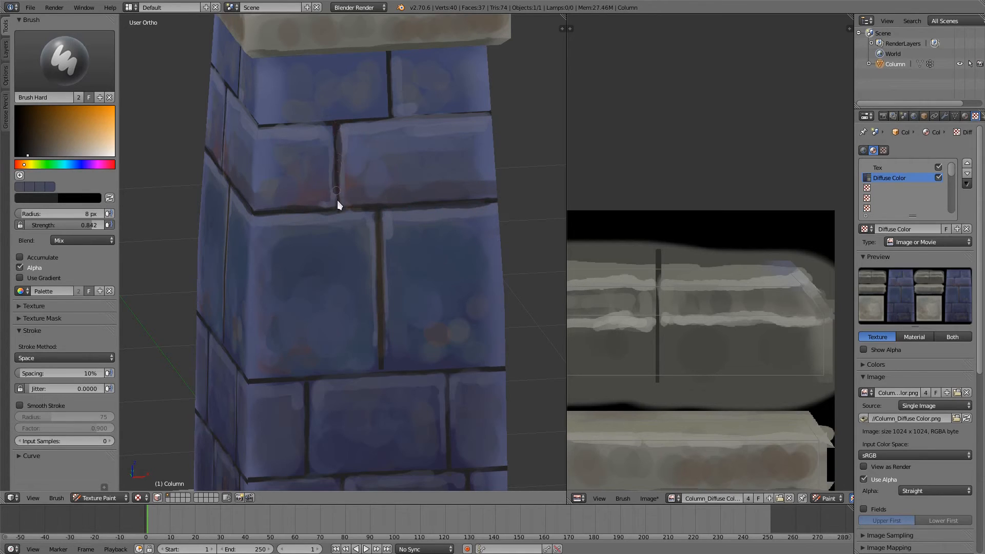
pyautogui.moveTo(264, 128); pyautogui.dragTo(489, 112)
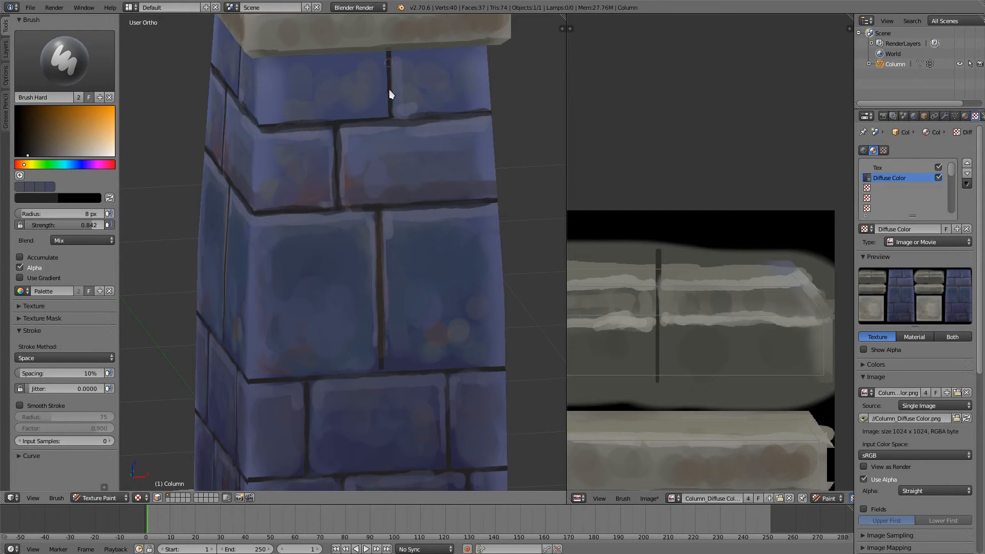
pyautogui.moveTo(247, 386); pyautogui.dragTo(489, 371)
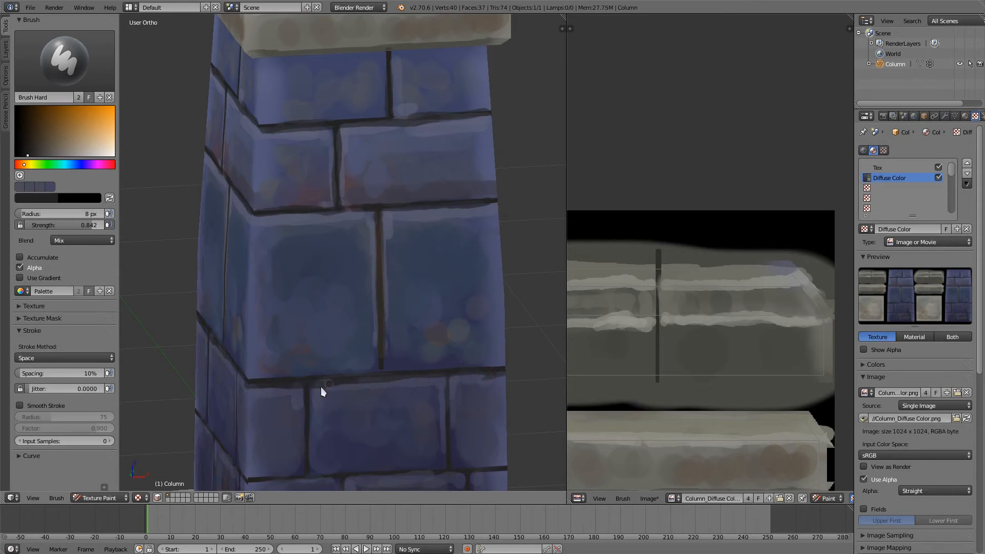
# - Repaint the mortar lines of the two lowest front brick rows with a sampled dark brown
pyautogui.keyDown('shift'); pyautogui.moveTo(319, 337); pyautogui.dragTo(310, 280, button='middle'); pyautogui.keyUp('shift')
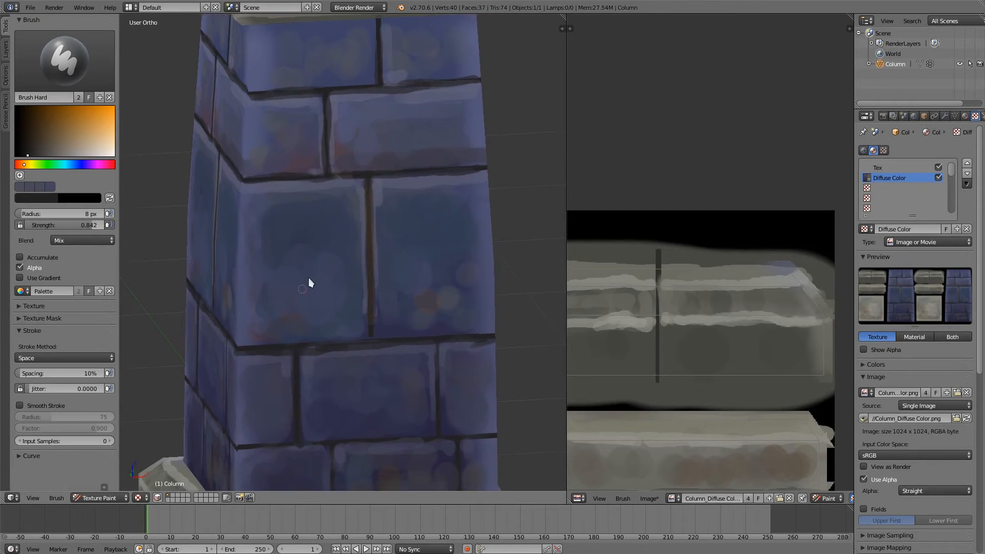
pyautogui.press('s')
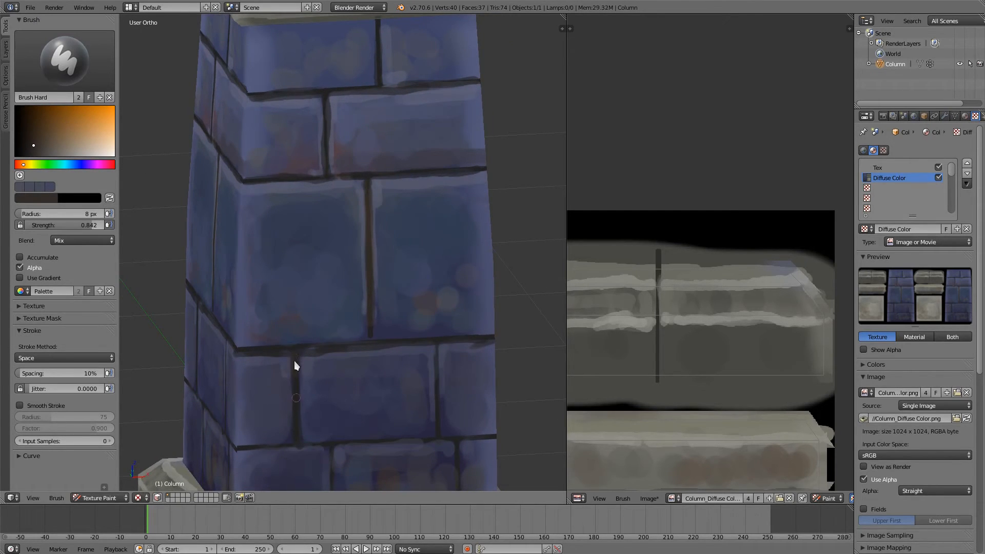
pyautogui.moveTo(294, 360); pyautogui.dragTo(297, 424)
pyautogui.moveTo(247, 453); pyautogui.dragTo(383, 439)
pyautogui.keyDown('shift'); pyautogui.moveTo(402, 320); pyautogui.dragTo(407, 167, button='middle'); pyautogui.keyUp('shift')
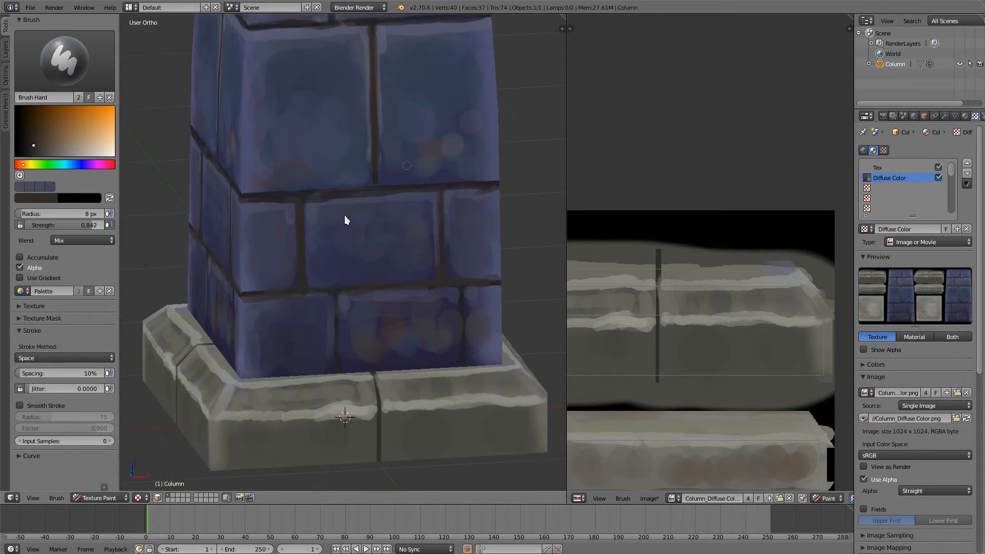
pyautogui.moveTo(338, 367); pyautogui.dragTo(339, 372)
# - Cover the brownish spots on the top row's front bricks with sampled blues using a 23 px brush
pyautogui.keyDown('shift'); pyautogui.moveTo(467, 106); pyautogui.dragTo(439, 329, button='middle'); pyautogui.keyUp('shift')
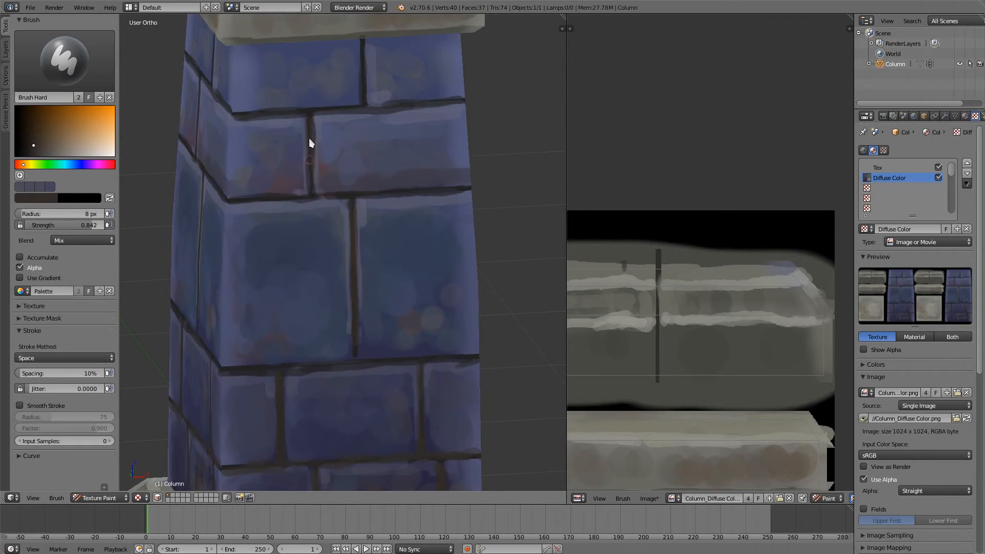
pyautogui.keyDown('shift'); pyautogui.moveTo(327, 90); pyautogui.dragTo(343, 212, button='middle'); pyautogui.keyUp('shift')
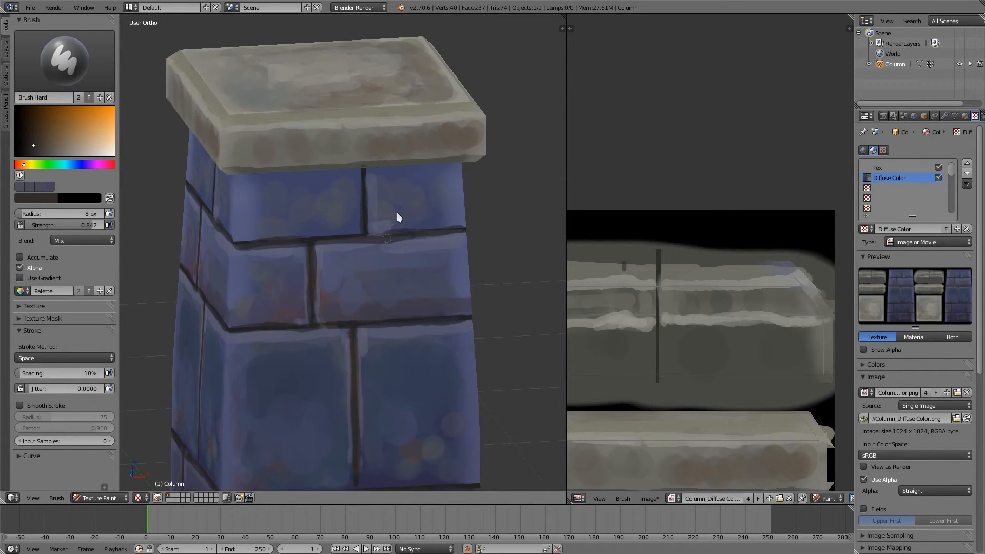
pyautogui.press('s')
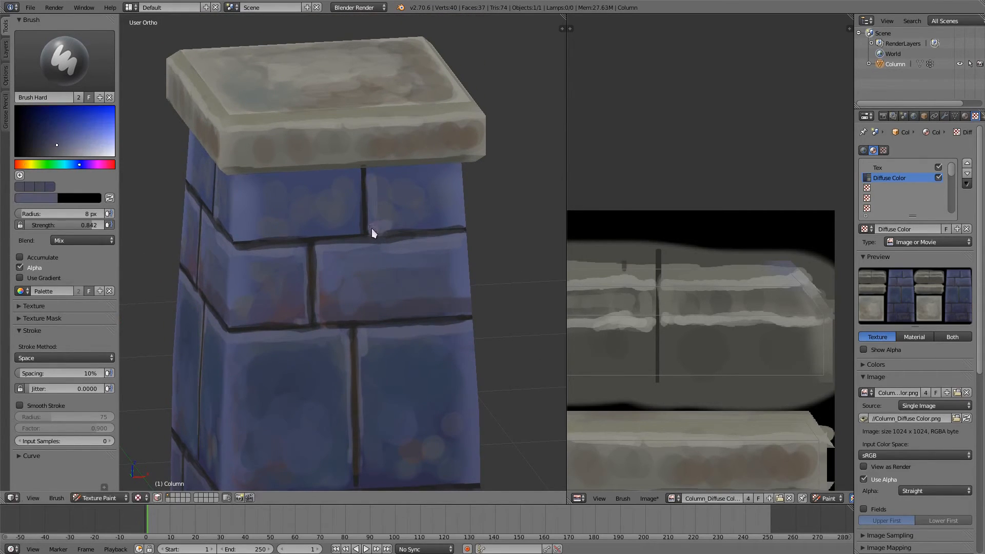
pyautogui.press('f')
pyautogui.press('s')
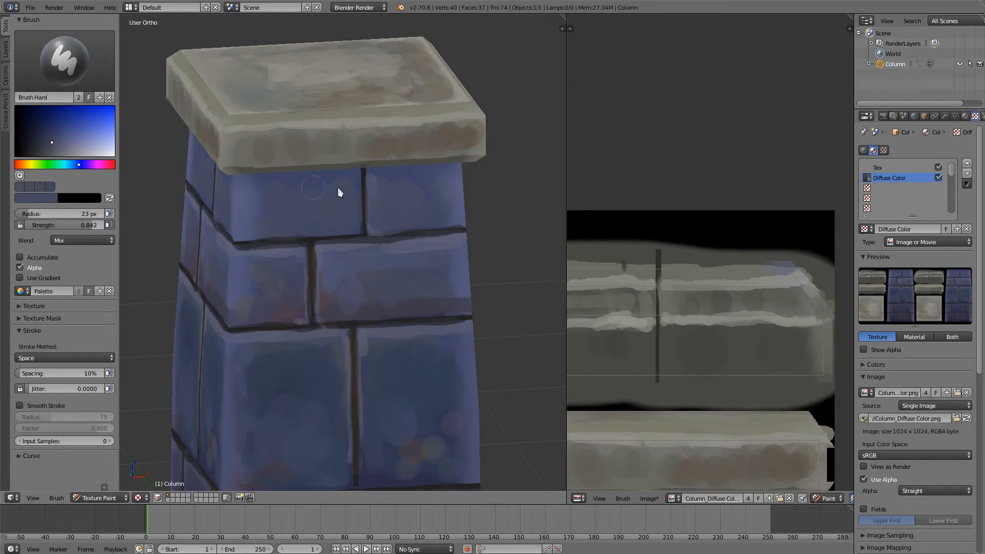
pyautogui.press('s')
pyautogui.moveTo(295, 182); pyautogui.dragTo(277, 164, button='middle')
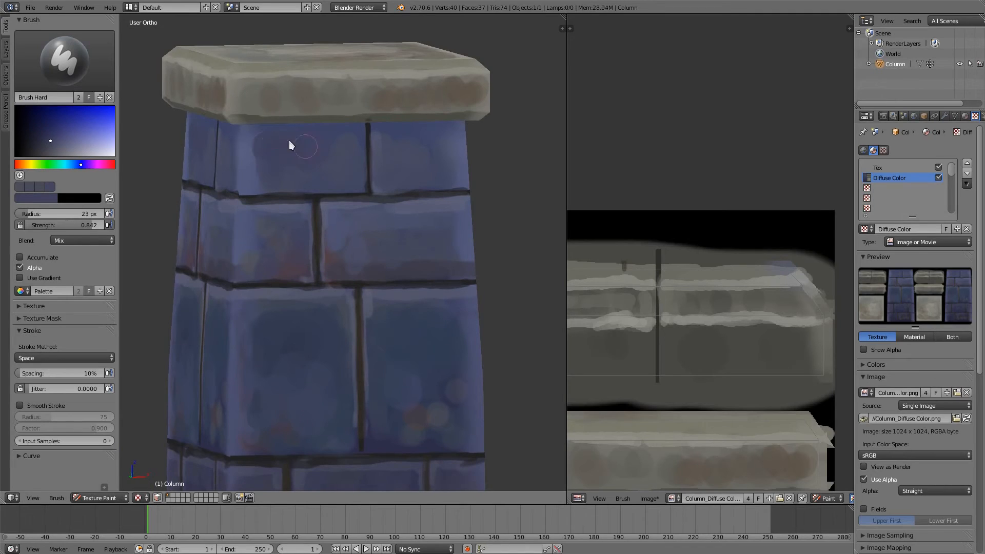
# - Add a purple tint to the top row's left front brick and blend the row with sampled blues
pyautogui.moveTo(97, 165); pyautogui.dragTo(88, 165)
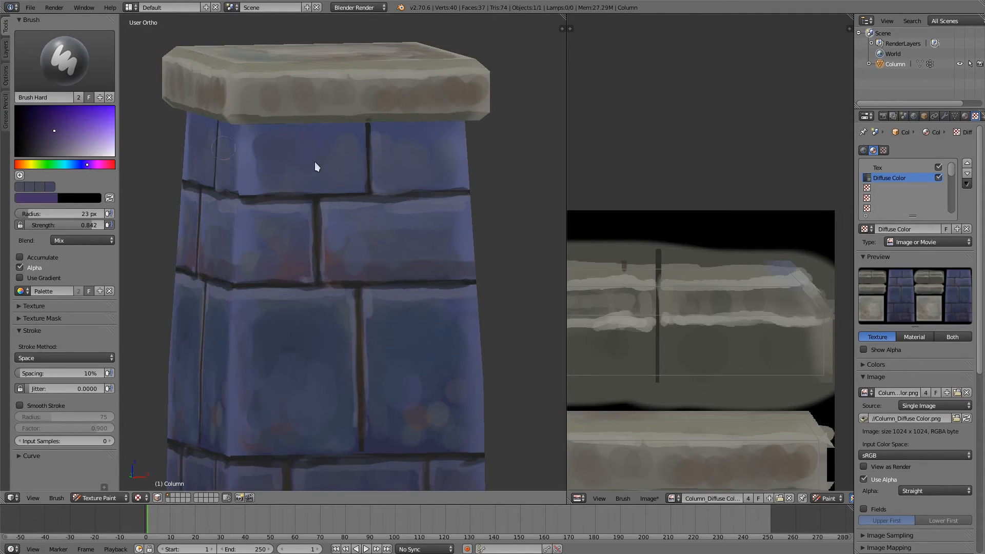
pyautogui.press('s')
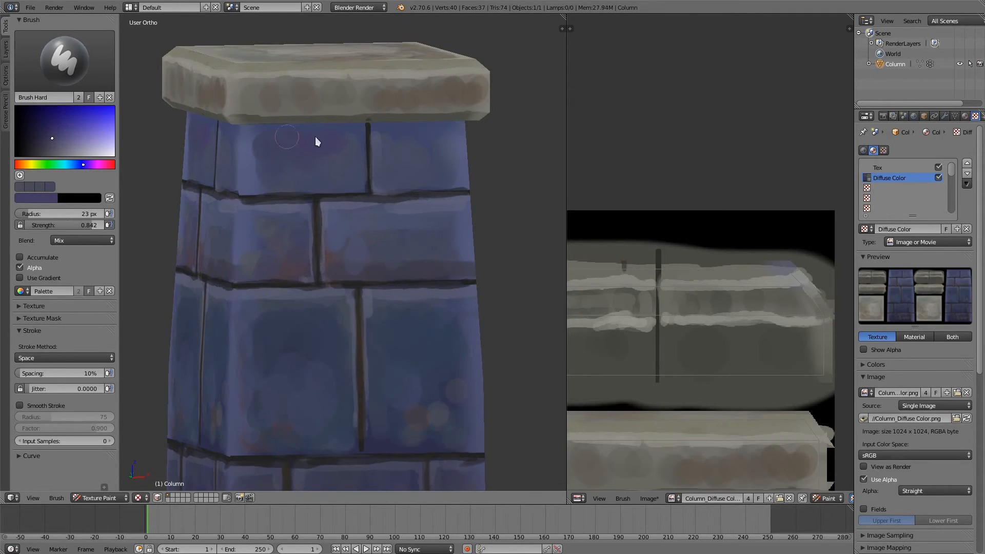
pyautogui.moveTo(284, 163); pyautogui.dragTo(292, 88, button='middle')
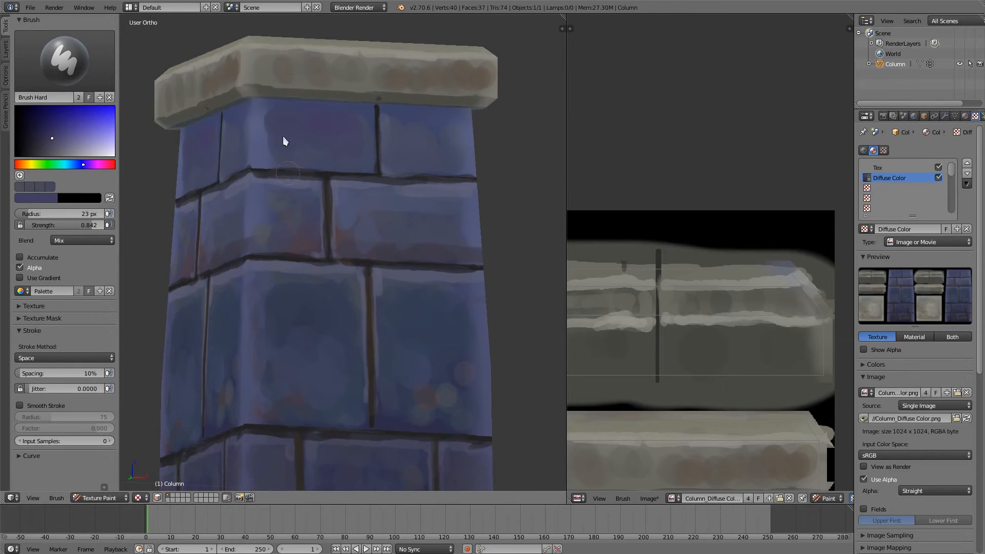
pyautogui.press('s')
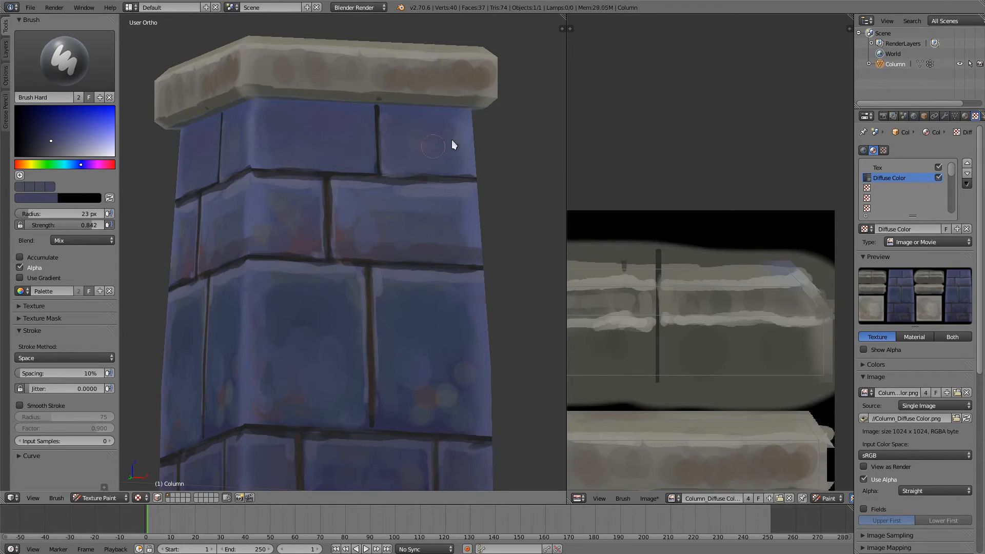
# - Smooth the reddish and dark patches on the second row's front bricks with sampled blue tones
pyautogui.moveTo(365, 155); pyautogui.dragTo(321, 185, button='middle')
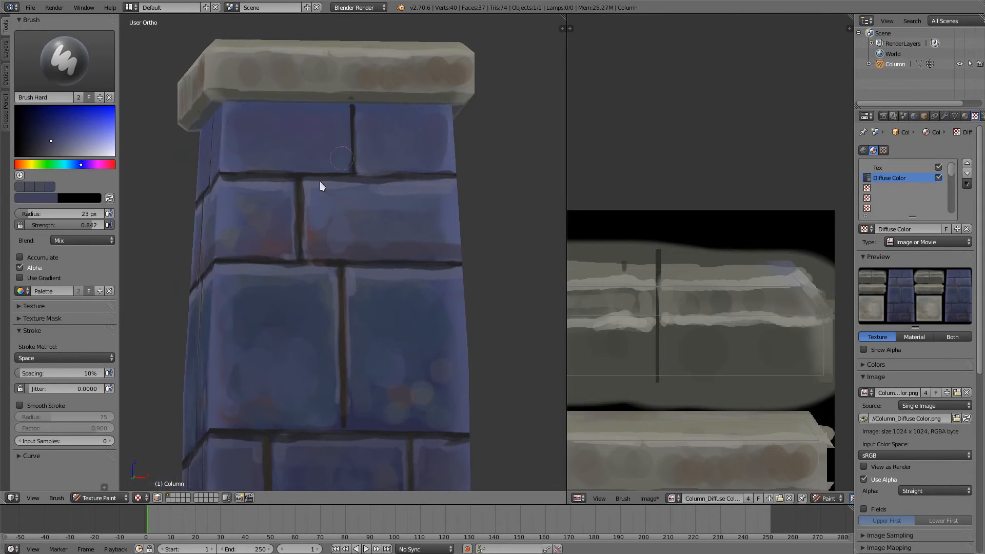
pyautogui.press('s')
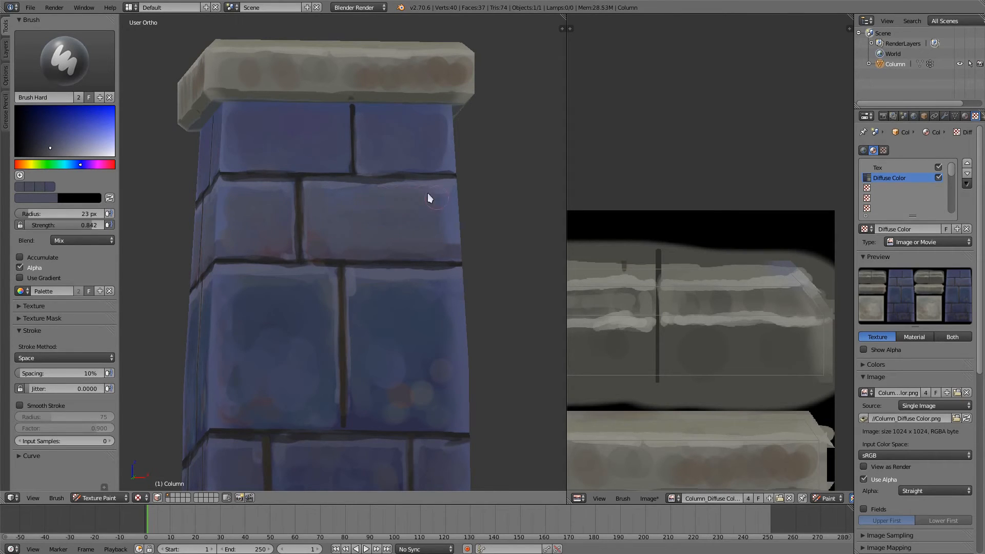
# - Even out the left large front brick by painting over its spots with sampled blue and muted purple tones
pyautogui.moveTo(376, 153); pyautogui.dragTo(376, 288, button='middle')
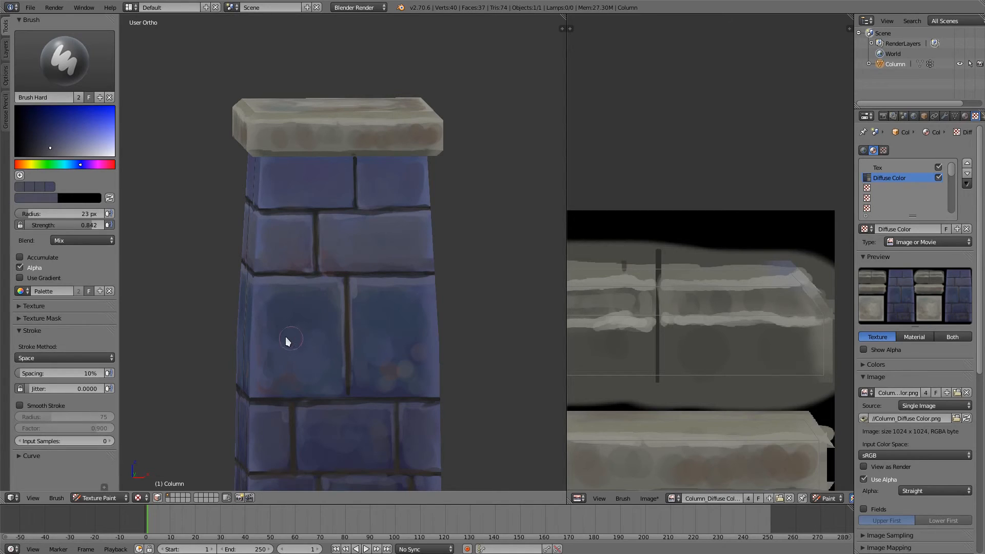
pyautogui.press('s')
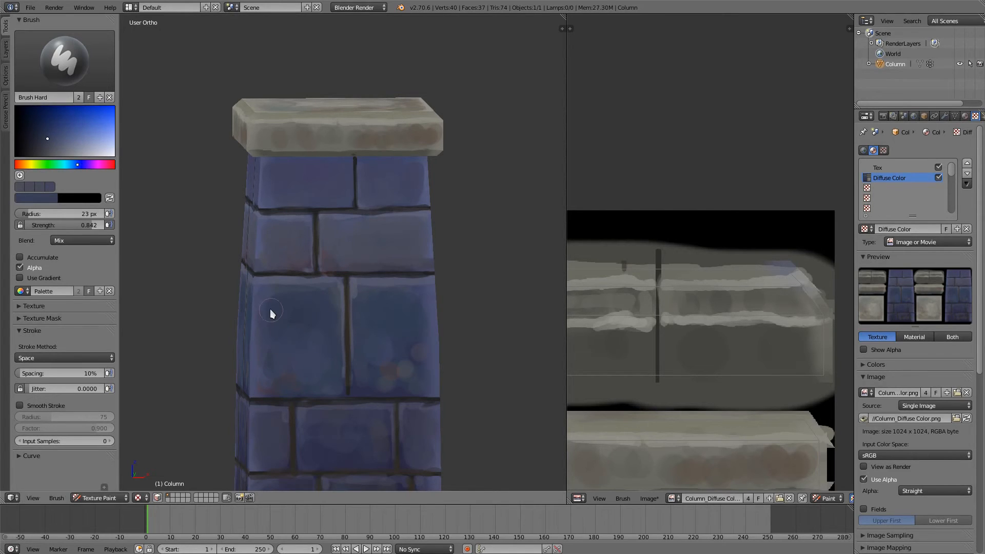
pyautogui.moveTo(270, 300); pyautogui.dragTo(284, 295)
pyautogui.press('s')
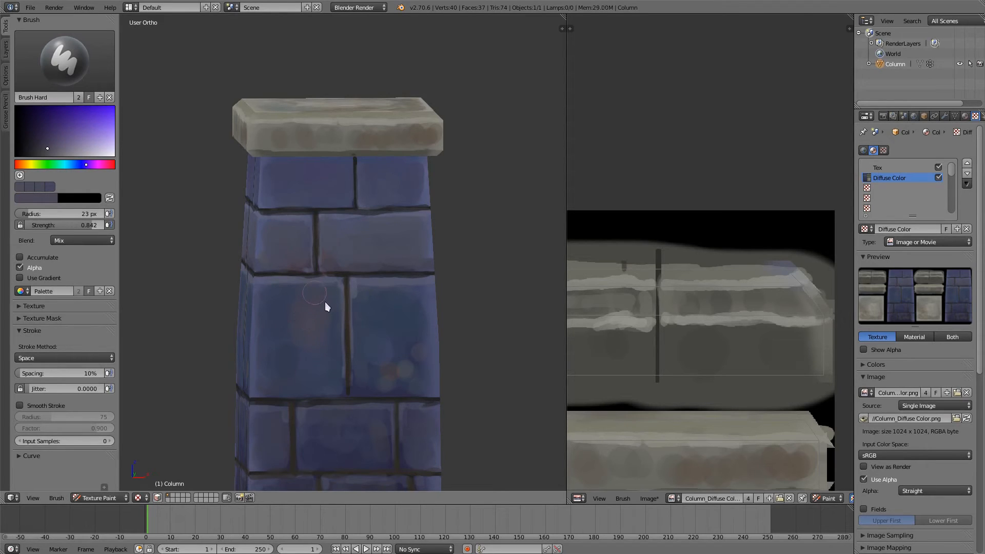
pyautogui.press('s')
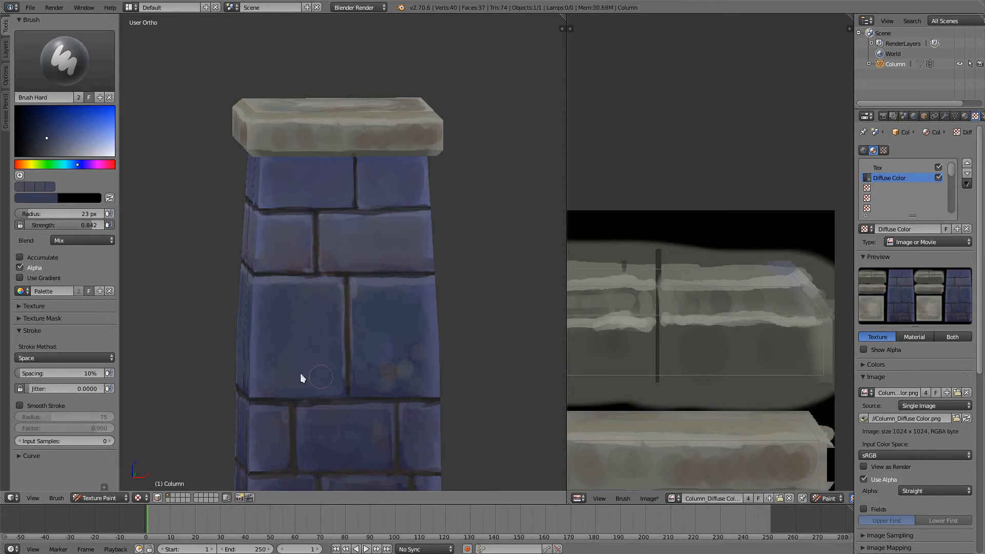
pyautogui.press('s')
# - Paint over the orange and grey spots on the right large front brick with sampled blues
pyautogui.press('s')
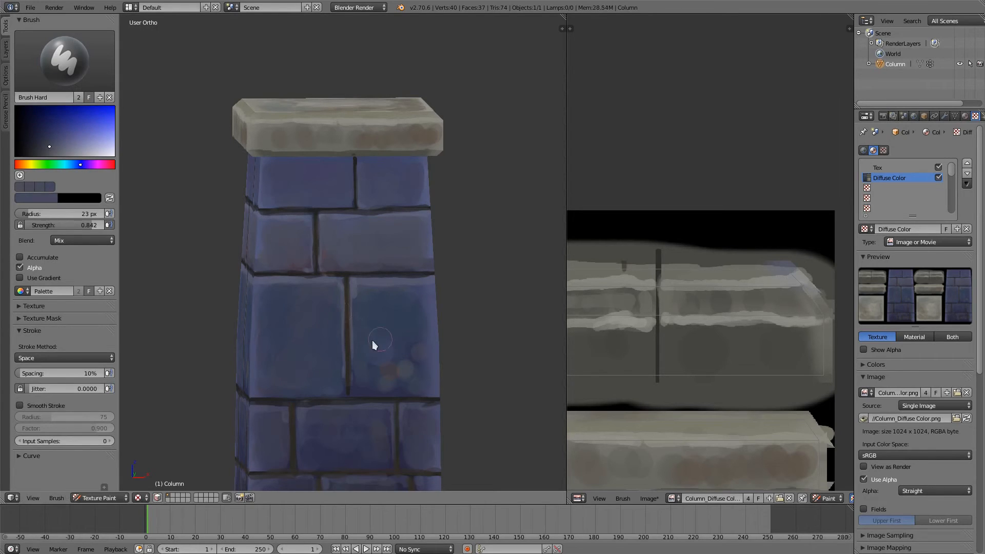
pyautogui.moveTo(376, 350)
pyautogui.mouseDown()
pyautogui.moveTo(372, 303)
pyautogui.moveTo(397, 309)
pyautogui.mouseUp()
pyautogui.press('s')
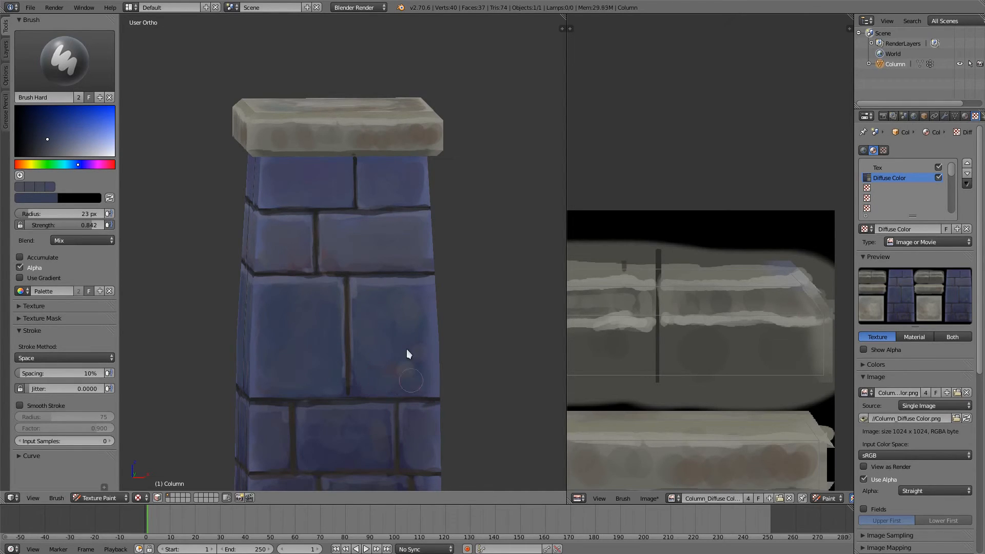
pyautogui.keyDown('shift'); pyautogui.moveTo(333, 289); pyautogui.dragTo(371, 175, button='middle'); pyautogui.keyUp('shift')
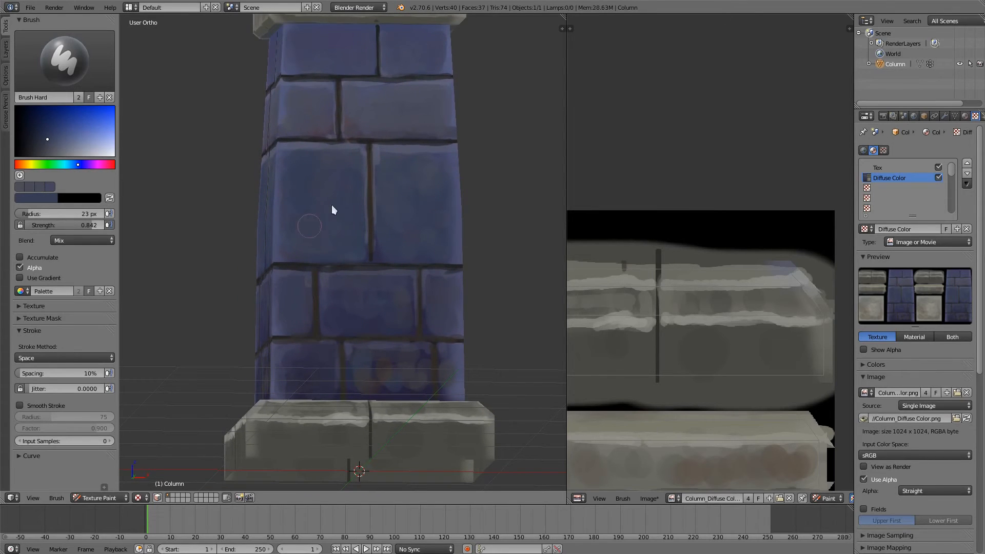
# - Even out the patches on the fourth row's middle front brick by painting over them with sampled blue tones
pyautogui.press('s')
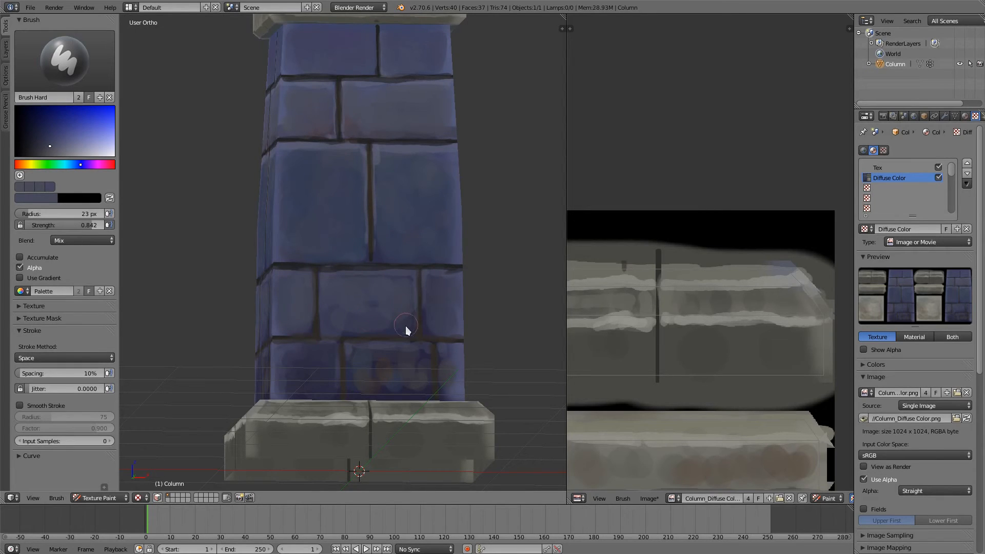
pyautogui.press('s')
pyautogui.moveTo(347, 302); pyautogui.dragTo(338, 315)
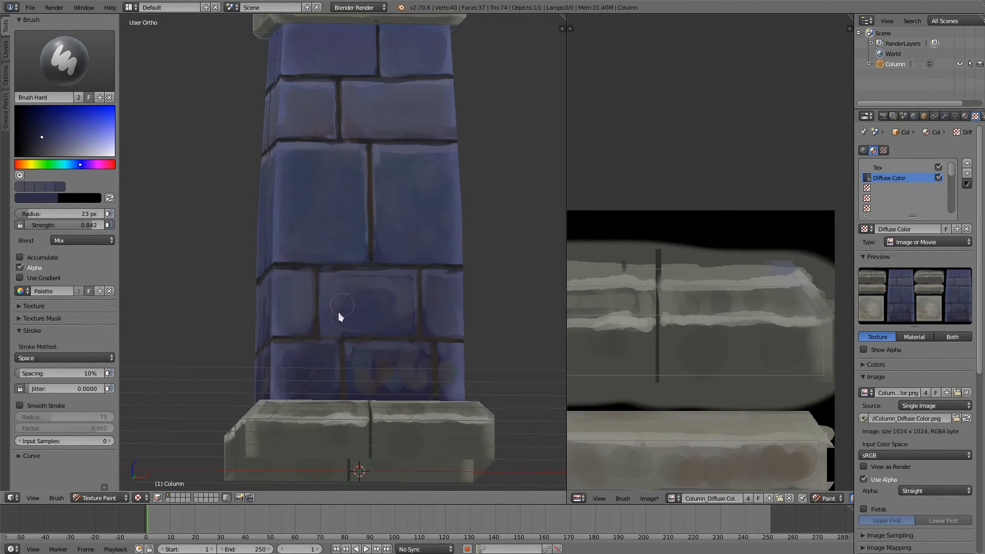
pyautogui.press('s')
pyautogui.click(374, 285)
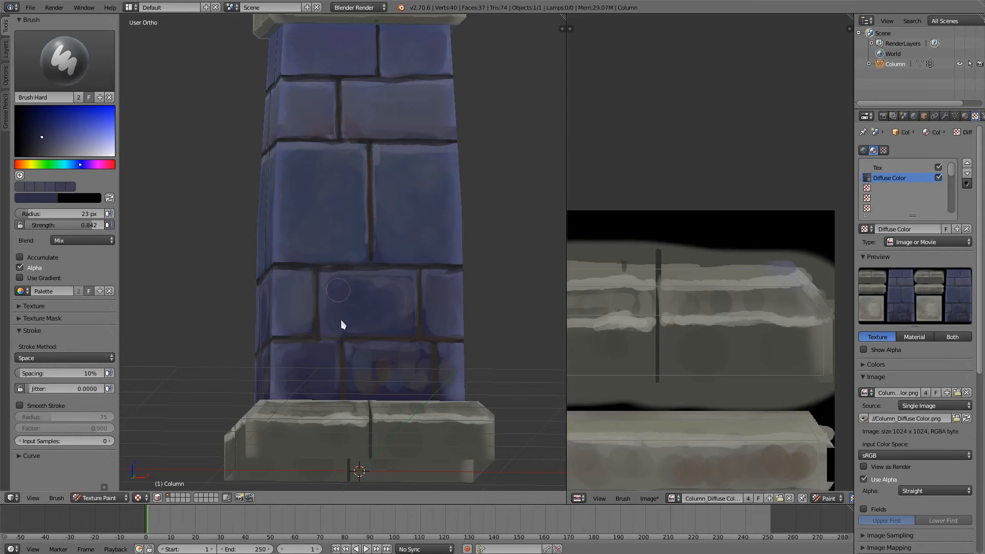
pyautogui.press('s')
pyautogui.moveTo(388, 285); pyautogui.dragTo(347, 288)
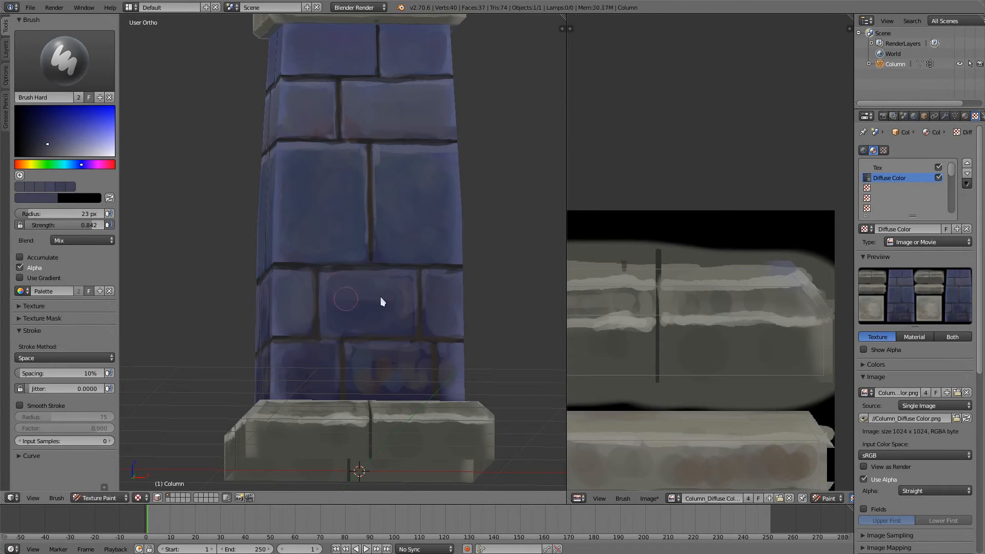
# - Add a muted reddish-purple tint to the fourth row's middle front brick and blend it with sampled blues
pyautogui.press('s')
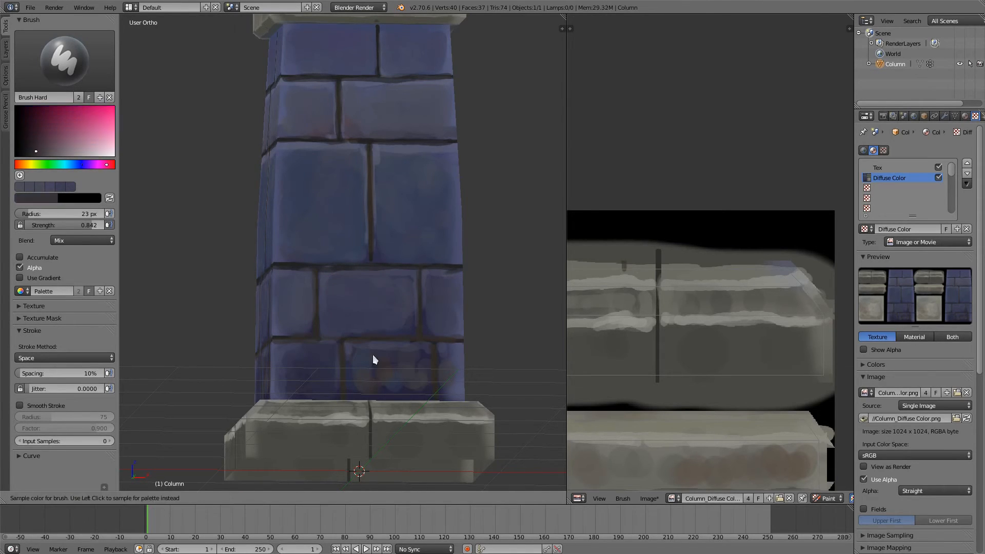
pyautogui.click(373, 355)
pyautogui.press('s')
pyautogui.click(339, 298)
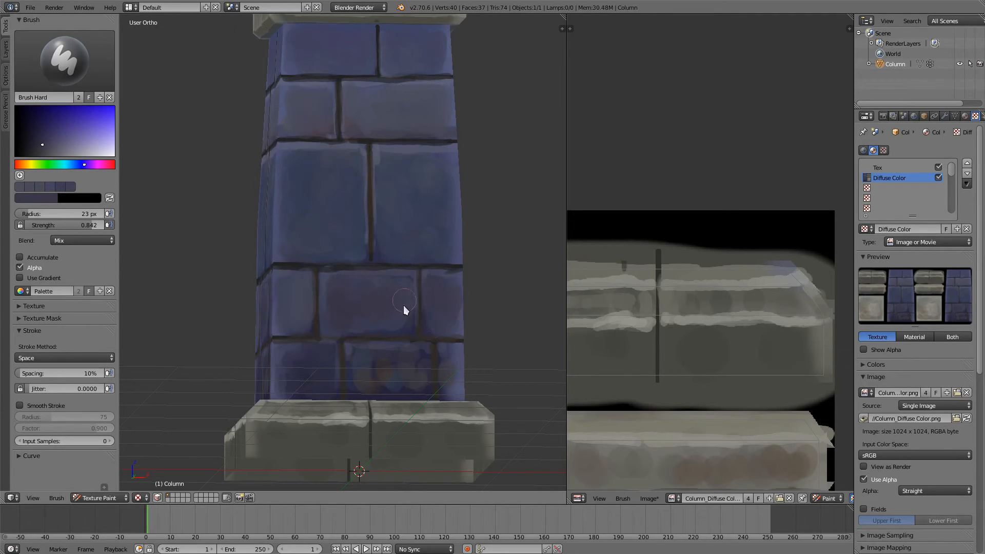
pyautogui.press('s')
pyautogui.click(350, 314)
# - Paint over the orange and grey spots on the bottom row's front bricks with sampled blue tones
pyautogui.moveTo(393, 279); pyautogui.dragTo(378, 326, button='middle')
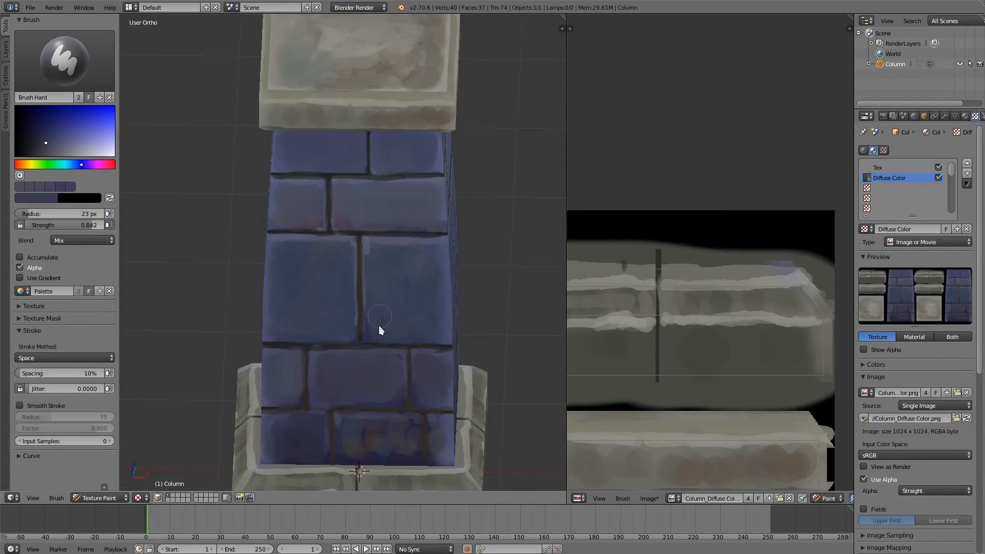
pyautogui.scroll(-1, 374, 318)
pyautogui.keyDown('shift'); pyautogui.moveTo(353, 284); pyautogui.dragTo(339, 154, button='middle'); pyautogui.keyUp('shift')
pyautogui.moveTo(355, 263); pyautogui.dragTo(344, 251, button='middle')
pyautogui.scroll(2, 347, 210)
pyautogui.moveTo(347, 210); pyautogui.dragTo(341, 278, button='middle')
pyautogui.press('s')
pyautogui.click(325, 283)
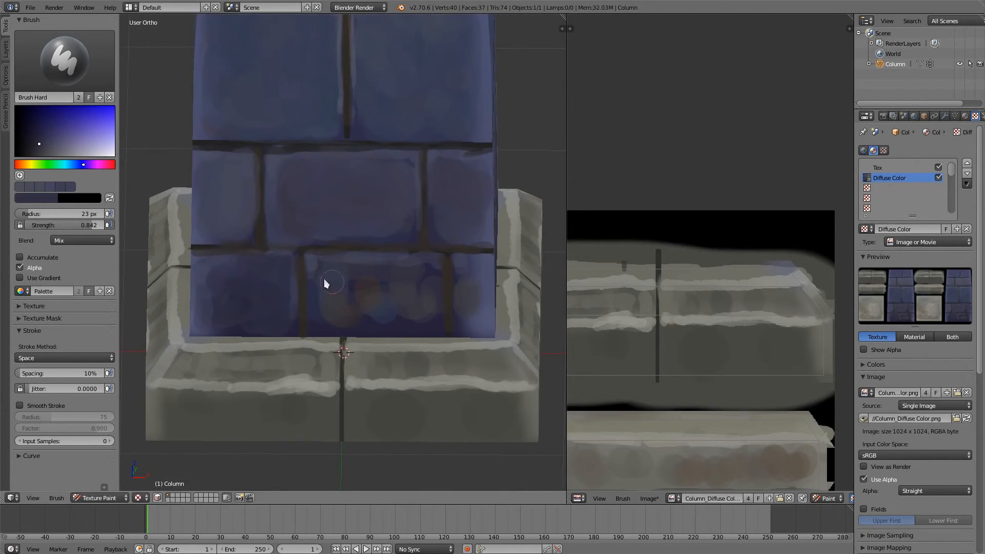
pyautogui.press('s')
pyautogui.click(316, 268)
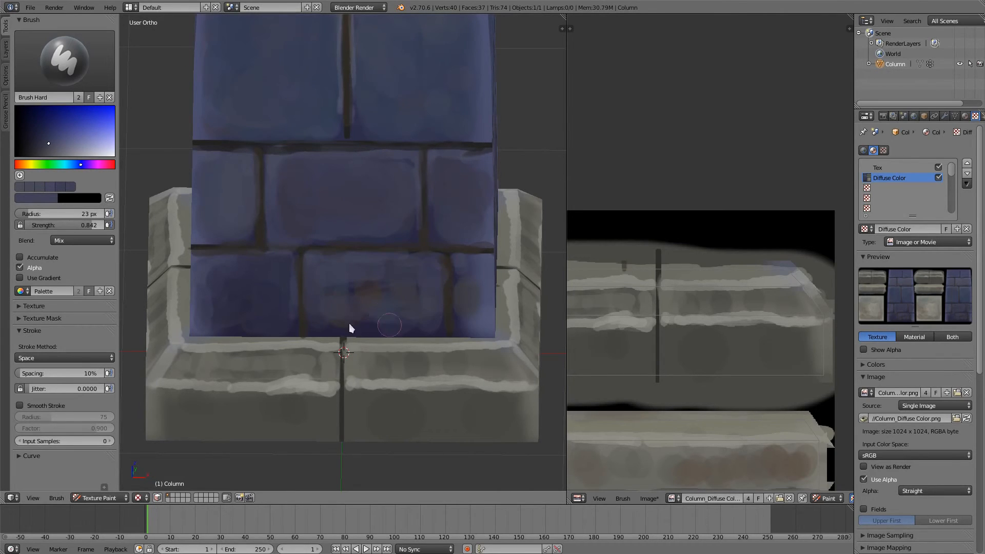
pyautogui.moveTo(340, 315)
pyautogui.mouseDown()
pyautogui.moveTo(365, 286)
pyautogui.moveTo(383, 292)
pyautogui.moveTo(331, 286)
pyautogui.moveTo(320, 306)
pyautogui.moveTo(333, 321)
pyautogui.mouseUp()
pyautogui.press('s')
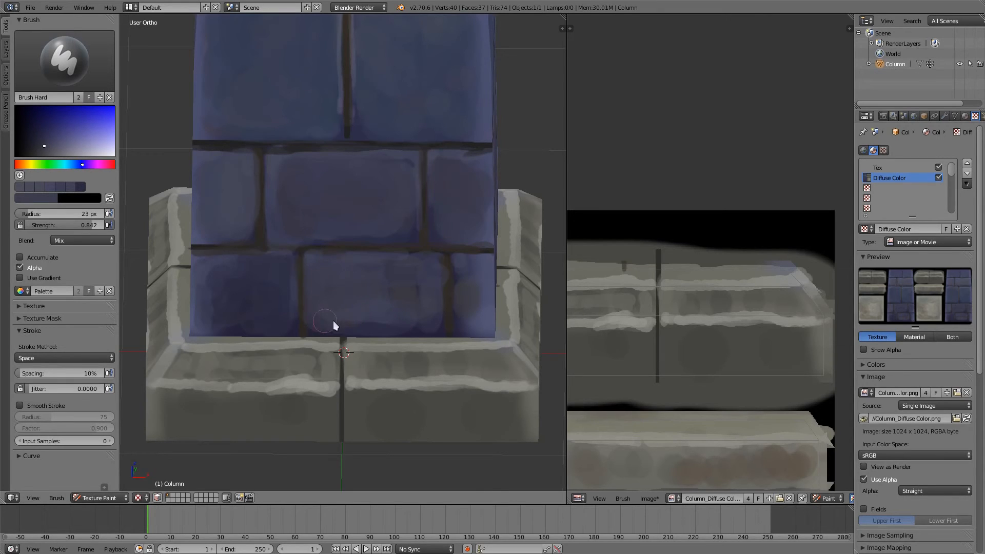
pyautogui.moveTo(473, 286)
pyautogui.mouseDown()
pyautogui.moveTo(459, 312)
pyautogui.moveTo(468, 273)
pyautogui.moveTo(466, 296)
pyautogui.mouseUp()
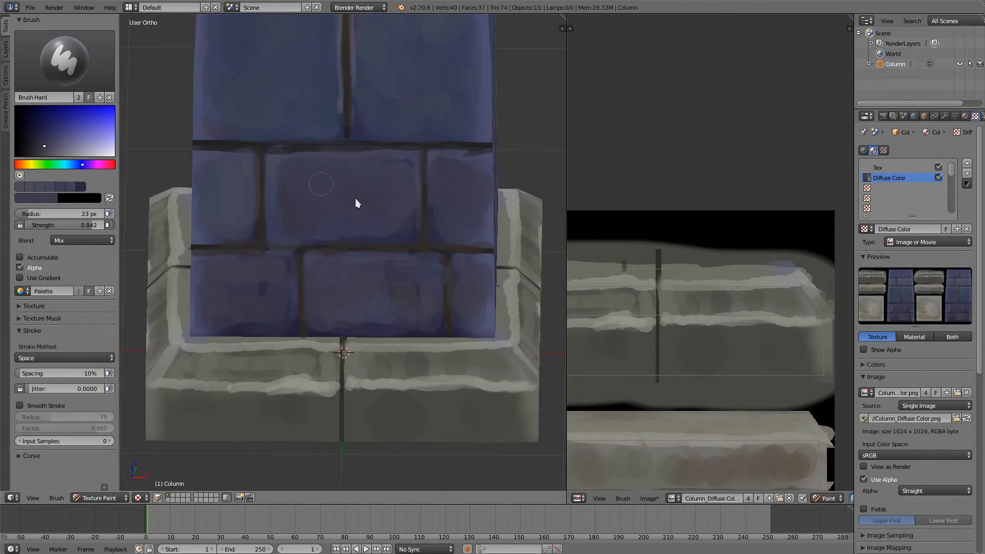
# - Touch up the mortar line above the bottom row's left corner brick with a sampled dark color and a 9 px brush
pyautogui.scroll(-5, 370, 318)
pyautogui.moveTo(370, 321); pyautogui.dragTo(403, 295, button='middle')
pyautogui.keyDown('ctrl'); pyautogui.moveTo(366, 209); pyautogui.dragTo(359, 148, button='middle'); pyautogui.keyUp('ctrl')
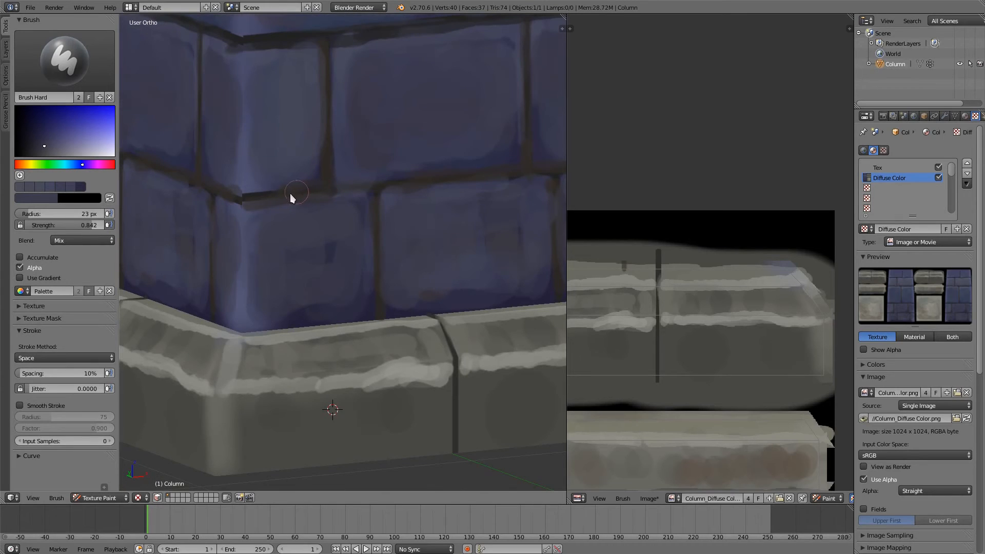
pyautogui.press('s')
pyautogui.moveTo(259, 196); pyautogui.dragTo(318, 198)
pyautogui.click(348, 209)
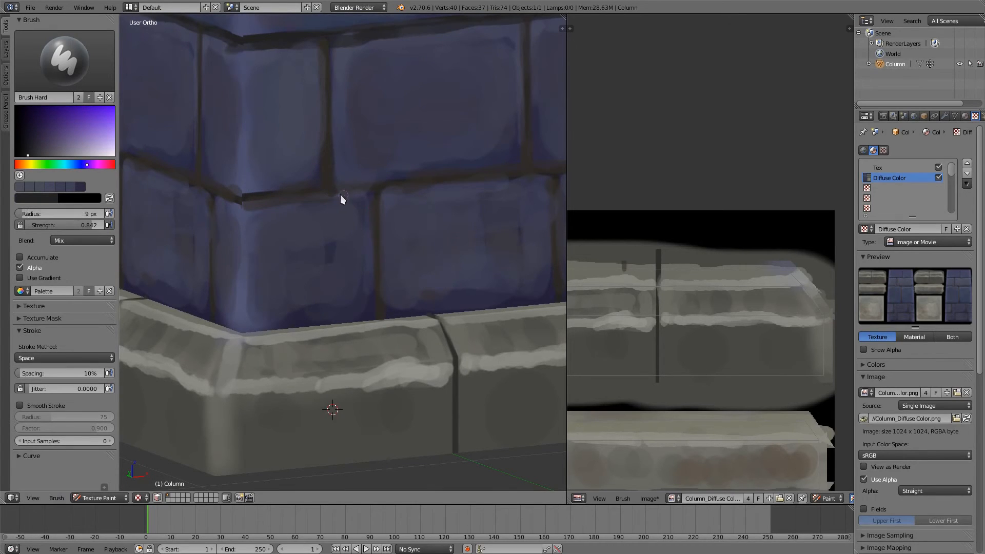
# - Dab muted blue patches onto the base's front faces with a 26 px brush
pyautogui.scroll(-3, 379, 186)
pyautogui.moveTo(379, 186)
pyautogui.mouseDown(button='middle')
pyautogui.moveTo(364, 214)
pyautogui.moveTo(378, 229)
pyautogui.moveTo(332, 198)
pyautogui.mouseUp(button='middle')
pyautogui.keyDown('shift'); pyautogui.moveTo(344, 129); pyautogui.dragTo(352, 260, button='middle'); pyautogui.keyUp('shift')
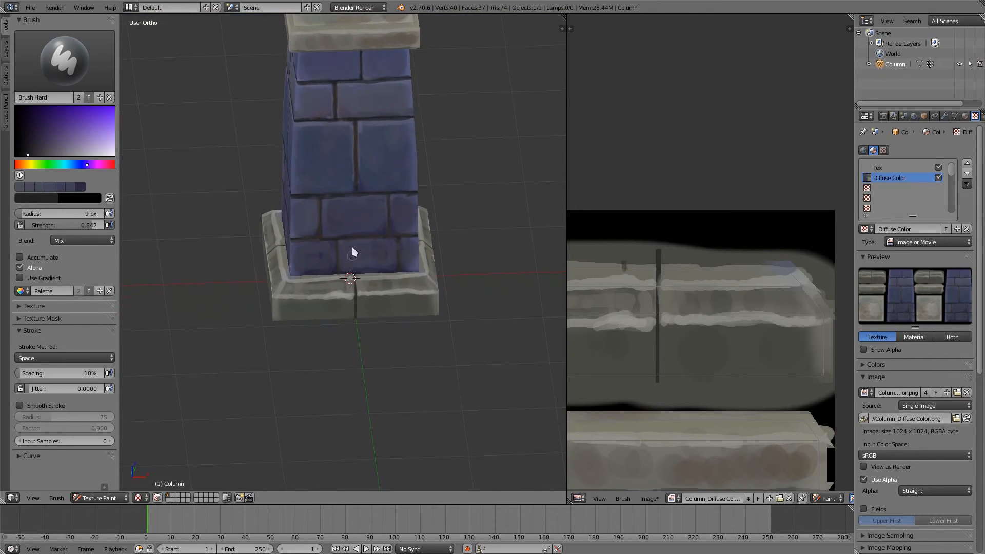
pyautogui.moveTo(347, 189)
pyautogui.keyDown('shift'); pyautogui.mouseDown(button='middle')
pyautogui.moveTo(355, 297)
pyautogui.moveTo(334, 324)
pyautogui.moveTo(357, 242)
pyautogui.moveTo(353, 349)
pyautogui.moveTo(337, 285)
pyautogui.moveTo(330, 343)
pyautogui.mouseUp(button='middle'); pyautogui.keyUp('shift')
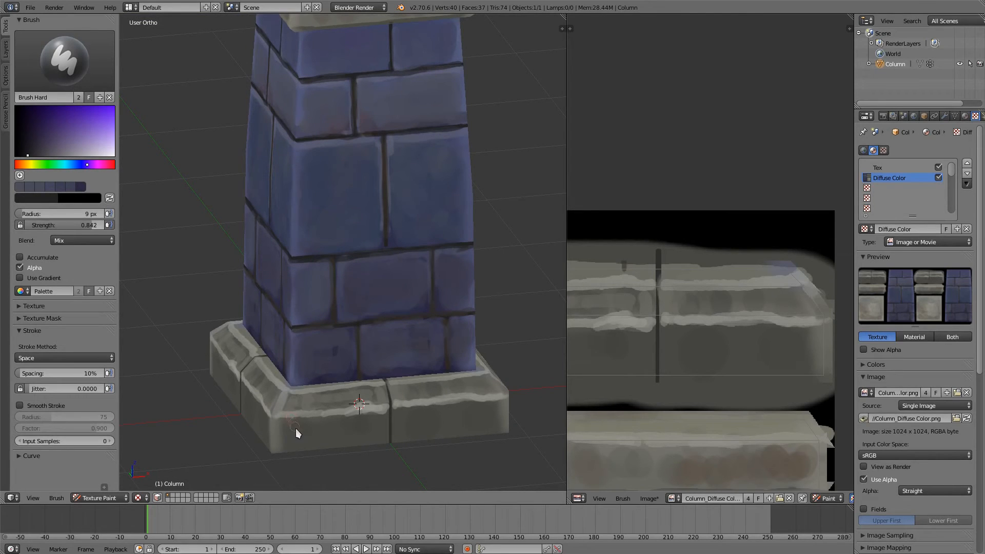
pyautogui.press('s')
pyautogui.click(72, 164)
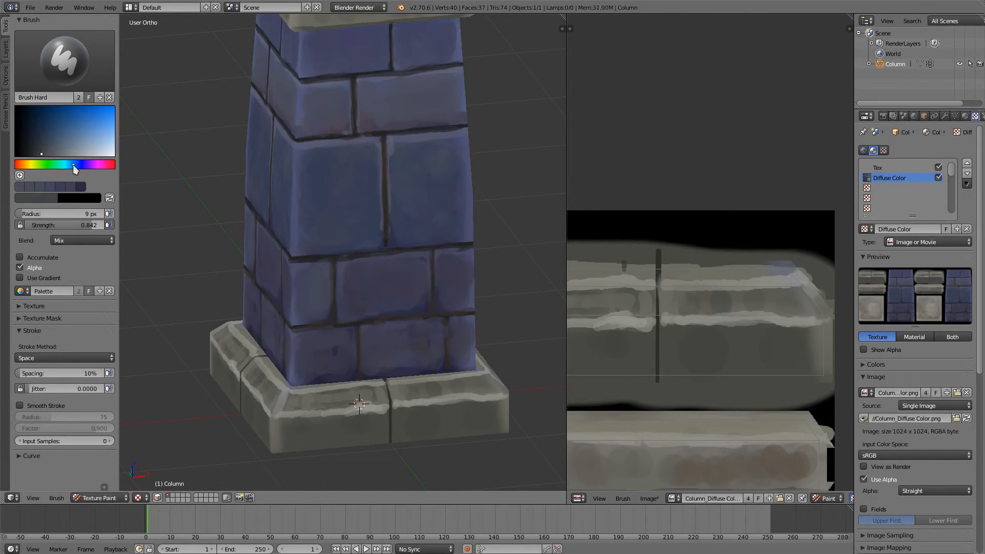
pyautogui.press('f')
pyautogui.click(297, 437)
# - Add orange-brown patches to the base's front faces and blend them using sampled colors
pyautogui.click(23, 164)
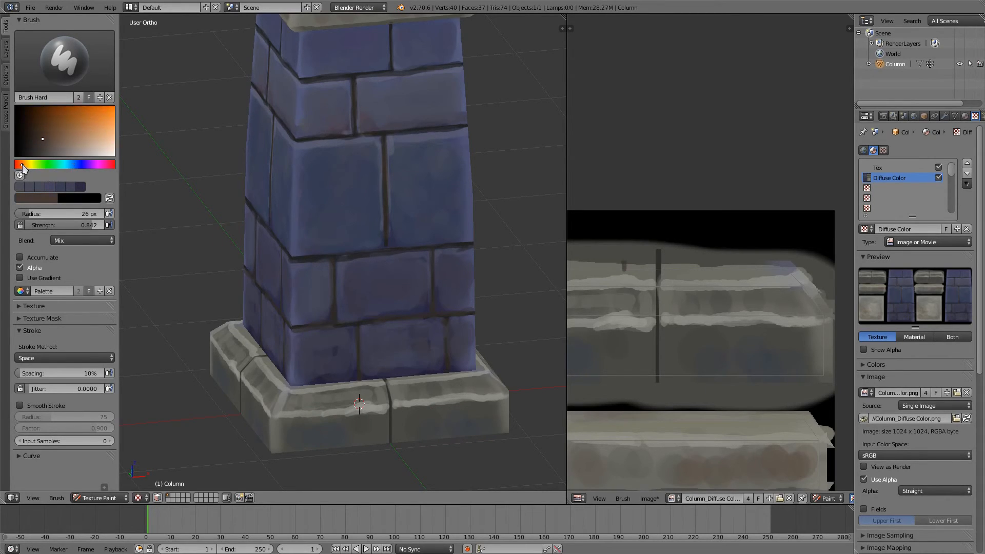
pyautogui.click(55, 130)
pyautogui.click(469, 423)
pyautogui.press('s')
pyautogui.press('s')
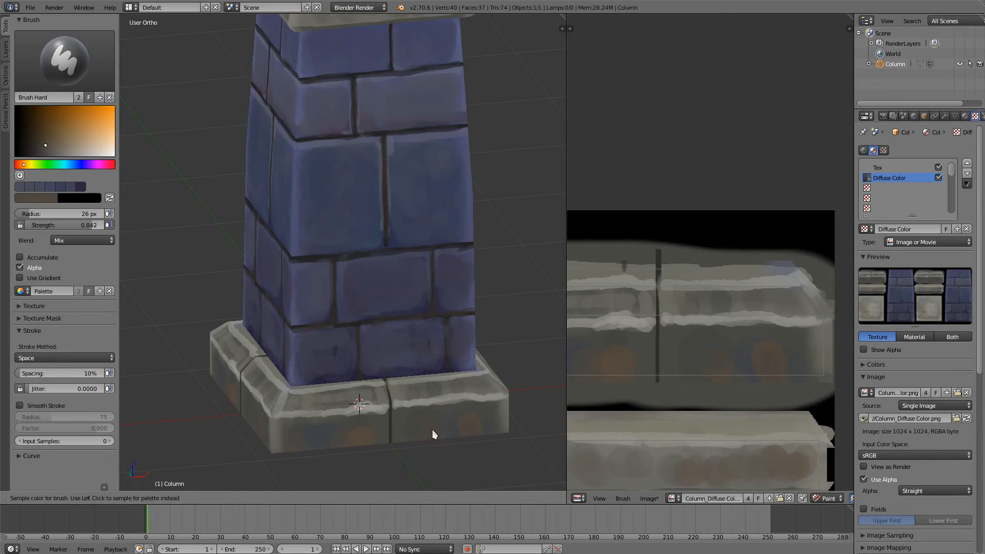
pyautogui.press('s')
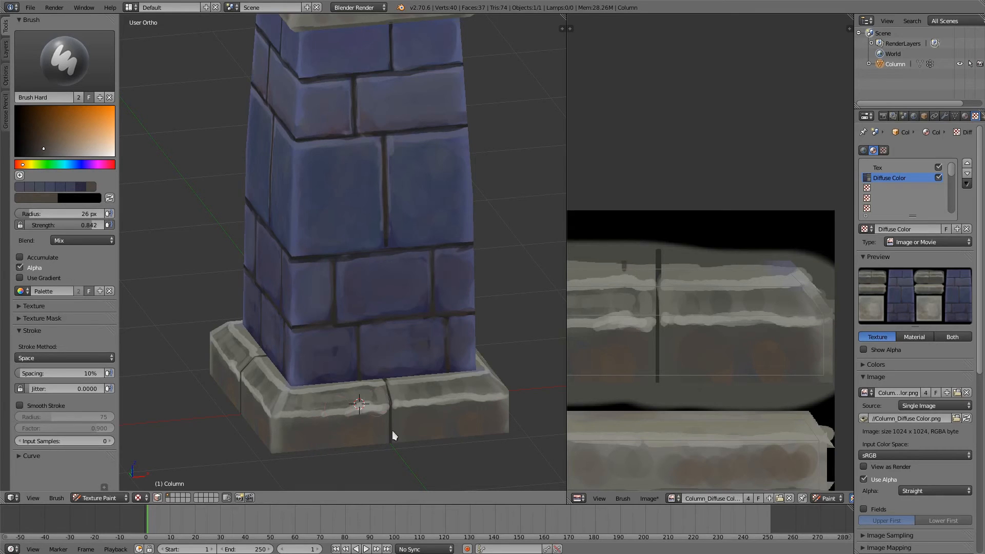
# - Smooth the dark spots on the base's sloped upper faces with a sampled grey and a 14 px brush
pyautogui.scroll(2, 383, 408)
pyautogui.scroll(2, 377, 358)
pyautogui.press('s')
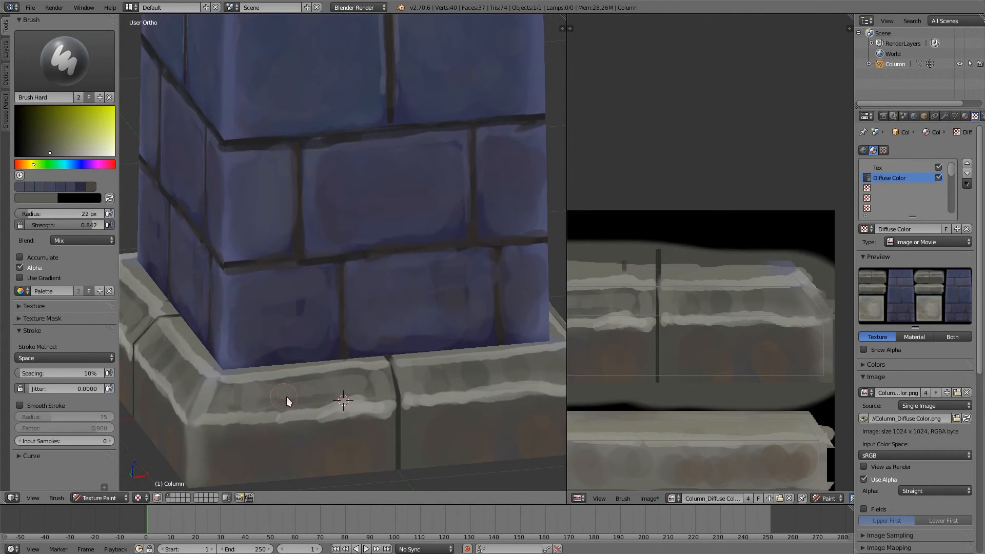
pyautogui.press('f')
pyautogui.click(236, 393)
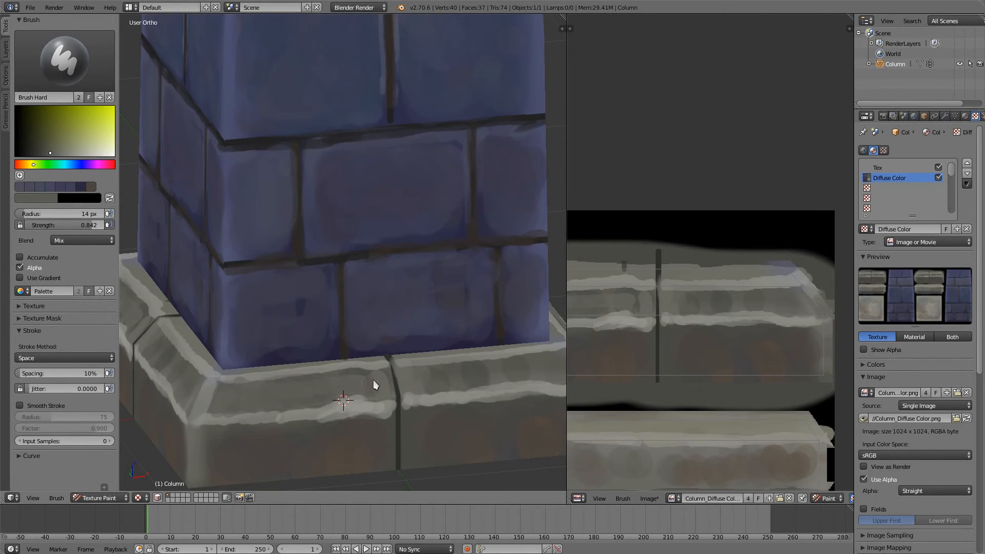
pyautogui.moveTo(373, 380)
pyautogui.mouseDown()
pyautogui.moveTo(306, 403)
pyautogui.moveTo(380, 387)
pyautogui.moveTo(413, 398)
pyautogui.moveTo(481, 387)
pyautogui.moveTo(444, 383)
pyautogui.moveTo(488, 370)
pyautogui.mouseUp()
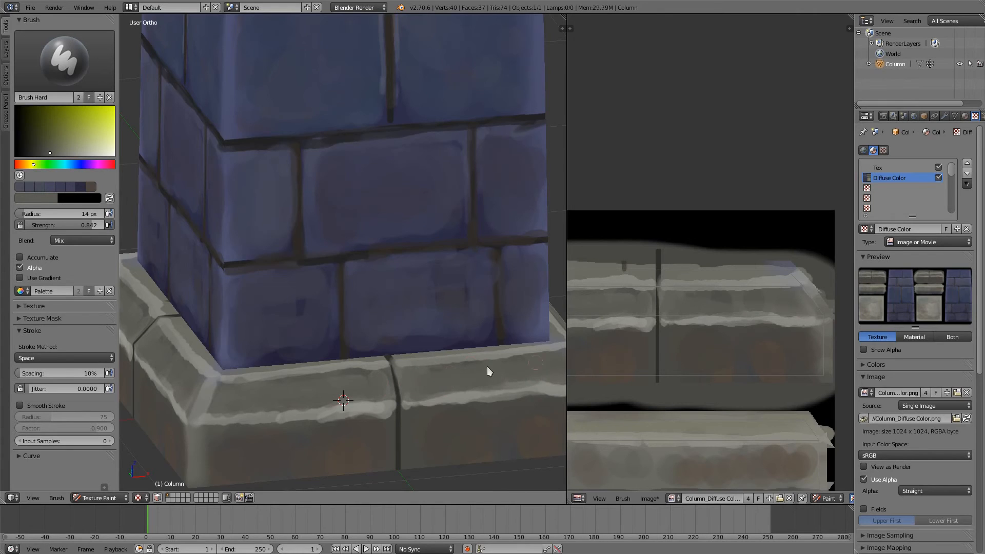
pyautogui.moveTo(488, 366); pyautogui.dragTo(495, 403, button='middle')
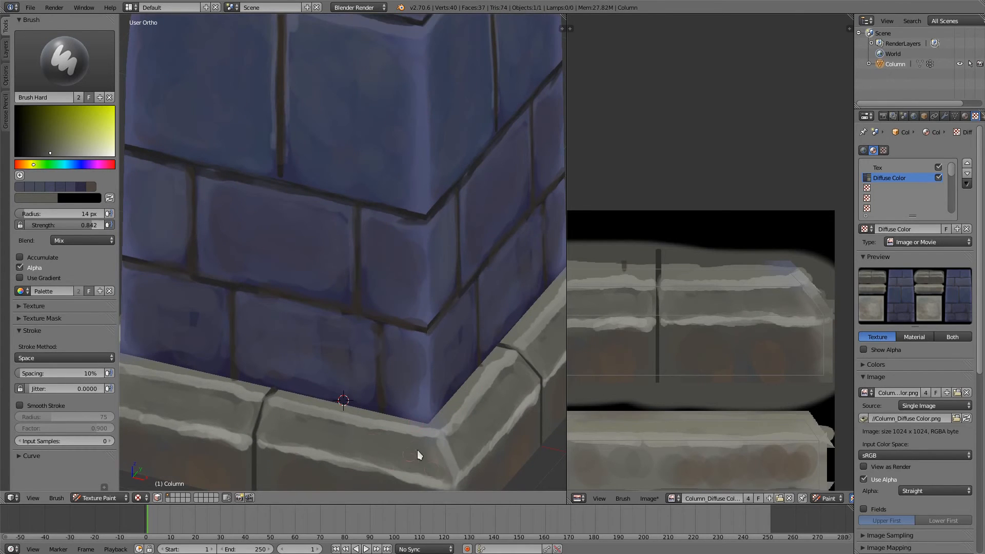
# - Save the painted texture image, then save the Blender file over the existing one
pyautogui.scroll(-5, 448, 361)
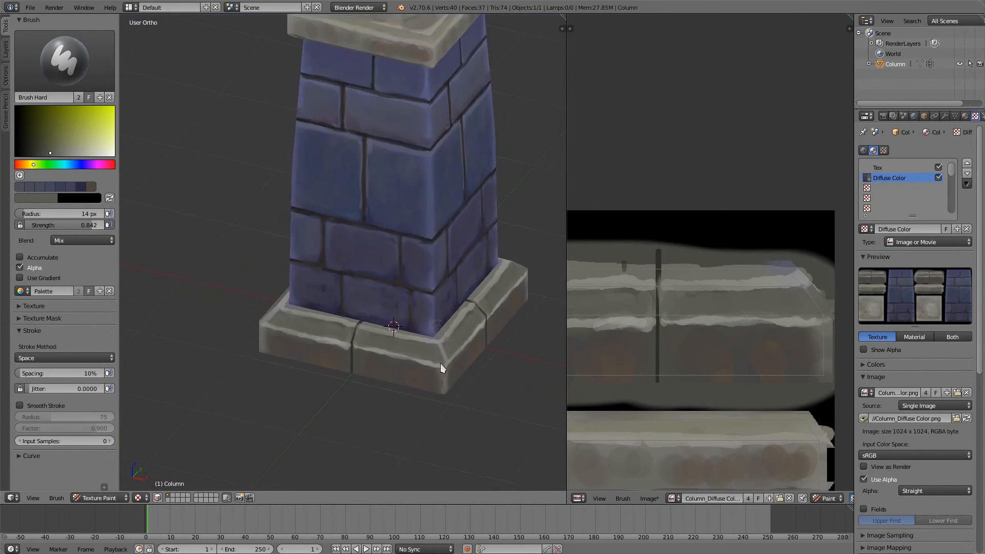
pyautogui.moveTo(437, 449); pyautogui.dragTo(437, 391, button='middle')
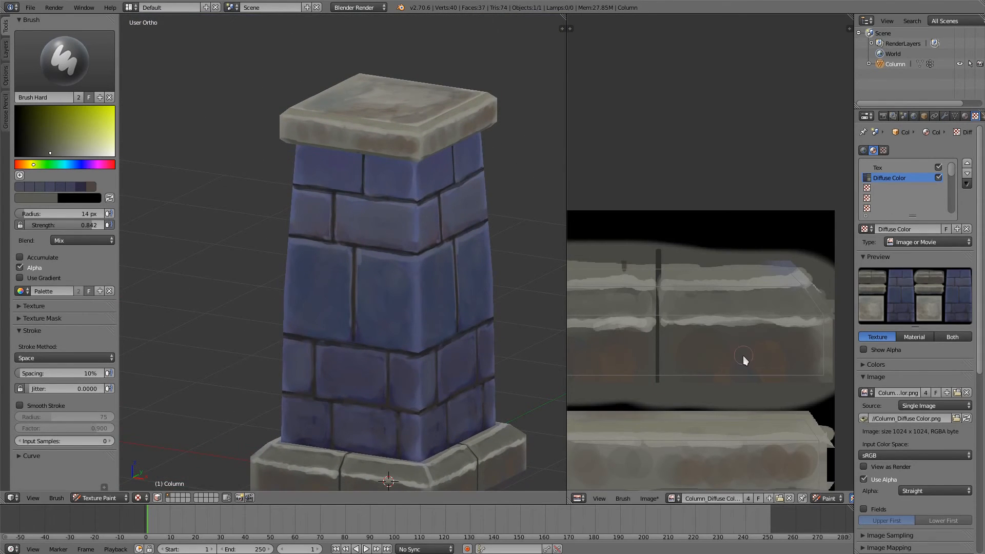
pyautogui.hotkey('alt', 's')
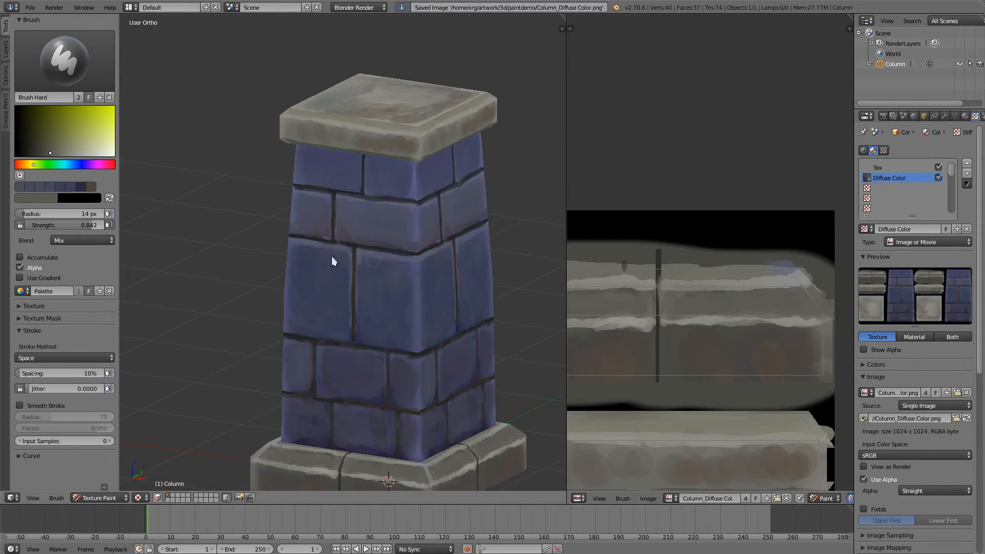
pyautogui.moveTo(298, 242); pyautogui.dragTo(285, 250, button='middle')
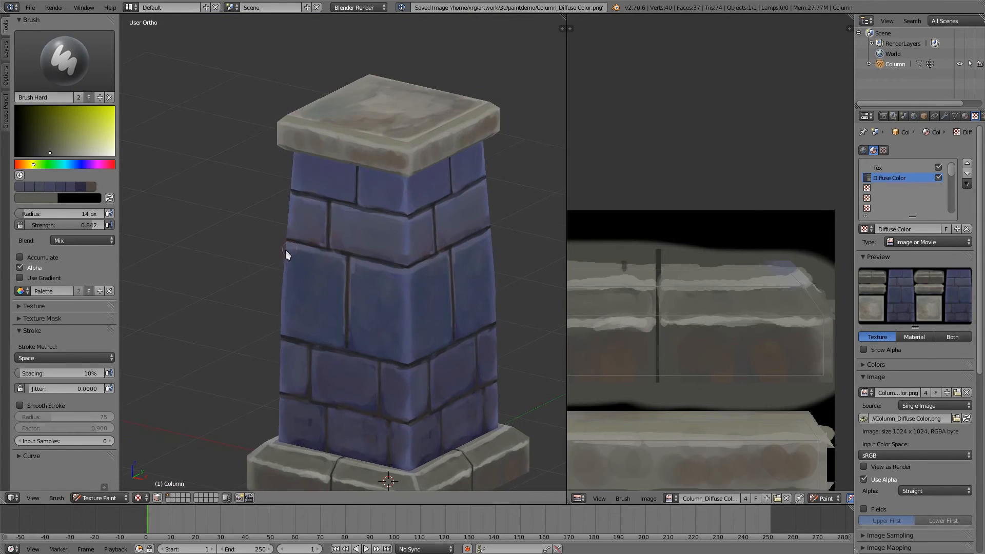
pyautogui.hotkey('ctrl', 's')
pyautogui.click(238, 227)
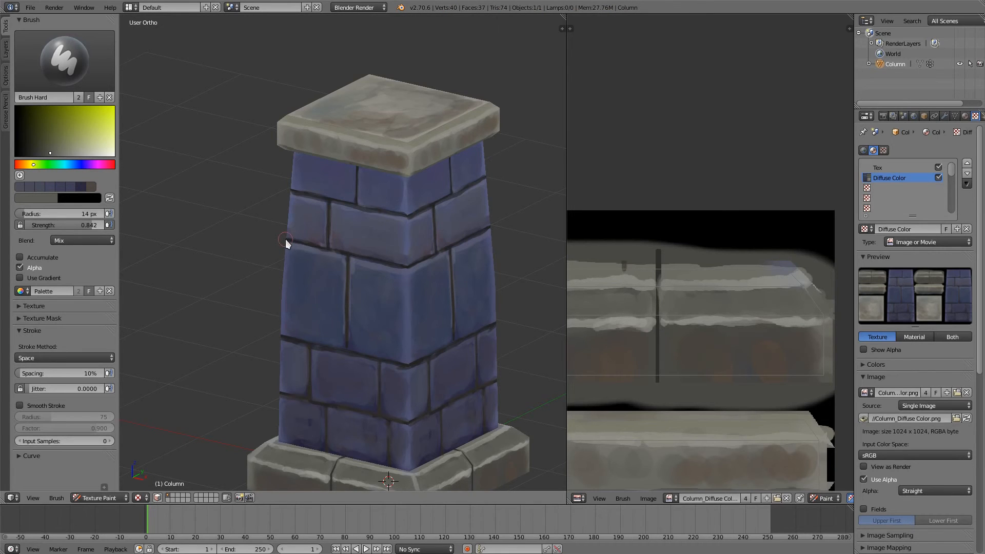
# - Extend the light blue highlight down the right large front brick's edge beside the vertical mortar line with a 6 px brush
pyautogui.moveTo(353, 311); pyautogui.dragTo(403, 296, button='middle')
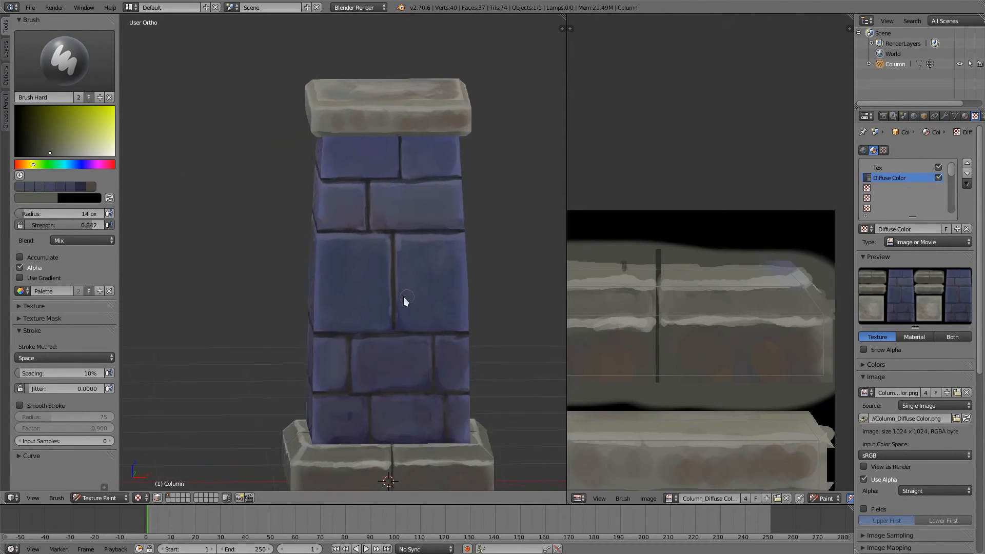
pyautogui.scroll(3, 375, 283)
pyautogui.keyDown('shift'); pyautogui.moveTo(403, 245); pyautogui.dragTo(359, 294, button='middle'); pyautogui.keyUp('shift')
pyautogui.scroll(1, 409, 224)
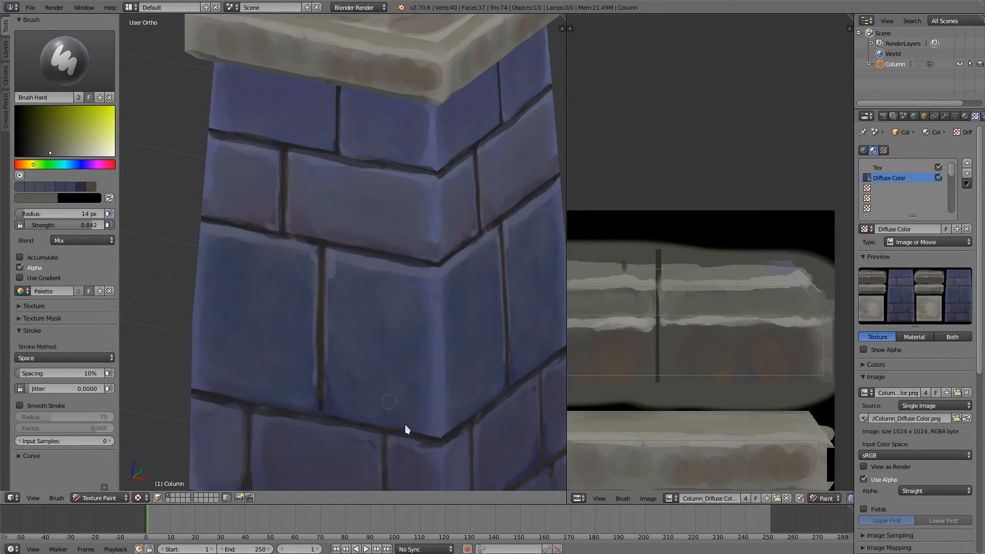
pyautogui.moveTo(404, 429); pyautogui.dragTo(395, 348, button='middle')
pyautogui.moveTo(372, 307); pyautogui.dragTo(353, 142, button='middle')
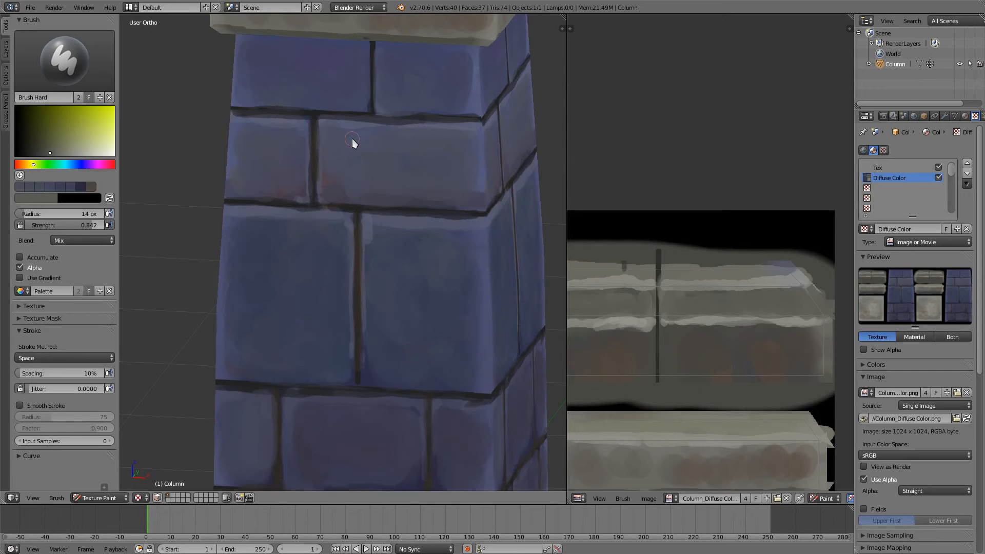
pyautogui.moveTo(352, 142); pyautogui.dragTo(387, 236, button='middle')
pyautogui.scroll(2, 383, 288)
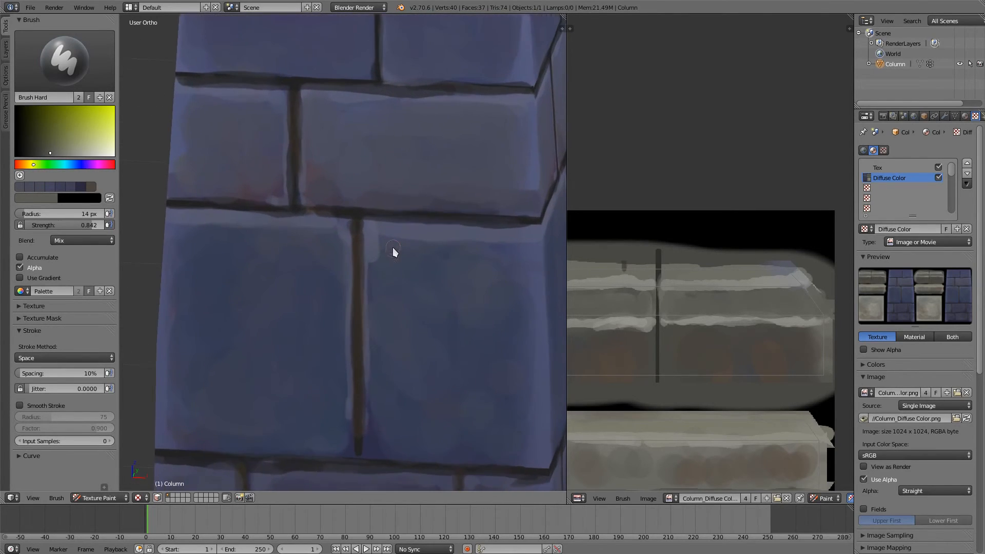
pyautogui.press('s')
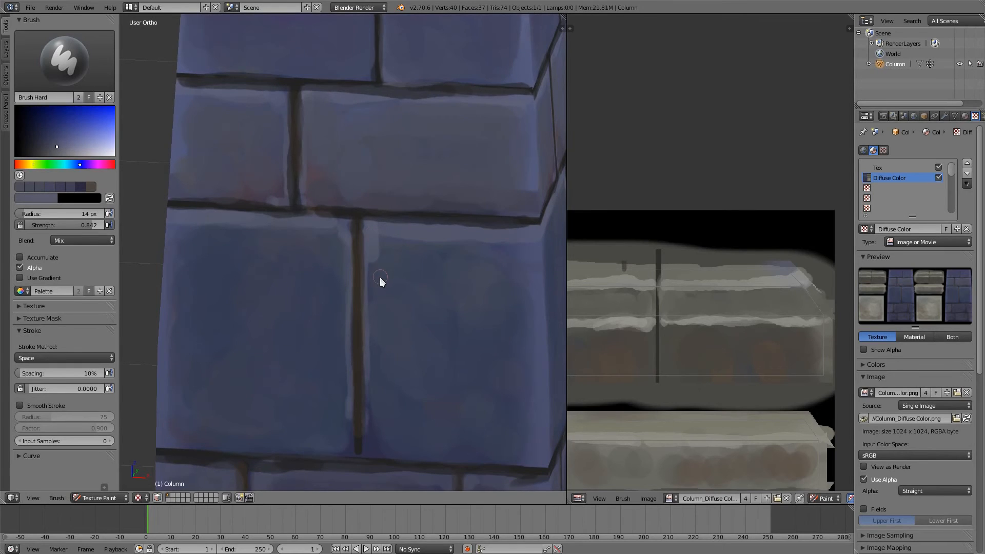
pyautogui.click(375, 278)
pyautogui.moveTo(368, 421); pyautogui.dragTo(368, 453)
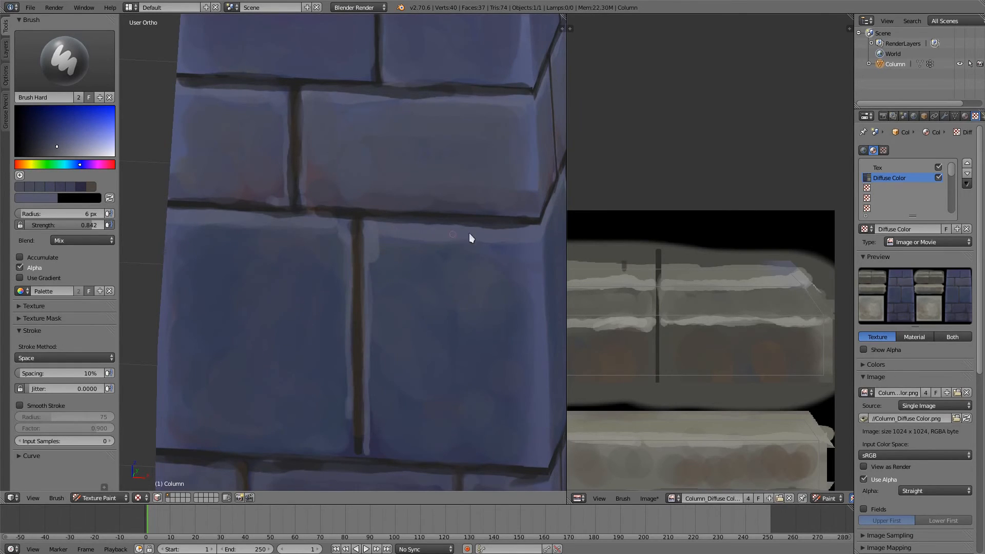
pyautogui.scroll(-6, 531, 235)
pyautogui.moveTo(450, 100); pyautogui.dragTo(415, 210, button='middle')
pyautogui.scroll(8, 415, 211)
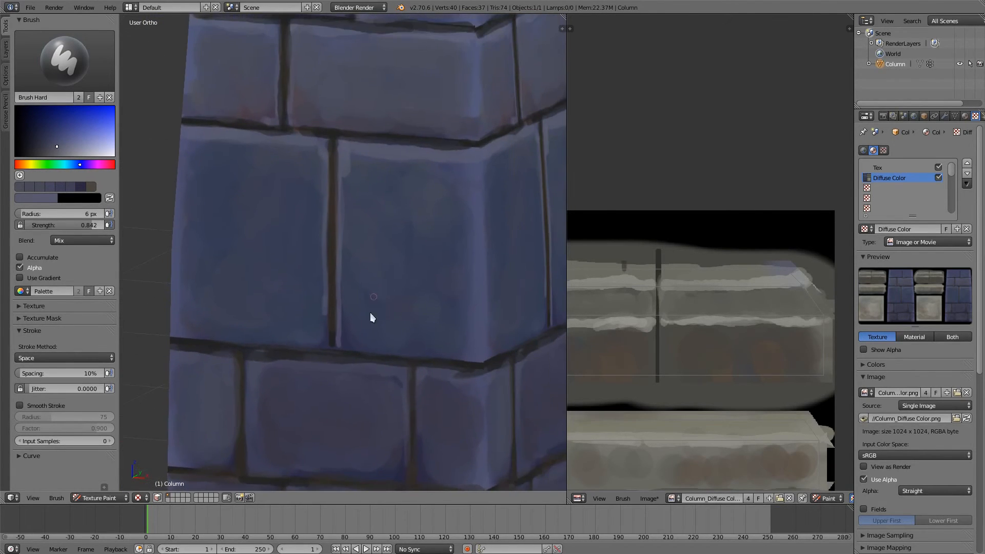
# - Paint a dark arched crack across the corner of the large brick using the sampled mortar color and a 6 px brush
pyautogui.scroll(3, 404, 252)
pyautogui.keyDown('shift'); pyautogui.moveTo(405, 253); pyautogui.dragTo(404, 273, button='middle'); pyautogui.keyUp('shift')
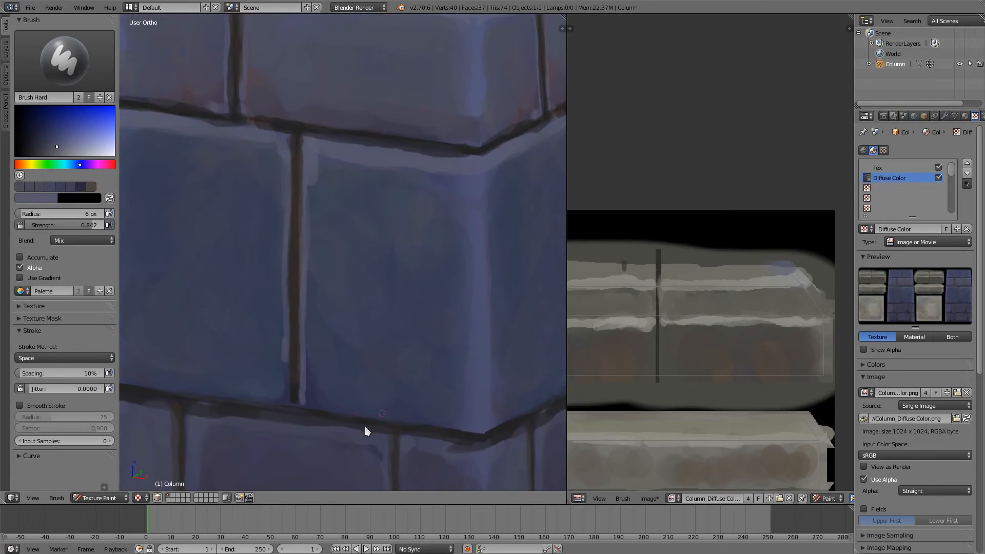
pyautogui.press('s')
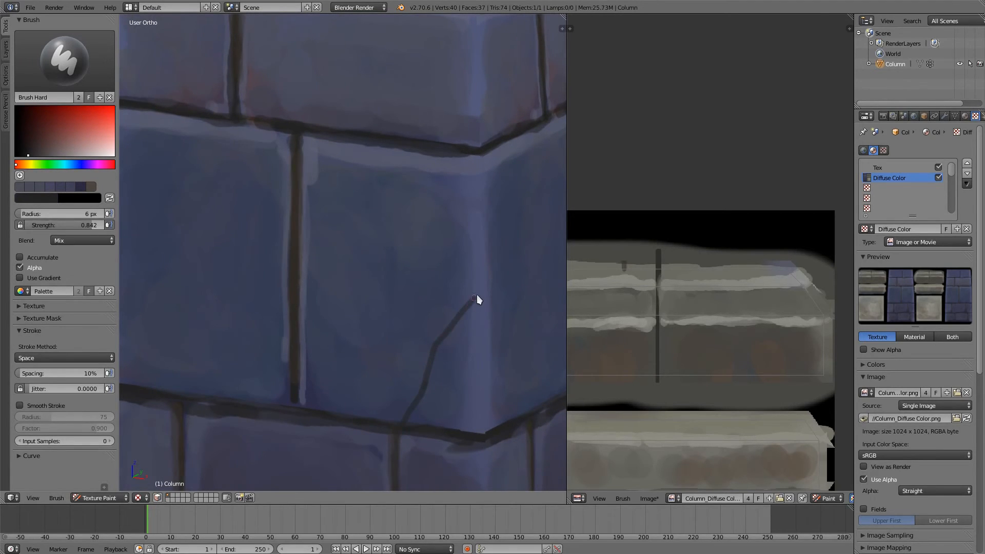
pyautogui.moveTo(495, 284); pyautogui.dragTo(383, 217, button='middle')
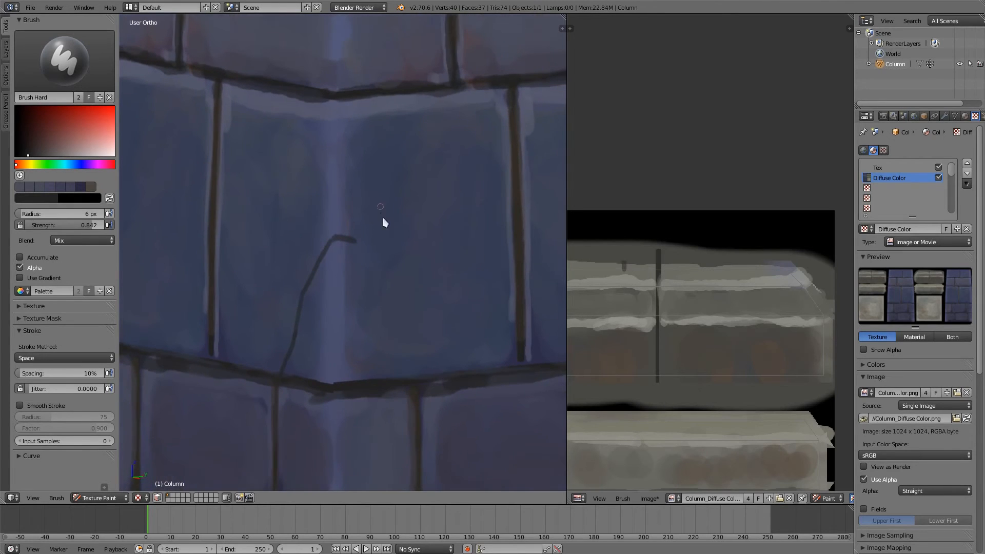
pyautogui.moveTo(383, 264); pyautogui.dragTo(440, 369)
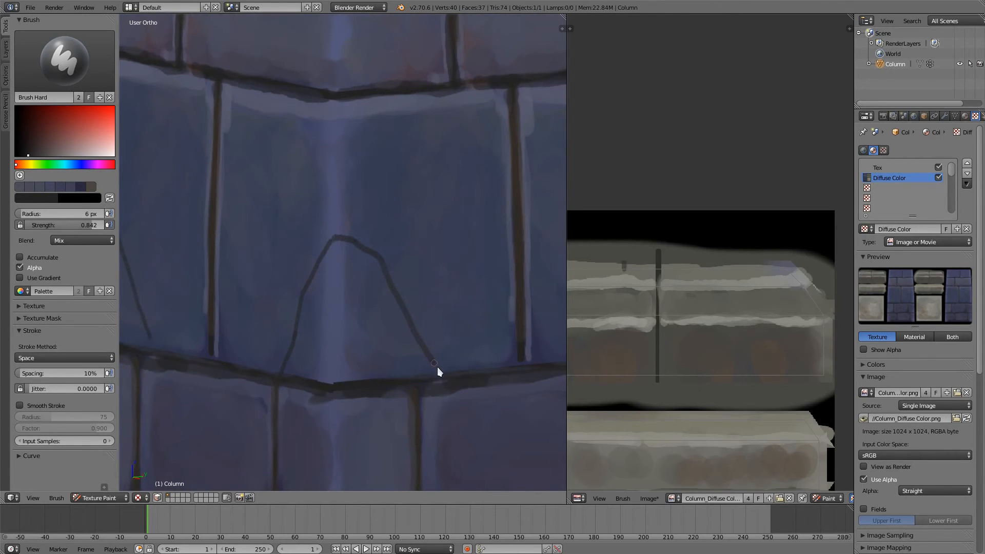
# - Paint a light blue highlight along the inner edge of the crack's front-face side, refining it with a lighter tone and a 2 px brush
pyautogui.moveTo(413, 315)
pyautogui.mouseDown(button='middle')
pyautogui.moveTo(502, 306)
pyautogui.moveTo(497, 263)
pyautogui.mouseUp(button='middle')
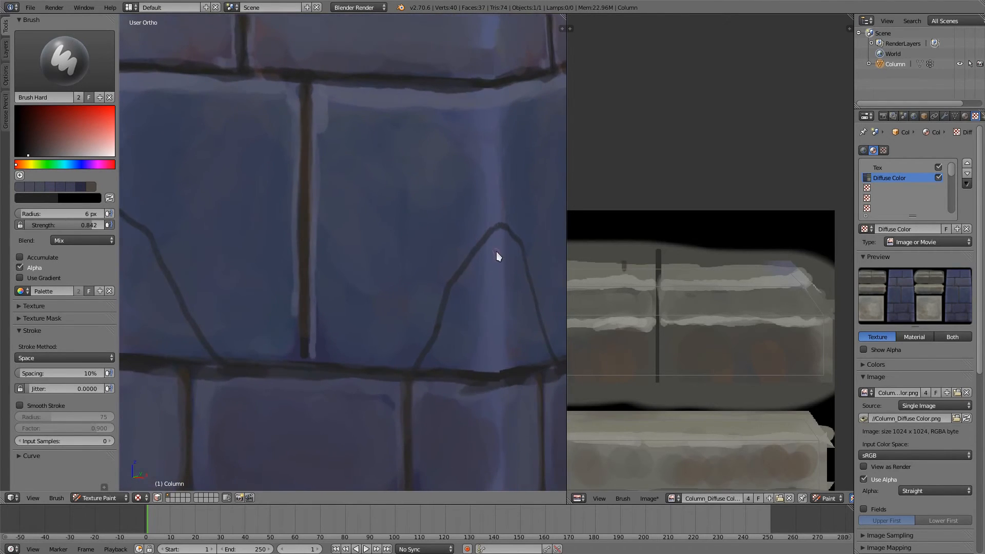
pyautogui.press('s')
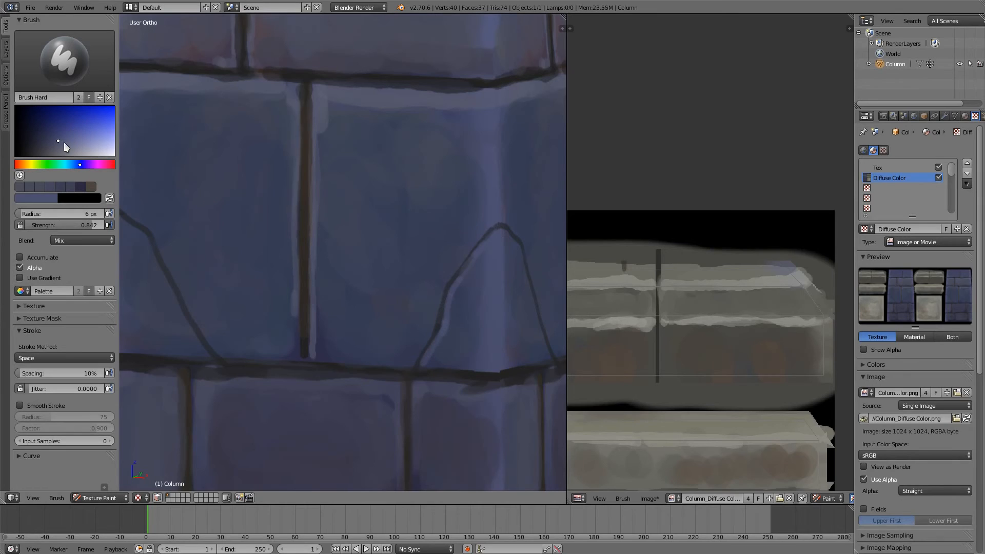
pyautogui.moveTo(64, 143); pyautogui.dragTo(76, 145)
pyautogui.moveTo(500, 234); pyautogui.dragTo(500, 242)
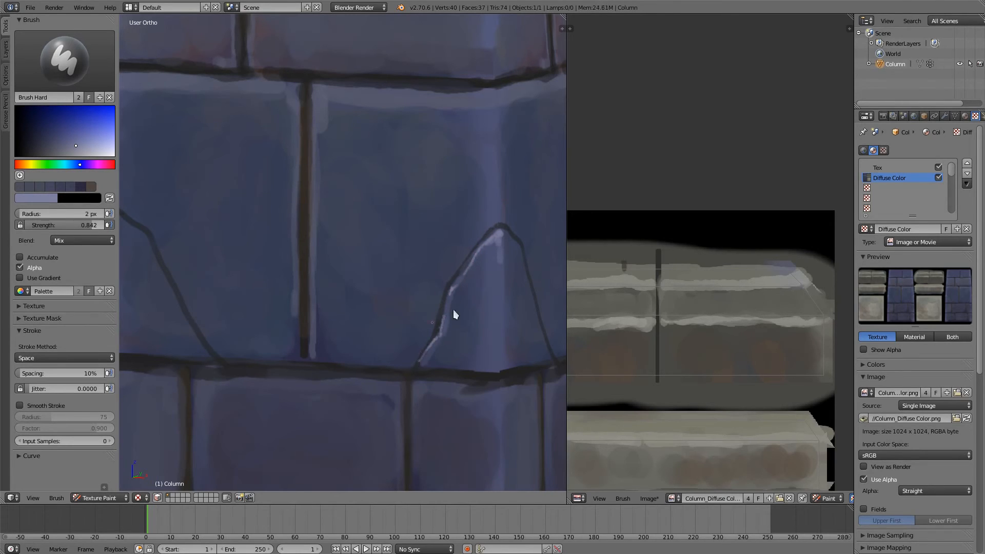
# - Dot small dark pits on the large front brick and draw a short dark crack across its lower corner with a 5 px brush
pyautogui.press('s')
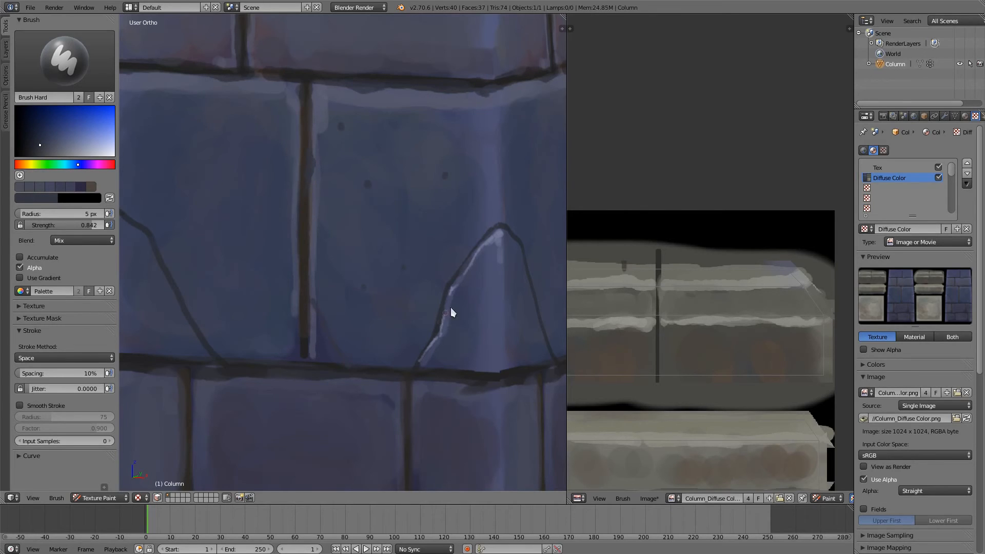
pyautogui.press('s')
pyautogui.press('s')
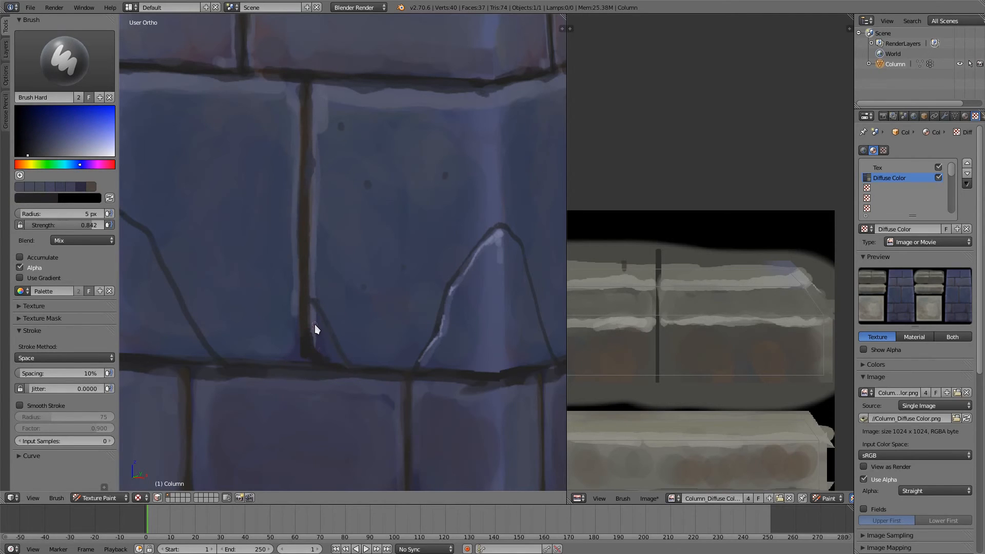
# - Highlight the small corner crack and the side-face edge of the arched crack with lighter blue and a 2 px brush
pyautogui.press('s')
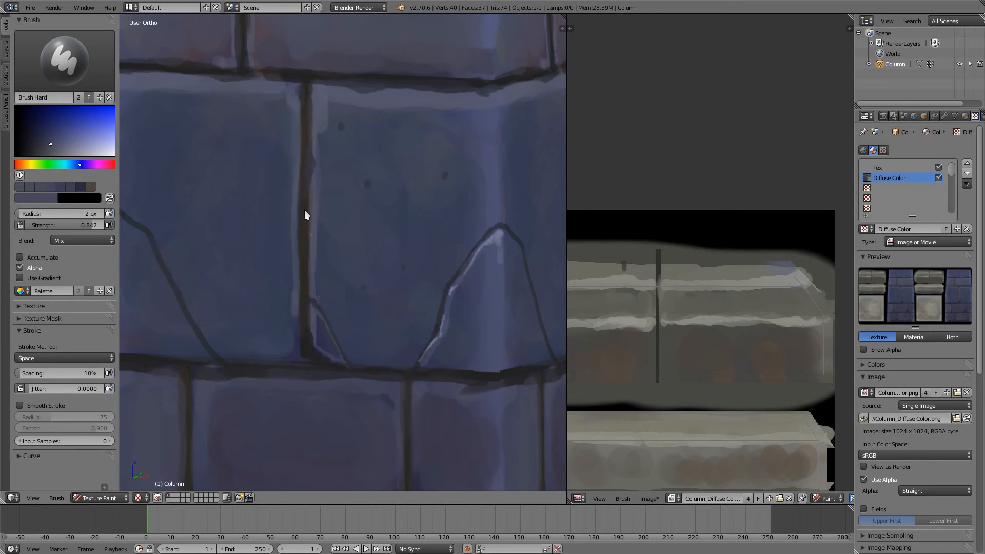
pyautogui.click(63, 146)
pyautogui.keyDown('shift'); pyautogui.moveTo(505, 235); pyautogui.dragTo(368, 229, button='middle'); pyautogui.keyUp('shift')
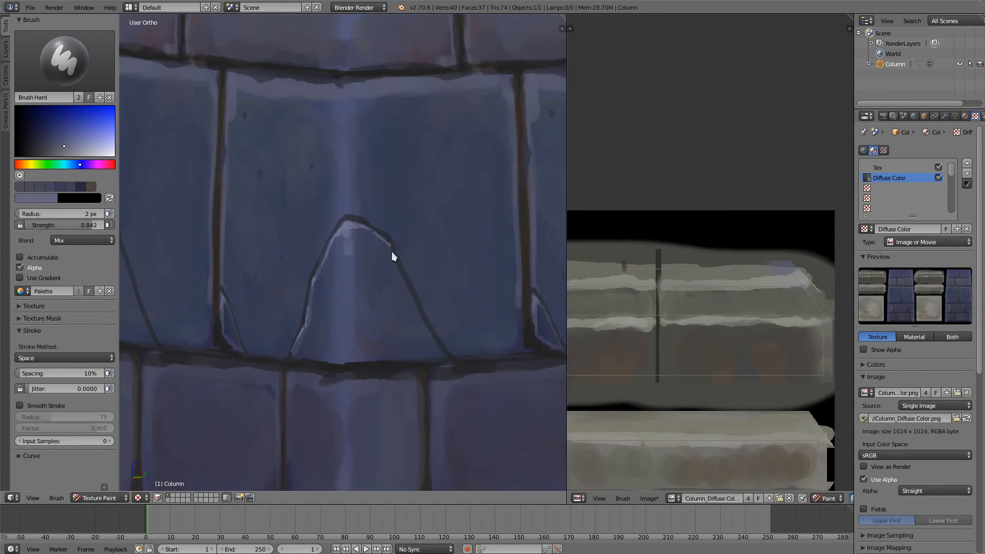
pyautogui.moveTo(405, 281); pyautogui.dragTo(410, 291)
pyautogui.moveTo(431, 335)
pyautogui.mouseDown()
pyautogui.moveTo(444, 351)
pyautogui.moveTo(432, 351)
pyautogui.mouseUp()
pyautogui.click(448, 343)
# - Blend the brick surface around the arched crack with sampled blues, using brush radii of 9 px and 22 px
pyautogui.press('s')
pyautogui.press('s')
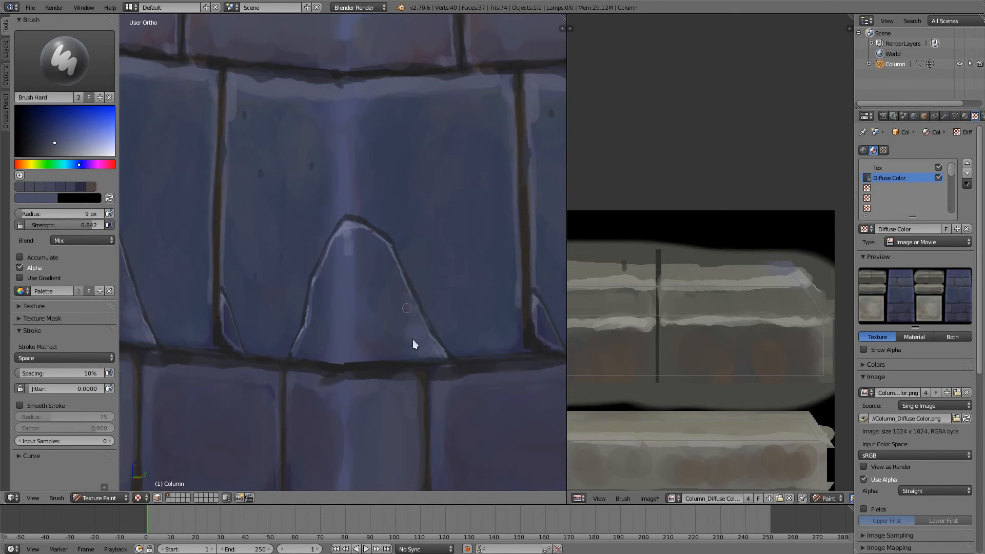
pyautogui.press('f')
pyautogui.click(402, 302)
pyautogui.moveTo(377, 226); pyautogui.dragTo(354, 245, button='middle')
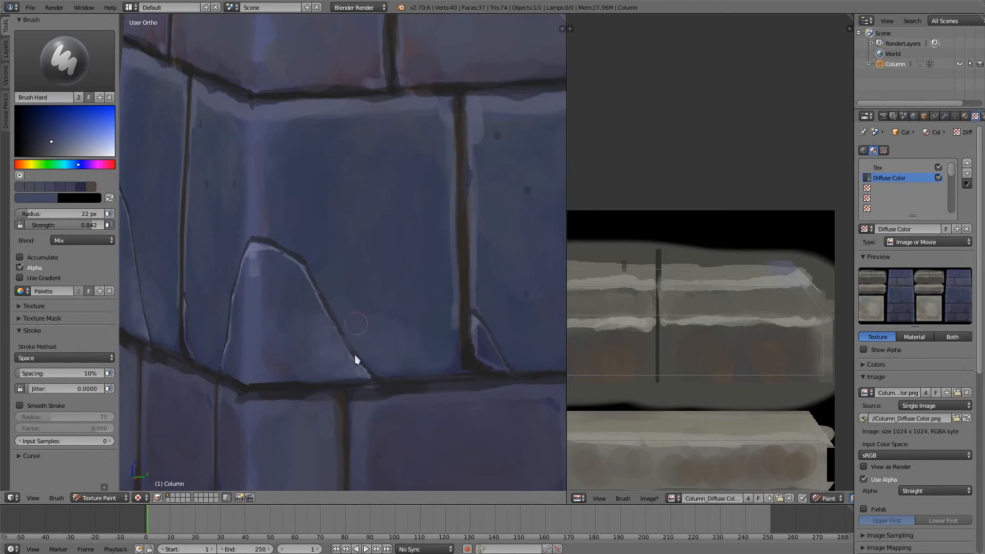
pyautogui.press('s')
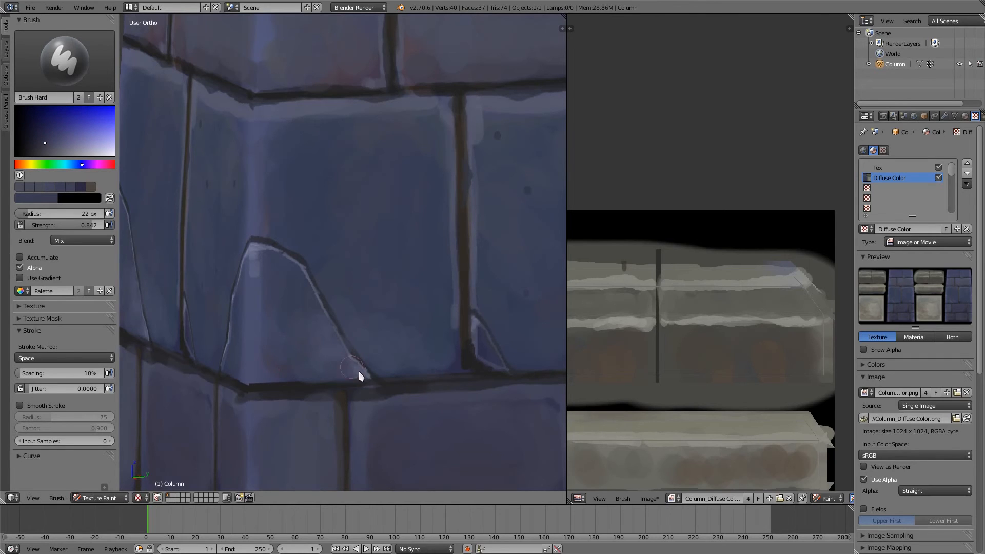
pyautogui.moveTo(270, 290)
pyautogui.mouseDown(button='middle')
pyautogui.moveTo(331, 234)
pyautogui.moveTo(330, 251)
pyautogui.mouseUp(button='middle')
# - Paint a broken light blue highlight down the large brick's vertical corner edge with a 6 px brush
pyautogui.press('s')
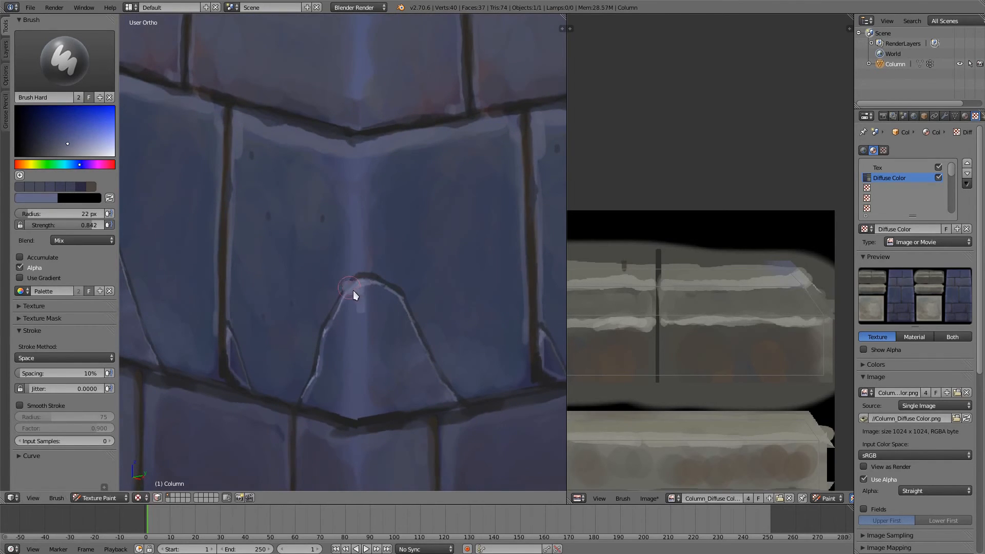
pyautogui.press('f')
pyautogui.click(361, 313)
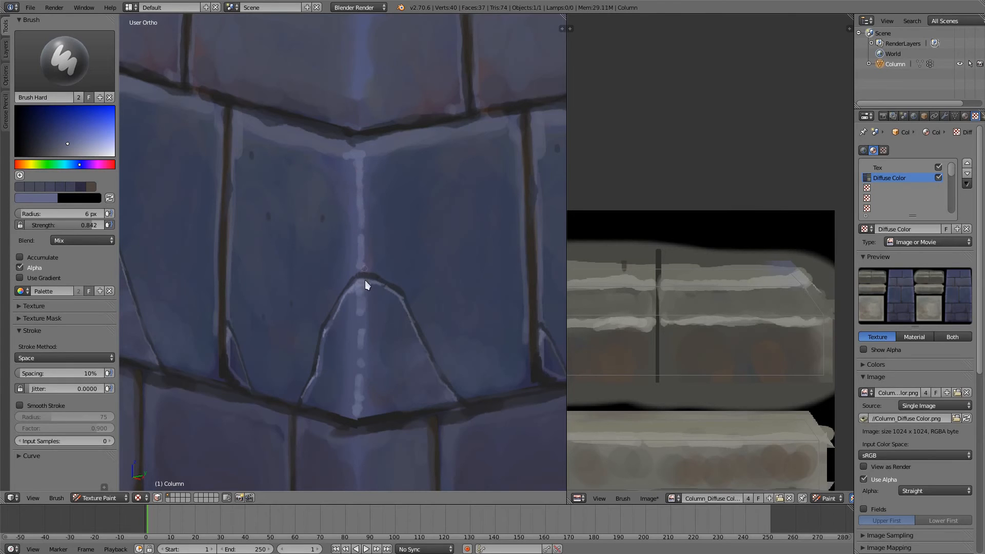
# - Blend the brick color beside the corner edge highlight with the sampled face blue and a 19 px brush
pyautogui.moveTo(355, 413)
pyautogui.mouseDown(button='middle')
pyautogui.moveTo(400, 386)
pyautogui.moveTo(394, 380)
pyautogui.mouseUp(button='middle')
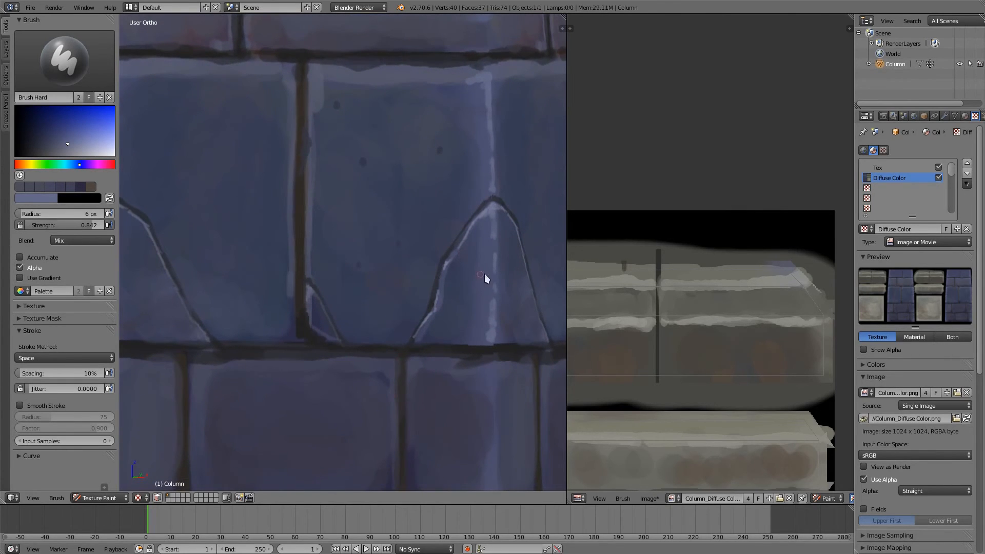
pyautogui.press('s')
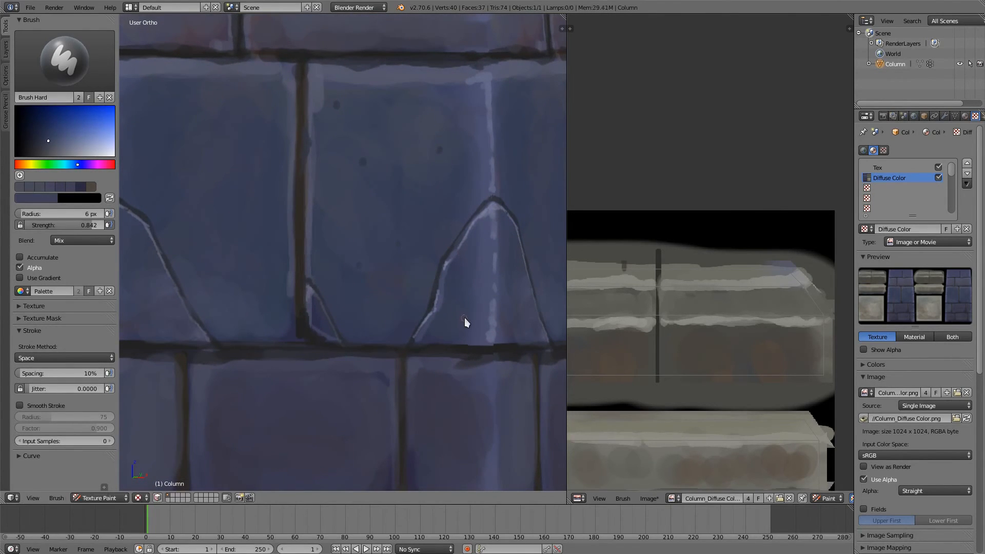
pyautogui.press('f')
pyautogui.click(478, 325)
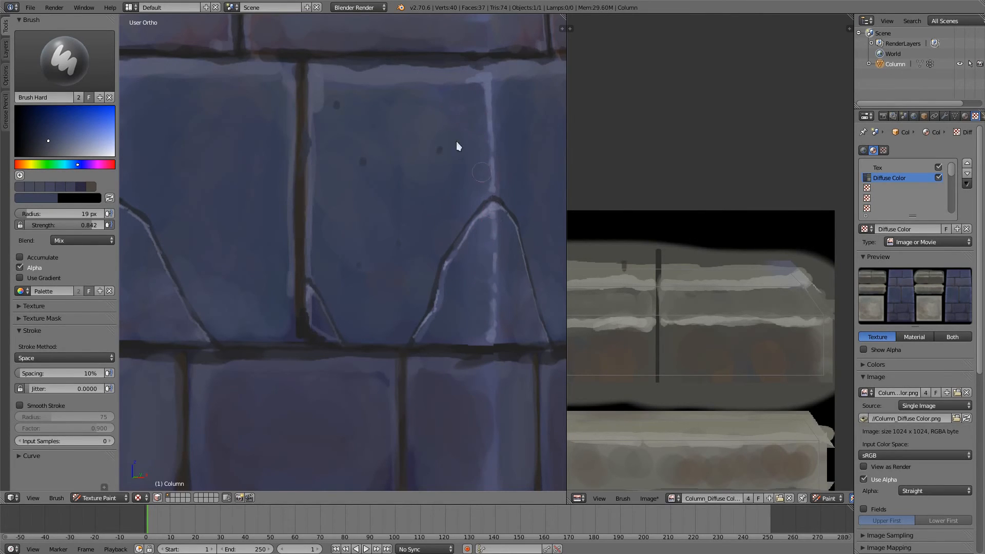
pyautogui.moveTo(457, 146); pyautogui.dragTo(430, 264, button='middle')
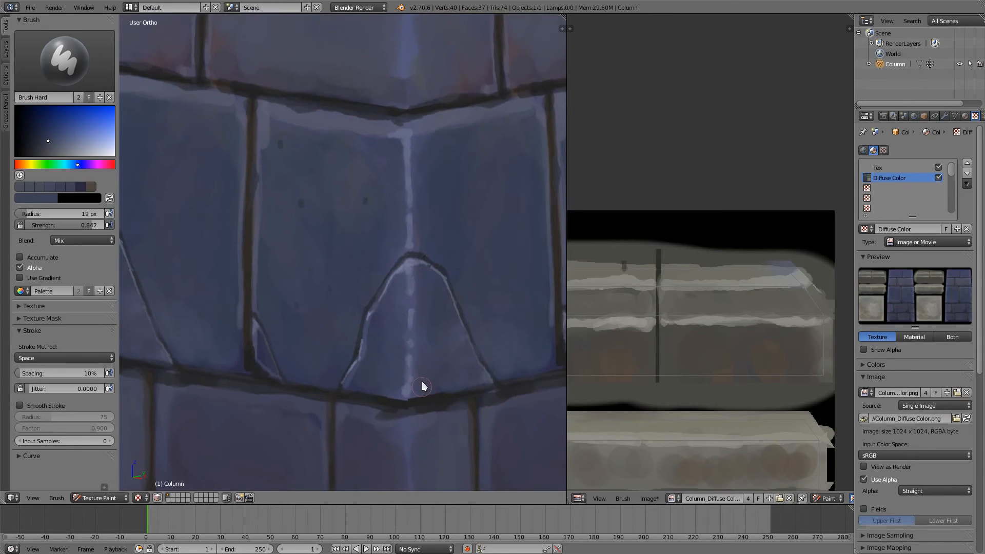
pyautogui.moveTo(422, 382); pyautogui.dragTo(420, 347)
# - Paint thin, lighter blue highlights along the large brick's top and mortar-side edges and beneath its pits with a 2 px brush
pyautogui.scroll(-6, 429, 304)
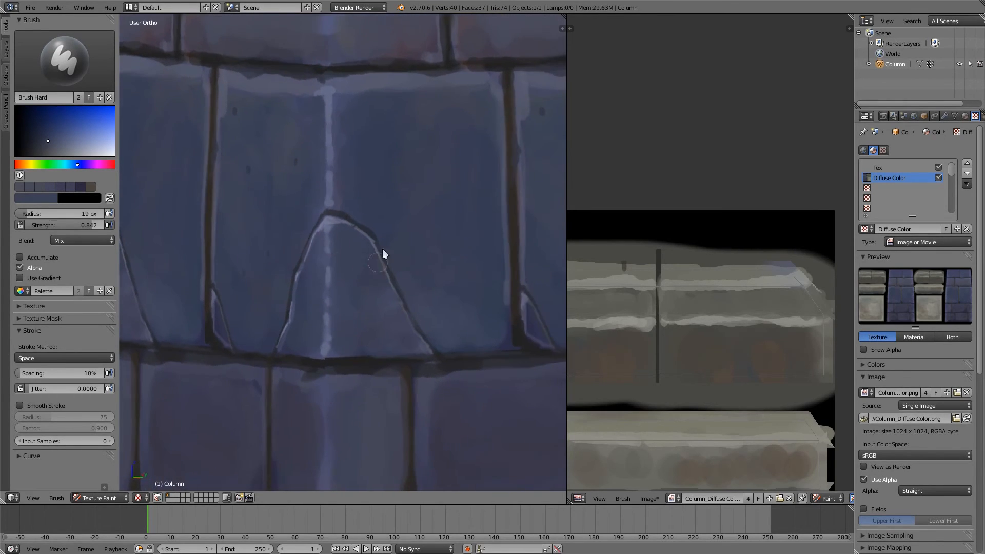
pyautogui.scroll(5, 428, 334)
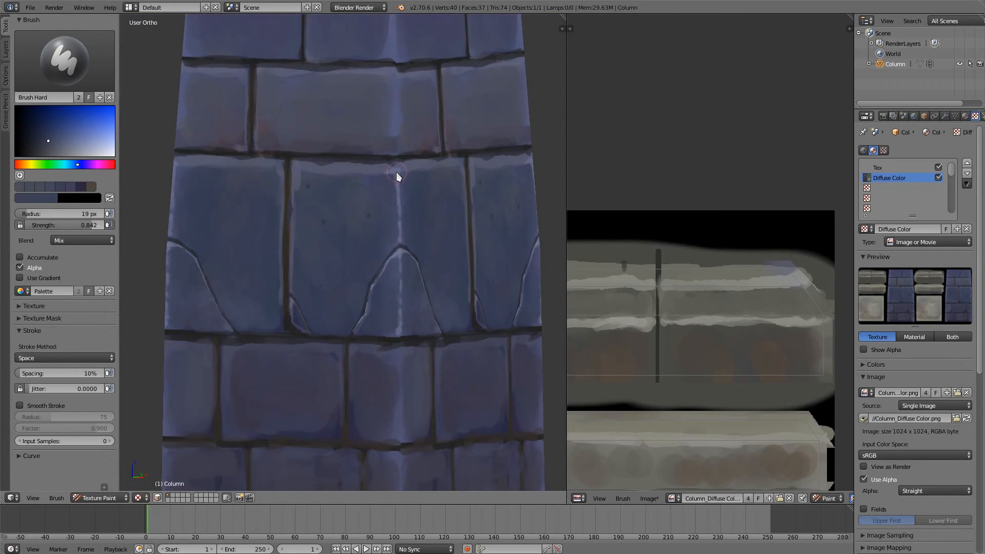
pyautogui.press('s')
pyautogui.click(375, 213)
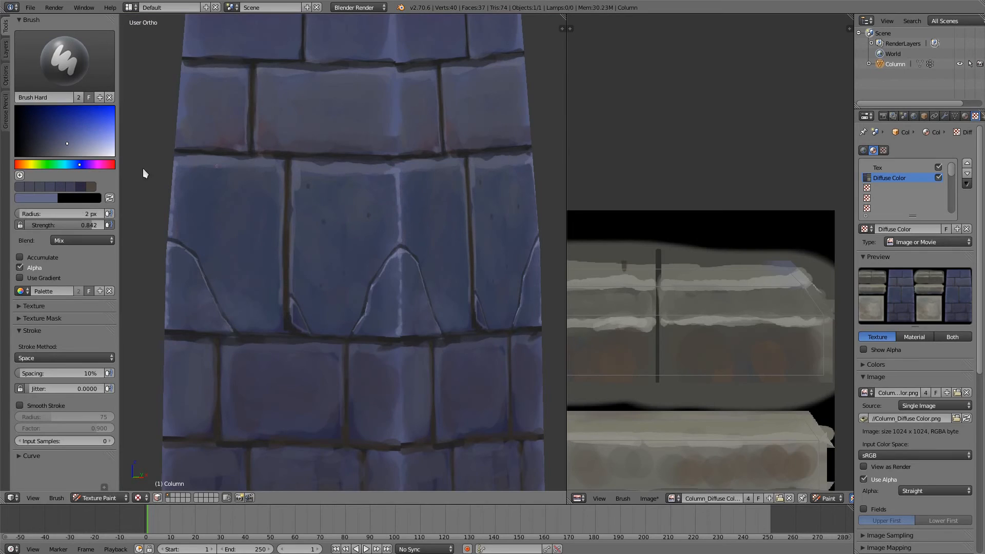
pyautogui.click(76, 147)
pyautogui.moveTo(307, 168); pyautogui.dragTo(385, 171)
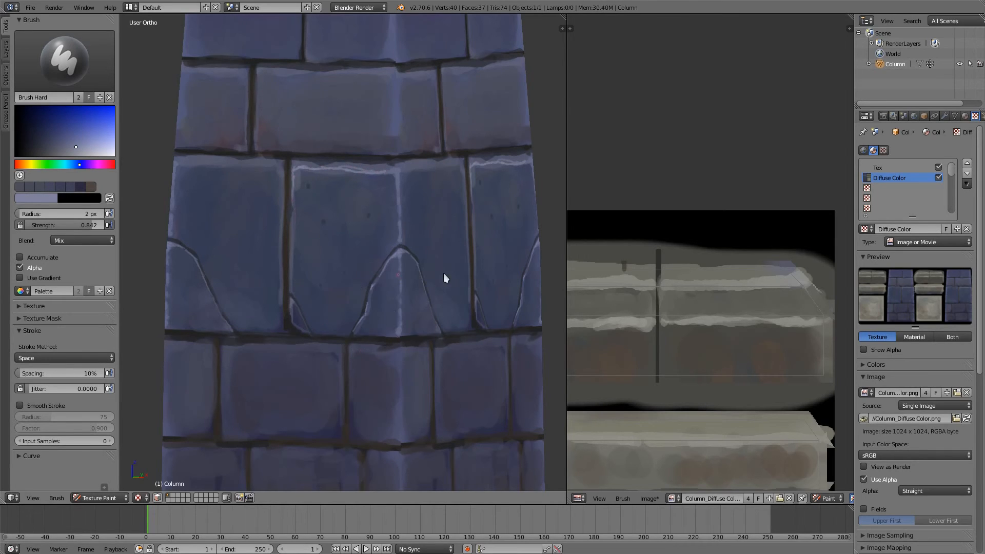
pyautogui.moveTo(445, 277)
pyautogui.mouseDown(button='middle')
pyautogui.moveTo(408, 231)
pyautogui.moveTo(322, 225)
pyautogui.moveTo(308, 189)
pyautogui.mouseUp(button='middle')
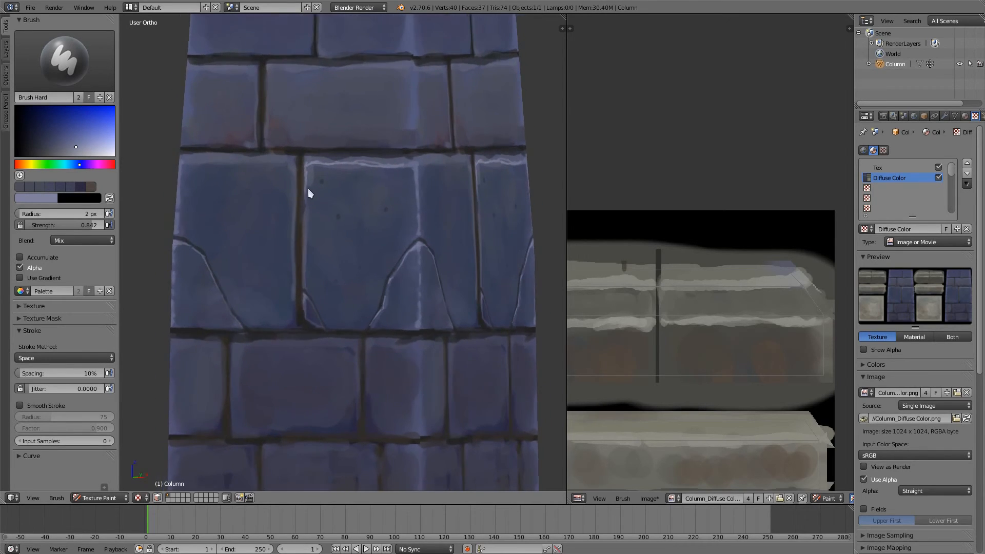
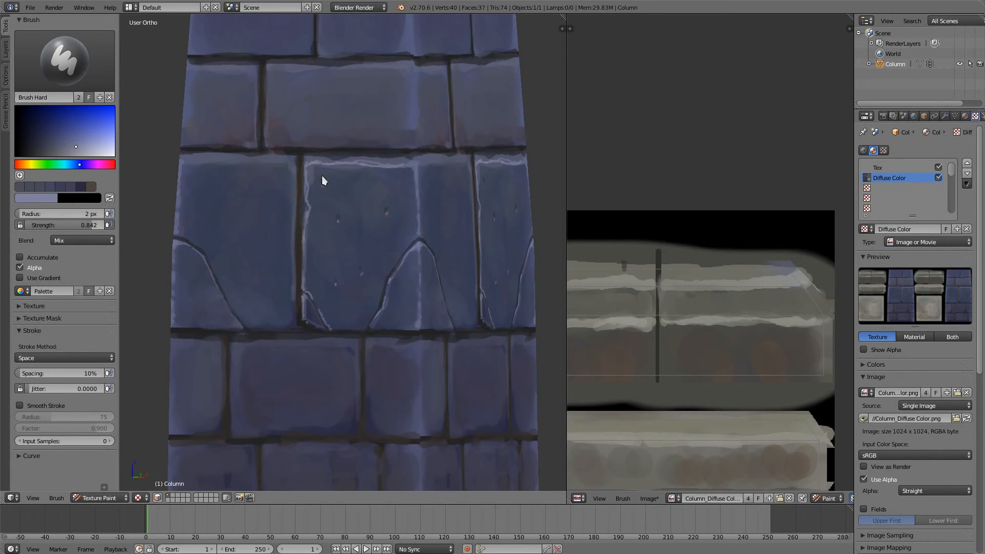
# - Smooth the brick surface beside the mortar-side edge highlight with the sampled face blue and a 13 px brush
pyautogui.scroll(6, 331, 171)
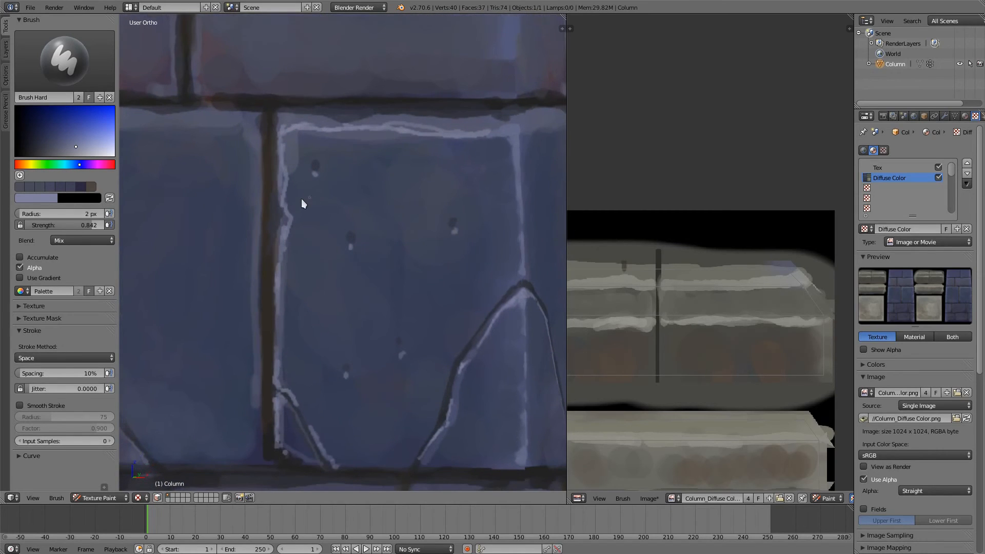
pyautogui.press('s')
pyautogui.press('f')
pyautogui.click(331, 216)
pyautogui.moveTo(299, 172); pyautogui.dragTo(302, 156)
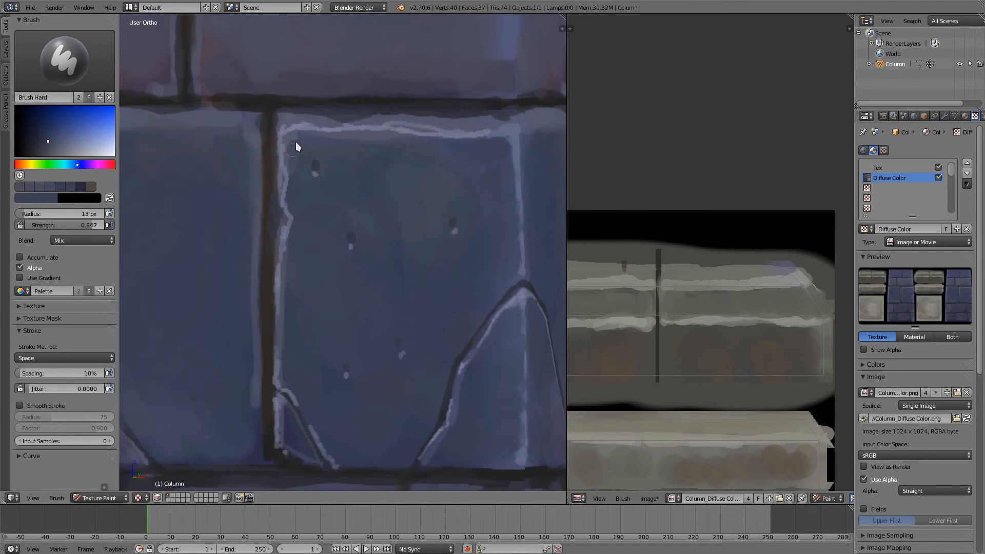
pyautogui.scroll(-6, 349, 139)
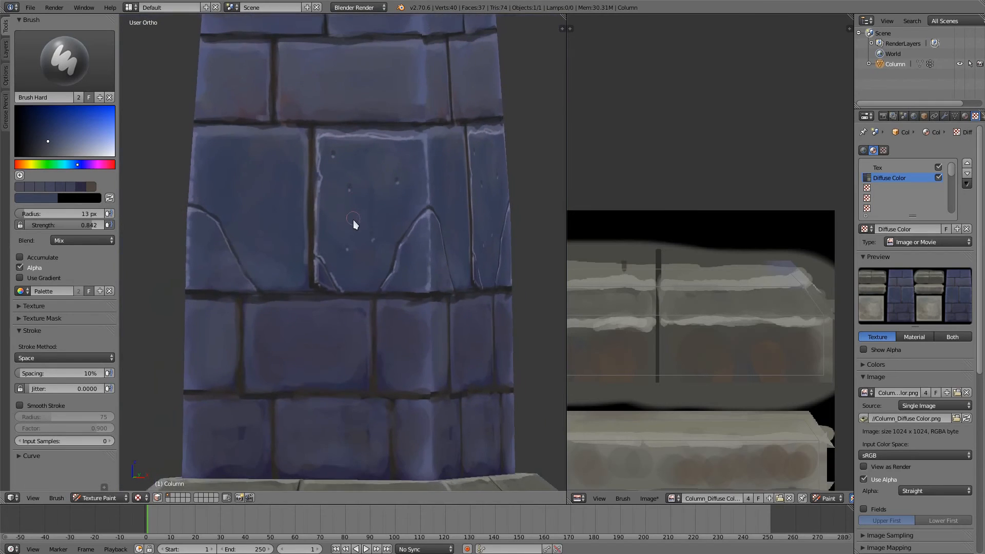
# - Sample a darker blue and add a small dark pit just below the large brick's top edge highlight with a 4 px brush
pyautogui.moveTo(336, 166); pyautogui.dragTo(317, 170, button='middle')
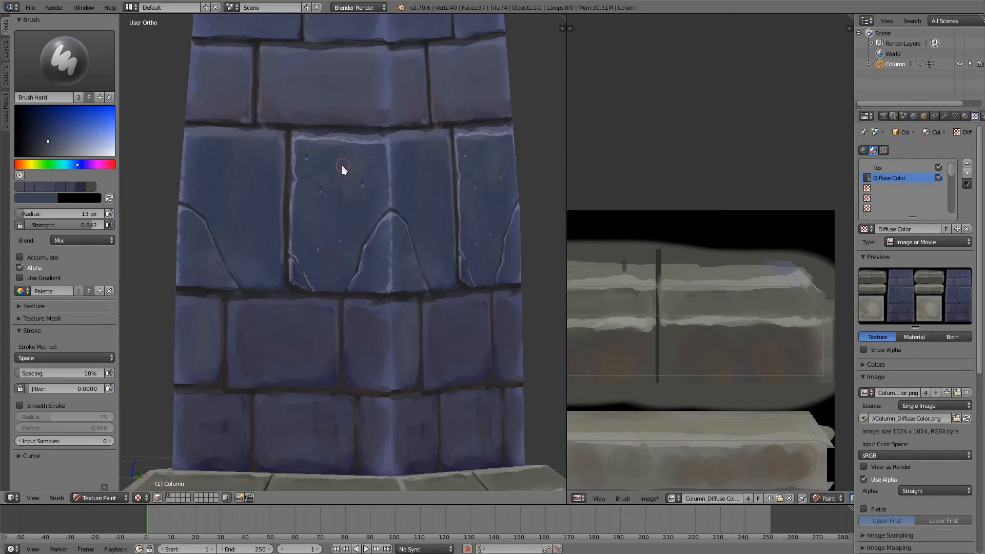
pyautogui.press('s')
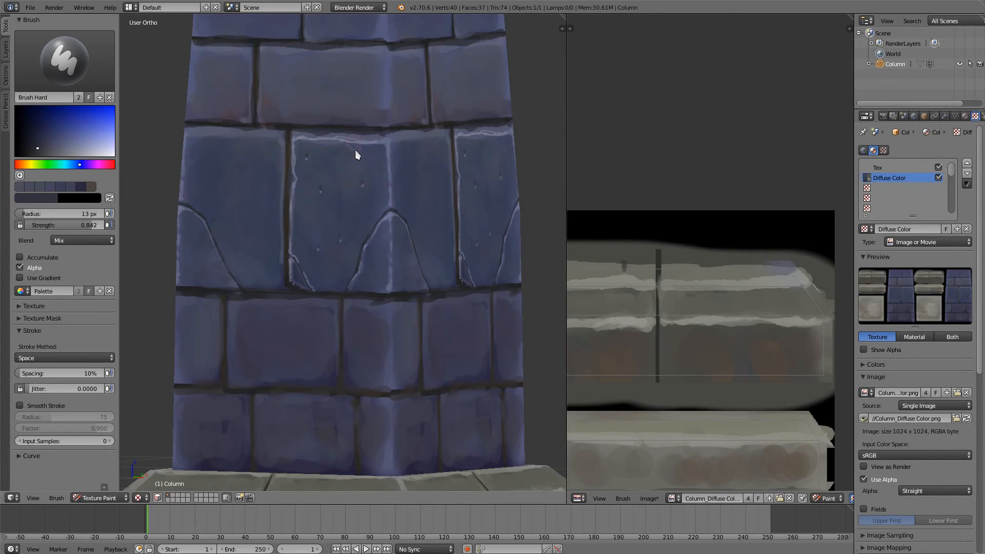
pyautogui.click(350, 155)
pyautogui.moveTo(365, 162); pyautogui.dragTo(426, 204, button='middle')
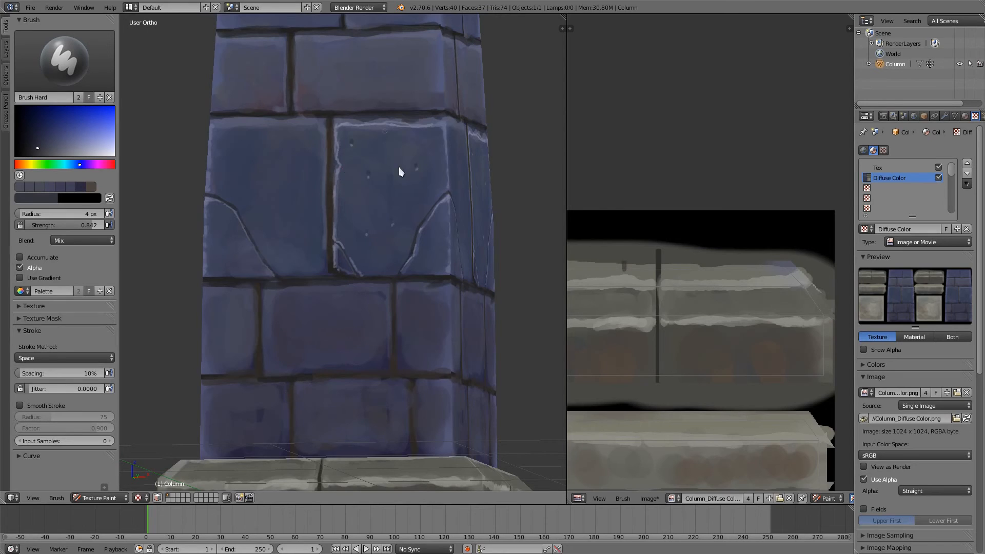
# - Paint a red patch on the pitted large brick just below its top edge highlight with a 23 px brush
pyautogui.moveTo(423, 182); pyautogui.dragTo(335, 304, button='middle')
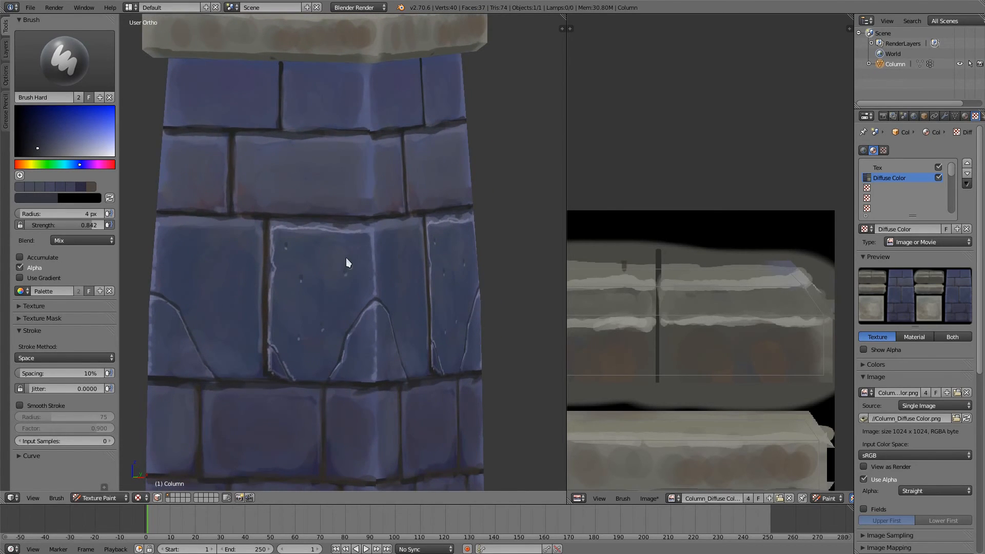
pyautogui.scroll(2, 342, 205)
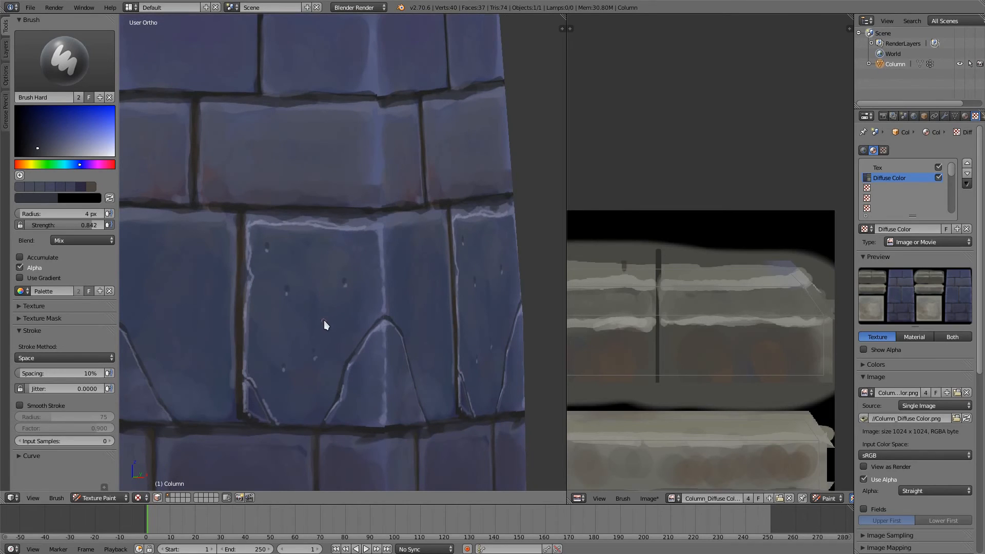
pyautogui.press('s')
pyautogui.press('f')
pyautogui.click(340, 322)
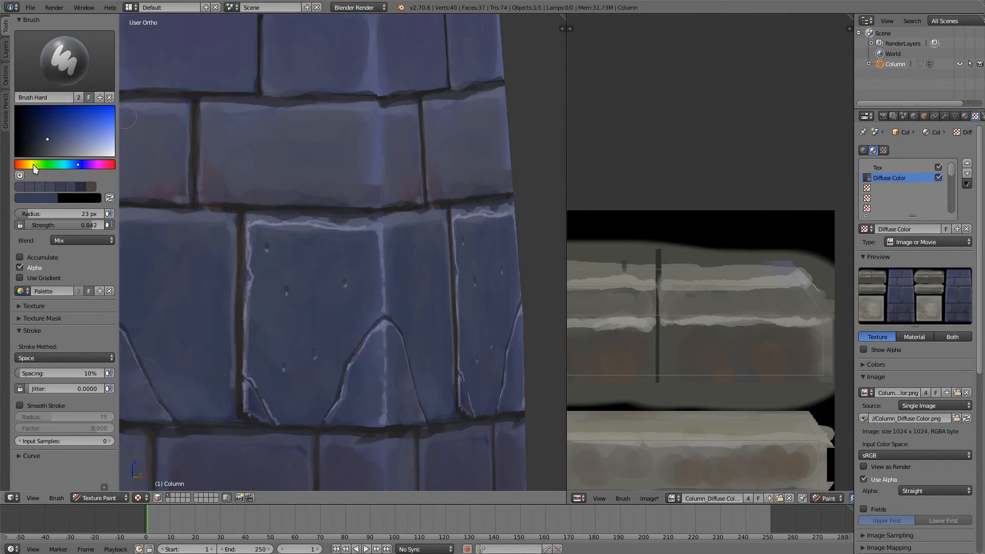
pyautogui.moveTo(33, 165)
pyautogui.mouseDown()
pyautogui.moveTo(21, 165)
pyautogui.moveTo(113, 165)
pyautogui.mouseUp()
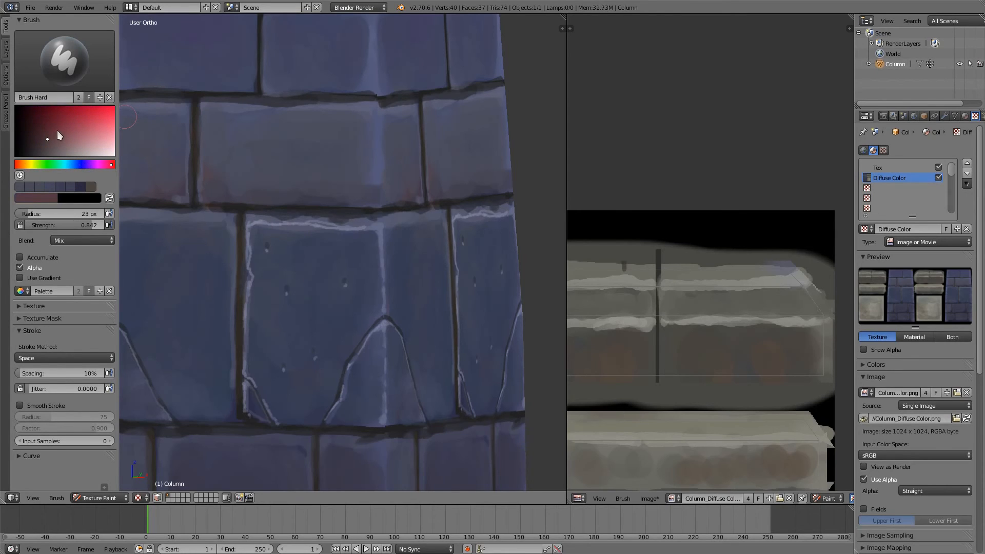
pyautogui.click(296, 245)
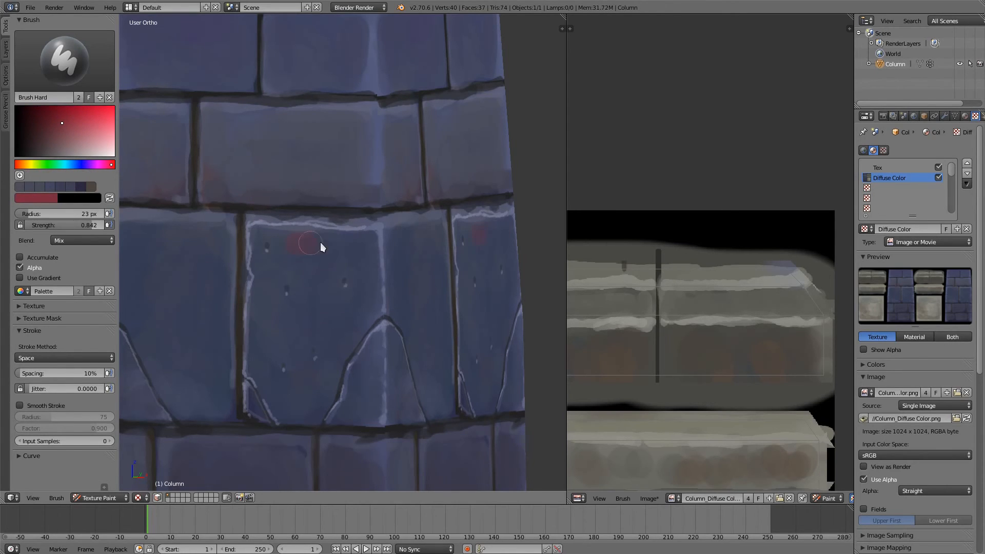
pyautogui.moveTo(318, 262); pyautogui.dragTo(342, 246)
# - Blend the red patch into the large brick's face using sampled purple and blue in-between tones, leaving a faint reddish tint
pyautogui.press('s')
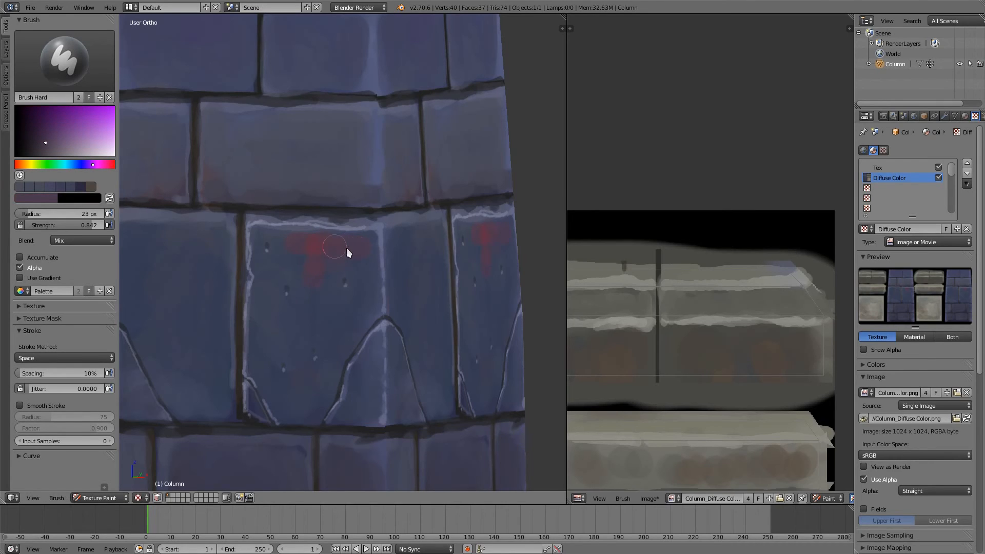
pyautogui.press('s')
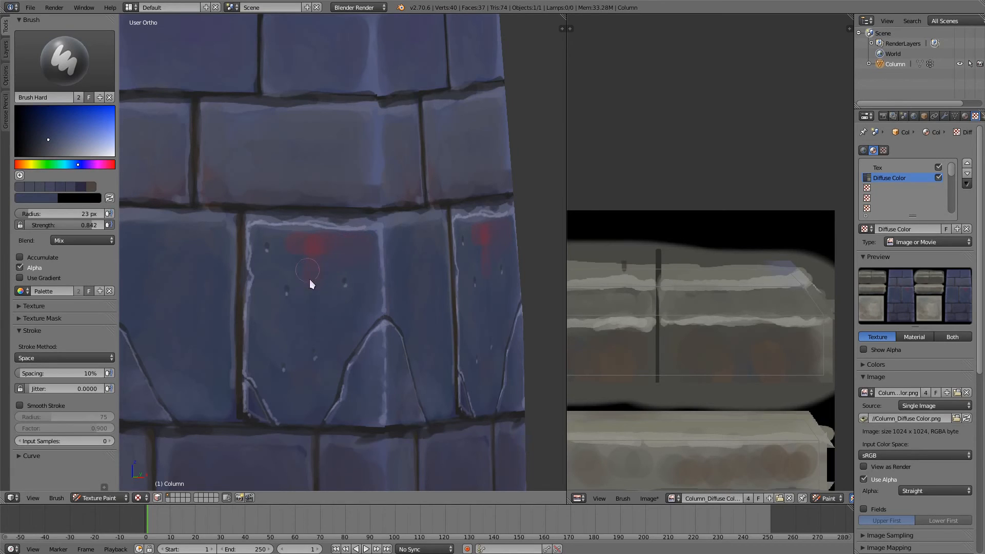
pyautogui.press('s')
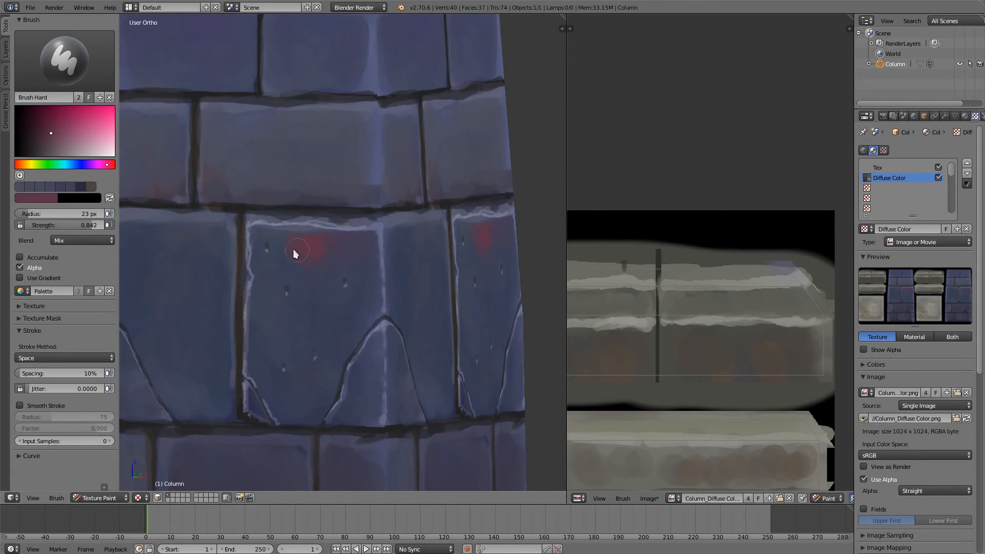
pyautogui.press('s')
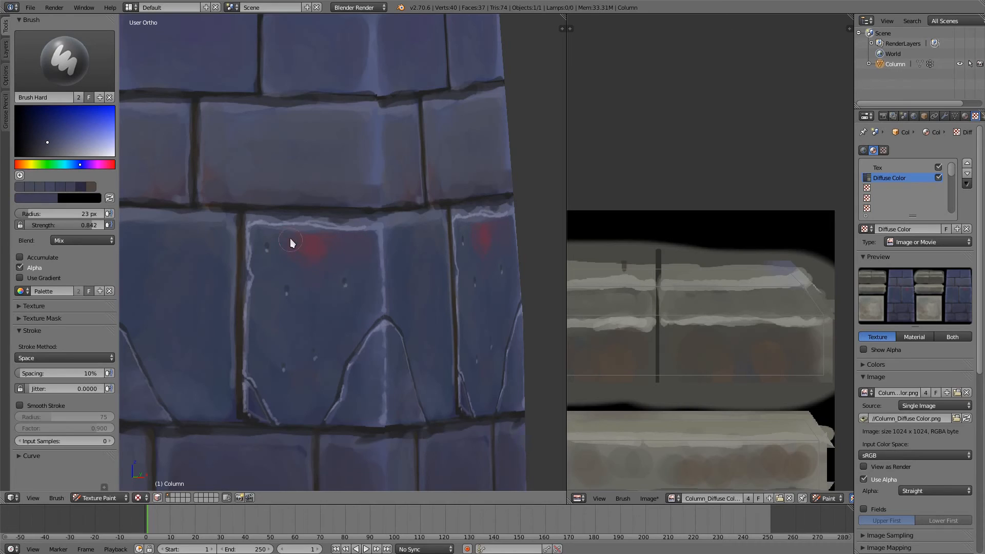
pyautogui.moveTo(291, 242); pyautogui.dragTo(297, 242)
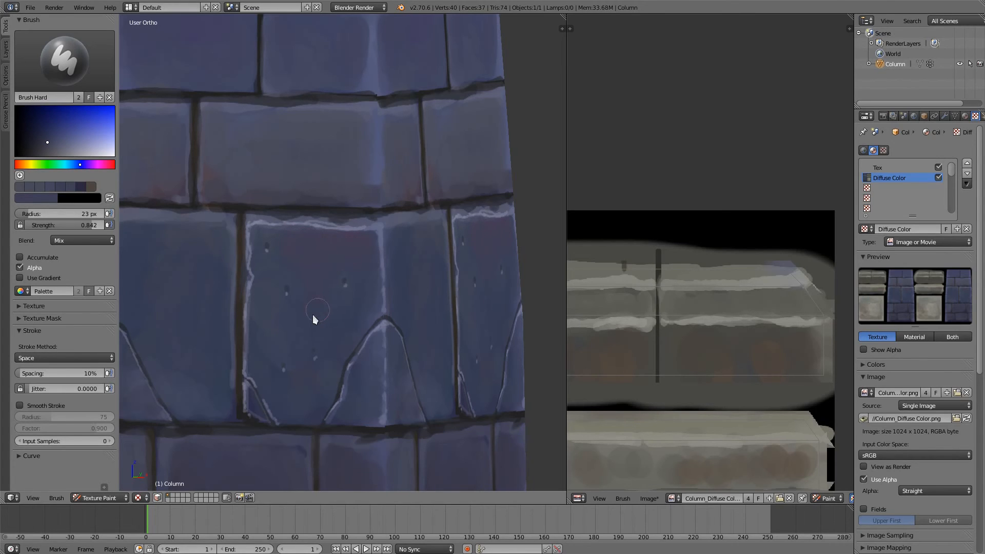
# - Paint a thin dark crack with a 3 px brush from the left large brick's existing crack to the mortar, edged with sampled light blue
pyautogui.moveTo(335, 191); pyautogui.dragTo(363, 196, button='middle')
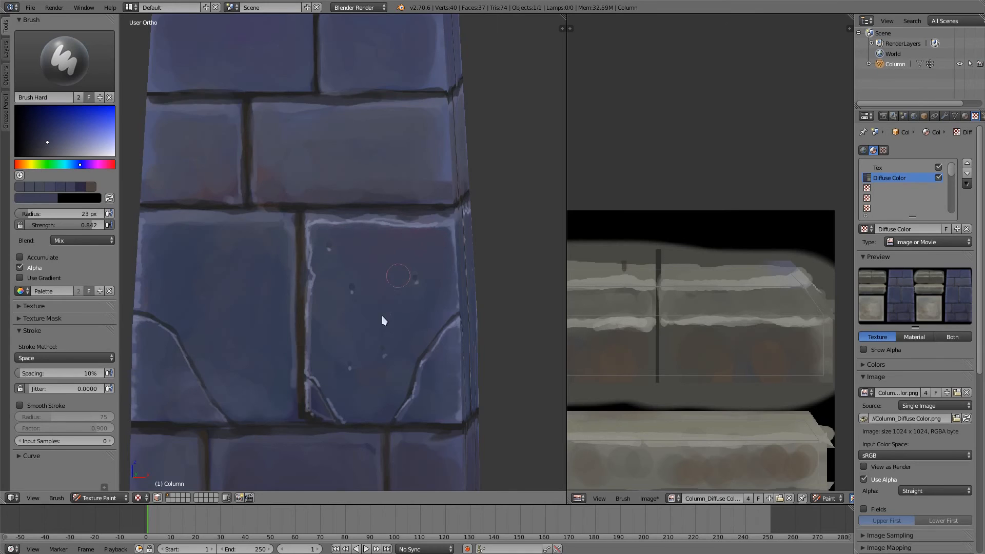
pyautogui.scroll(-4, 382, 316)
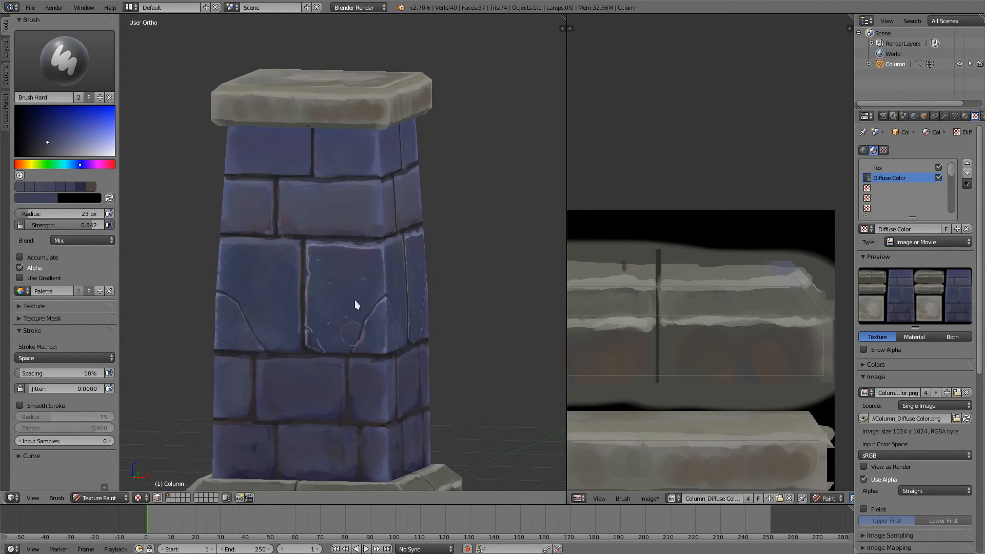
pyautogui.scroll(3, 357, 295)
pyautogui.scroll(3, 354, 308)
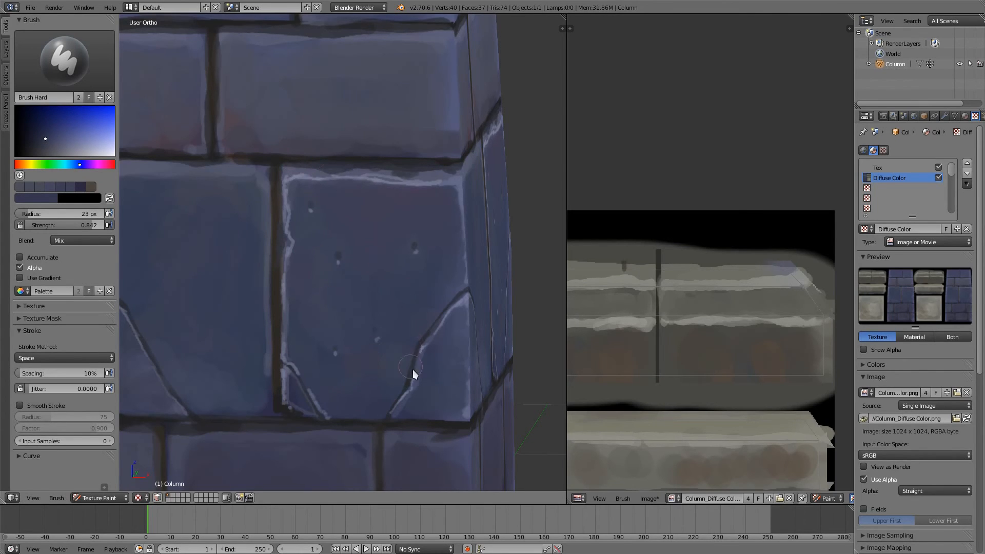
pyautogui.press('s')
pyautogui.moveTo(408, 371)
pyautogui.mouseDown(button='middle')
pyautogui.moveTo(420, 354)
pyautogui.moveTo(398, 349)
pyautogui.mouseUp(button='middle')
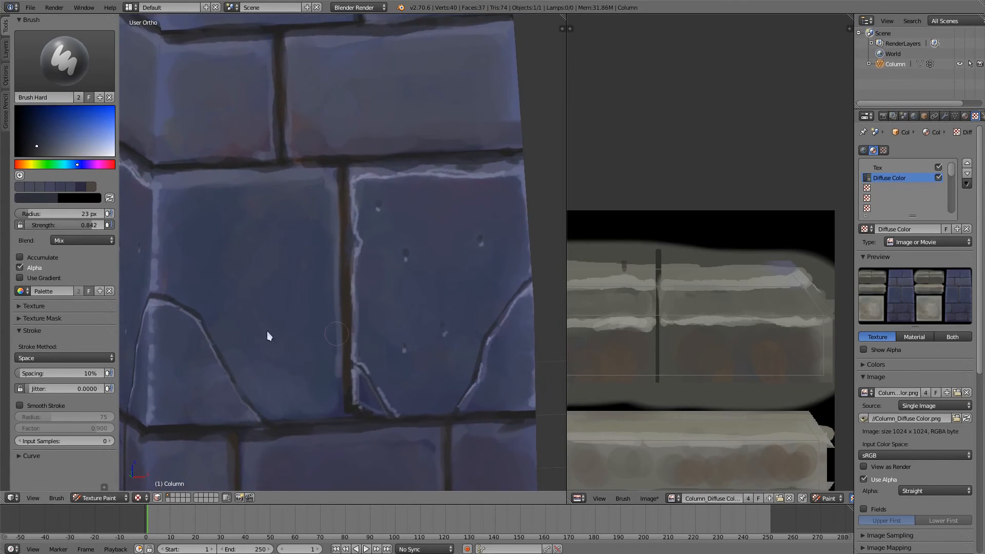
pyautogui.click(229, 335)
pyautogui.press('s')
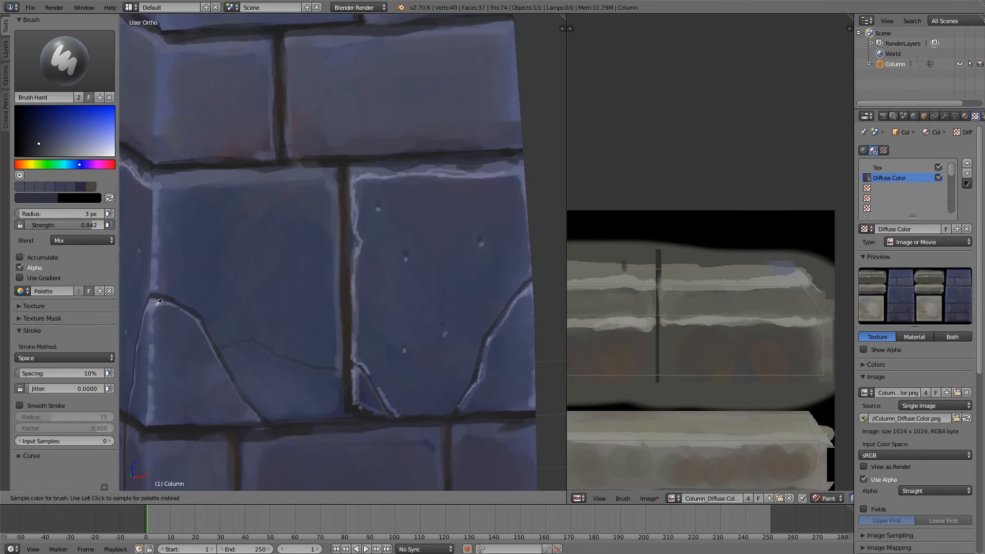
pyautogui.press('s')
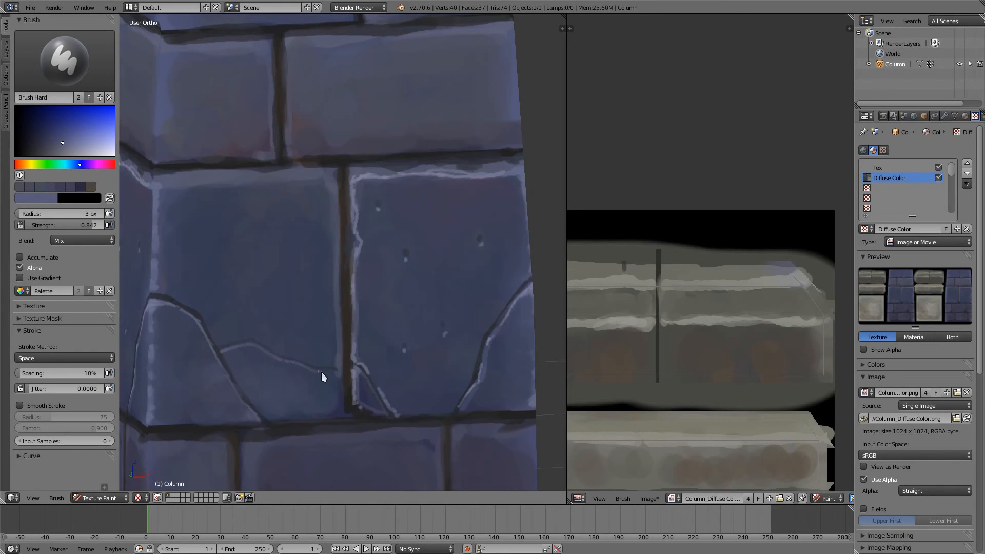
pyautogui.scroll(-6, 280, 265)
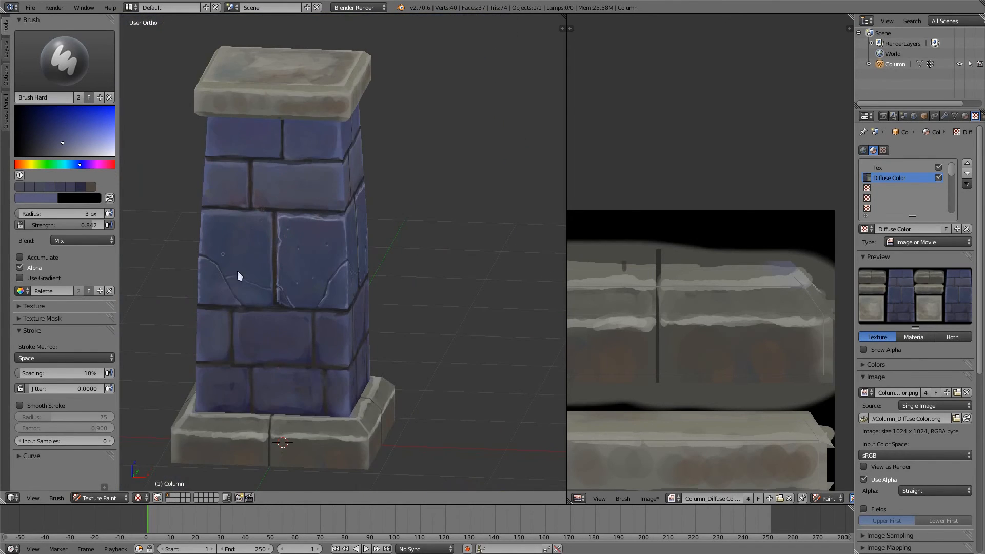
# - Touch up the left large brick's upper mortar-side corner with sampled dark mortar color and a 9 px grayish-blue brush
pyautogui.keyDown('shift'); pyautogui.moveTo(237, 271); pyautogui.dragTo(293, 395, button='middle'); pyautogui.keyUp('shift')
pyautogui.keyDown('ctrl'); pyautogui.moveTo(269, 341); pyautogui.dragTo(280, 226, button='middle'); pyautogui.keyUp('ctrl')
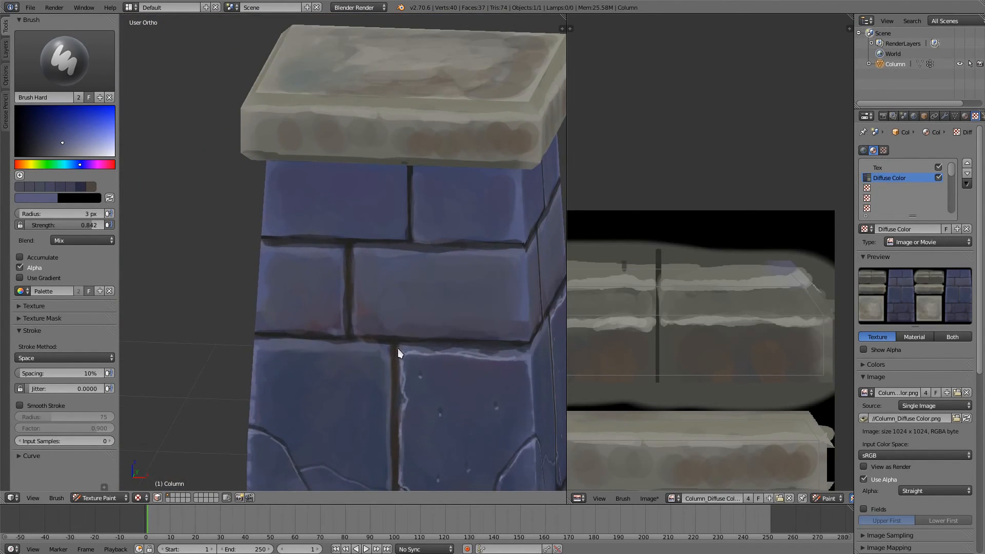
pyautogui.press('s')
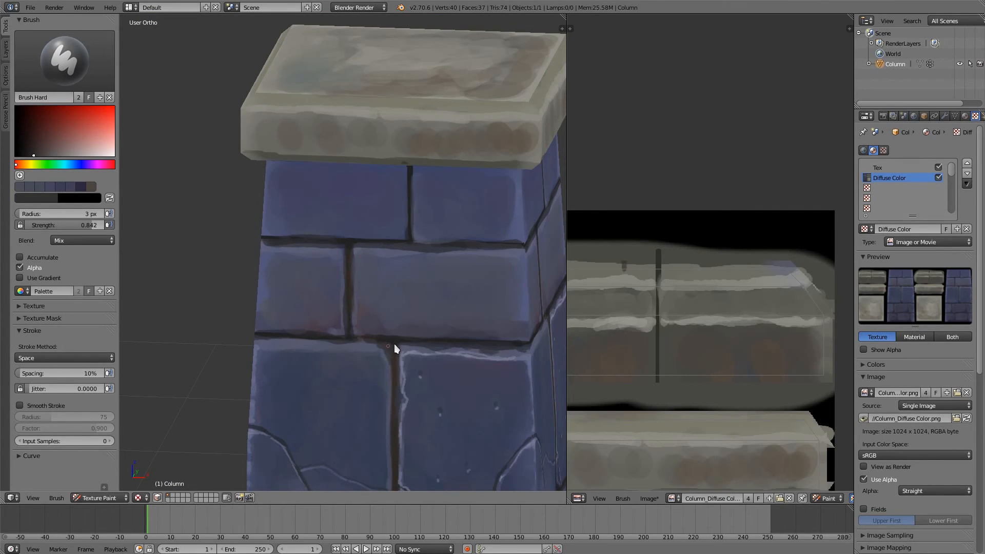
pyautogui.keyDown('ctrl'); pyautogui.moveTo(421, 321); pyautogui.dragTo(423, 282, button='middle'); pyautogui.keyUp('ctrl')
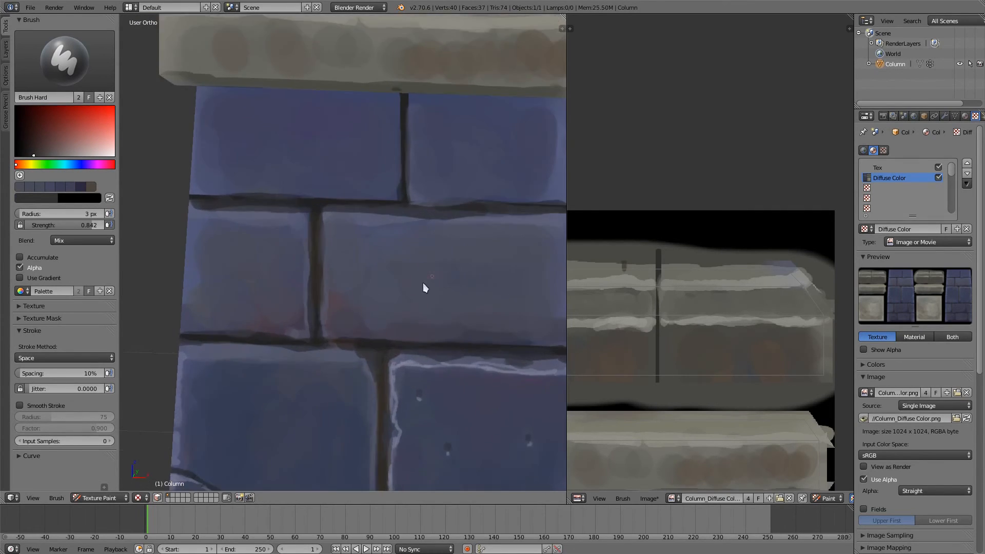
pyautogui.press('s')
pyautogui.press('f')
pyautogui.click(387, 375)
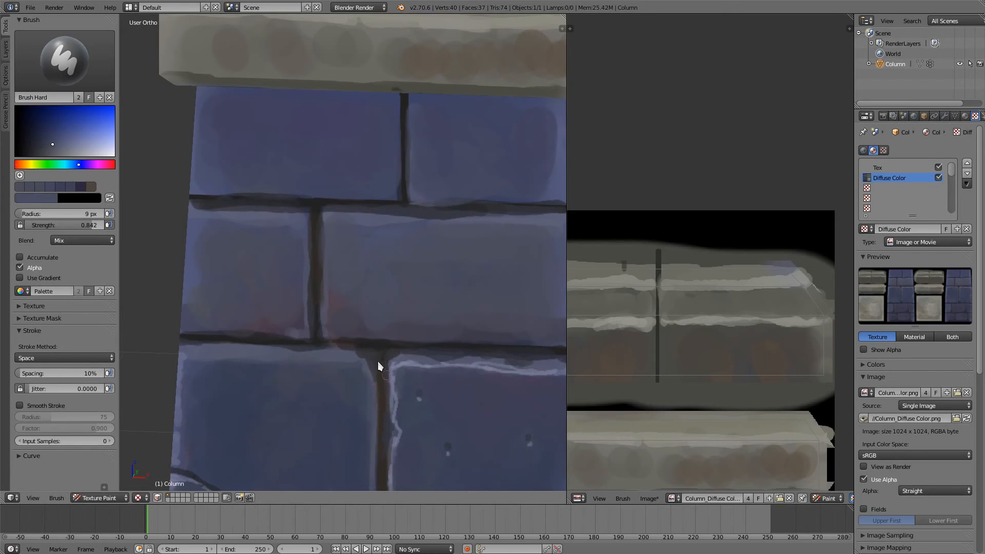
pyautogui.scroll(-5, 381, 368)
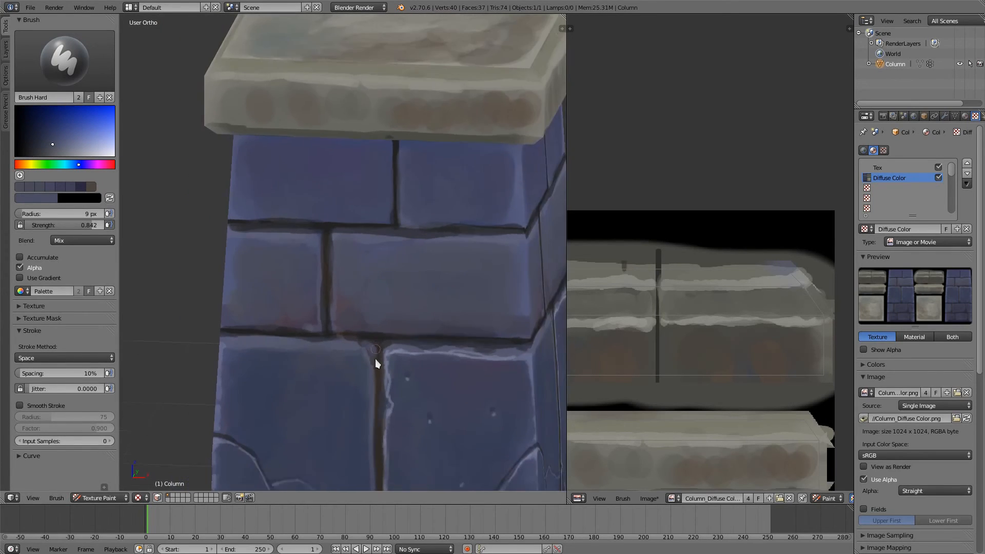
# - Paint a brown mortar notch into the left large brick's mortar-side edge and outline it with a 3 px light blue highlight
pyautogui.scroll(4, 352, 266)
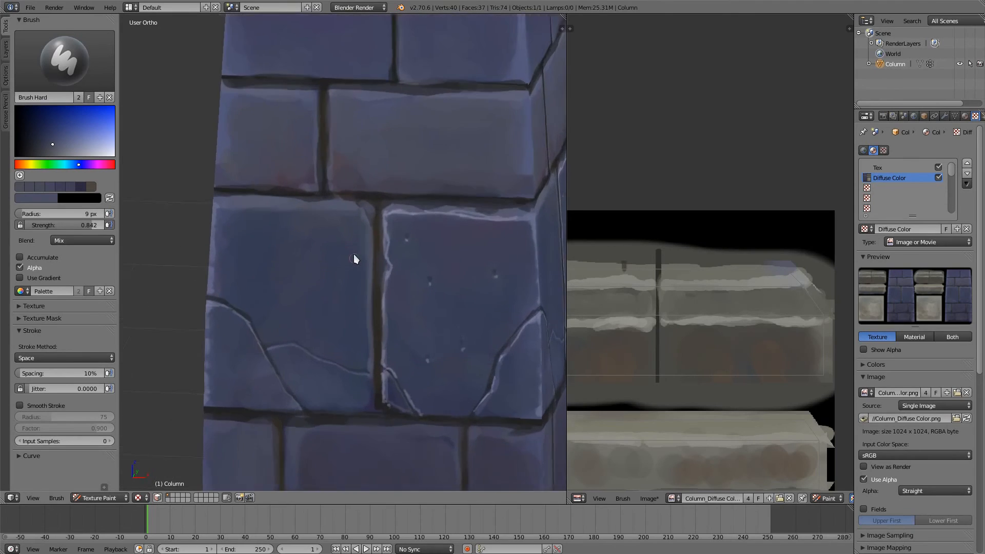
pyautogui.press('s')
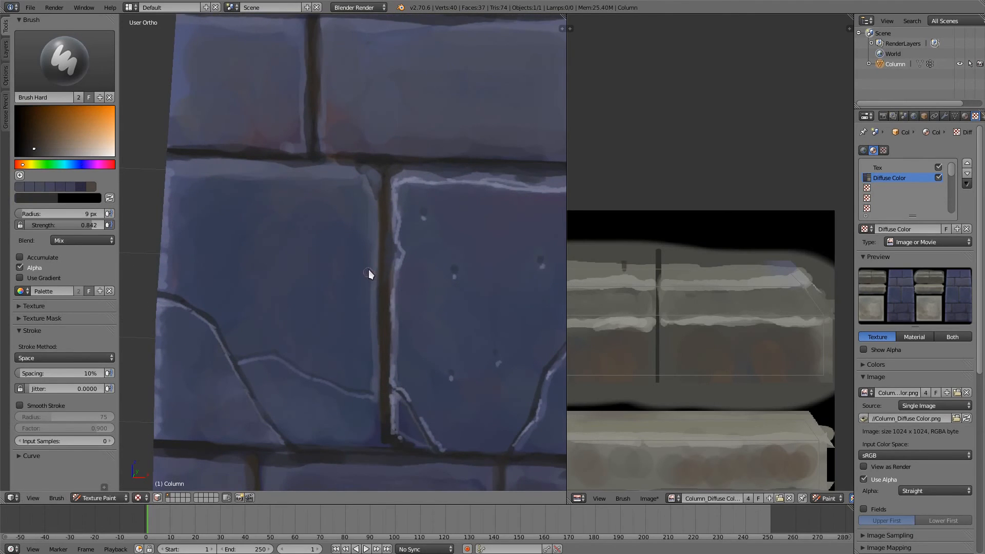
pyautogui.moveTo(373, 264); pyautogui.dragTo(382, 294)
pyautogui.press('s')
pyautogui.press('f')
pyautogui.click(371, 287)
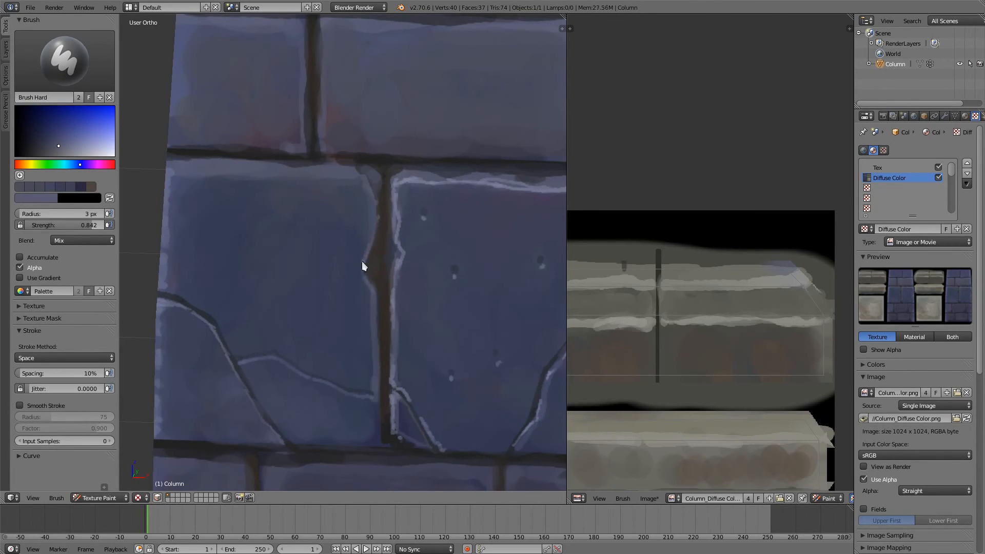
pyautogui.click(65, 149)
# - Rework the vertical mortar line beside the notch with a 7 px brush and add darker brown shading at 6 px
pyautogui.press('s')
pyautogui.click(386, 313)
pyautogui.moveTo(384, 265); pyautogui.dragTo(384, 327)
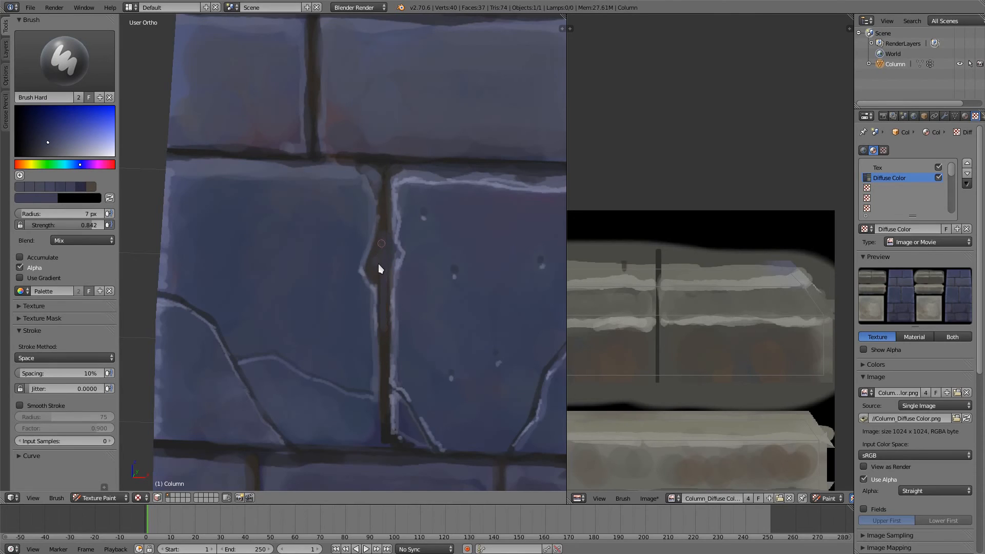
pyautogui.press('s')
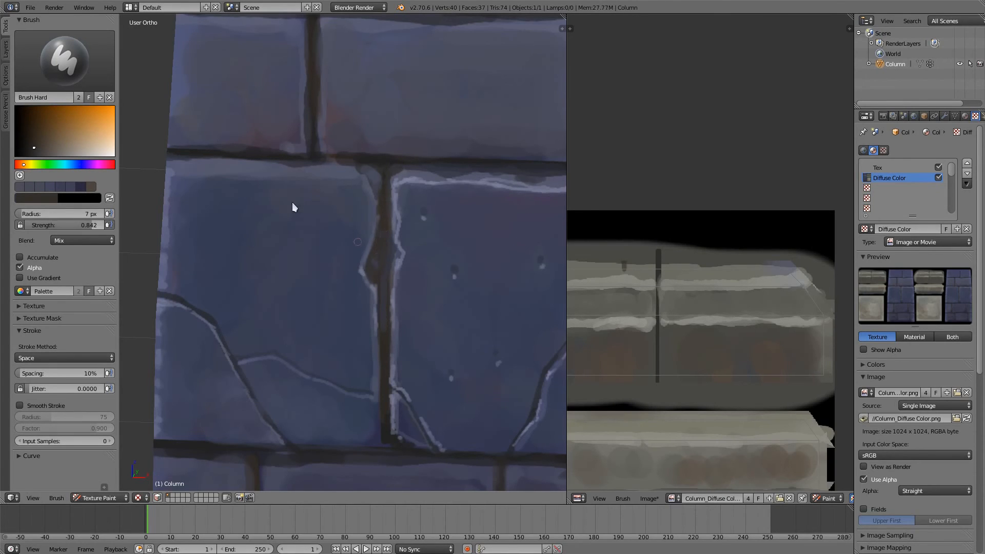
pyautogui.click(25, 149)
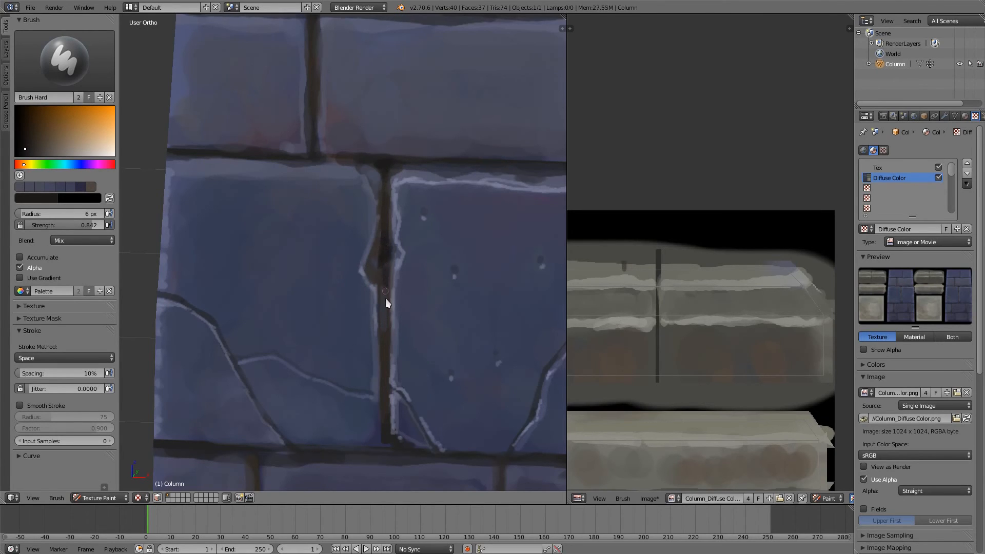
pyautogui.scroll(-4, 371, 233)
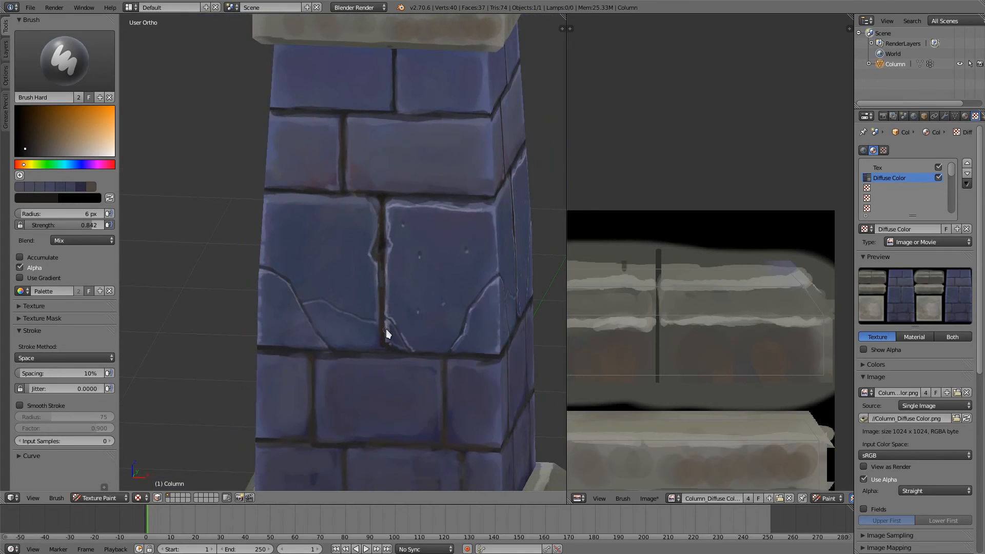
# - Extend the dark brown shading along the vertical mortar line between the two large bricks with the 6 px brush
pyautogui.keyDown('ctrl'); pyautogui.moveTo(388, 318); pyautogui.dragTo(266, 326, button='middle'); pyautogui.keyUp('ctrl')
pyautogui.moveTo(344, 328); pyautogui.dragTo(379, 341, button='middle')
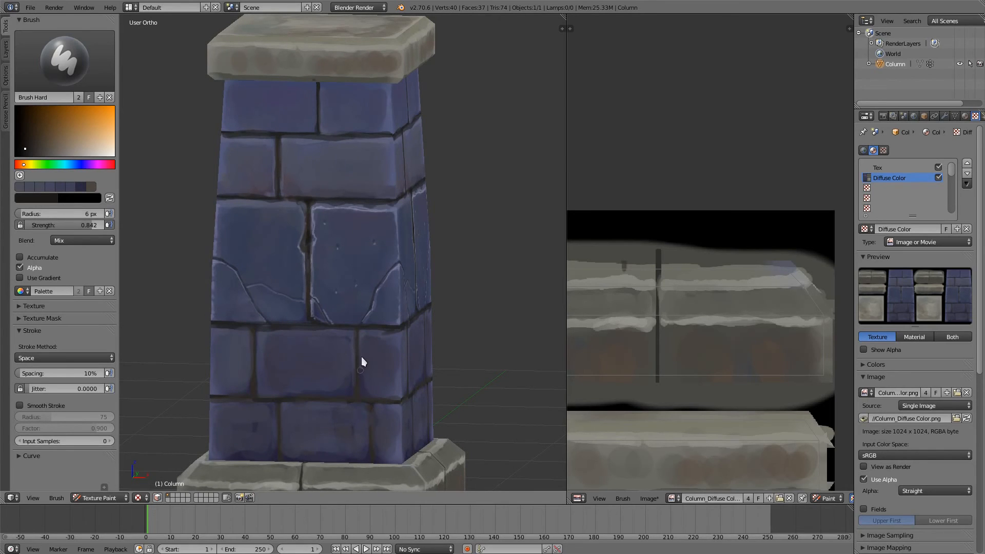
pyautogui.keyDown('shift'); pyautogui.moveTo(363, 243); pyautogui.dragTo(385, 297, button='middle'); pyautogui.keyUp('shift')
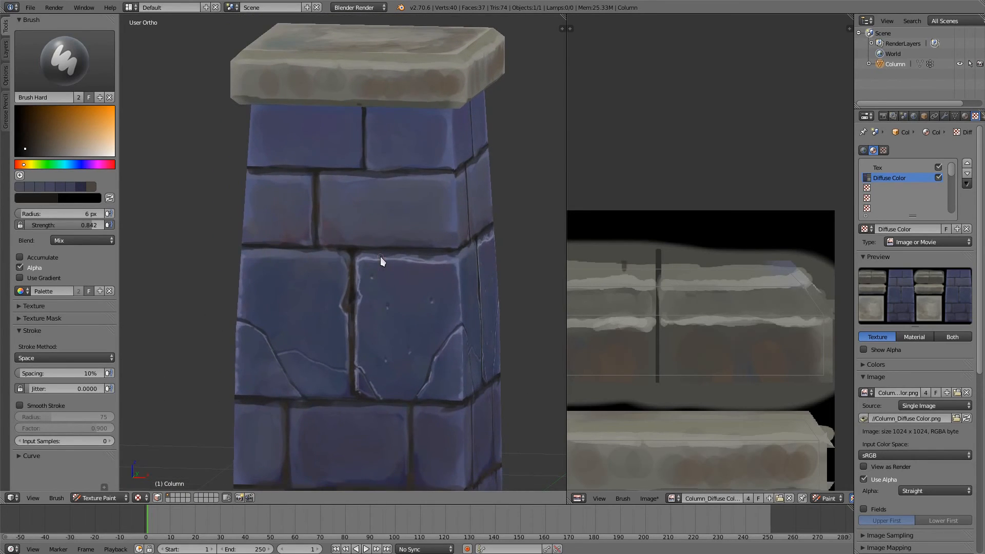
pyautogui.keyDown('ctrl'); pyautogui.moveTo(362, 338); pyautogui.dragTo(368, 297, button='middle'); pyautogui.keyUp('ctrl')
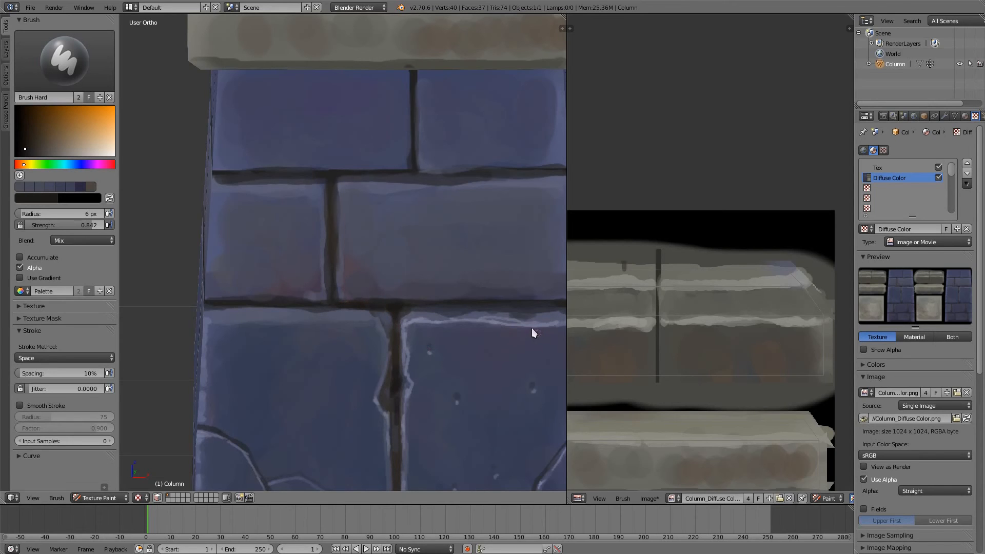
pyautogui.moveTo(517, 346); pyautogui.dragTo(442, 335, button='middle')
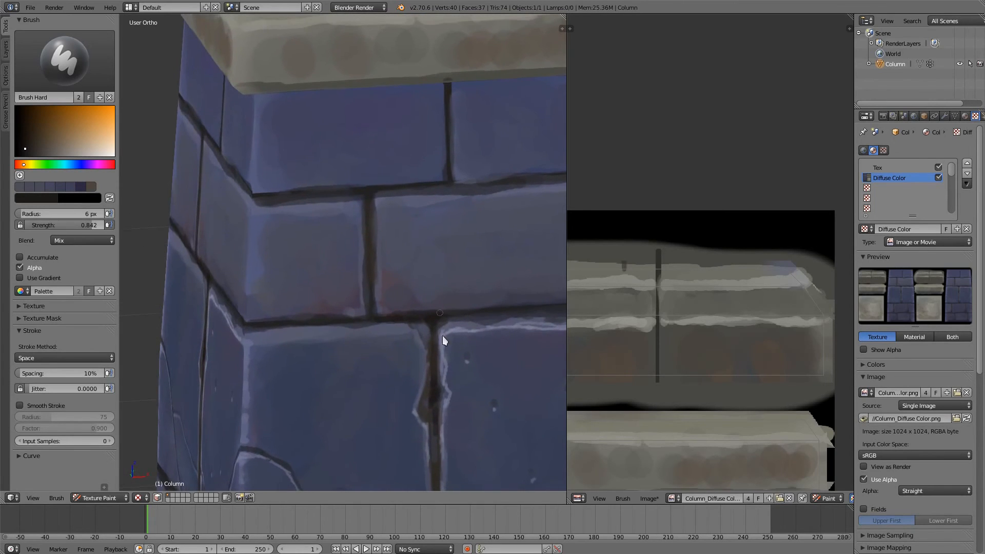
pyautogui.moveTo(439, 399); pyautogui.dragTo(439, 356, button='middle')
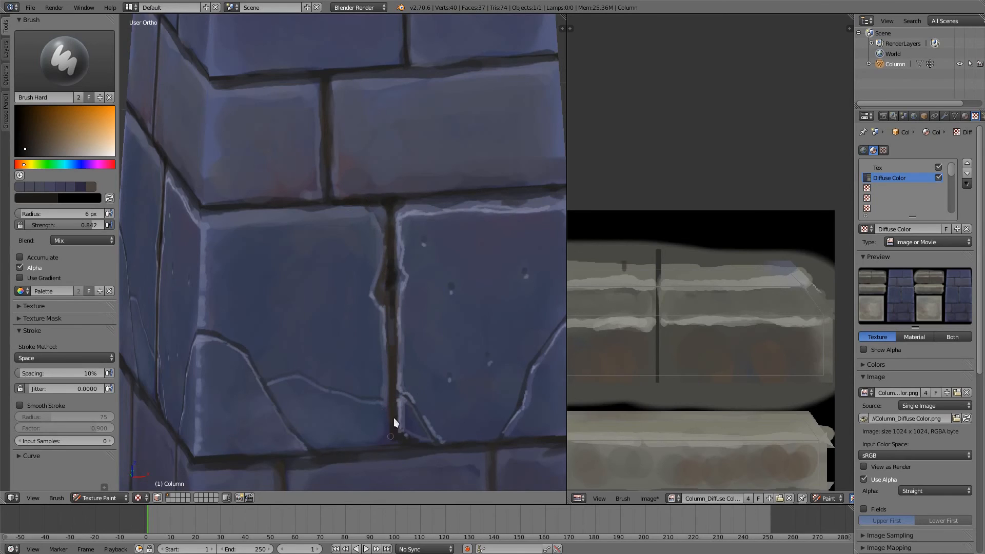
pyautogui.moveTo(395, 420); pyautogui.dragTo(397, 237)
pyautogui.moveTo(396, 403); pyautogui.dragTo(310, 98, button='middle')
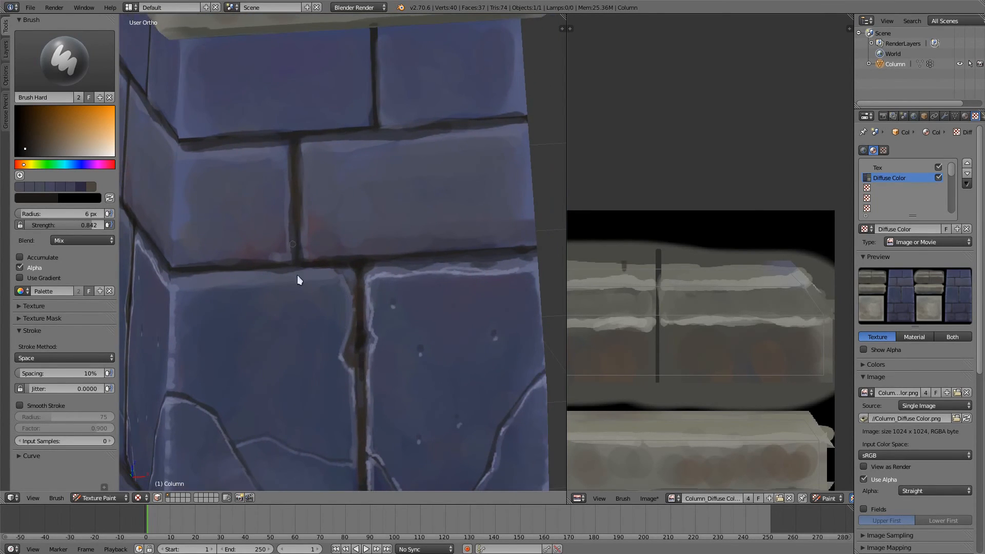
# - Carry the dark brown 6 px shading into the horizontal mortar above the two large bricks and the vertical joint over it
pyautogui.moveTo(381, 309); pyautogui.dragTo(287, 281, button='middle')
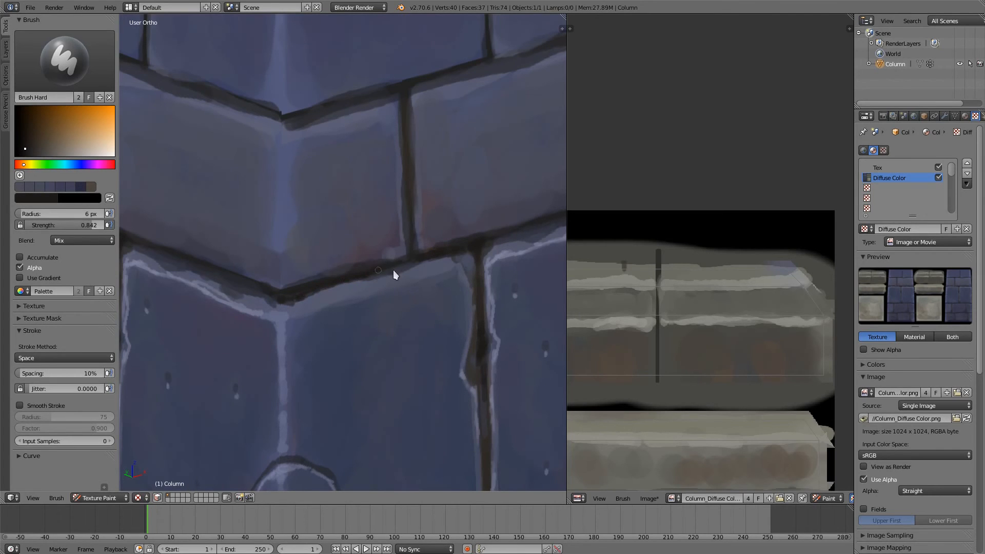
pyautogui.moveTo(417, 262); pyautogui.dragTo(298, 202, button='middle')
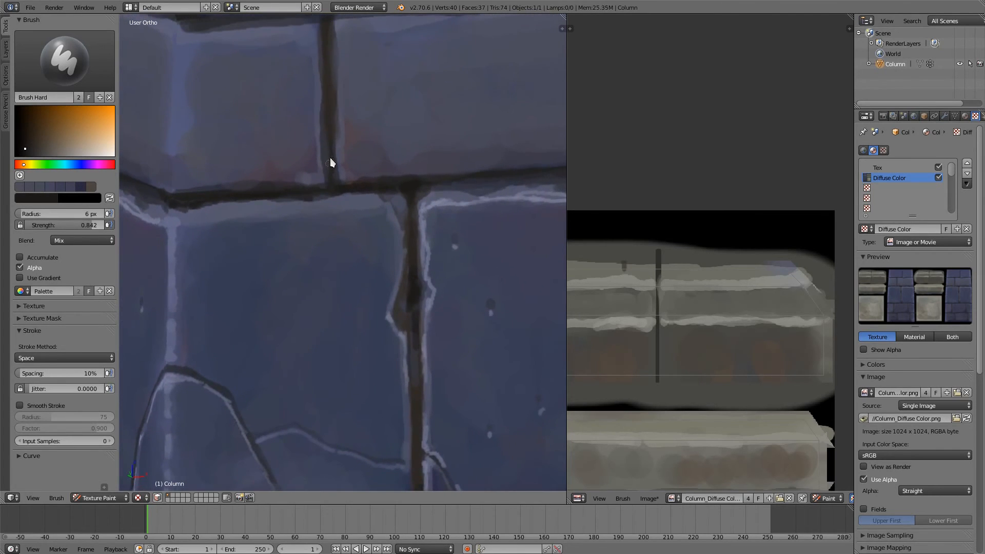
pyautogui.scroll(-5, 335, 187)
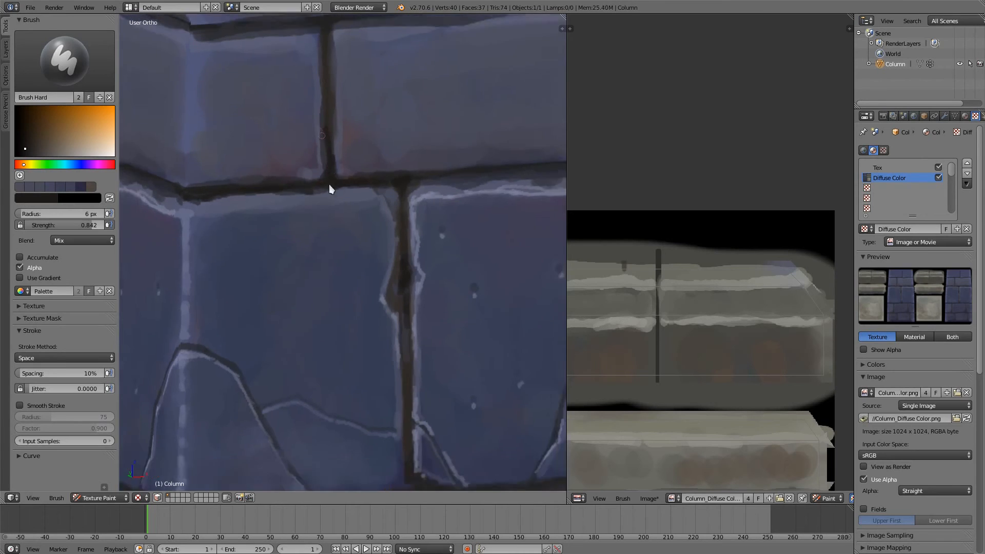
pyautogui.moveTo(267, 187); pyautogui.dragTo(378, 232, button='middle')
pyautogui.scroll(5, 382, 234)
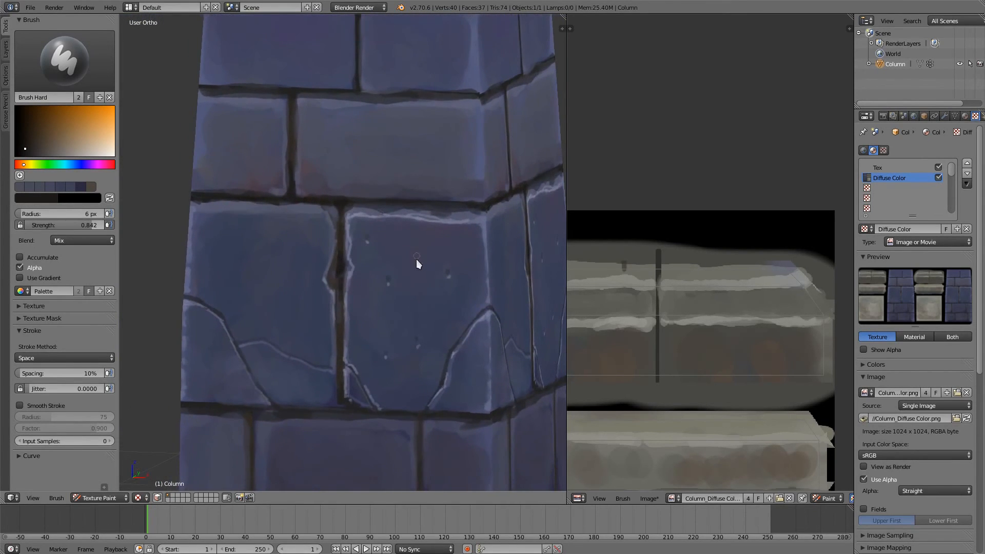
# - Blend the large bricks' surface color with a sampled blue and a 29 px brush
pyautogui.press('s')
pyautogui.press('f')
pyautogui.click(438, 264)
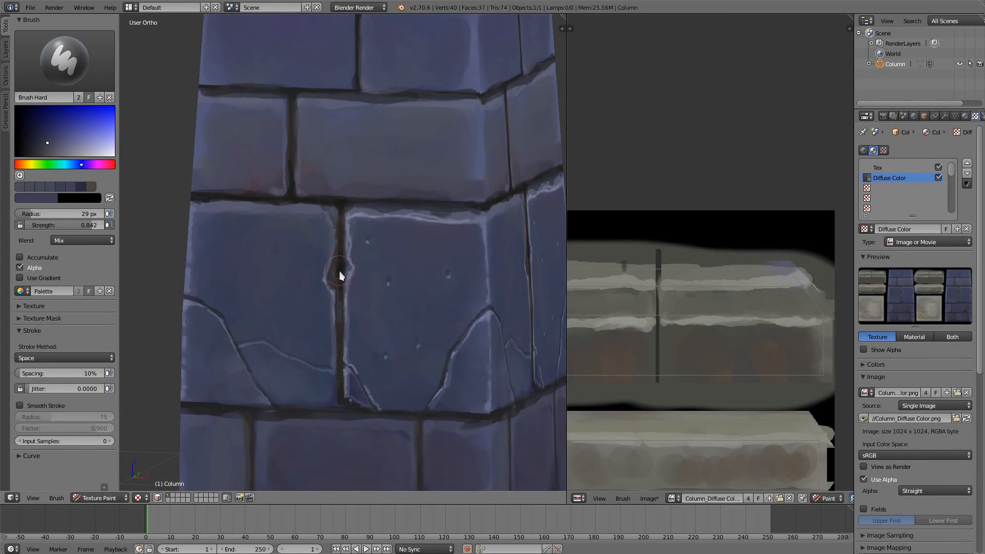
# - Paint several dark pits on the left large brick with sampled mortar brown and a 7 px brush
pyautogui.press('s')
pyautogui.click(251, 283)
pyautogui.press('f')
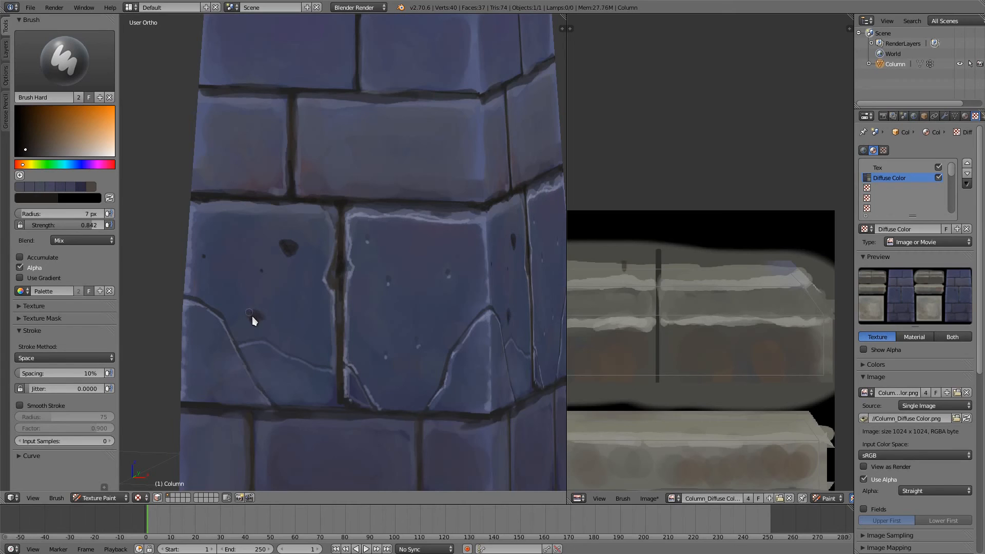
# - Shape the left large brick's two biggest pits with a 3 px blue brush and highlight the upper pit's lower edge in light blue
pyautogui.keyDown('ctrl'); pyautogui.moveTo(294, 234); pyautogui.dragTo(312, 263, button='middle'); pyautogui.keyUp('ctrl')
pyautogui.keyDown('shift'); pyautogui.moveTo(312, 264); pyautogui.dragTo(393, 281, button='middle'); pyautogui.keyUp('shift')
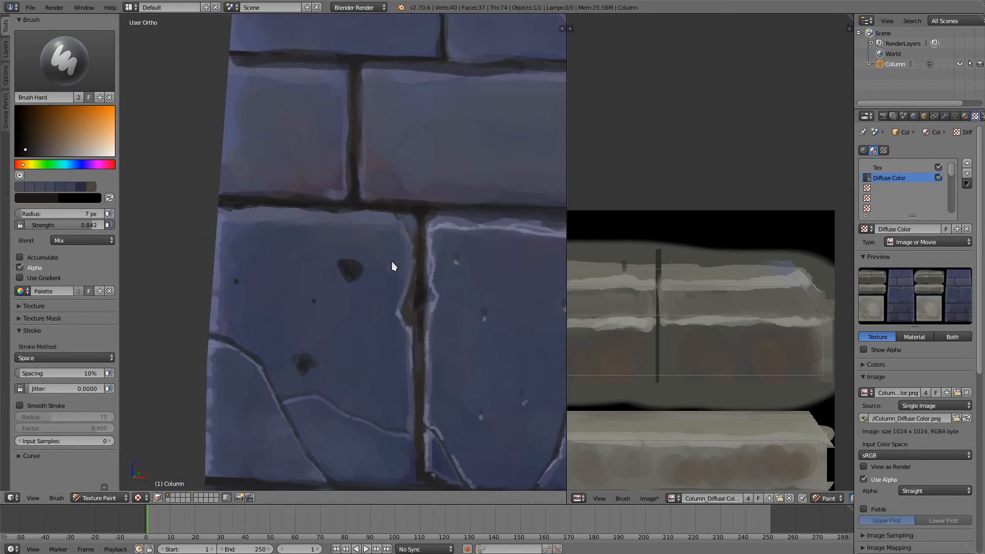
pyautogui.press('s')
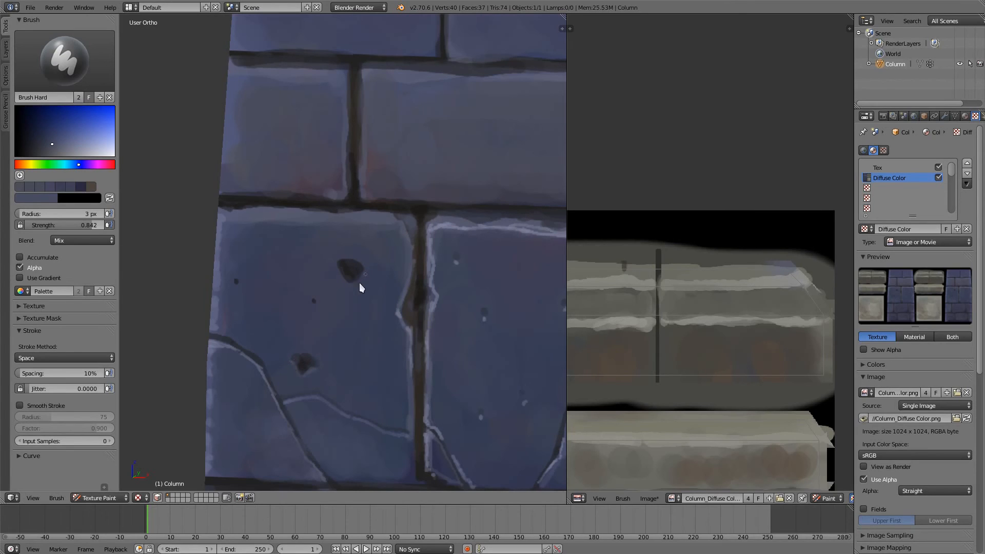
pyautogui.press('s')
pyautogui.moveTo(340, 272); pyautogui.dragTo(362, 276)
pyautogui.press('s')
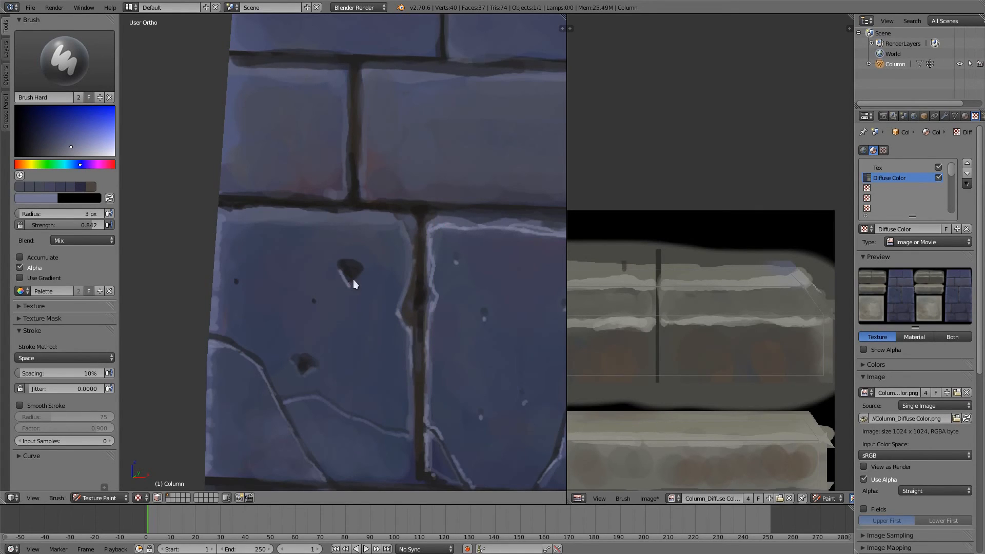
# - Paint a darker blue patch in the middle of the right large brick, starting from a sampled blue at 24 px
pyautogui.moveTo(509, 335); pyautogui.dragTo(419, 344, button='middle')
pyautogui.press('s')
pyautogui.press('f')
pyautogui.click(454, 470)
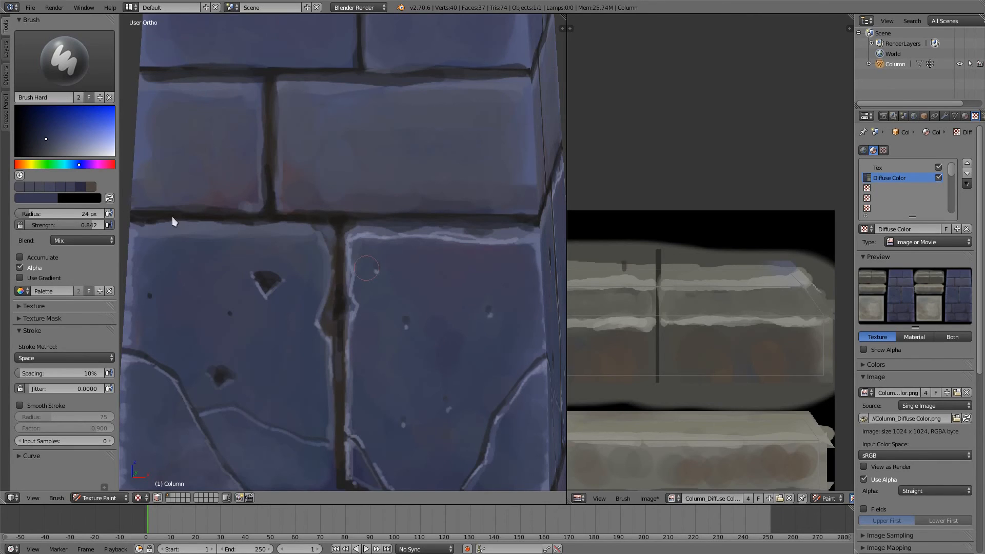
pyautogui.click(41, 145)
pyautogui.moveTo(458, 316)
pyautogui.mouseDown()
pyautogui.moveTo(425, 373)
pyautogui.moveTo(463, 335)
pyautogui.moveTo(444, 331)
pyautogui.mouseUp()
# - Refine the edges of the right large brick's dark patch with sampled blues and a brush as small as 4 px
pyautogui.press('s')
pyautogui.press('f')
pyautogui.moveTo(469, 246); pyautogui.dragTo(441, 266, button='middle')
pyautogui.press('s')
pyautogui.press('f')
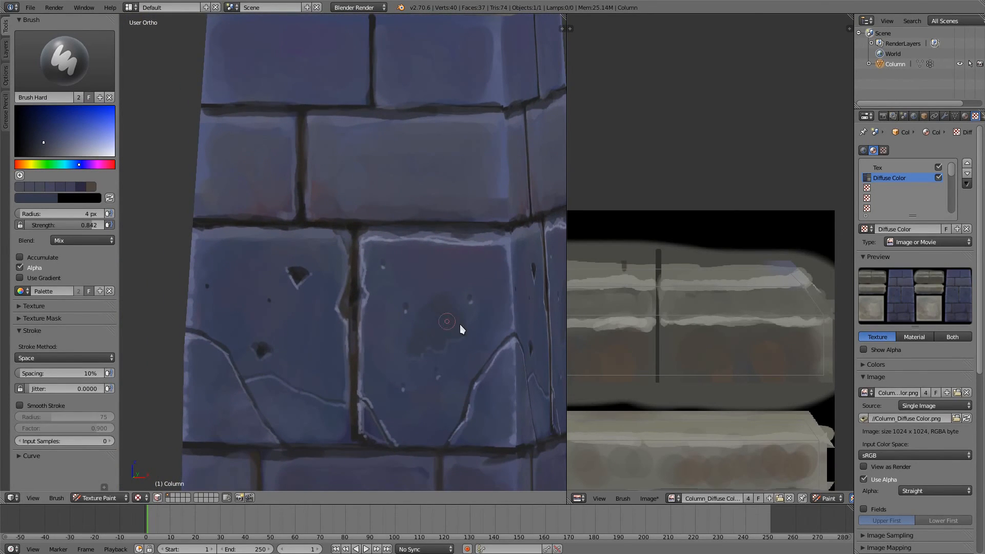
pyautogui.click(460, 324)
# - Add thin, wavy light blue scratches to the left large brick with a 2 px brush
pyautogui.moveTo(350, 316); pyautogui.dragTo(344, 321, button='middle')
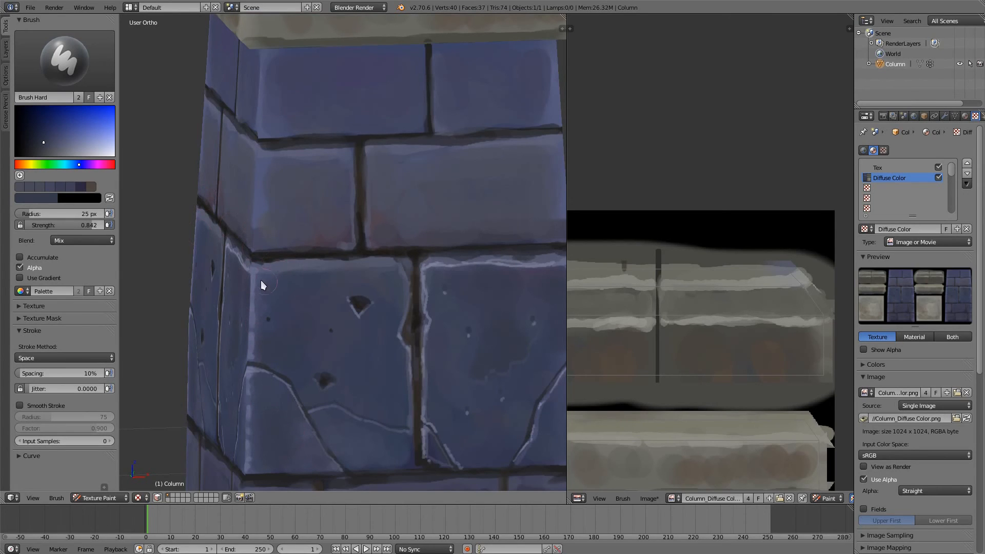
pyautogui.press('s')
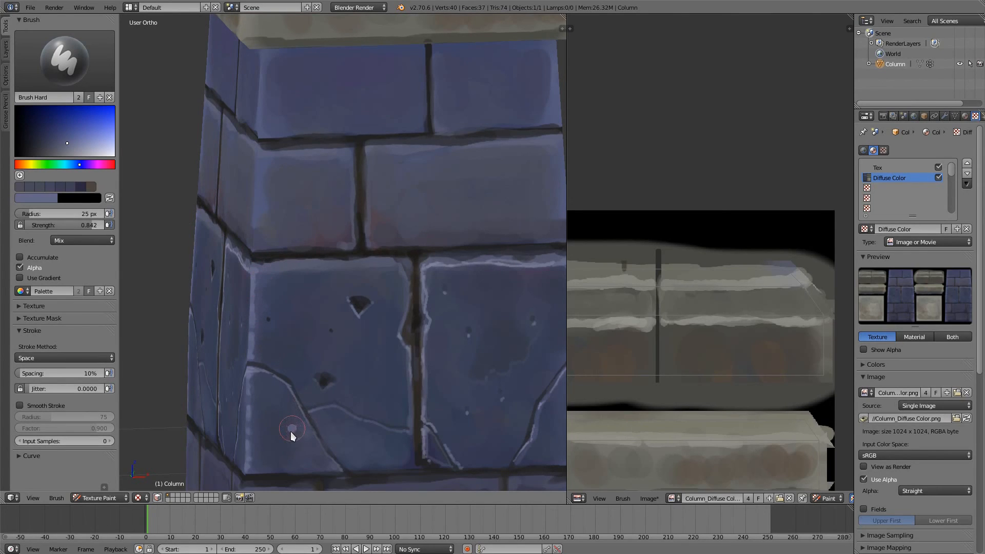
pyautogui.click(291, 431)
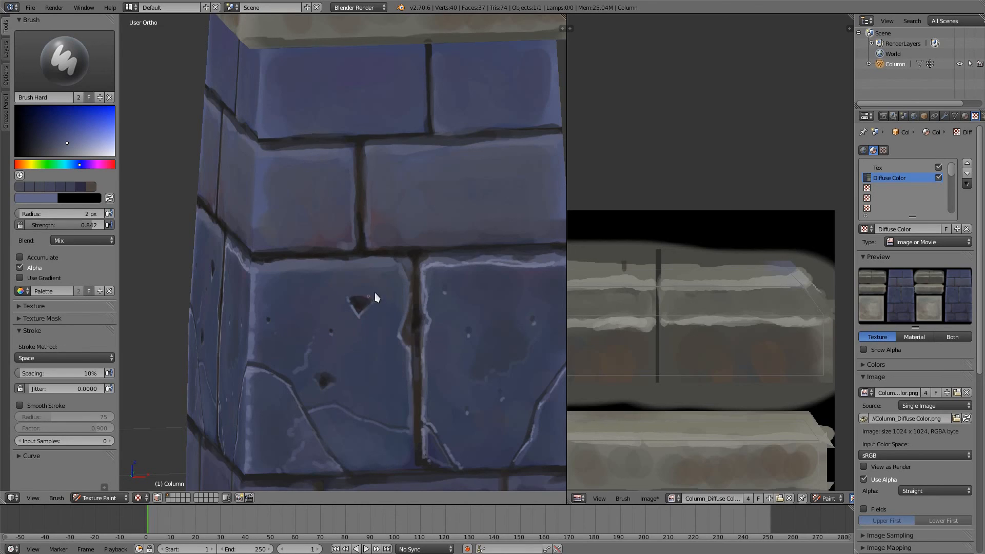
# - Soften the dark fill of the left large brick's pits with a sampled dark blue and a 13 px brush
pyautogui.press('s')
pyautogui.press('f')
pyautogui.click(383, 375)
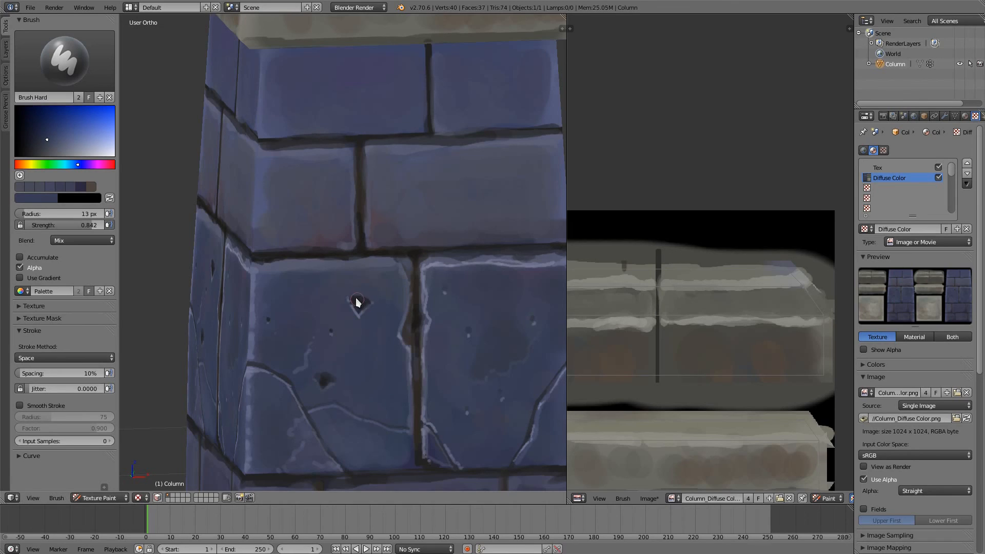
pyautogui.moveTo(358, 304); pyautogui.dragTo(360, 306)
pyautogui.moveTo(345, 291)
pyautogui.mouseDown(button='middle')
pyautogui.moveTo(321, 289)
pyautogui.moveTo(352, 282)
pyautogui.mouseUp(button='middle')
pyautogui.scroll(-4, 370, 340)
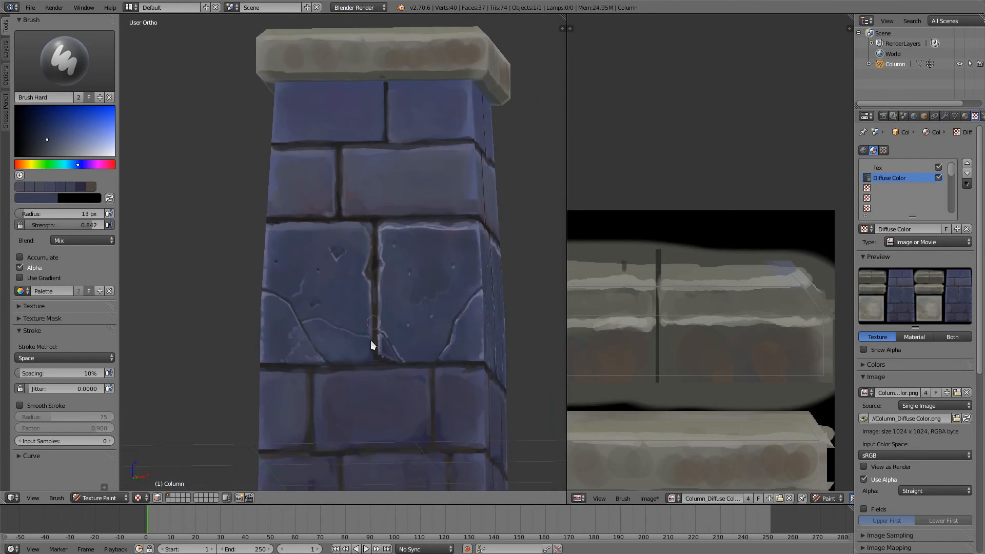
# - Paint a darker patch with an irregular edge on the left large brick's face using sampled dark blue
pyautogui.moveTo(370, 340); pyautogui.dragTo(344, 340, button='middle')
pyautogui.scroll(1, 380, 259)
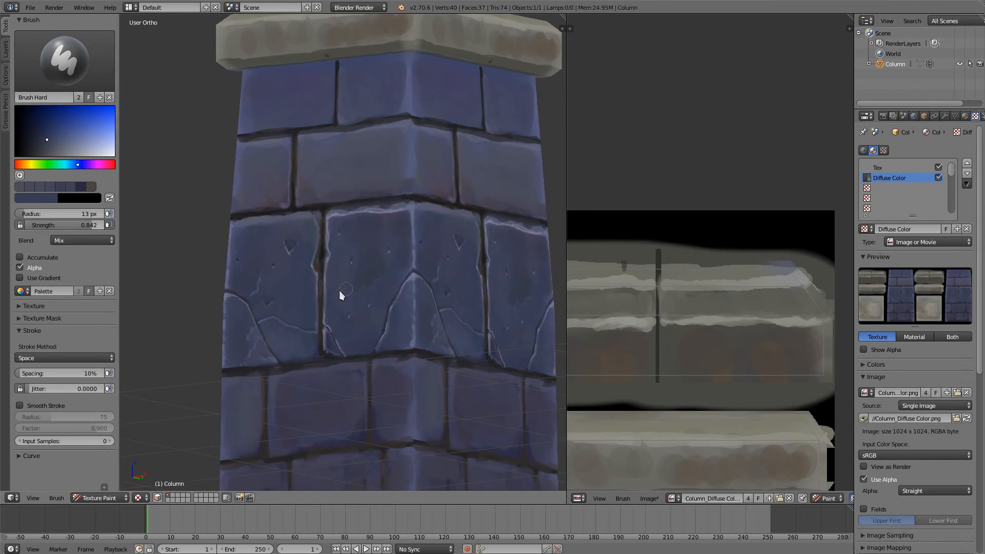
pyautogui.moveTo(380, 266); pyautogui.dragTo(386, 302, button='middle')
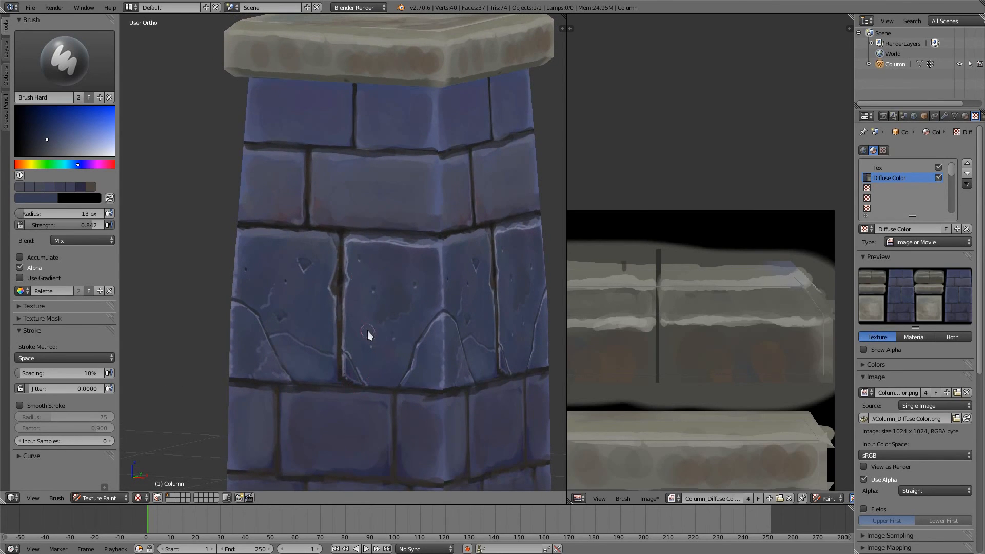
pyautogui.moveTo(367, 330); pyautogui.dragTo(352, 384, button='middle')
pyautogui.scroll(4, 347, 330)
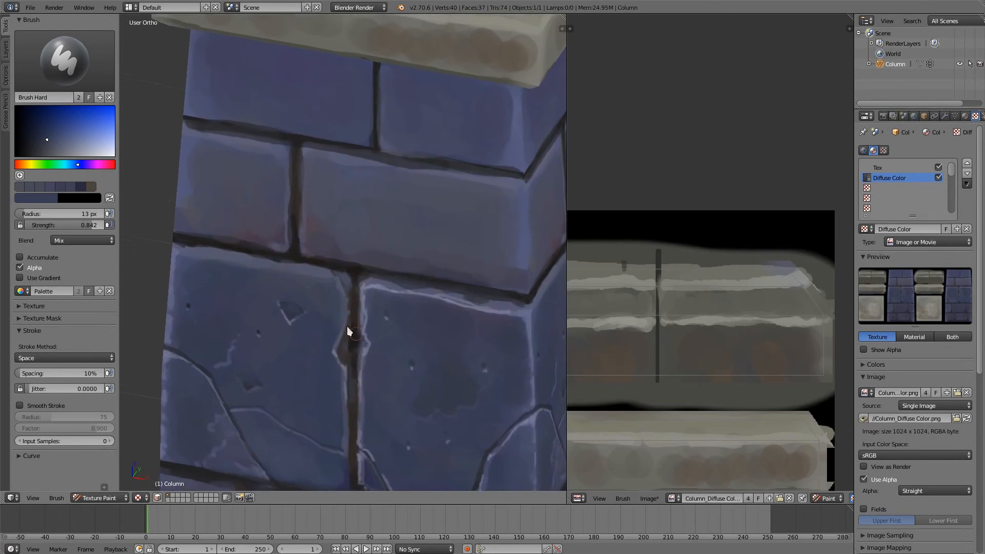
pyautogui.press('s')
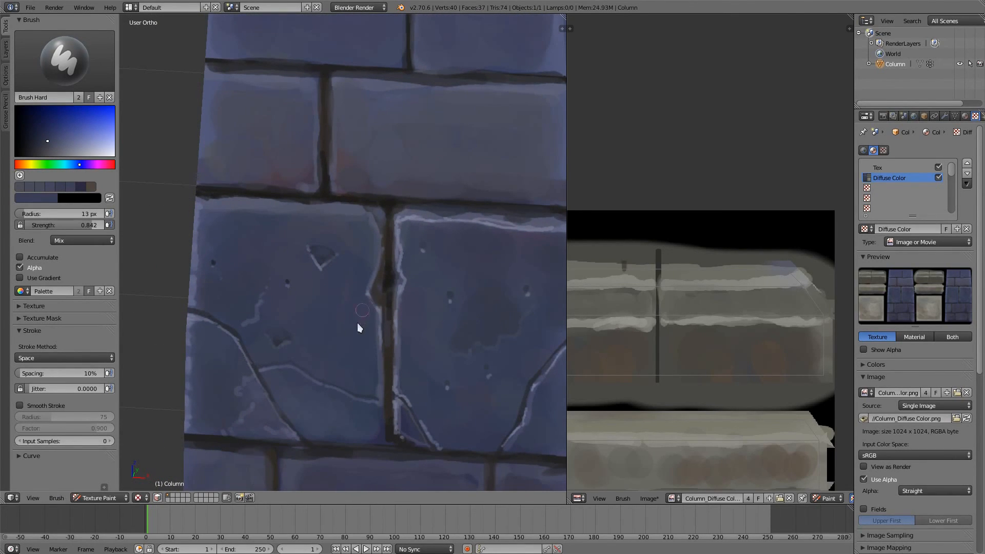
pyautogui.press('s')
pyautogui.press('f')
pyautogui.moveTo(306, 309); pyautogui.dragTo(338, 303)
# - Draw fine muted blue scratch lines along the left large brick's patch and cracks with a 2 px brush
pyautogui.press('s')
pyautogui.press('f')
pyautogui.click(304, 354)
pyautogui.moveTo(408, 330); pyautogui.dragTo(337, 360, button='middle')
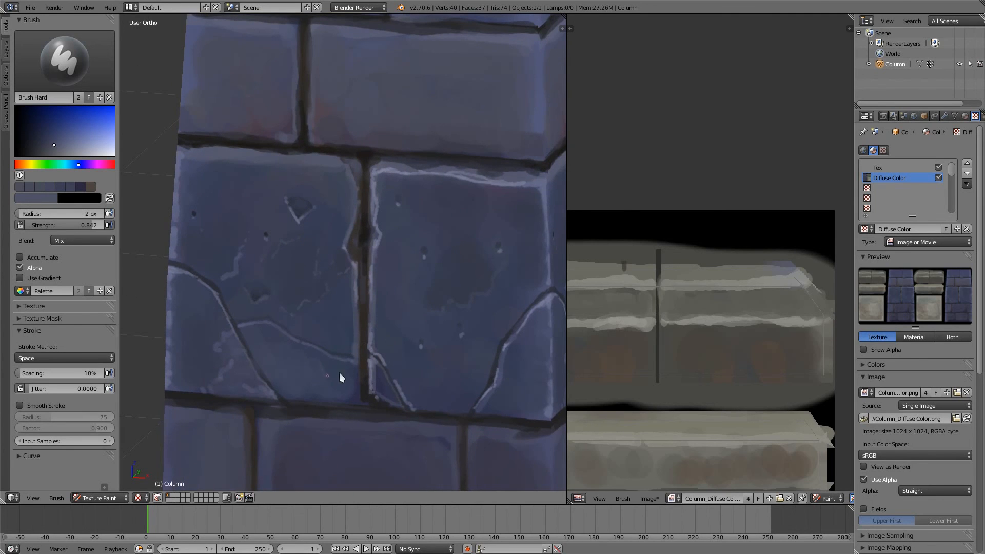
# - Even out the left large brick's surface with sampled dark blue, enlarging the brush from 1 px to 21 px
pyautogui.scroll(-4, 362, 277)
pyautogui.scroll(4, 365, 392)
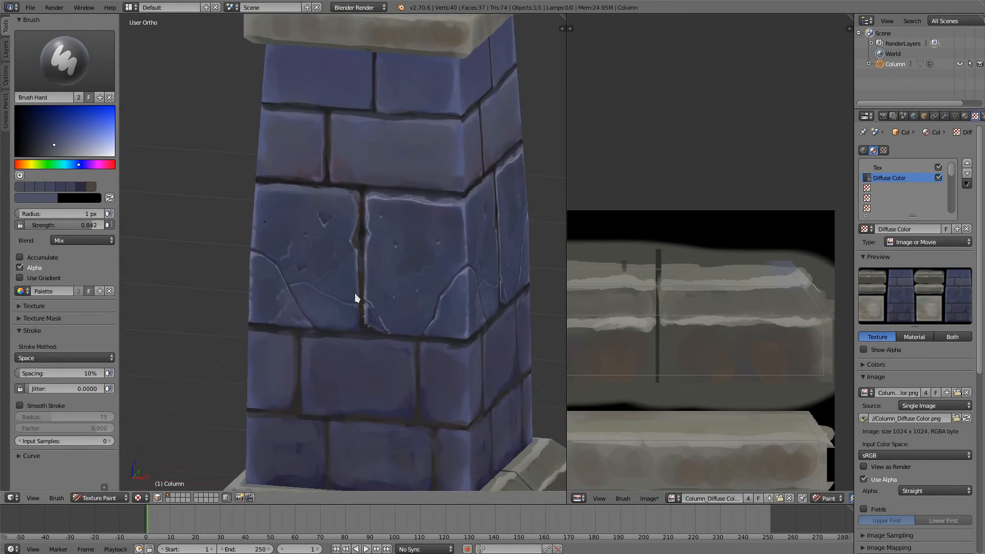
pyautogui.press('s')
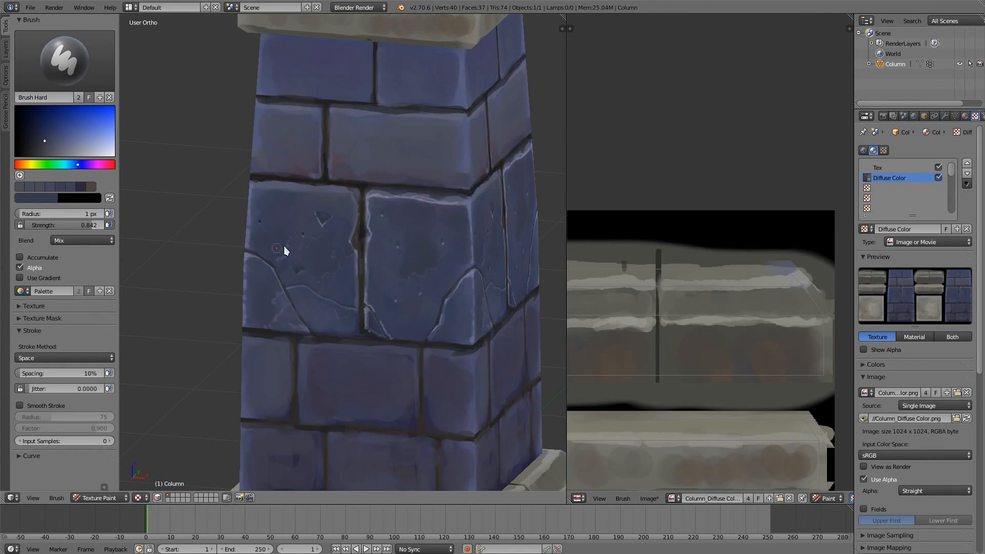
pyautogui.press('f')
pyautogui.press('s')
pyautogui.scroll(-3, 291, 191)
pyautogui.moveTo(484, 211); pyautogui.dragTo(424, 224, button='middle')
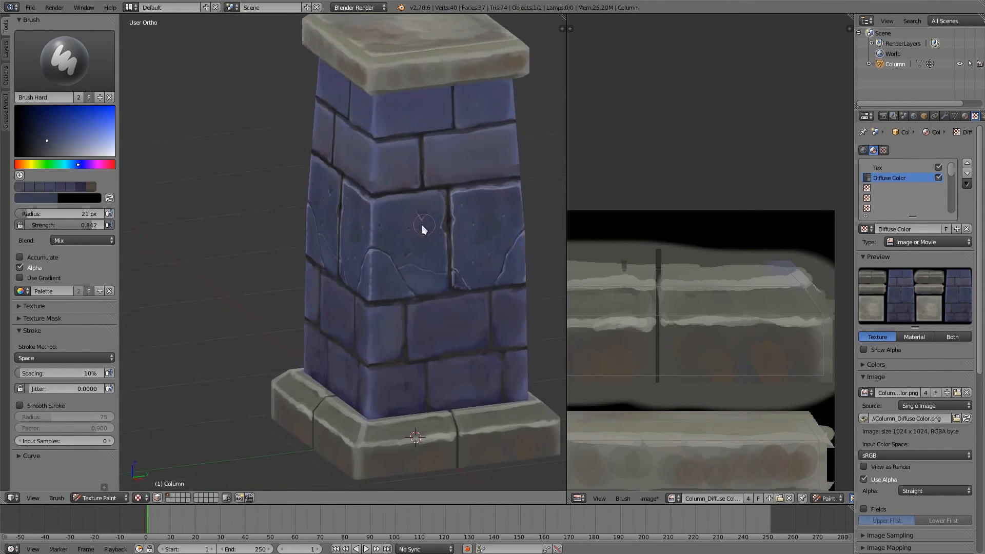
# - Highlight the right large brick's lower corner and bottom edge in sampled light blue, reducing the brush from 9 px to 2 px
pyautogui.scroll(5, 460, 260)
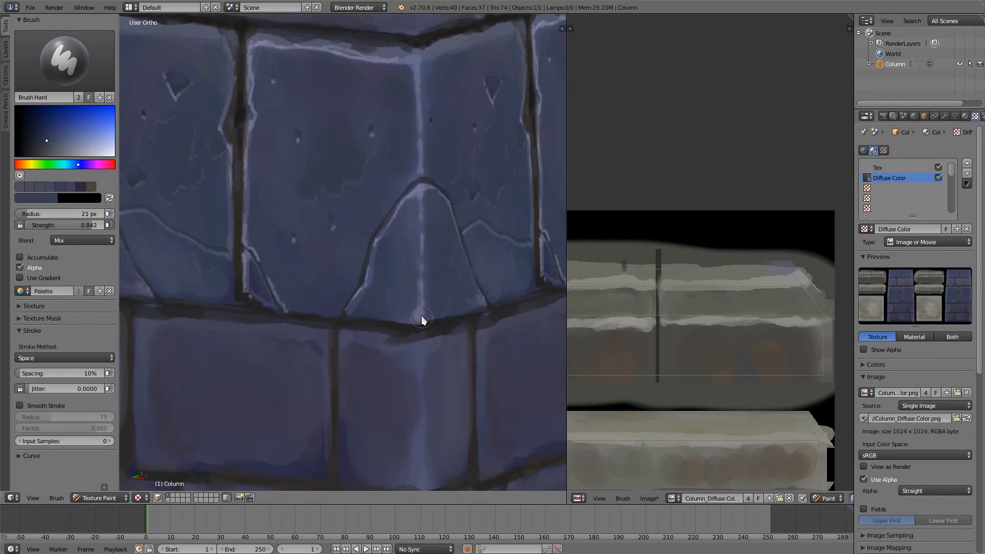
pyautogui.press('s')
pyautogui.press('f')
pyautogui.click(376, 346)
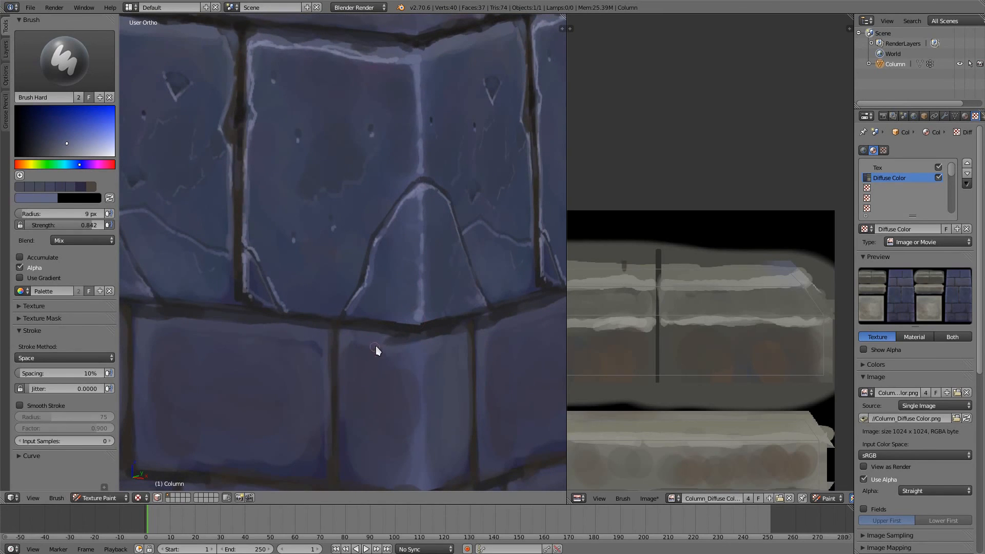
pyautogui.press('f')
pyautogui.click(350, 316)
pyautogui.moveTo(272, 291); pyautogui.dragTo(347, 318, button='middle')
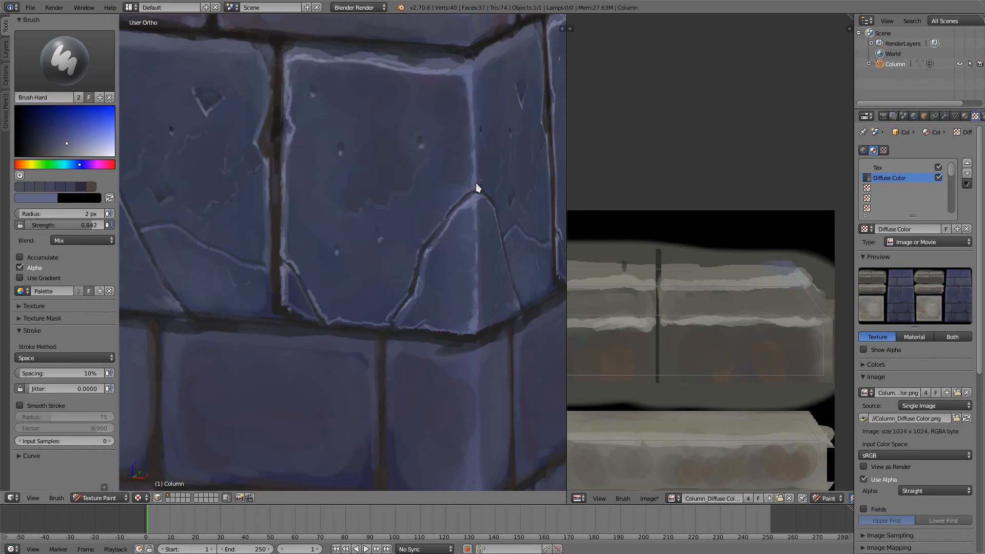
# - Brighten the right large brick's corner edge with a 2 px lighter blue, and blend the face below its upper edge with 9 px dark blue
pyautogui.press('s')
pyautogui.moveTo(454, 72)
pyautogui.mouseDown()
pyautogui.moveTo(474, 73)
pyautogui.moveTo(472, 117)
pyautogui.mouseUp()
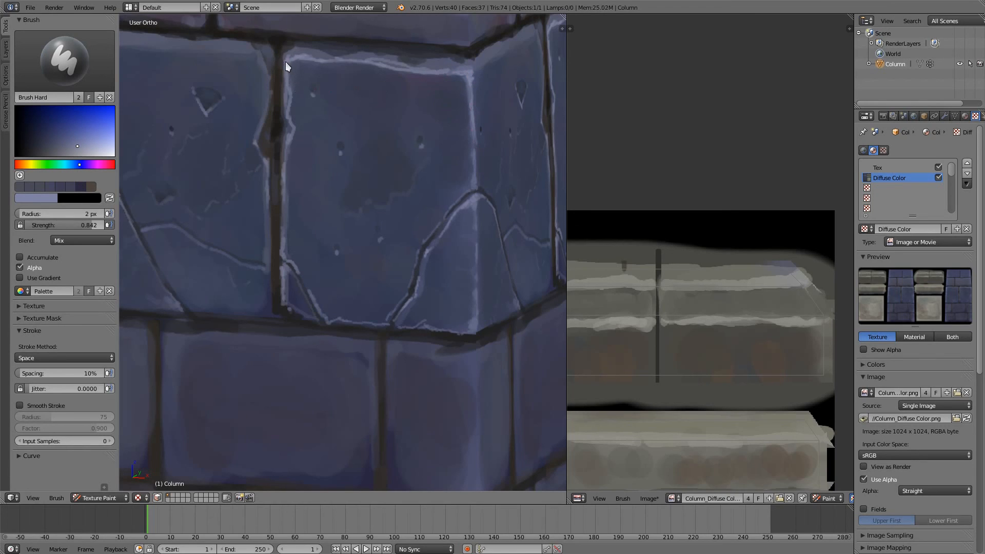
pyautogui.press('s')
pyautogui.press('f')
pyautogui.click(303, 91)
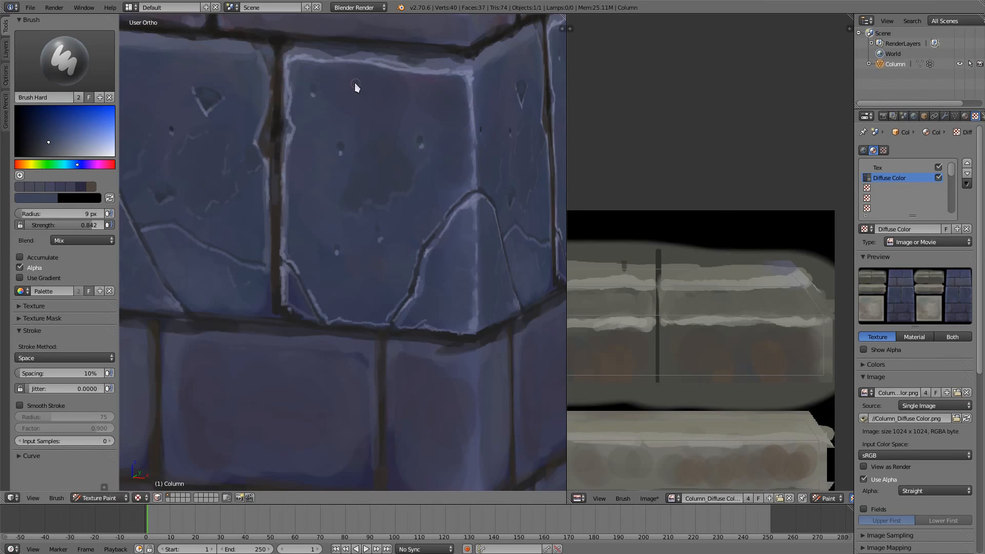
pyautogui.press('s')
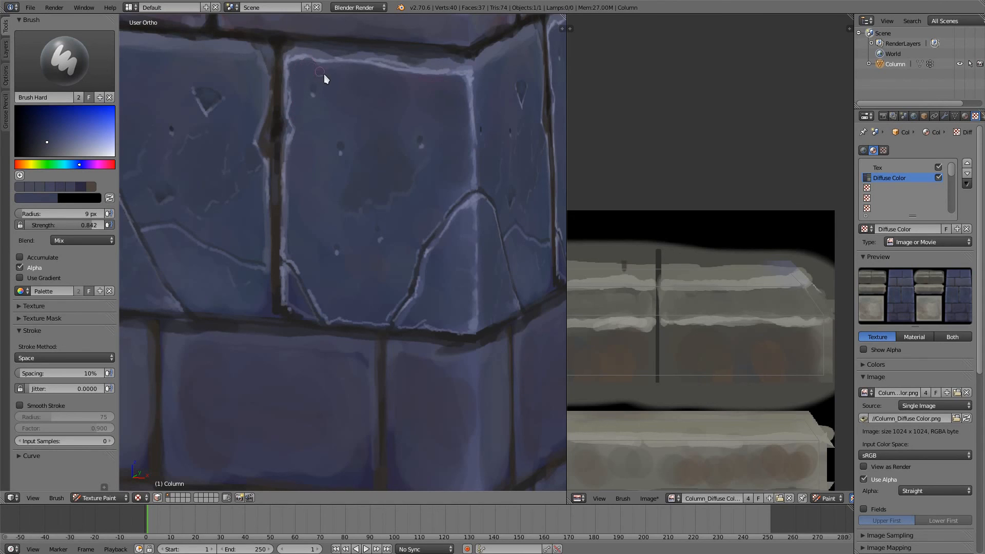
# - Examine the whole painted column and the crack, pit and edge details on its upper bricks
pyautogui.scroll(-6, 277, 136)
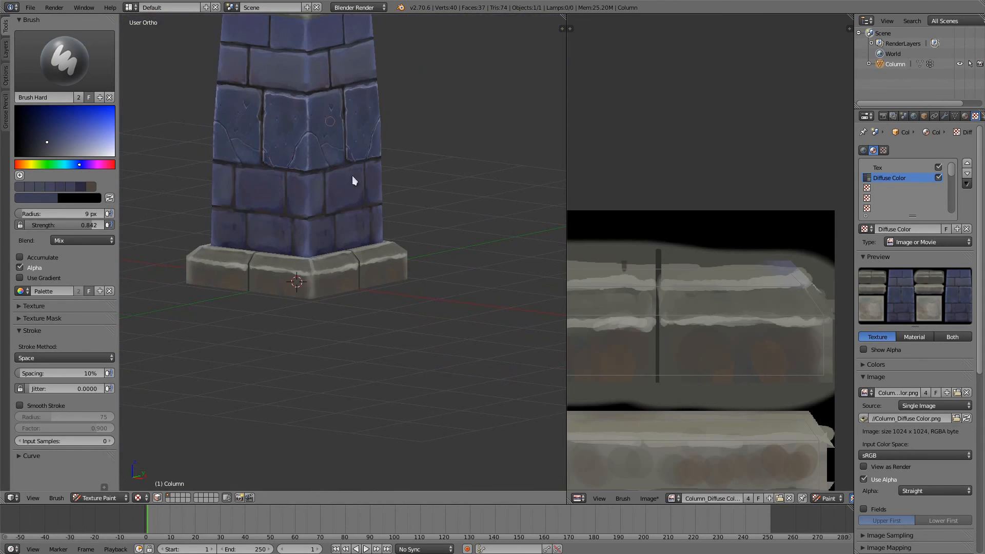
pyautogui.keyDown('shift'); pyautogui.moveTo(370, 134); pyautogui.dragTo(475, 231, button='middle'); pyautogui.keyUp('shift')
pyautogui.keyDown('ctrl'); pyautogui.moveTo(389, 274); pyautogui.dragTo(389, 156, button='middle'); pyautogui.keyUp('ctrl')
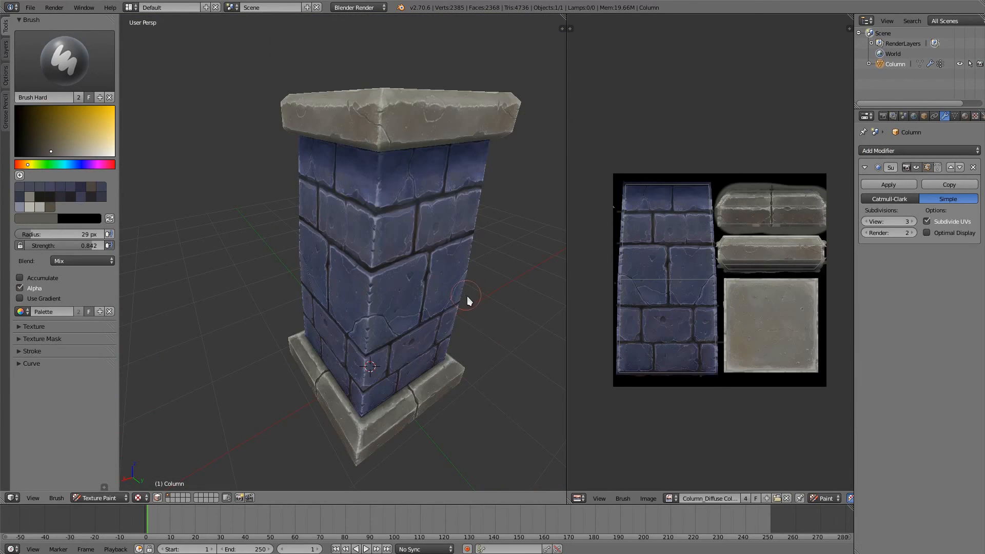
pyautogui.moveTo(468, 297); pyautogui.dragTo(487, 193, button='middle')
pyautogui.scroll(-1, 498, 264)
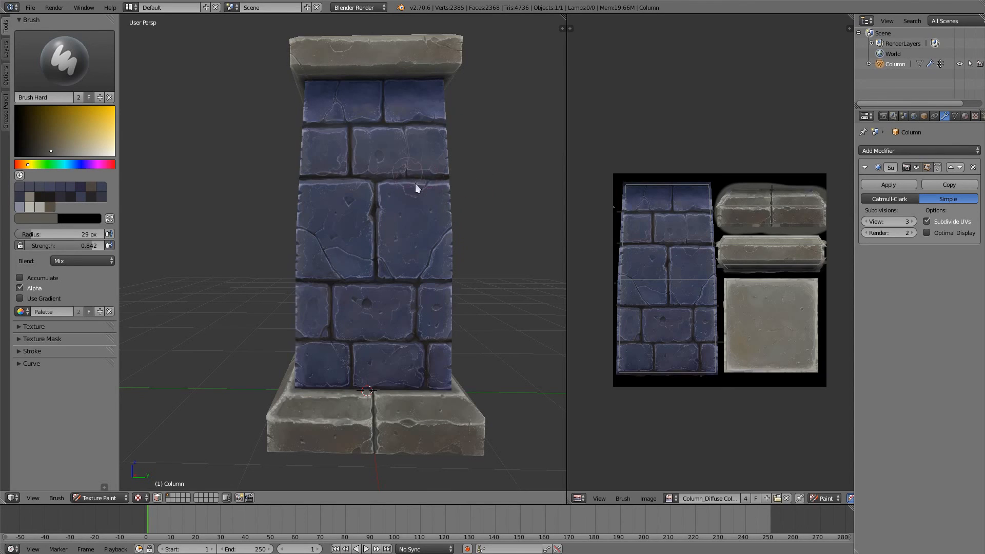
pyautogui.scroll(8, 415, 184)
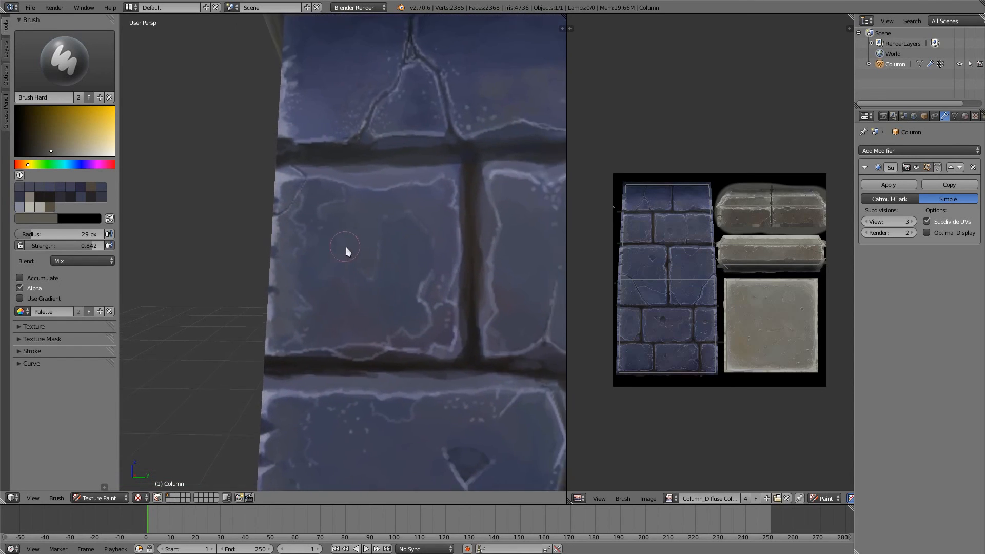
pyautogui.keyDown('shift'); pyautogui.moveTo(346, 248); pyautogui.dragTo(339, 259, button='middle'); pyautogui.keyUp('shift')
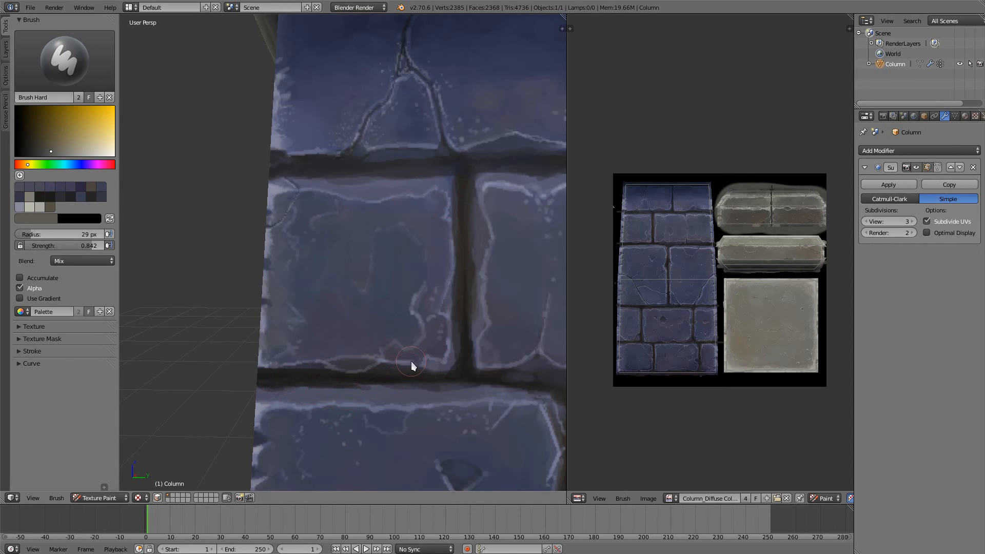
# - Examine the painted upper bricks, the grey cap stone and the whole column from several angles
pyautogui.scroll(-6, 501, 305)
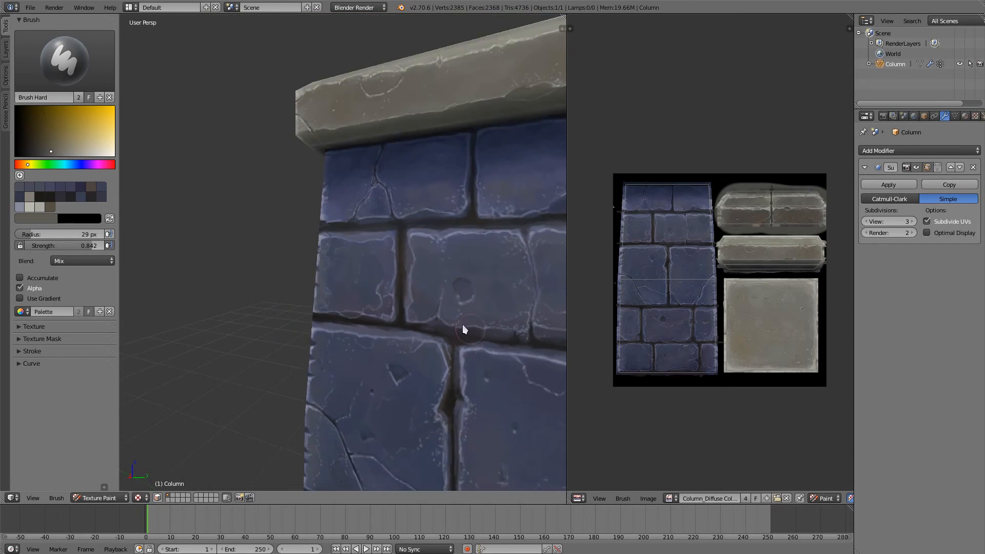
pyautogui.moveTo(504, 304); pyautogui.dragTo(395, 328, button='middle')
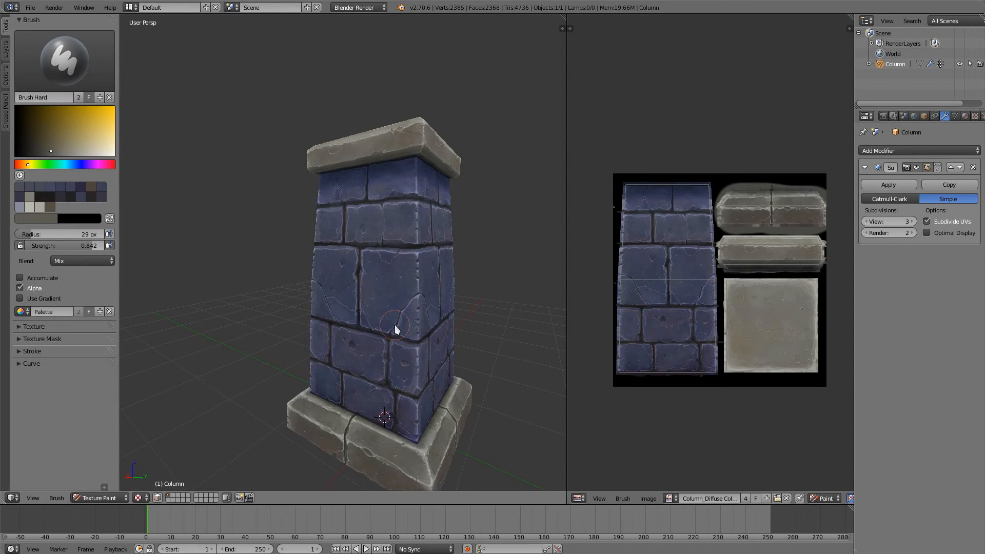
pyautogui.moveTo(365, 266); pyautogui.dragTo(322, 281, button='middle')
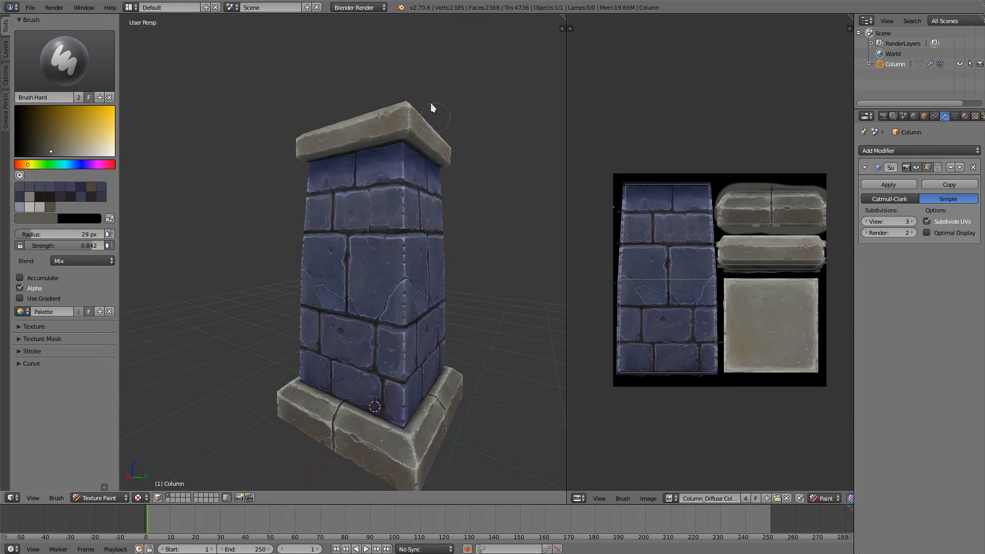
pyautogui.scroll(5, 330, 181)
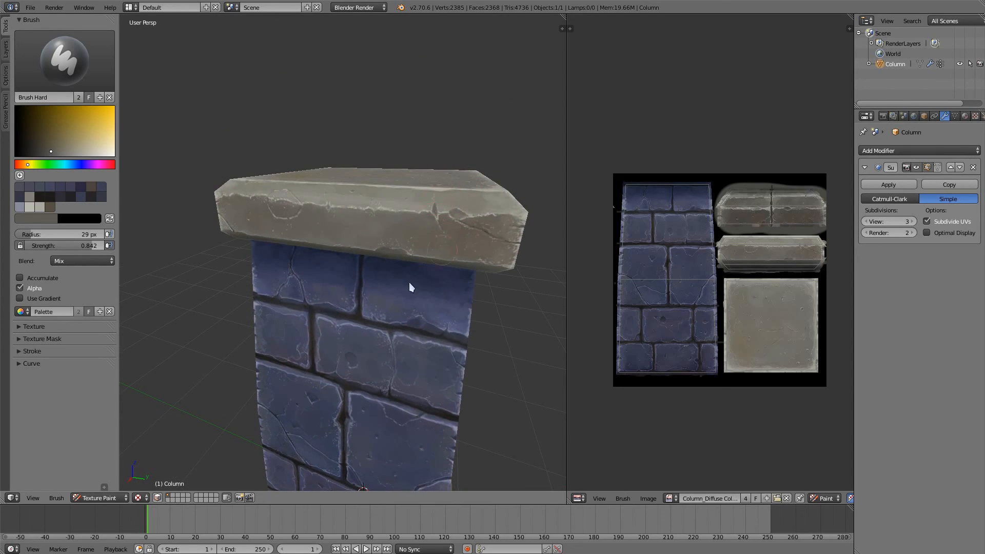
pyautogui.scroll(-5, 412, 284)
pyautogui.moveTo(353, 328); pyautogui.dragTo(310, 439, button='middle')
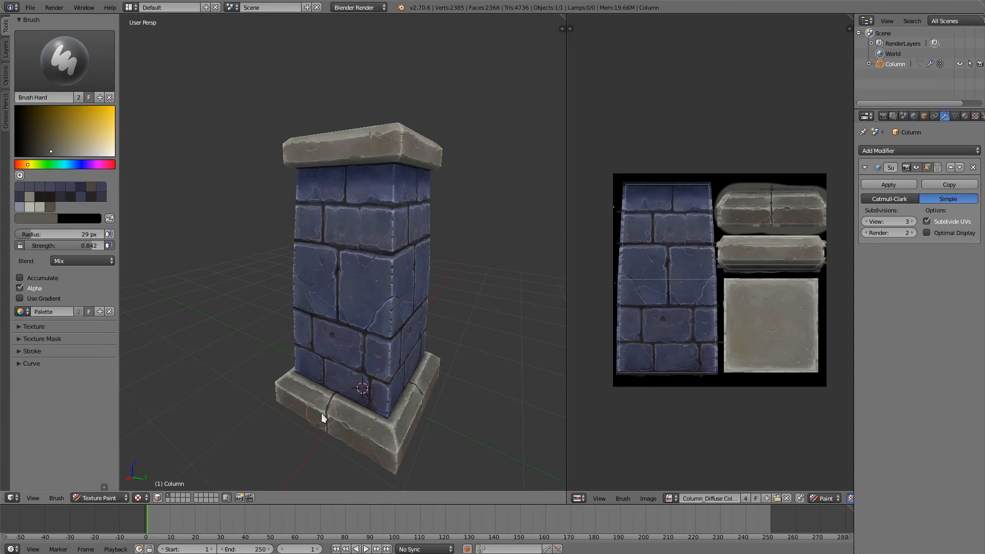
pyautogui.moveTo(322, 414); pyautogui.dragTo(316, 419, button='middle')
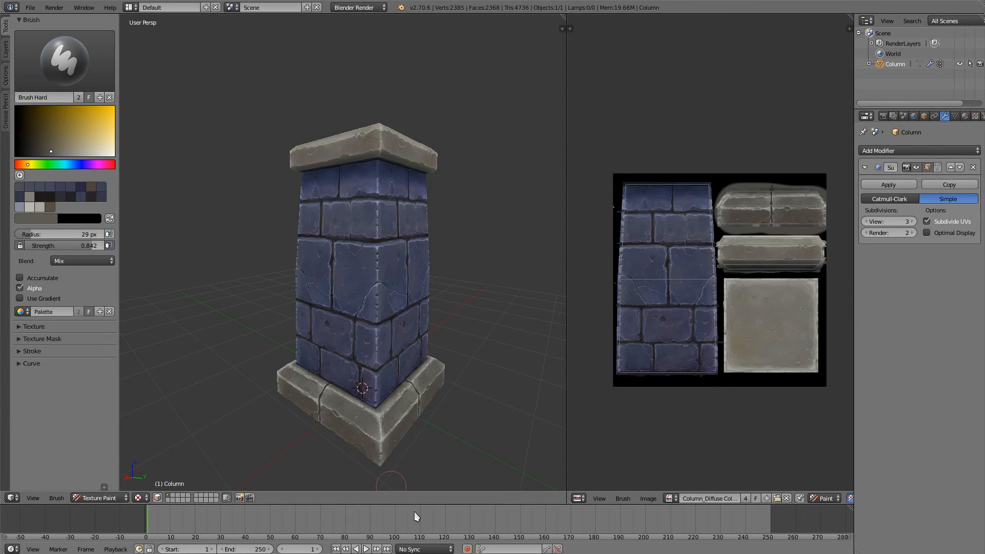
# - Examine the lower bricks and grey base stones up close and the full column from its corners
pyautogui.moveTo(411, 421); pyautogui.dragTo(351, 323, button='middle')
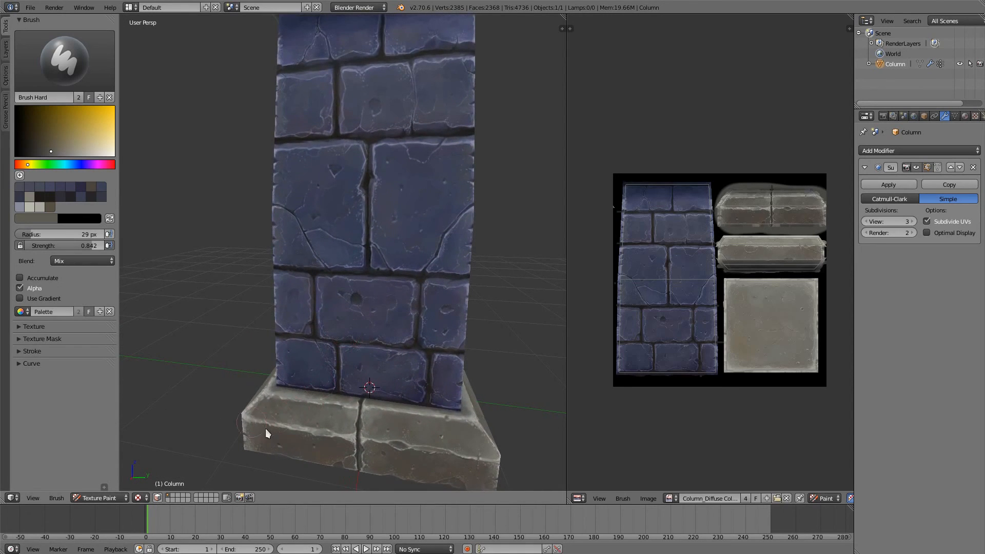
pyautogui.moveTo(315, 435); pyautogui.dragTo(334, 381, button='middle')
pyautogui.moveTo(428, 261); pyautogui.dragTo(335, 318, button='middle')
pyautogui.moveTo(348, 411); pyautogui.dragTo(315, 289, button='middle')
pyautogui.scroll(-1, 361, 363)
pyautogui.scroll(-1, 349, 311)
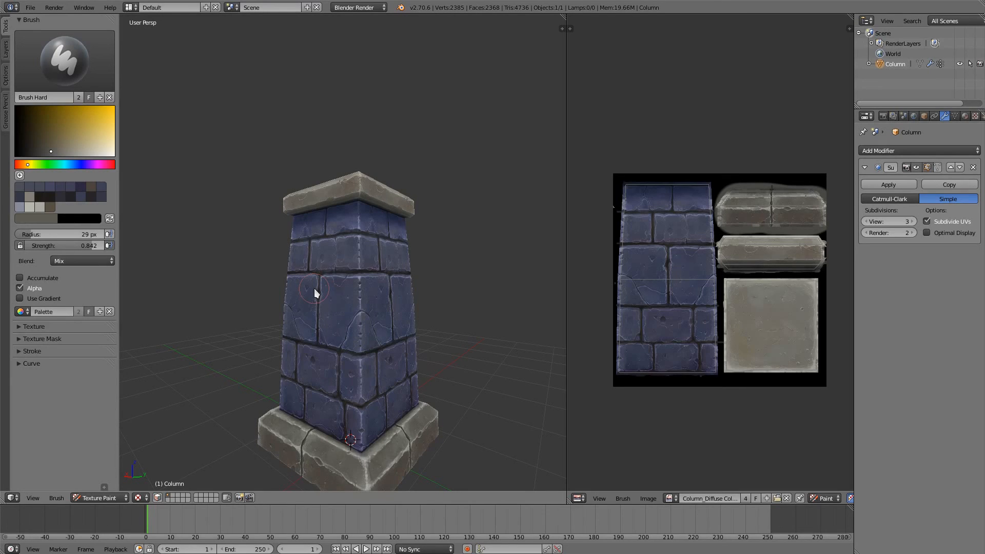
pyautogui.moveTo(405, 264)
pyautogui.mouseDown(button='middle')
pyautogui.moveTo(413, 277)
pyautogui.moveTo(386, 277)
pyautogui.moveTo(404, 273)
pyautogui.moveTo(400, 295)
pyautogui.moveTo(411, 279)
pyautogui.moveTo(340, 294)
pyautogui.moveTo(403, 283)
pyautogui.mouseUp(button='middle')
pyautogui.moveTo(409, 338); pyautogui.dragTo(414, 221, button='middle')
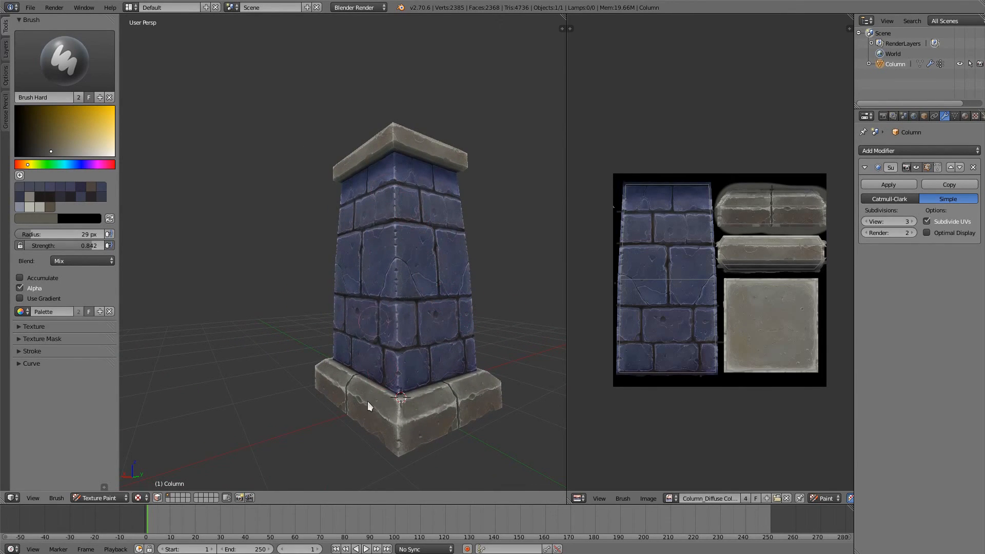
pyautogui.moveTo(368, 401); pyautogui.dragTo(298, 467, button='middle')
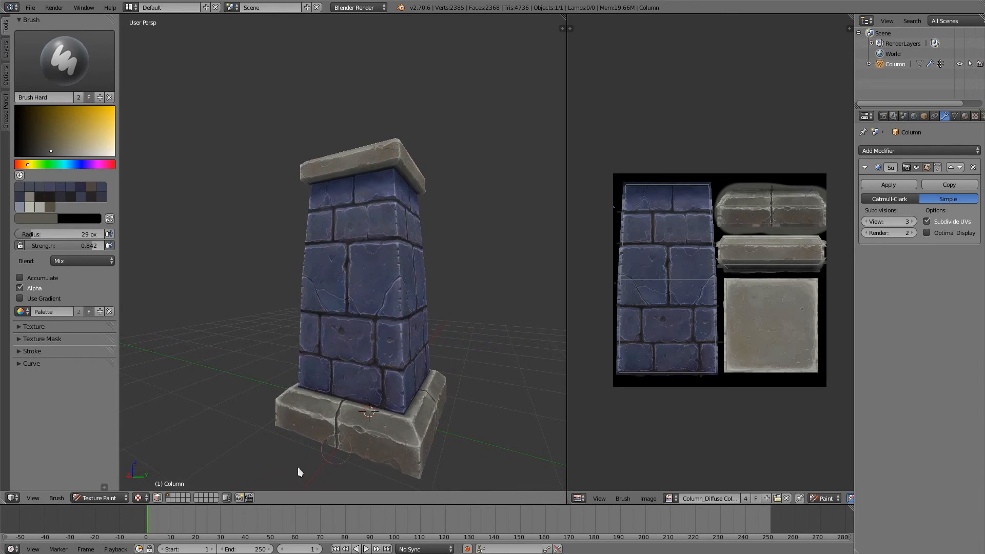
# - Enable face selection masking for painting, check the selected shaft faces in Edit Mode, and return to Texture Paint
pyautogui.click(157, 497)
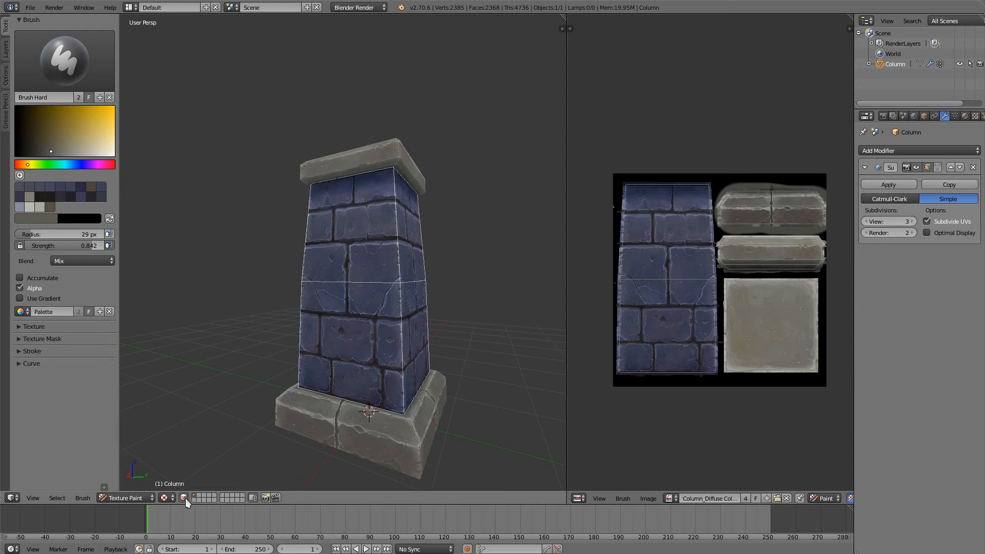
pyautogui.press('Tab')
pyautogui.click(457, 306)
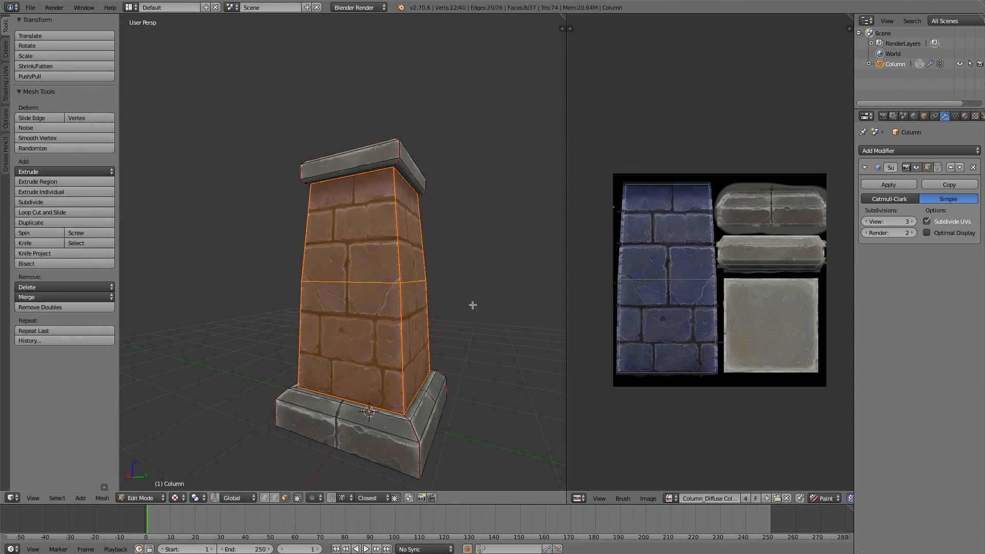
pyautogui.moveTo(393, 370); pyautogui.dragTo(474, 390, button='middle')
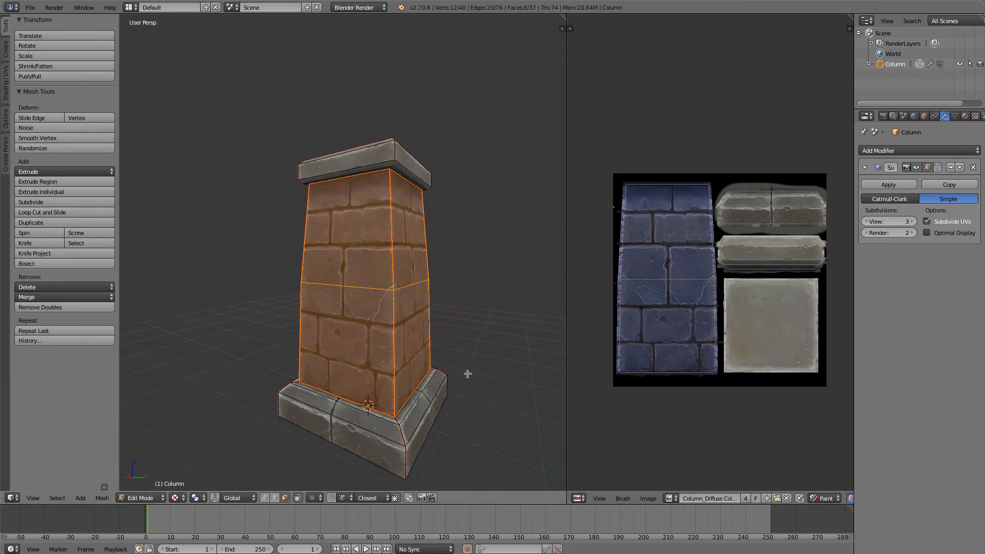
pyautogui.press('Tab')
pyautogui.click(471, 387)
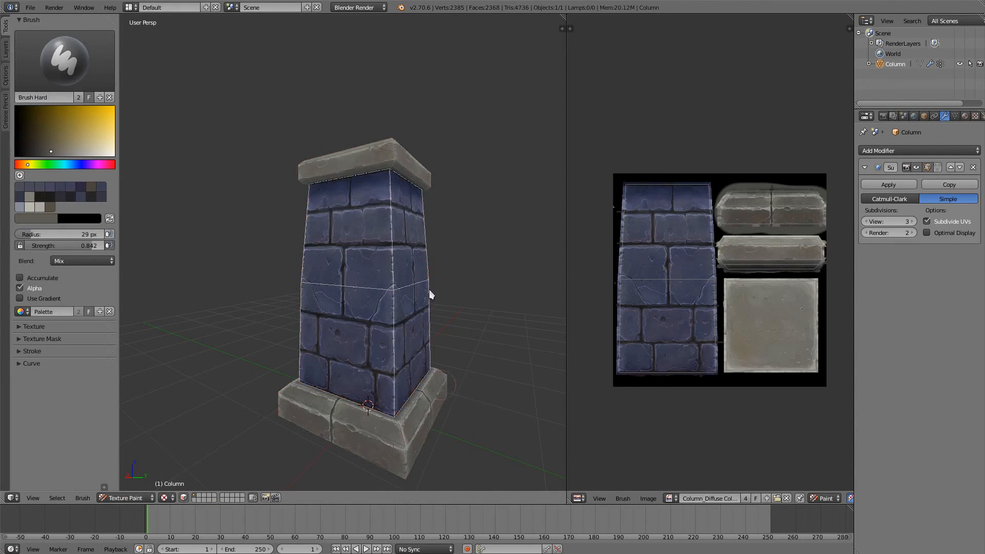
# - Try a grey test stroke over the masked shaft's lower bricks, and undo it
pyautogui.moveTo(383, 451); pyautogui.dragTo(370, 376, button='middle')
pyautogui.moveTo(367, 379); pyautogui.dragTo(373, 422)
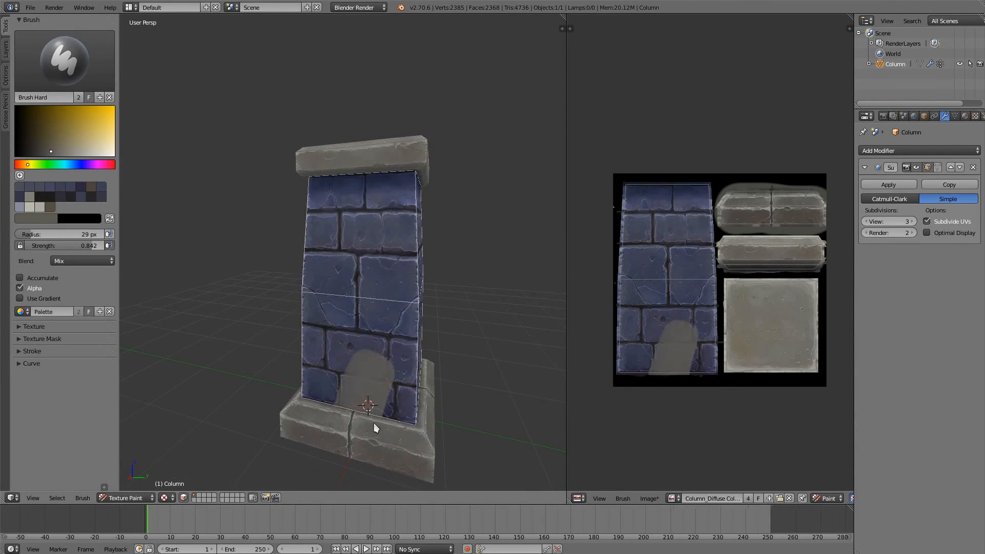
pyautogui.moveTo(374, 423)
pyautogui.mouseDown(button='middle')
pyautogui.moveTo(345, 351)
pyautogui.moveTo(411, 326)
pyautogui.moveTo(441, 331)
pyautogui.mouseUp(button='middle')
pyautogui.hotkey('ctrl', 'z')
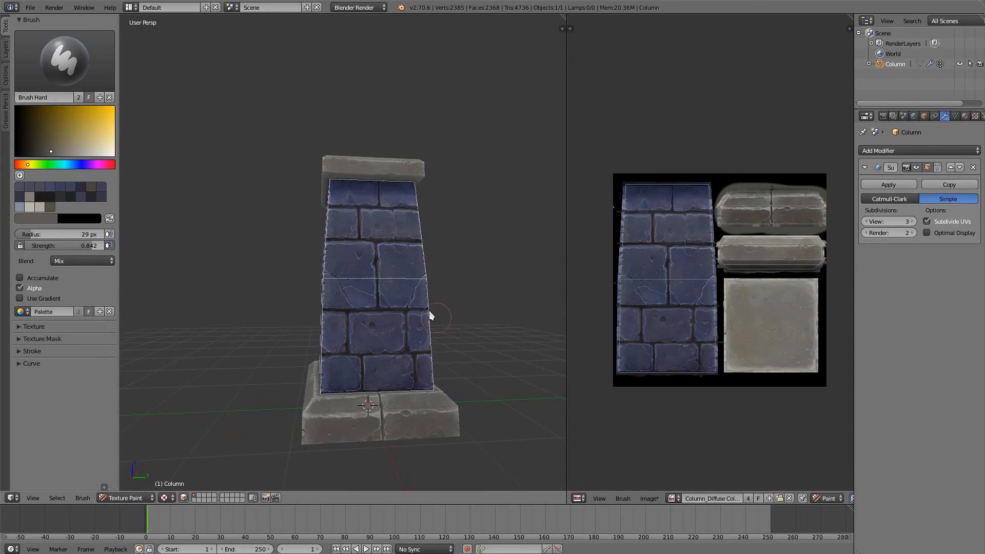
# - Switch to the Fill brush, frame the column in the right orthographic view, and enable gradient filling
pyautogui.scroll(2, 442, 338)
pyautogui.click(95, 88)
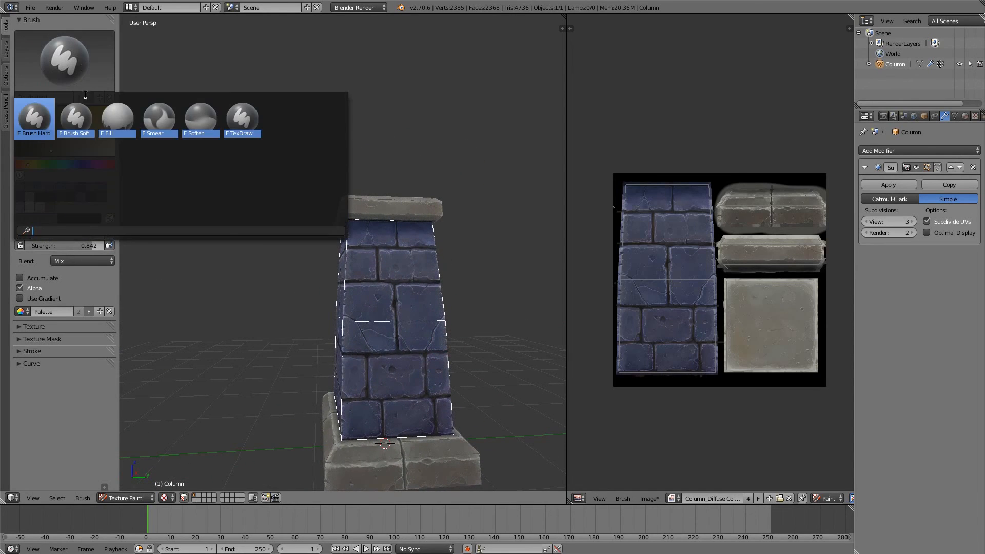
pyautogui.click(117, 118)
pyautogui.press('KP_3')
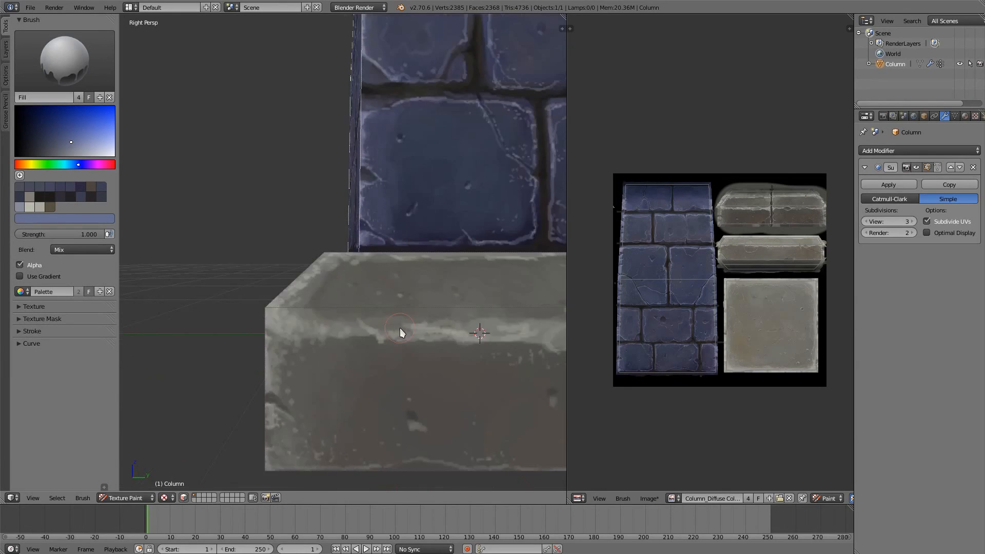
pyautogui.scroll(-2, 399, 331)
pyautogui.keyDown('ctrl'); pyautogui.moveTo(414, 276); pyautogui.dragTo(353, 440, button='middle'); pyautogui.keyUp('ctrl')
pyautogui.keyDown('ctrl'); pyautogui.moveTo(378, 324); pyautogui.dragTo(369, 349, button='middle'); pyautogui.keyUp('ctrl')
pyautogui.keyDown('shift'); pyautogui.moveTo(372, 307); pyautogui.dragTo(359, 340, button='middle'); pyautogui.keyUp('shift')
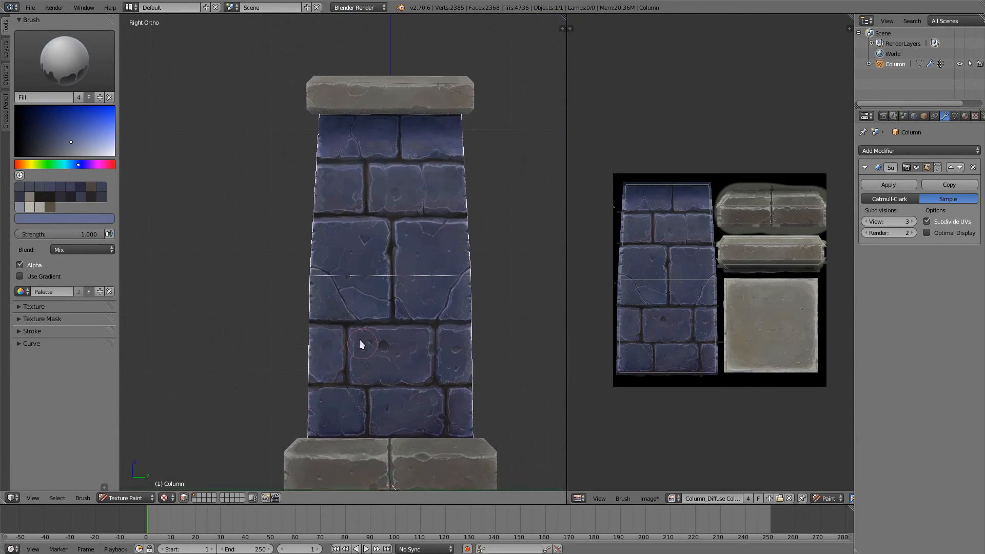
pyautogui.click(39, 277)
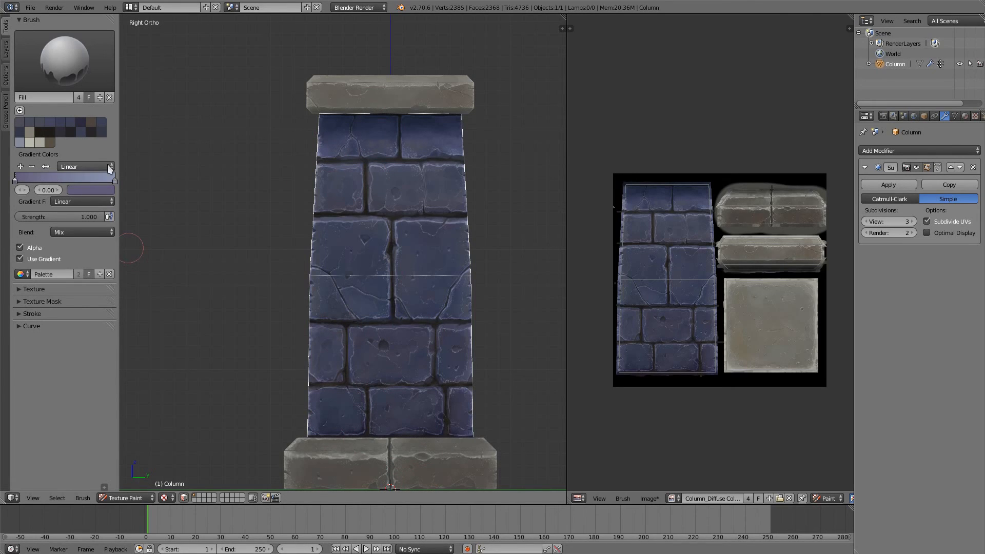
# - Set the linear gradient's start stop to opaque black at 0.01 and its end stop to transparent black at 1.00
pyautogui.moveTo(114, 179); pyautogui.dragTo(109, 181)
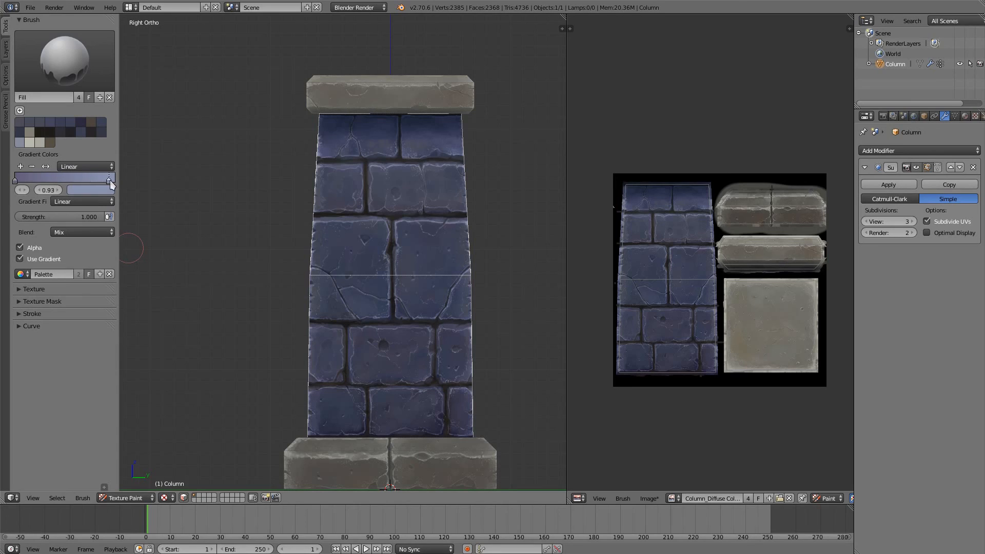
pyautogui.click(79, 190)
pyautogui.moveTo(120, 144); pyautogui.dragTo(34, 149)
pyautogui.moveTo(133, 177); pyautogui.dragTo(61, 177)
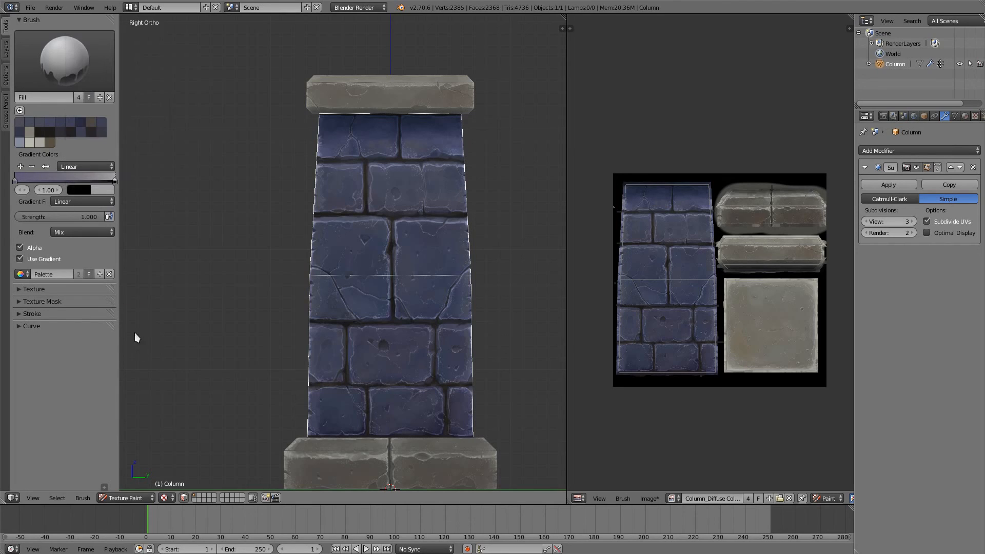
pyautogui.click(16, 180)
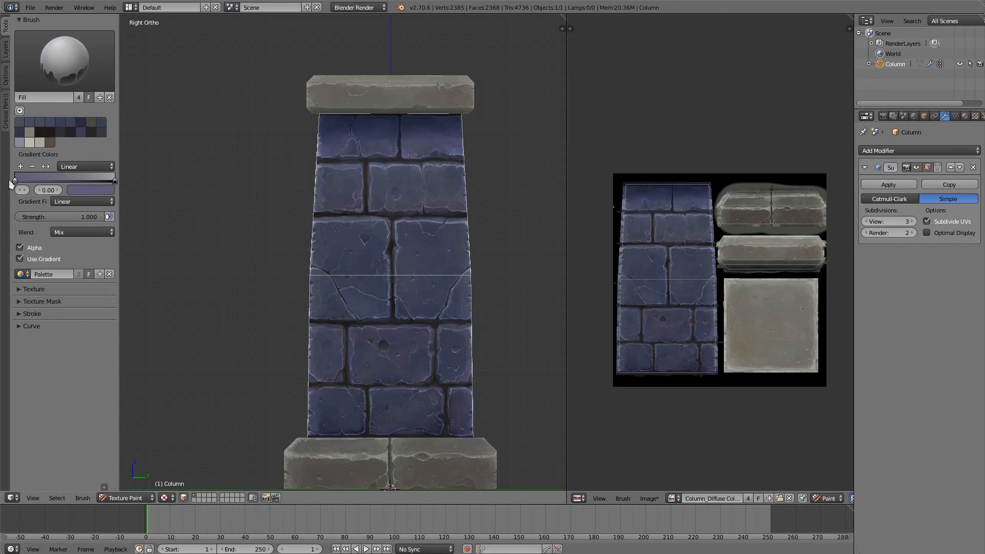
pyautogui.click(71, 189)
pyautogui.moveTo(103, 78); pyautogui.dragTo(53, 158)
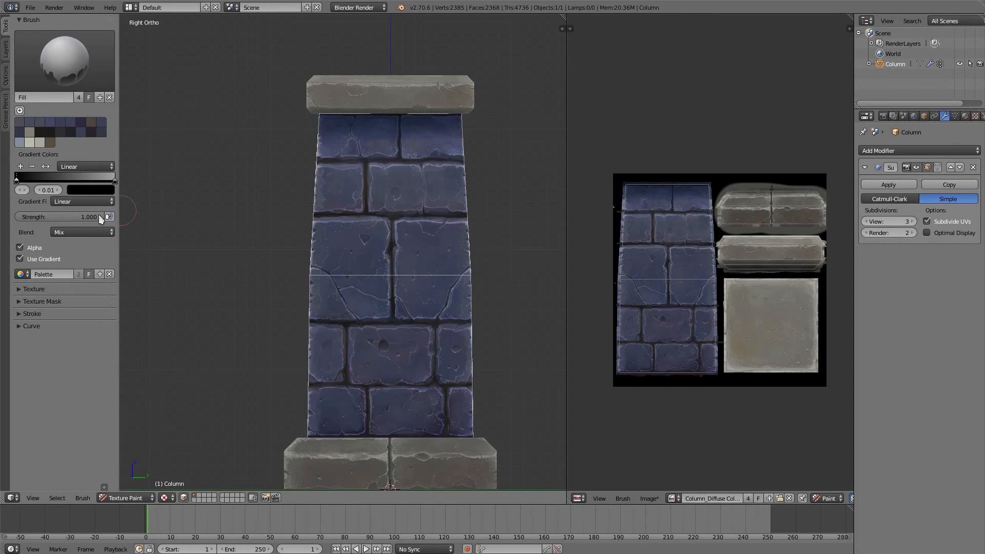
# - Darken the shaft at 0.175 strength with a vertical gradient from its bottom edge up to the large bricks' upper edge
pyautogui.moveTo(98, 215); pyautogui.dragTo(34, 218)
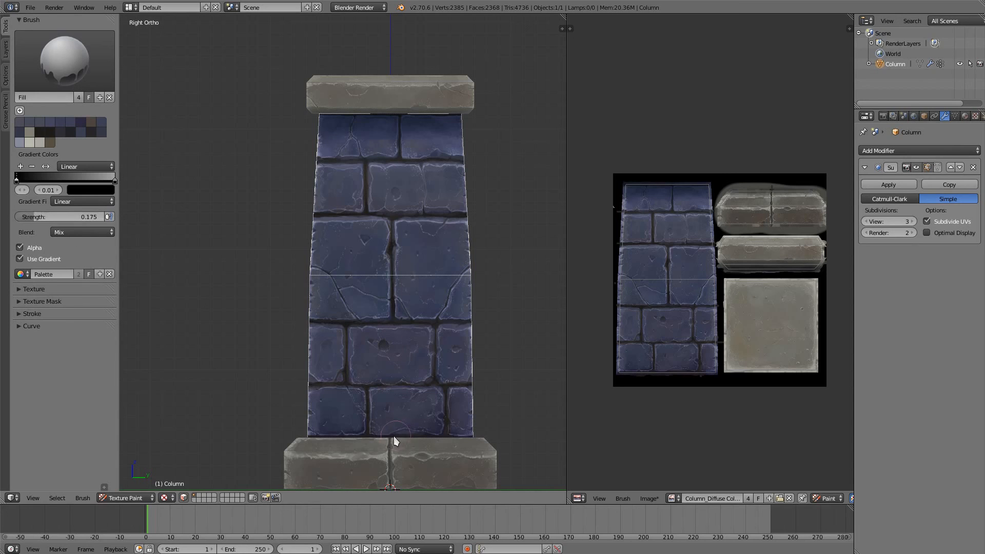
pyautogui.moveTo(393, 436); pyautogui.dragTo(390, 221)
pyautogui.moveTo(442, 292)
pyautogui.mouseDown(button='middle')
pyautogui.moveTo(411, 304)
pyautogui.moveTo(394, 352)
pyautogui.mouseUp(button='middle')
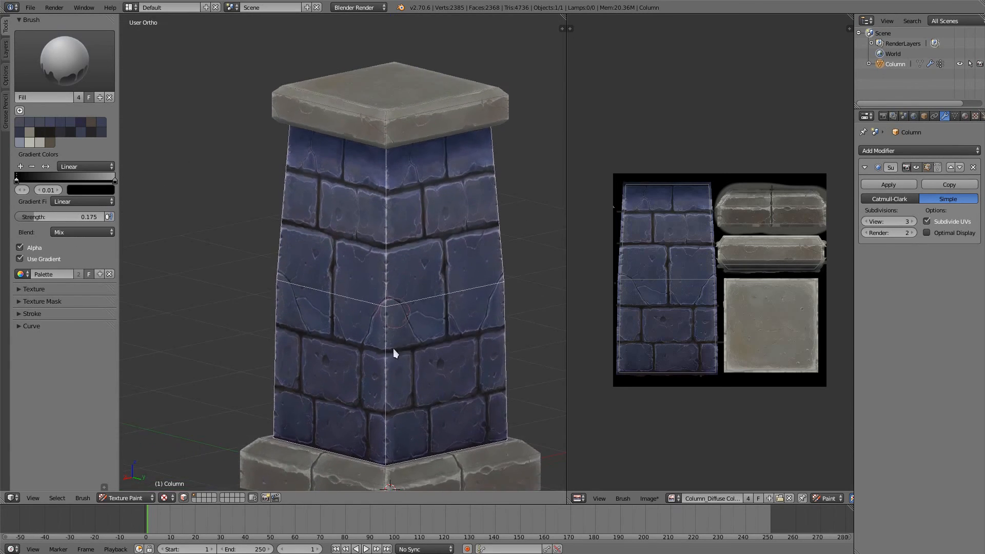
pyautogui.scroll(-2, 374, 321)
pyautogui.press('KP_5')
pyautogui.moveTo(293, 277); pyautogui.dragTo(303, 373, button='middle')
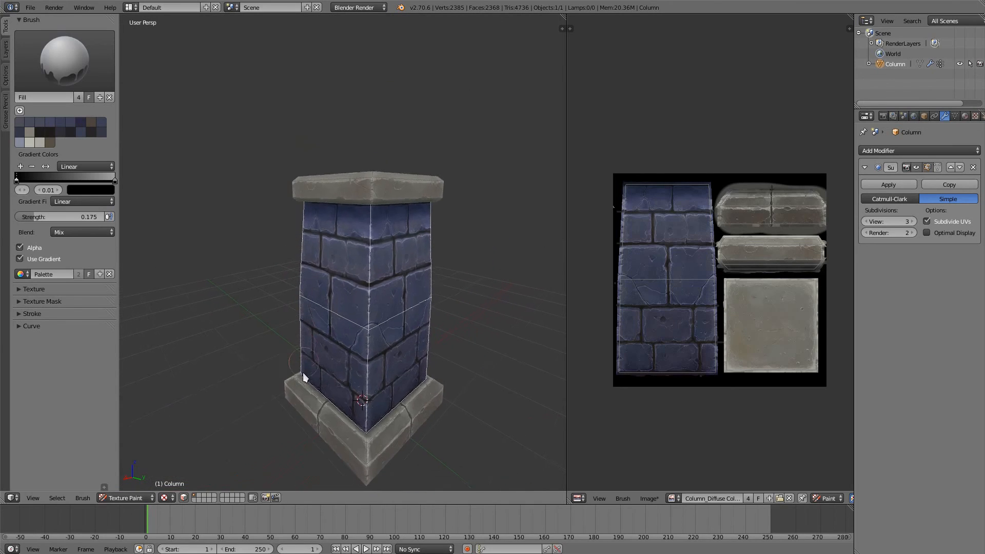
# - Turn off face selection masking and review the shaded column from several sides
pyautogui.click(183, 498)
pyautogui.moveTo(201, 473); pyautogui.dragTo(364, 350, button='middle')
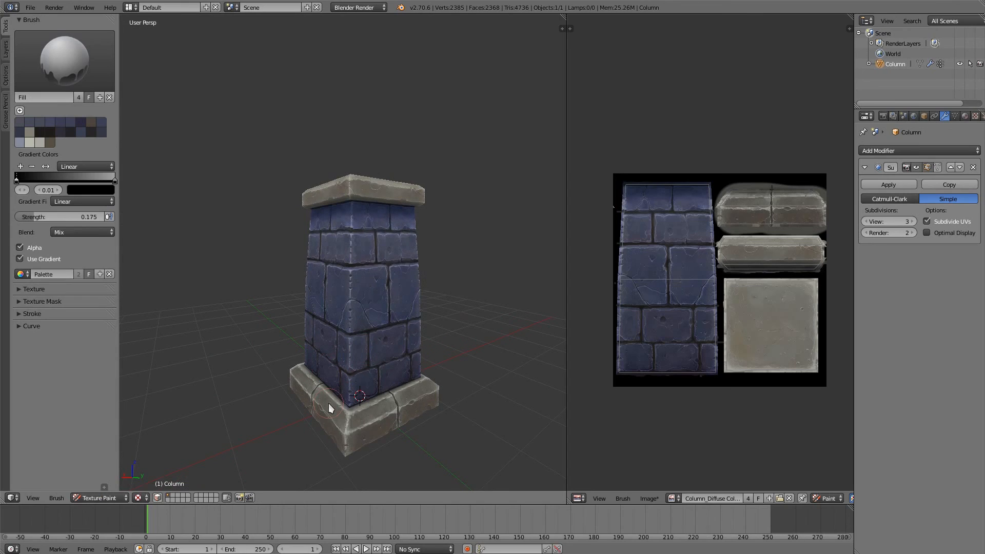
pyautogui.moveTo(426, 309); pyautogui.dragTo(446, 359, button='middle')
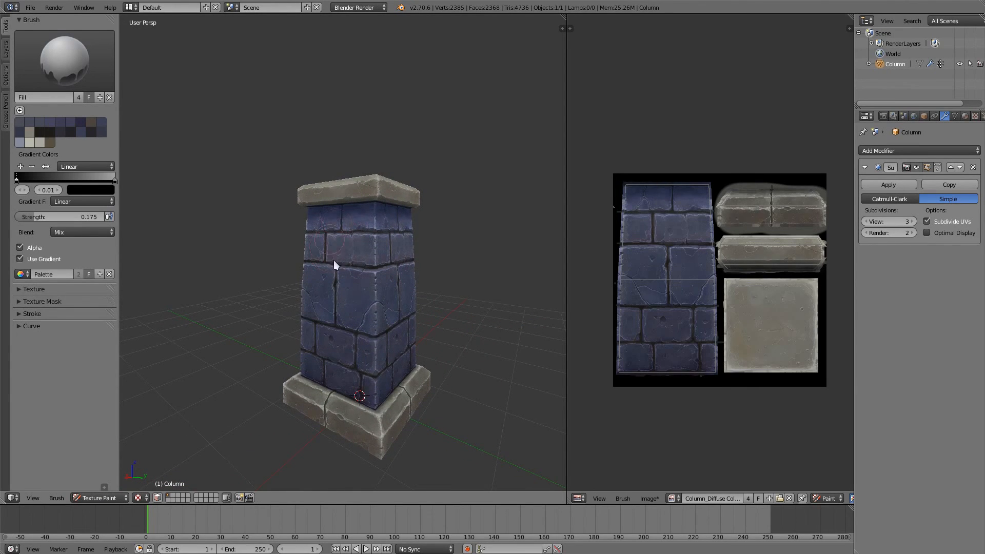
pyautogui.moveTo(326, 431); pyautogui.dragTo(455, 285, button='middle')
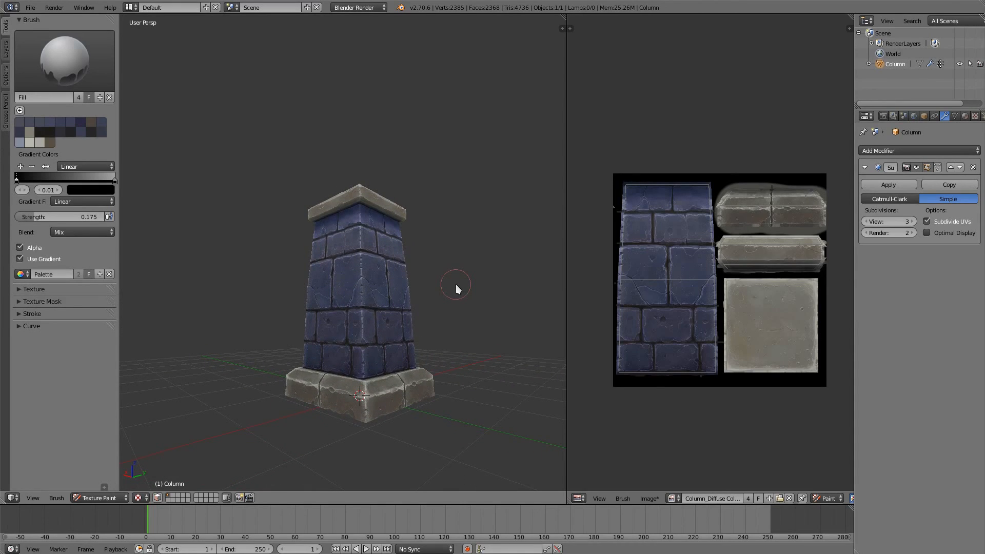